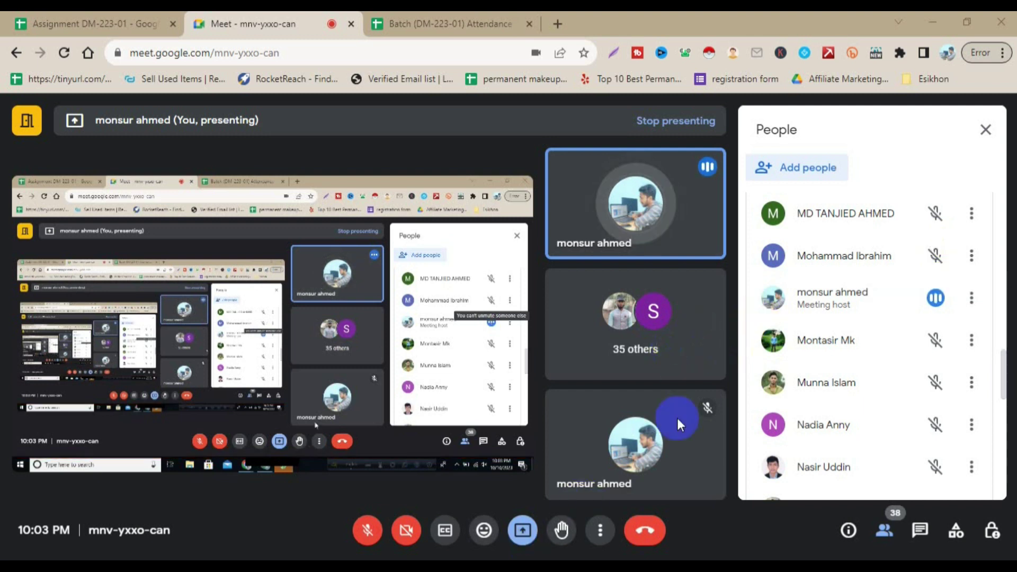
Minimize the Facebook profile window to return to the Google Meet call.
left_click(532, 332)
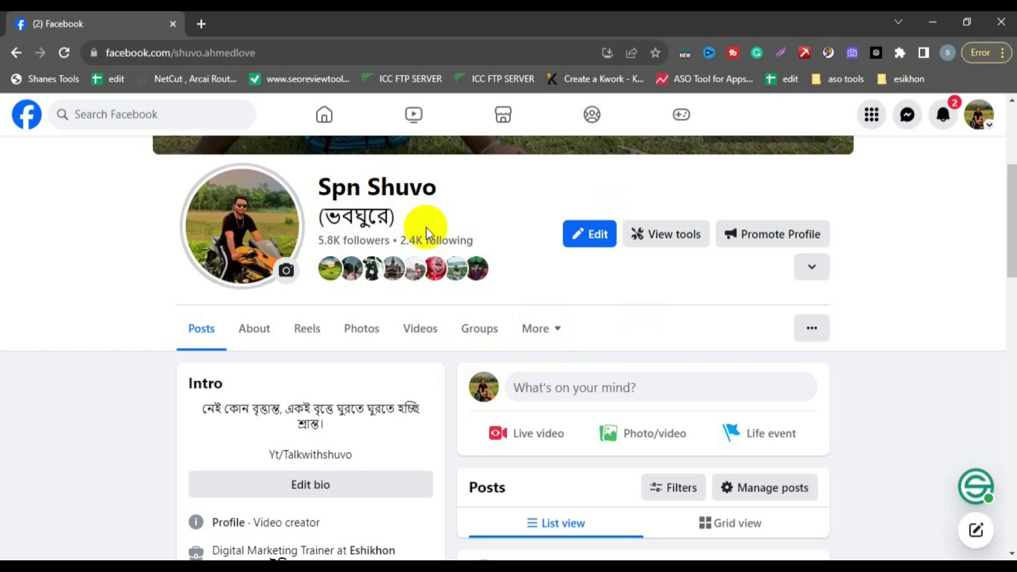
left_click(275, 263)
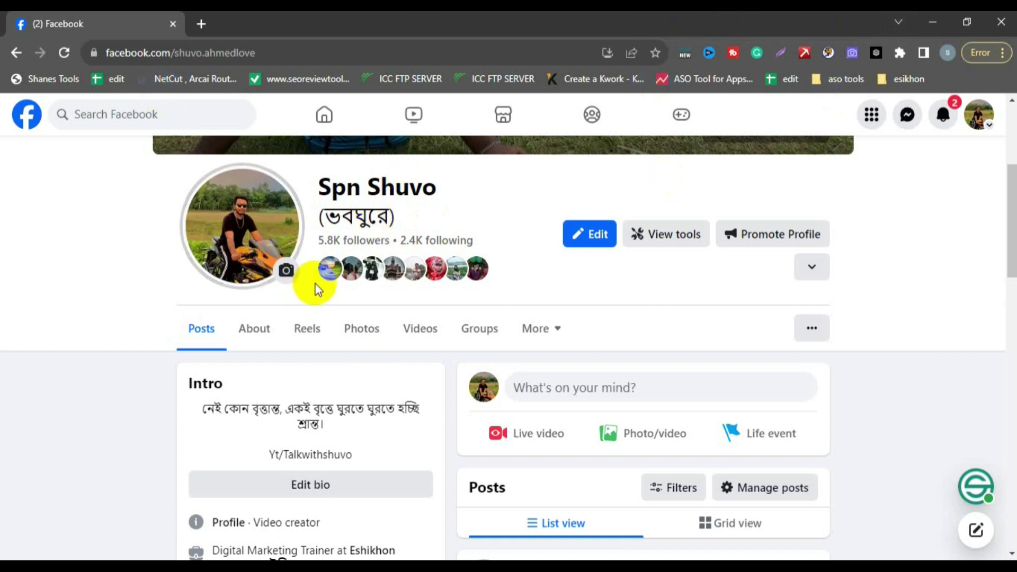
left_click(936, 20)
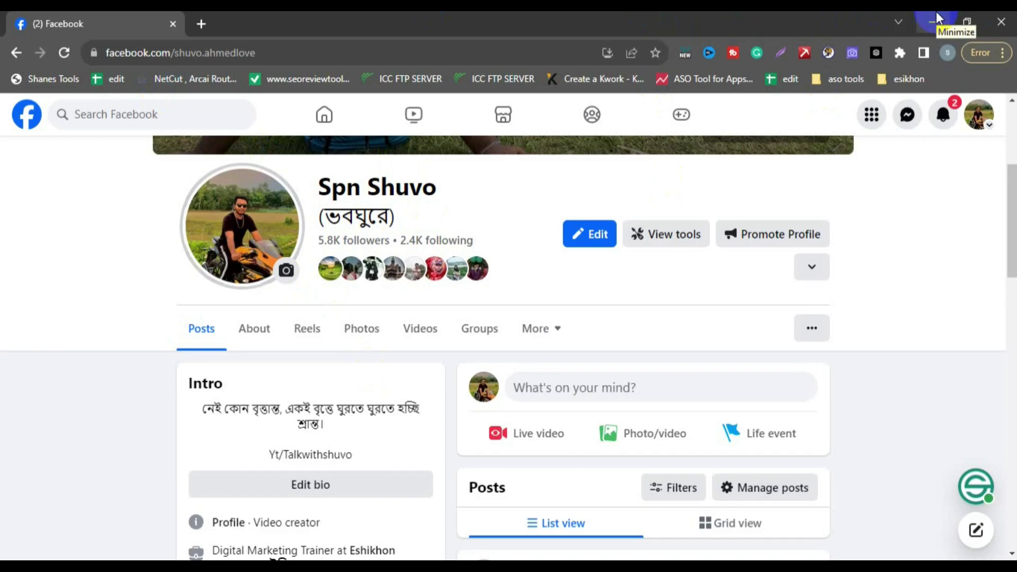
left_click(936, 21)
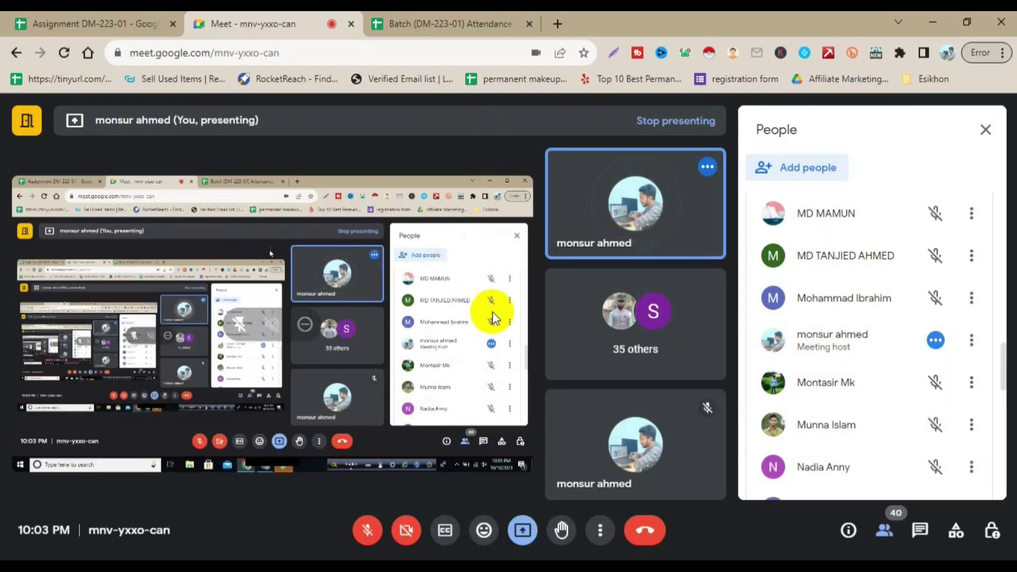
Open the Batch (DM-223-01) attendance spreadsheet and mark the students in rows 4 and 5 with P for 10/10.
left_click(437, 16)
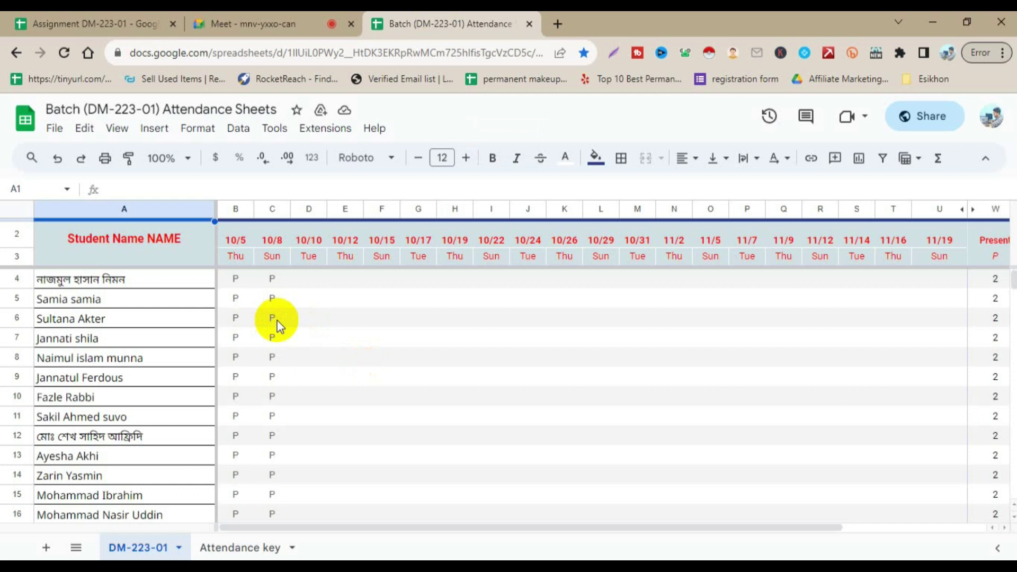
left_click(301, 281)
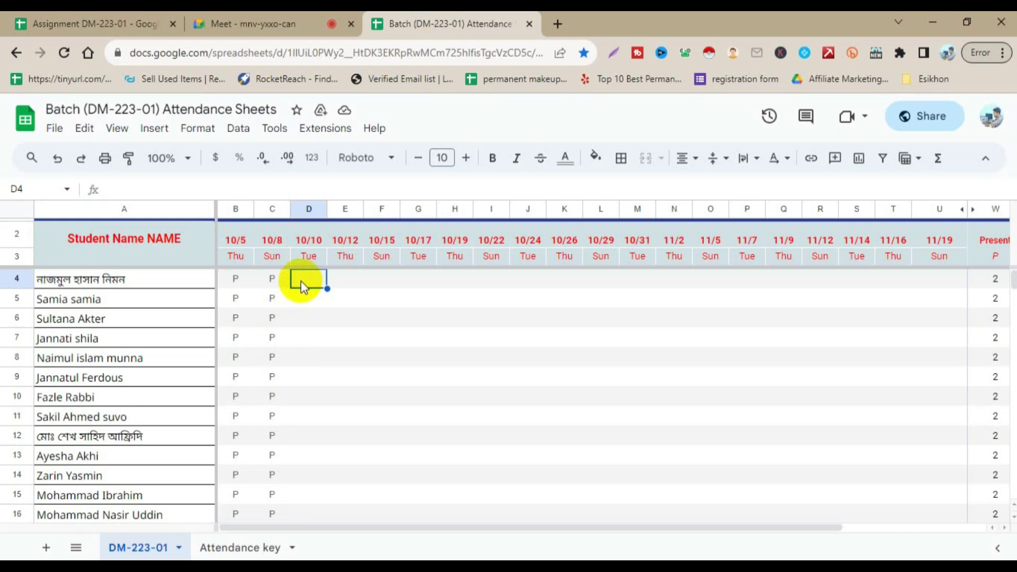
type("P")
left_click(316, 294)
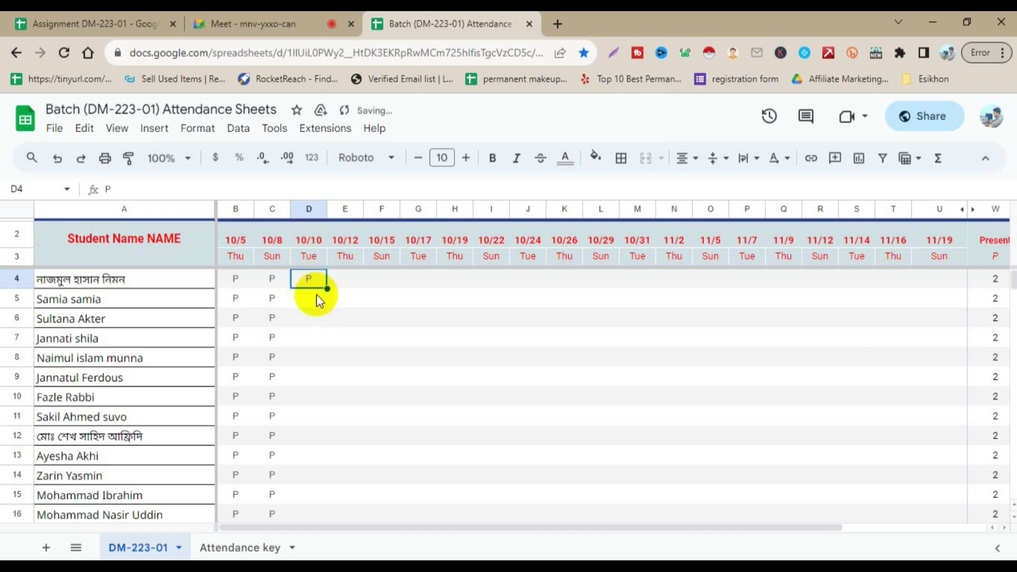
left_click(318, 298)
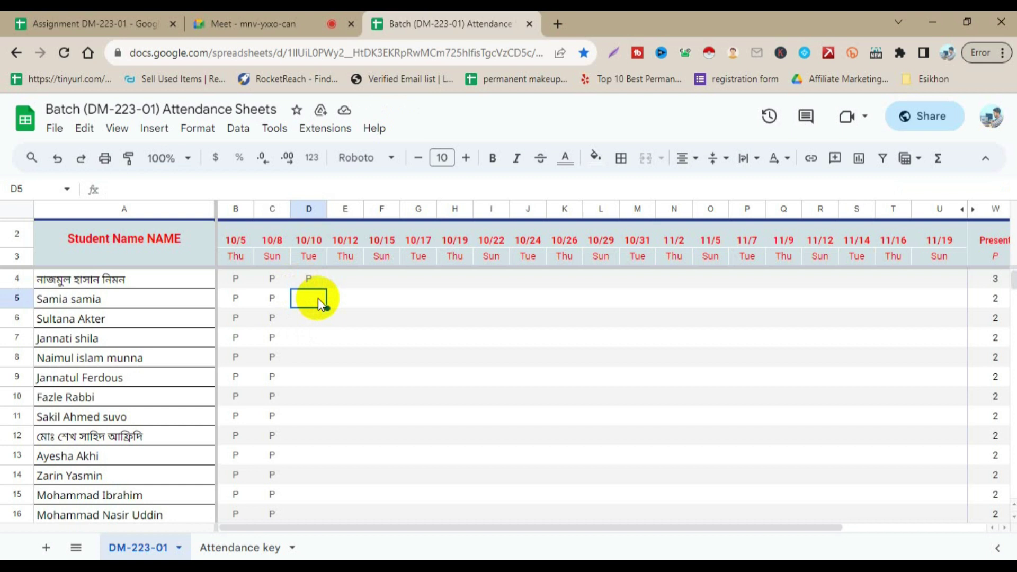
type("P")
left_click(302, 319)
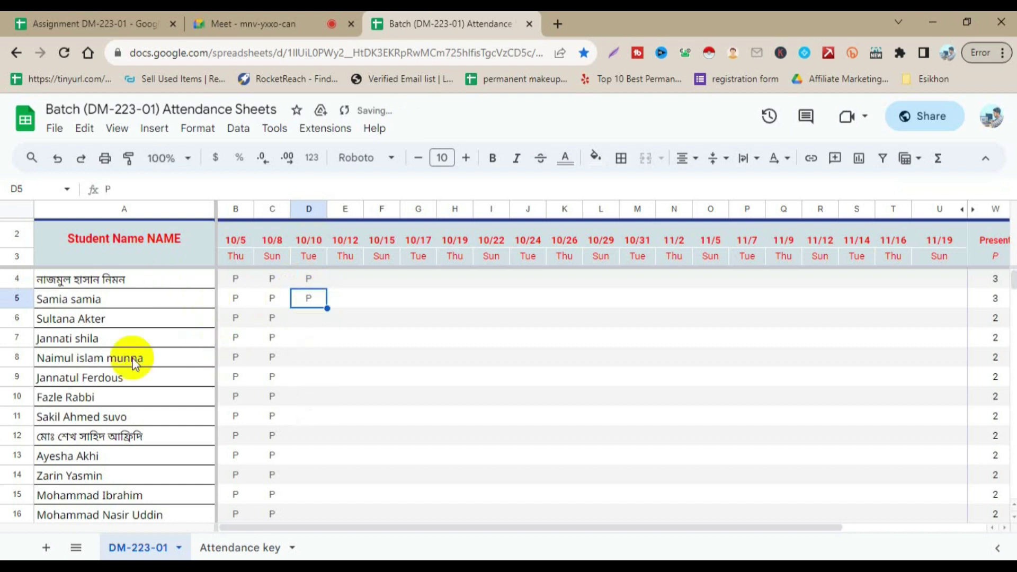
Mark the students in rows 6 and 7 with P in the 10/10 column.
left_click(298, 322)
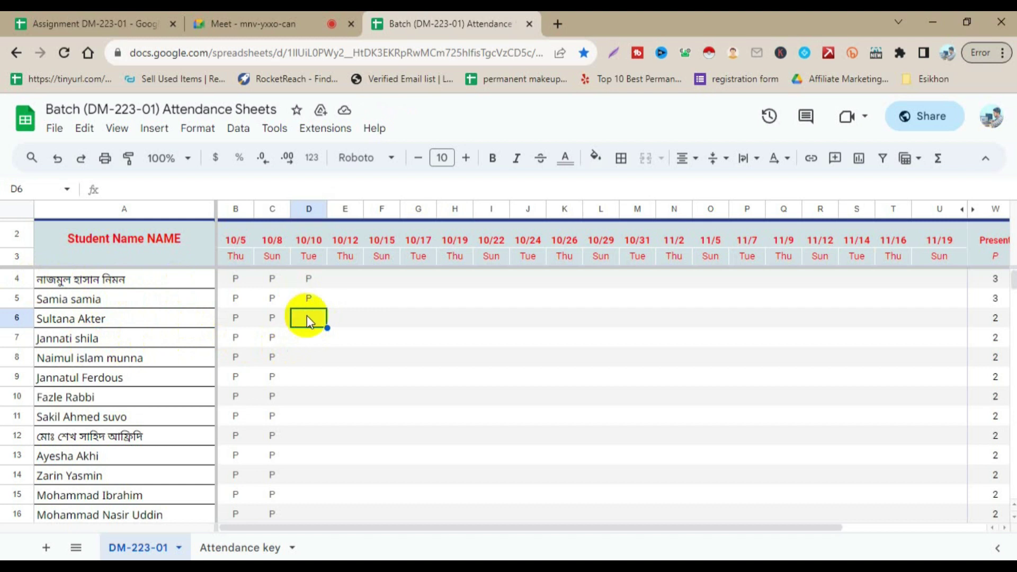
type("P")
left_click(309, 342)
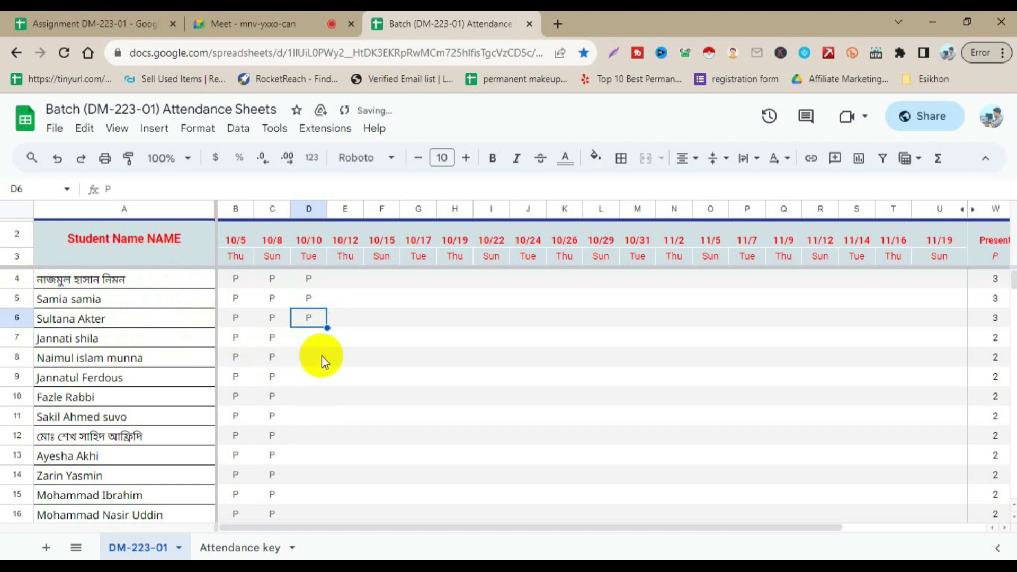
left_click(309, 347)
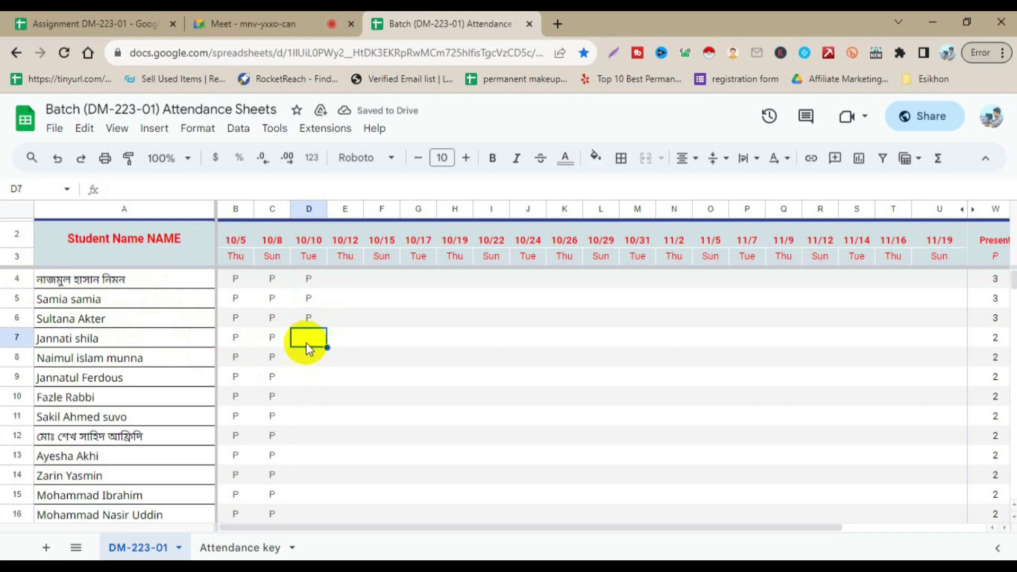
type("P")
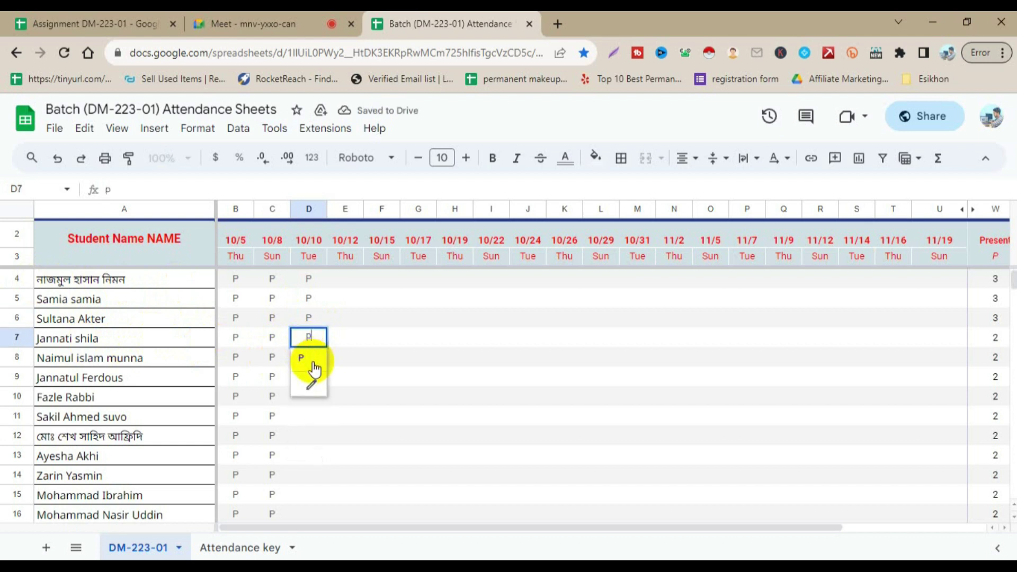
left_click(311, 358)
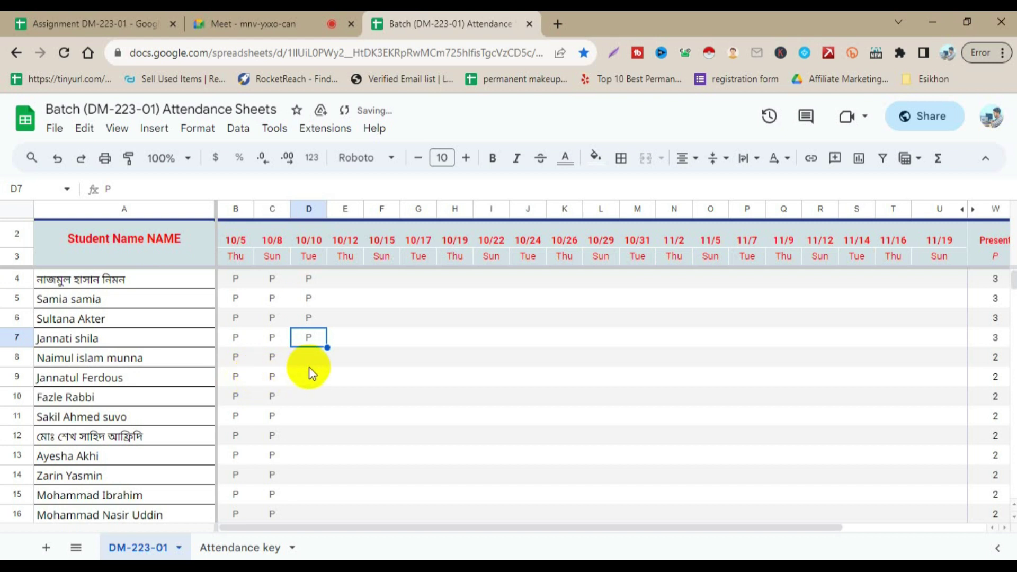
Enter P for 10/10 for the students in rows 8 and 10, skipping row 9.
left_click(316, 360)
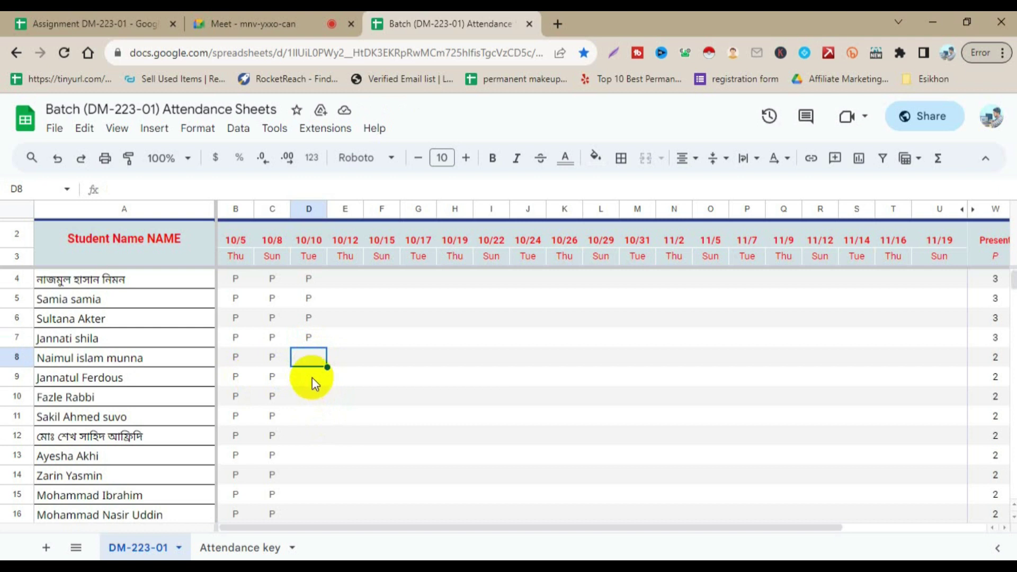
left_click(313, 380)
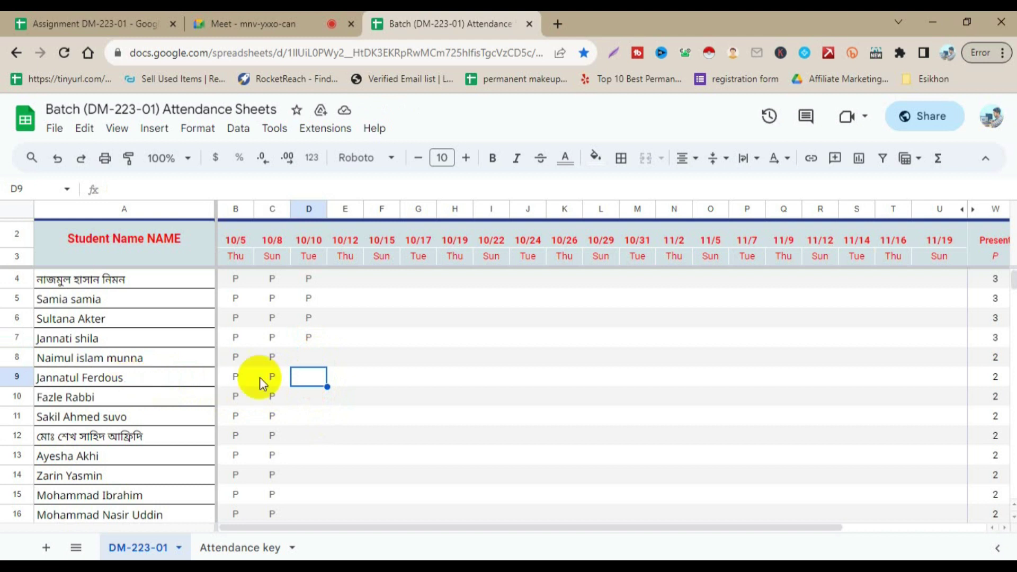
left_click(312, 356)
type("p")
left_click(316, 378)
left_click(309, 380)
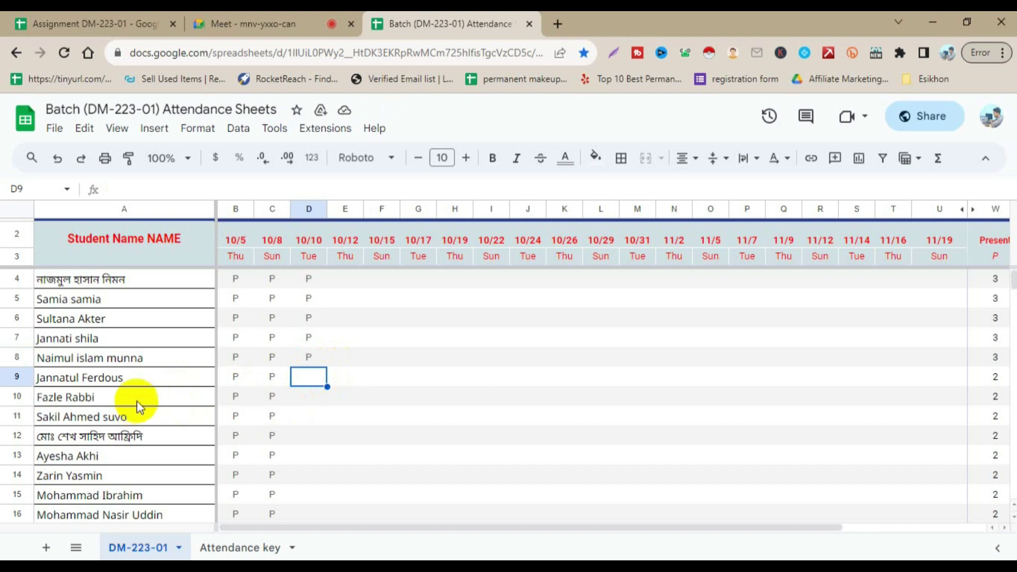
left_click(312, 396)
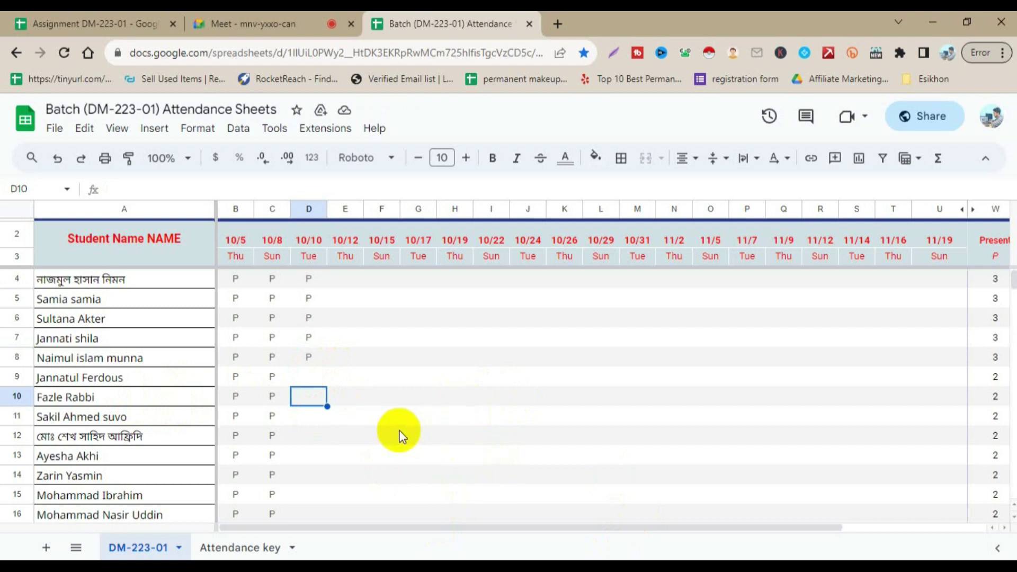
type("P")
key("Return")
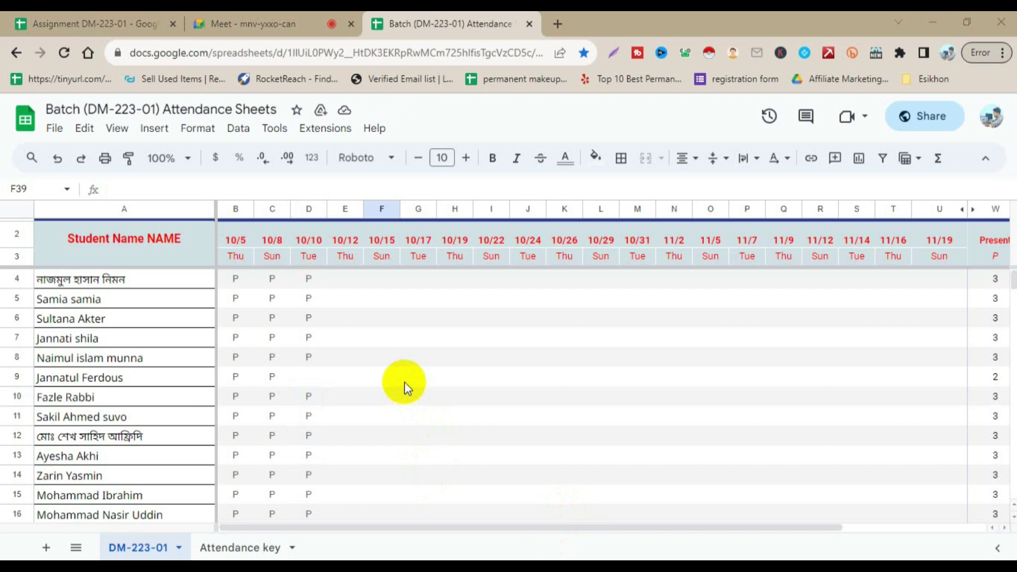
Mark the student in row 22 with P for 10/10.
scroll(201, 409, "down", 2)
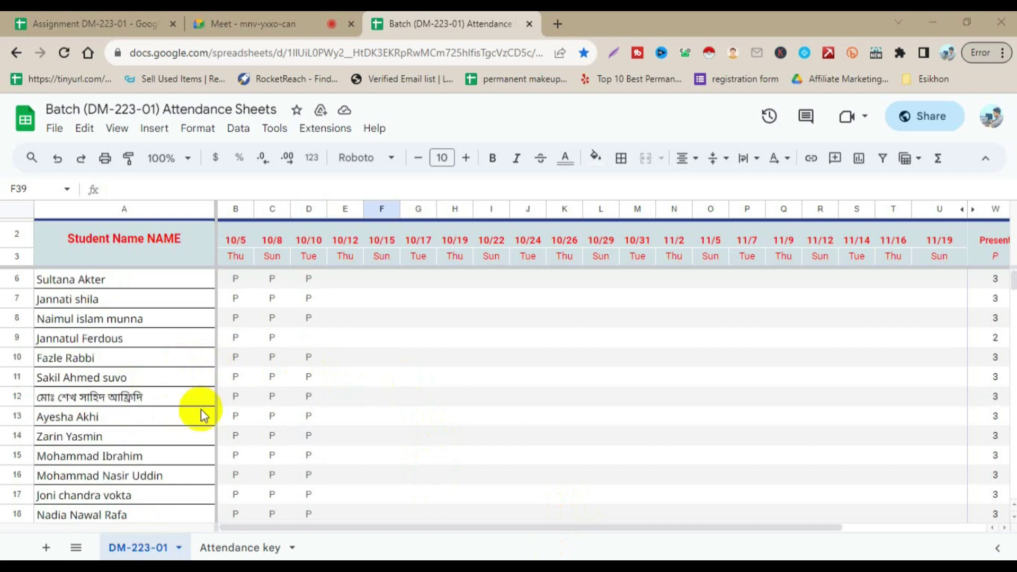
scroll(176, 393, "down", 2)
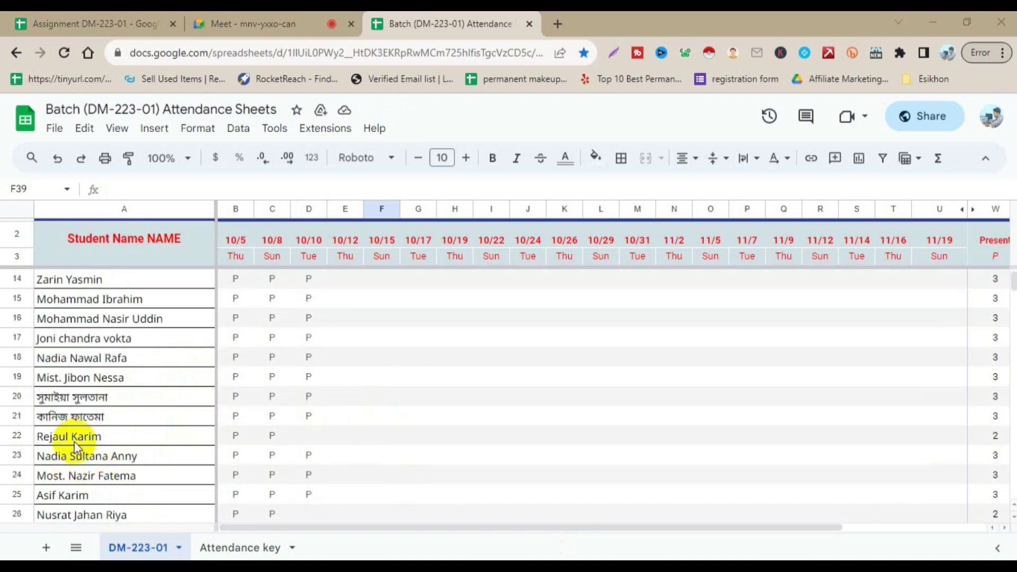
left_click(317, 440)
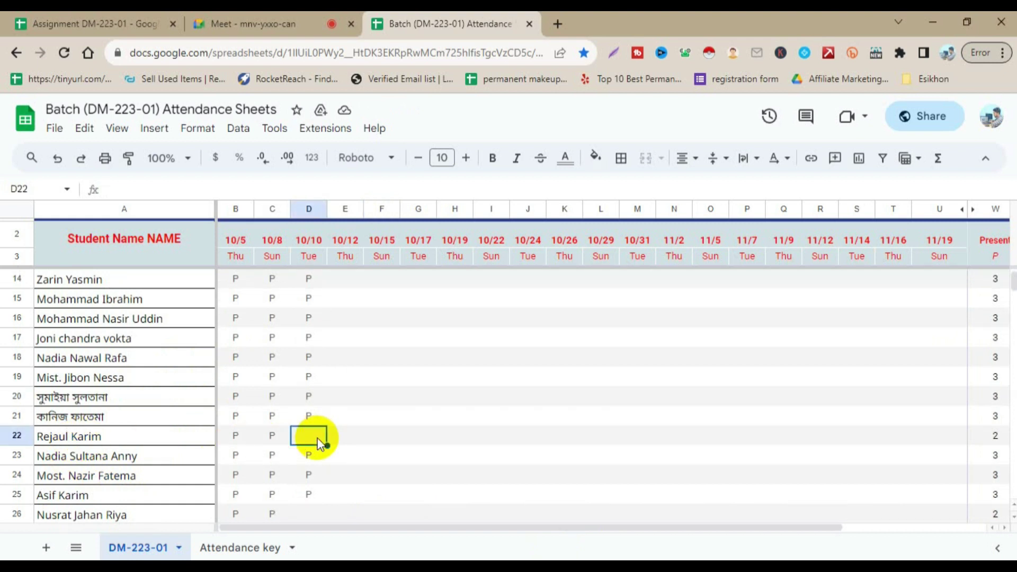
type("P")
left_click(301, 419)
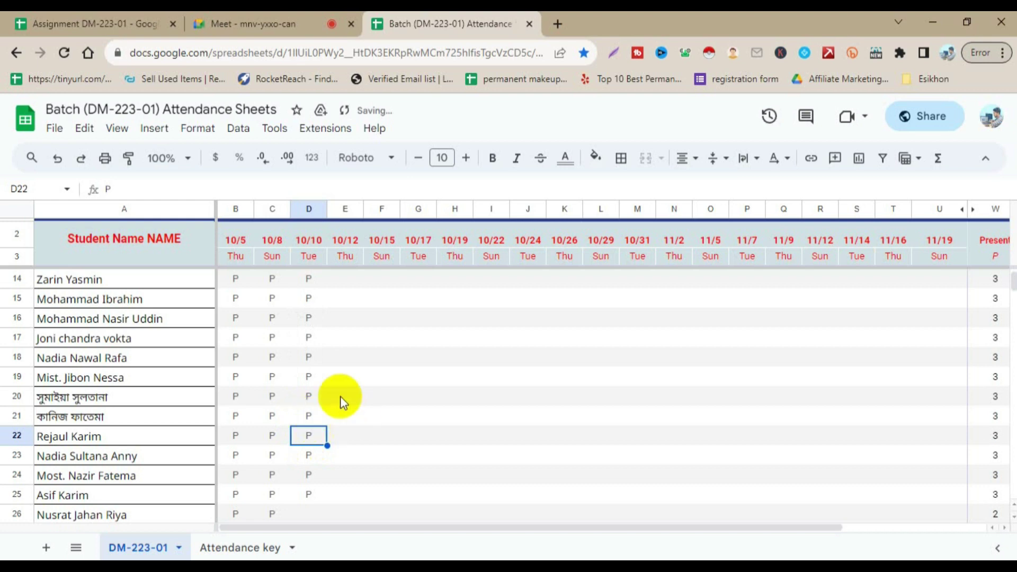
Switch to the Assignment DM-223-01 spreadsheet and review the first two students' assignment sheets.
left_click(55, 21)
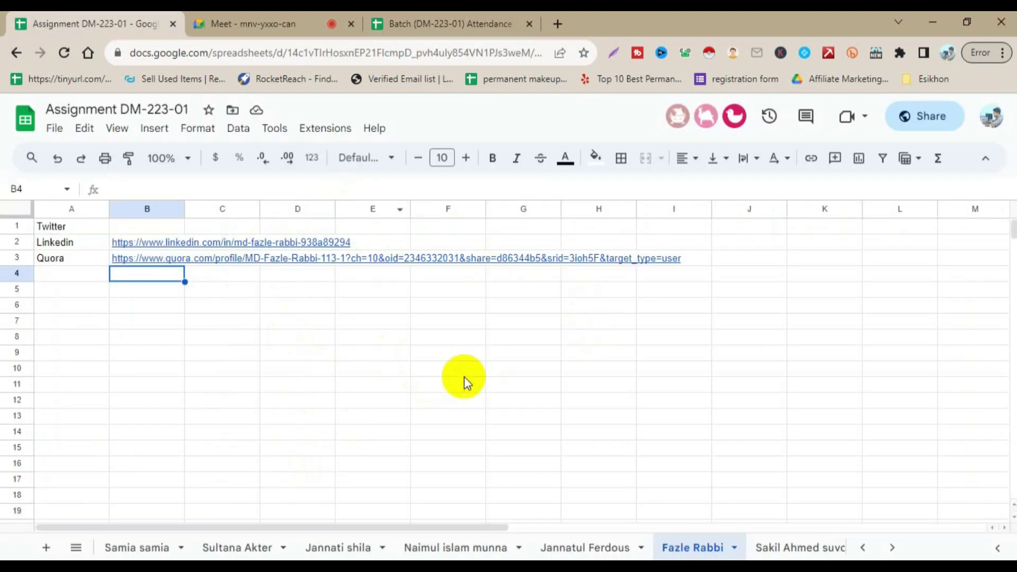
left_click(869, 549)
left_click(869, 549)
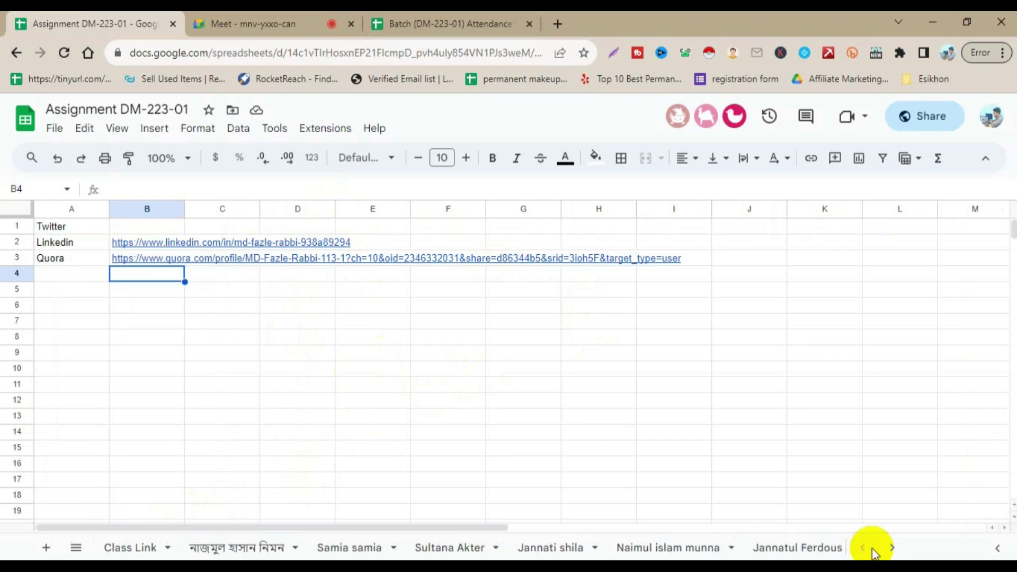
left_click(205, 551)
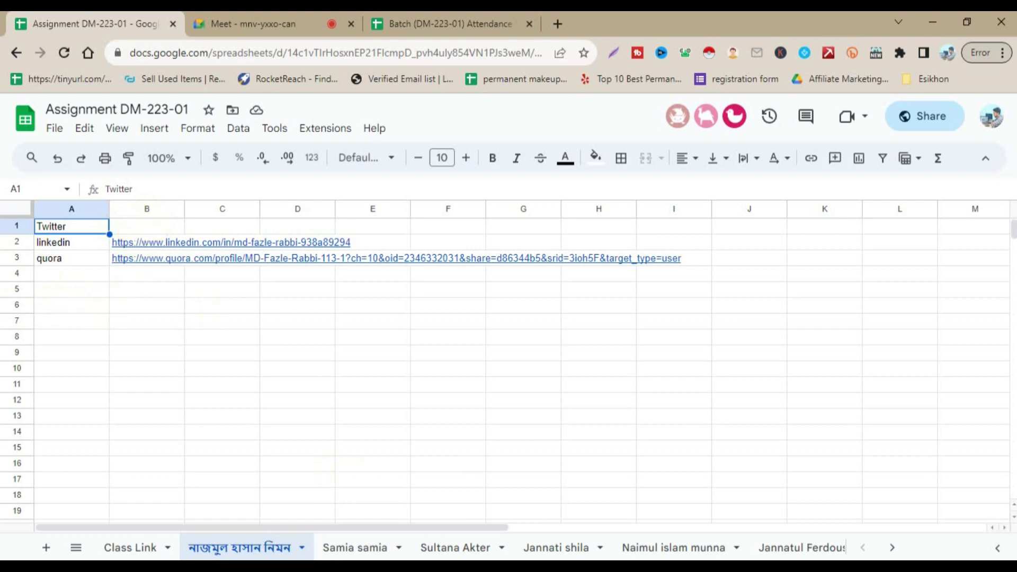
left_click(351, 551)
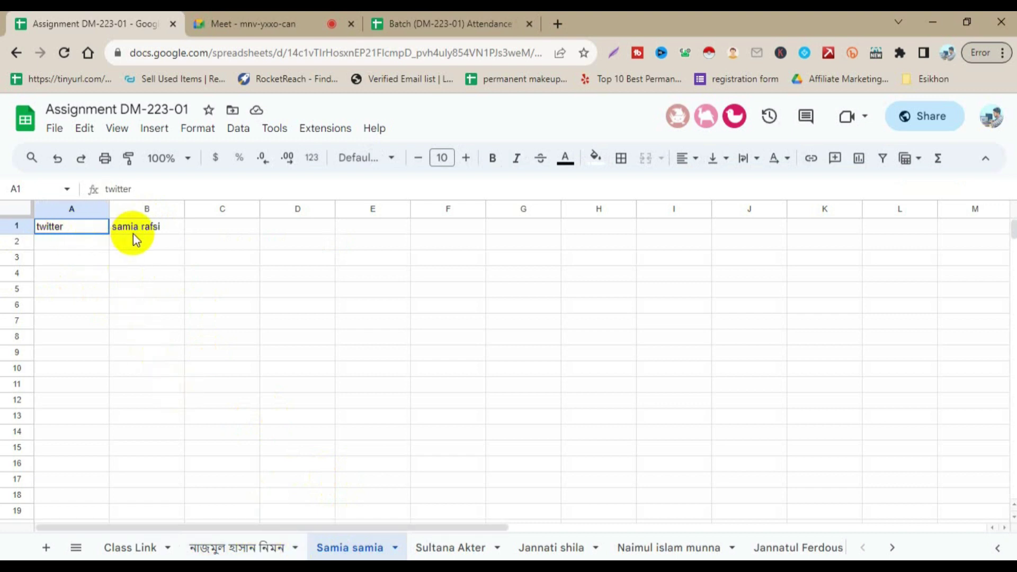
Inspect the Twitter entry in cell B1 of the second student's sheet, highlighting its last word.
left_click(166, 227)
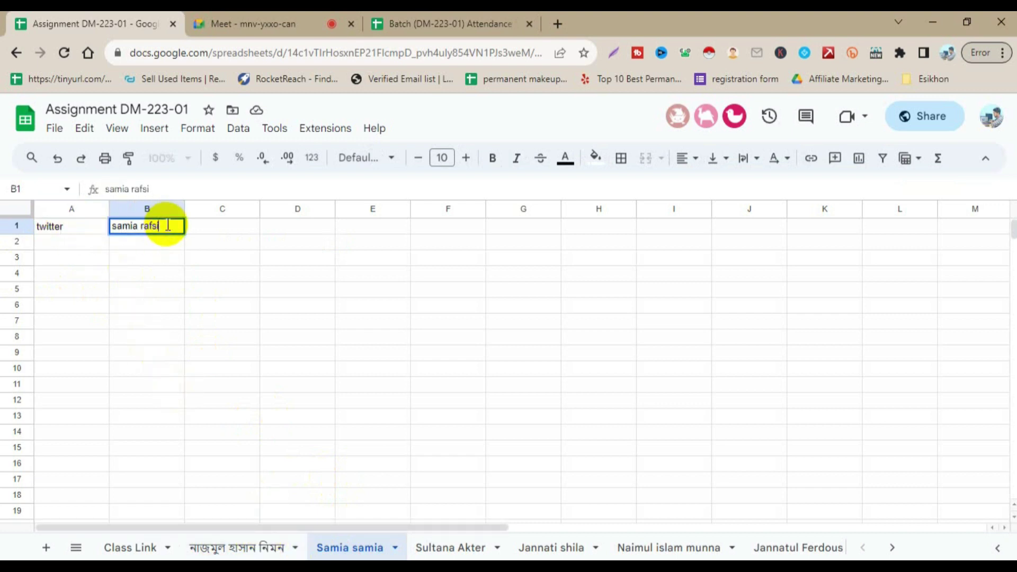
double_click(169, 226)
left_click_drag(168, 227, 126, 227)
left_click(154, 227)
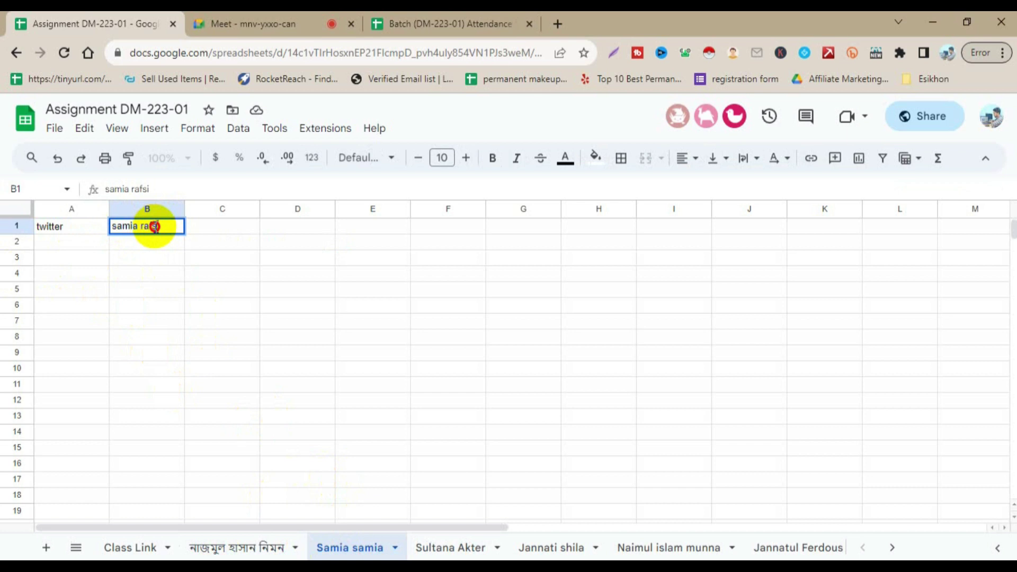
double_click(151, 227)
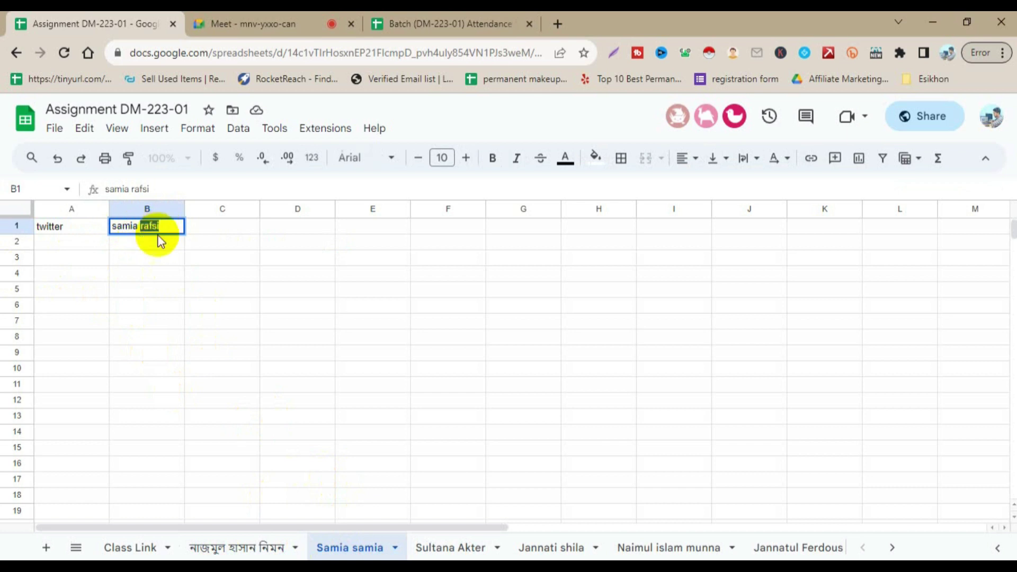
left_click(208, 231)
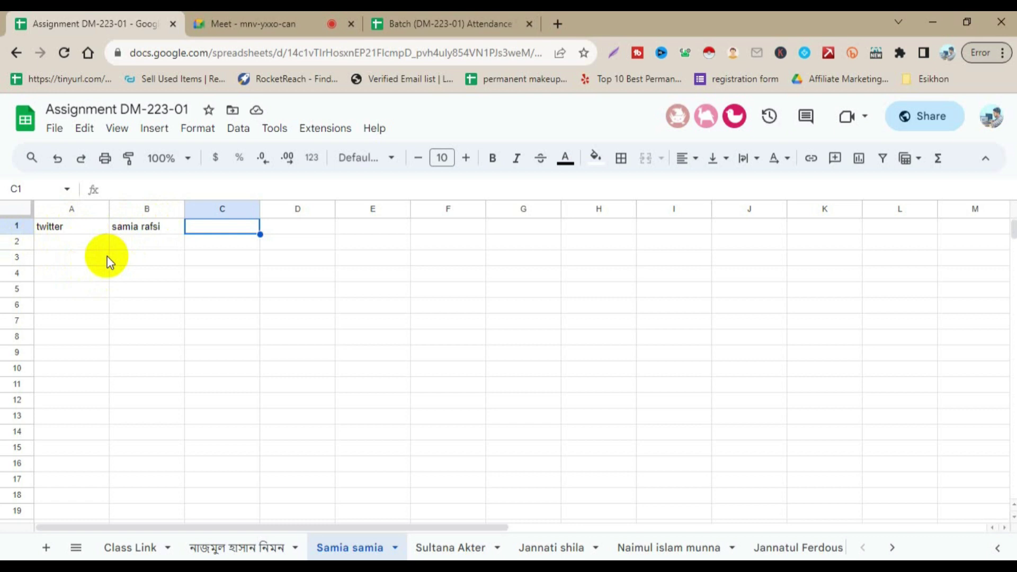
left_click(450, 23)
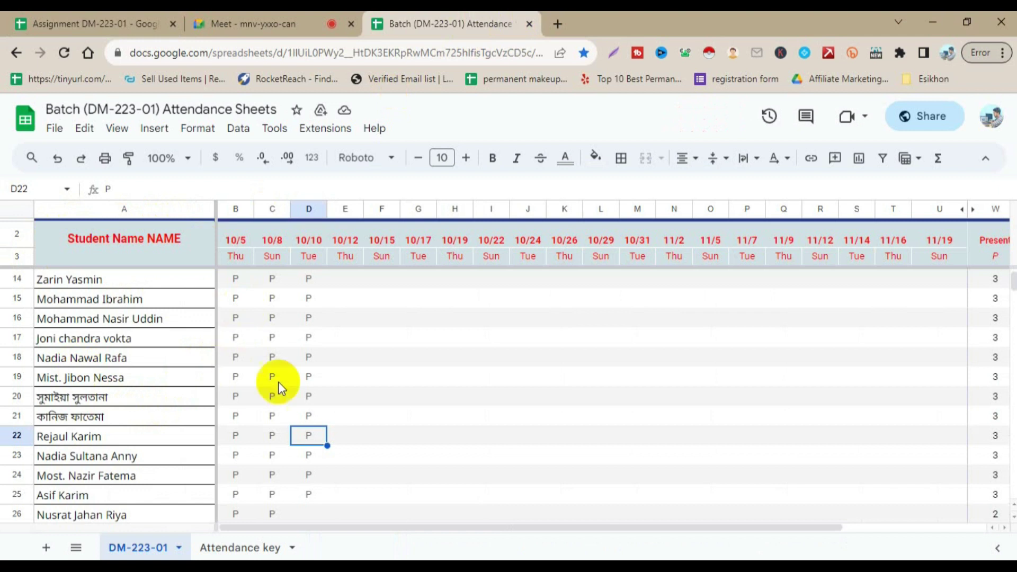
left_click(53, 16)
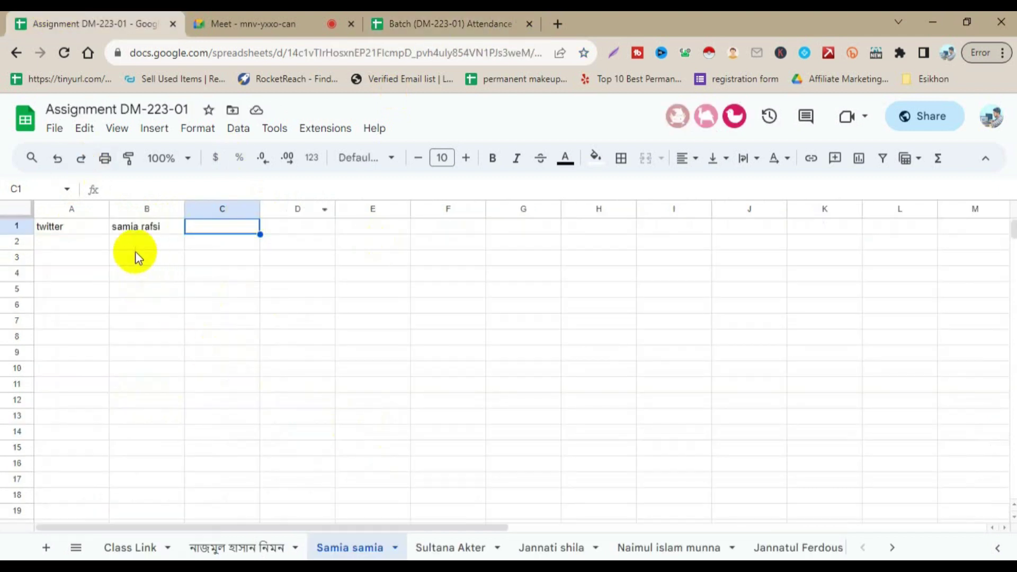
left_click(38, 245)
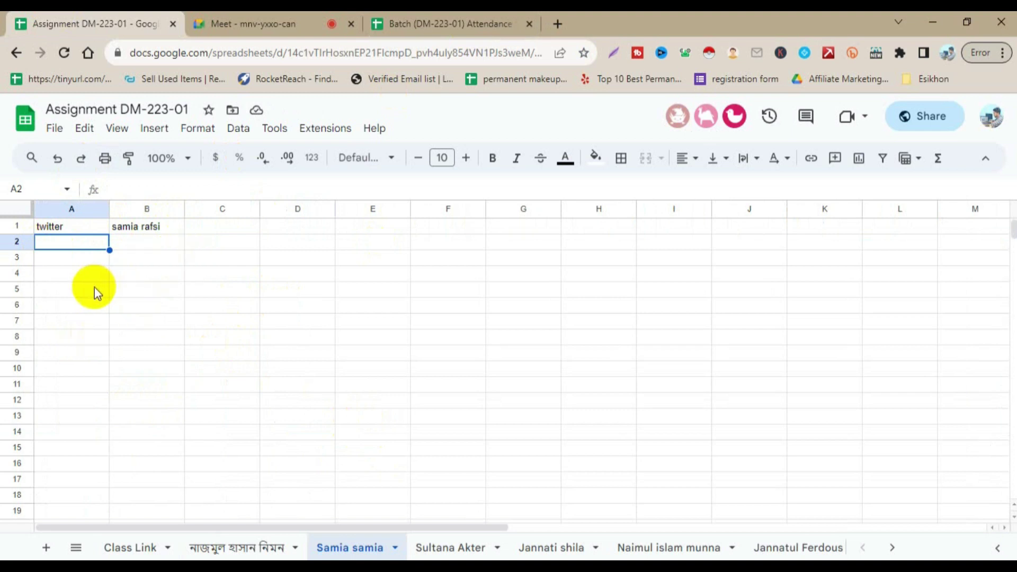
left_click(73, 324)
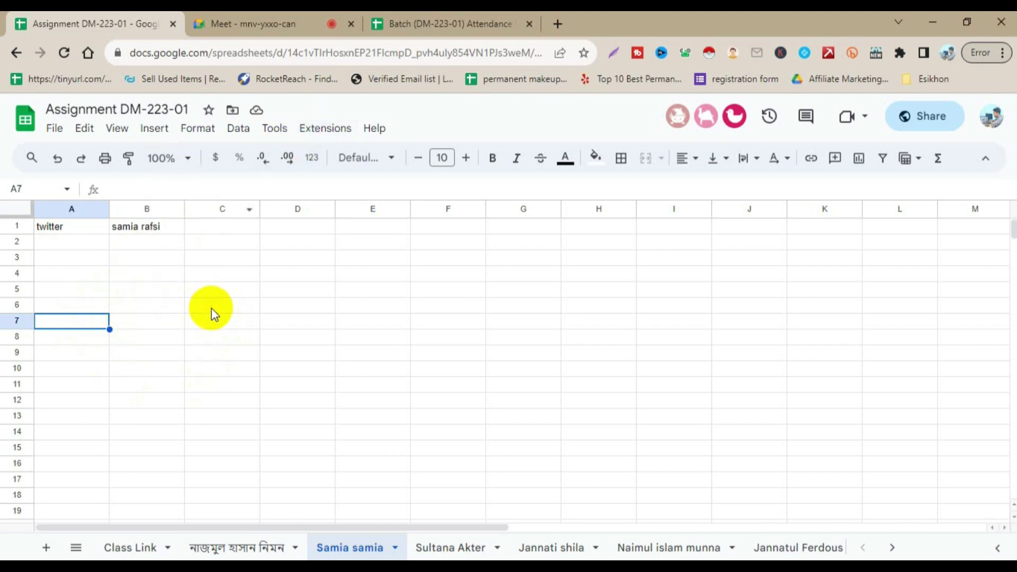
Check the student list in the DM-223-01 attendance spreadsheet, and return to the second student's assignment sheet.
left_click(443, 19)
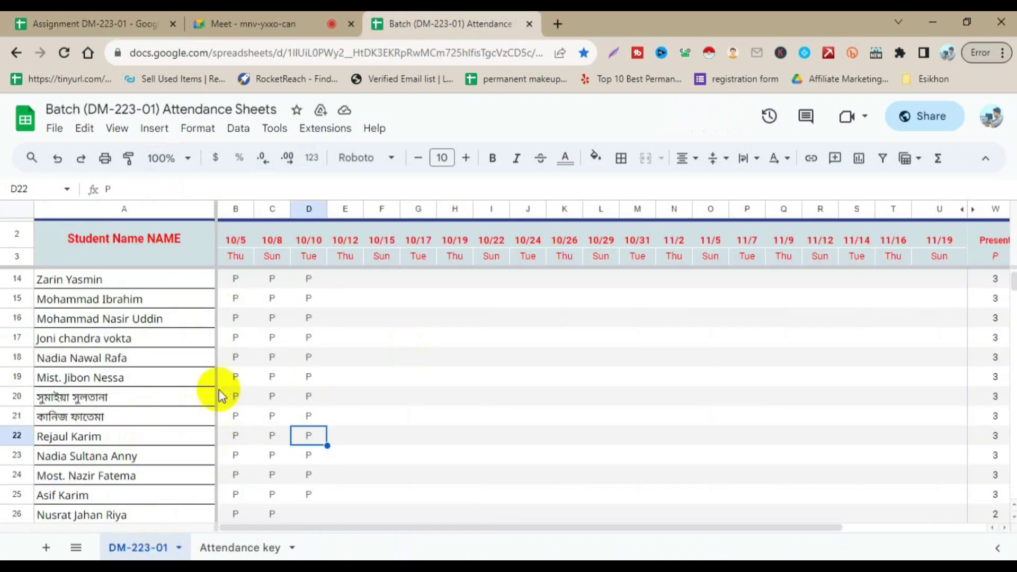
scroll(272, 371, "down", 2)
scroll(243, 385, "up", 5)
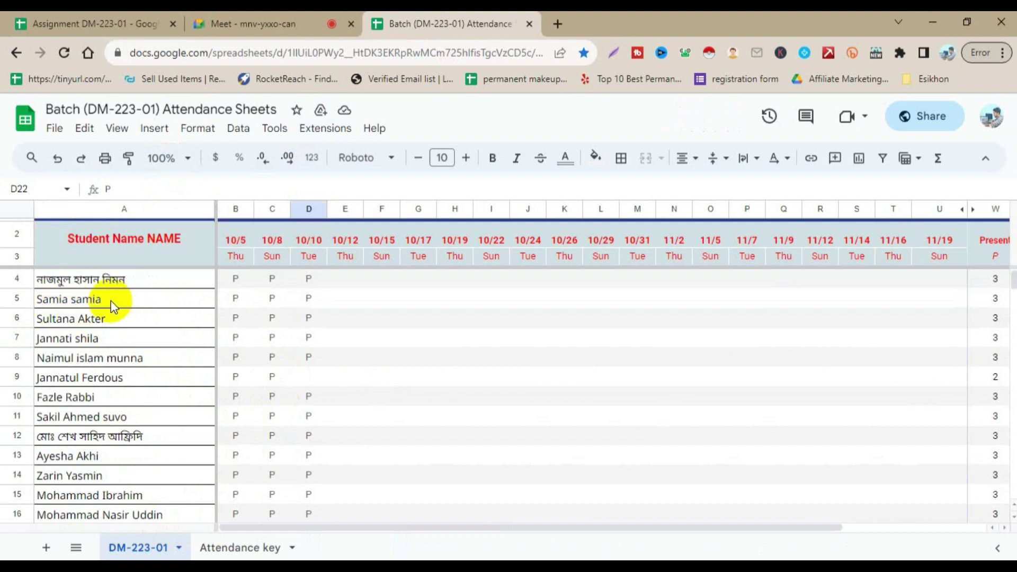
left_click(4, 18)
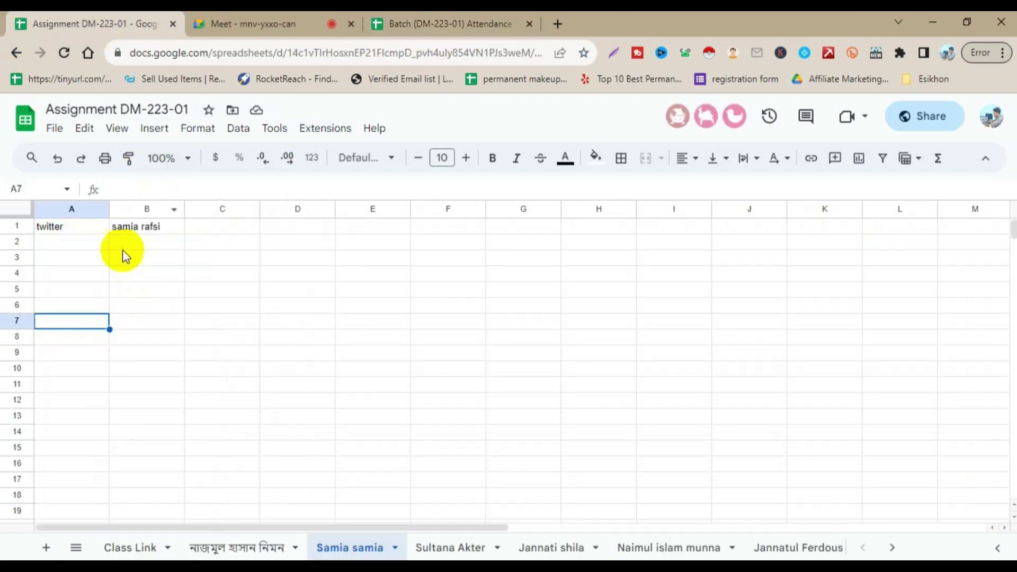
left_click(78, 245)
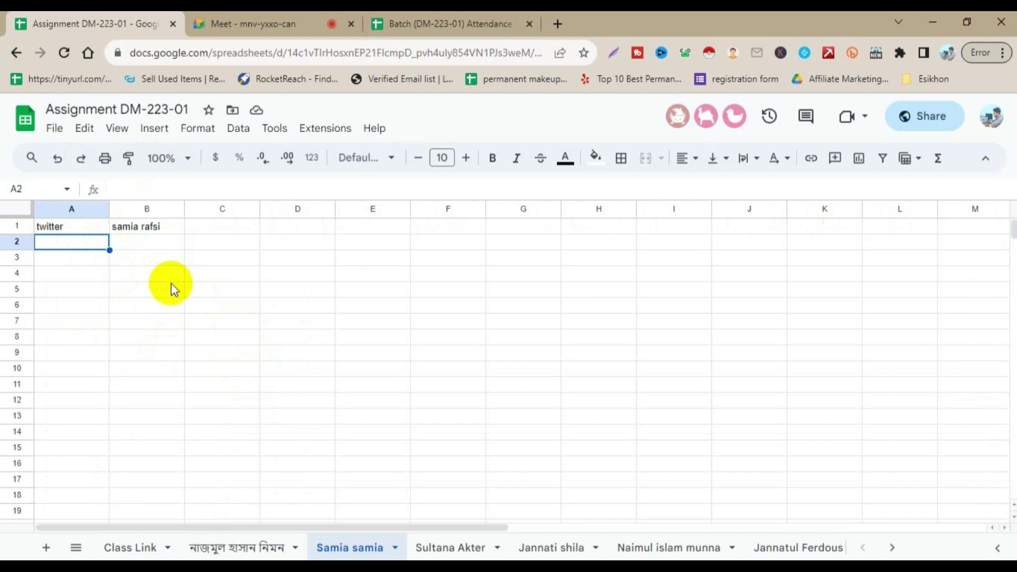
Review the social profile links on the third, fourth and fifth students' assignment sheets.
left_click(437, 548)
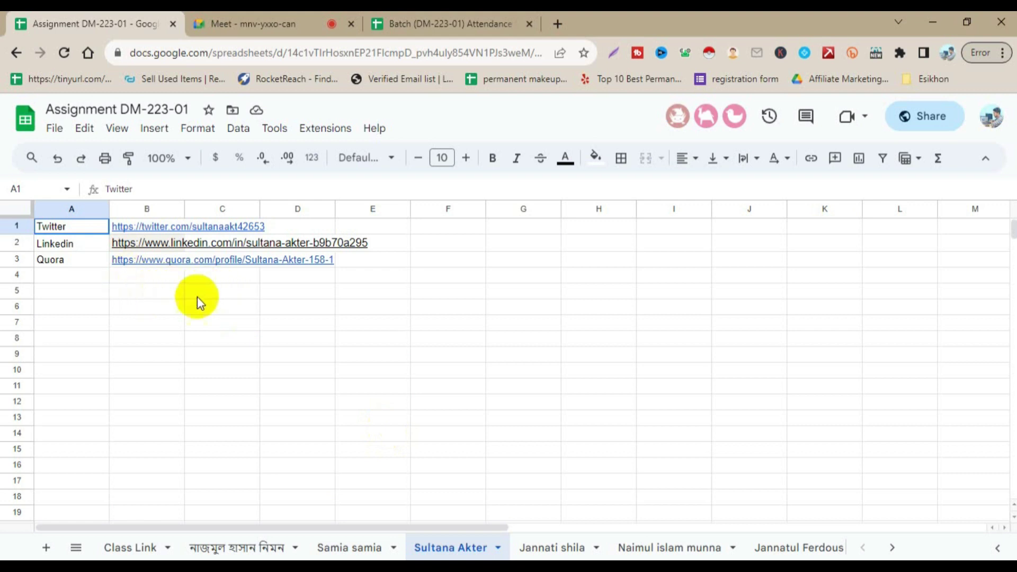
left_click(565, 550)
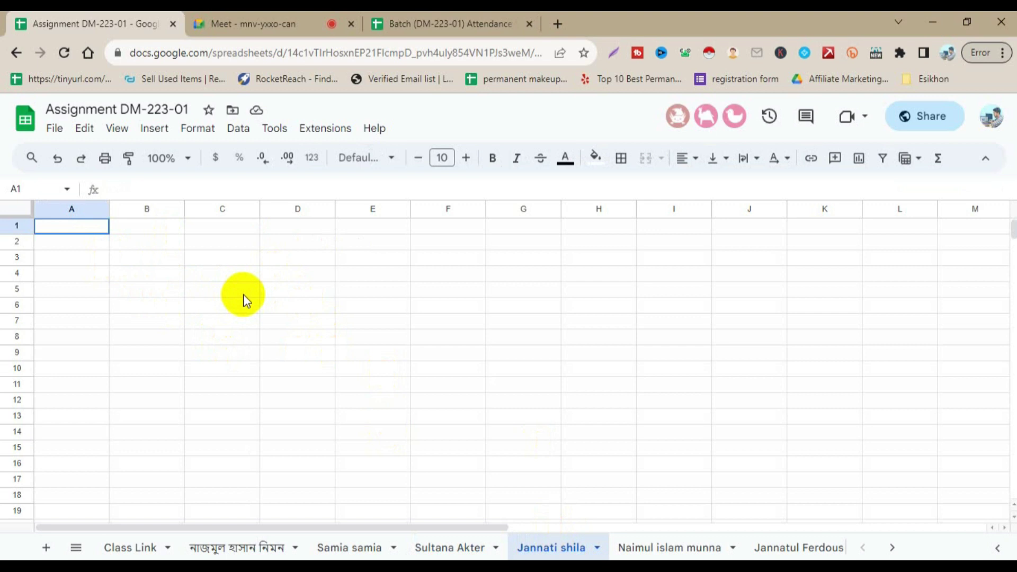
left_click(638, 547)
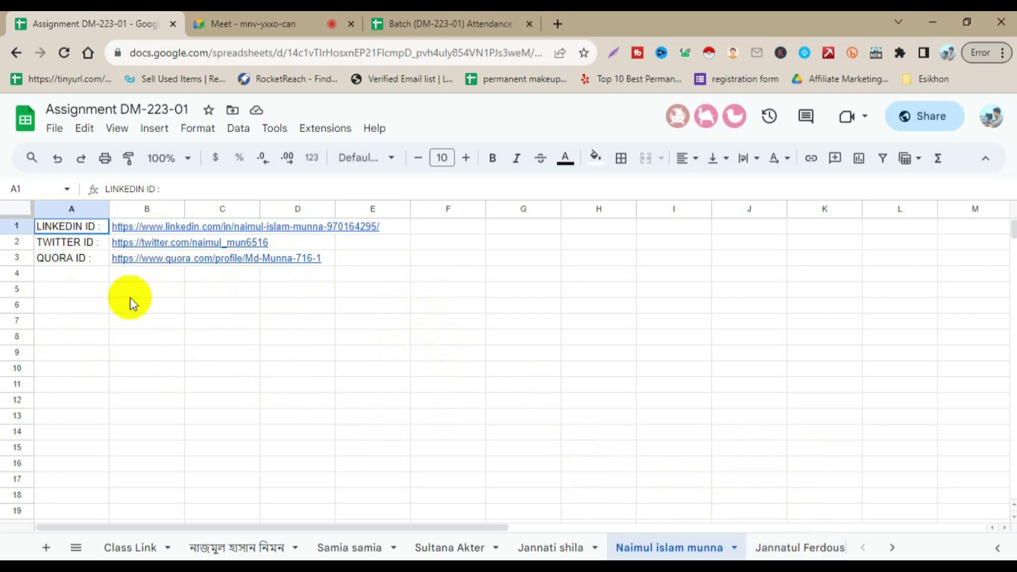
Examine the sixth student's assignment sheet and cross-check that student's record in the attendance spreadsheet.
left_click(802, 548)
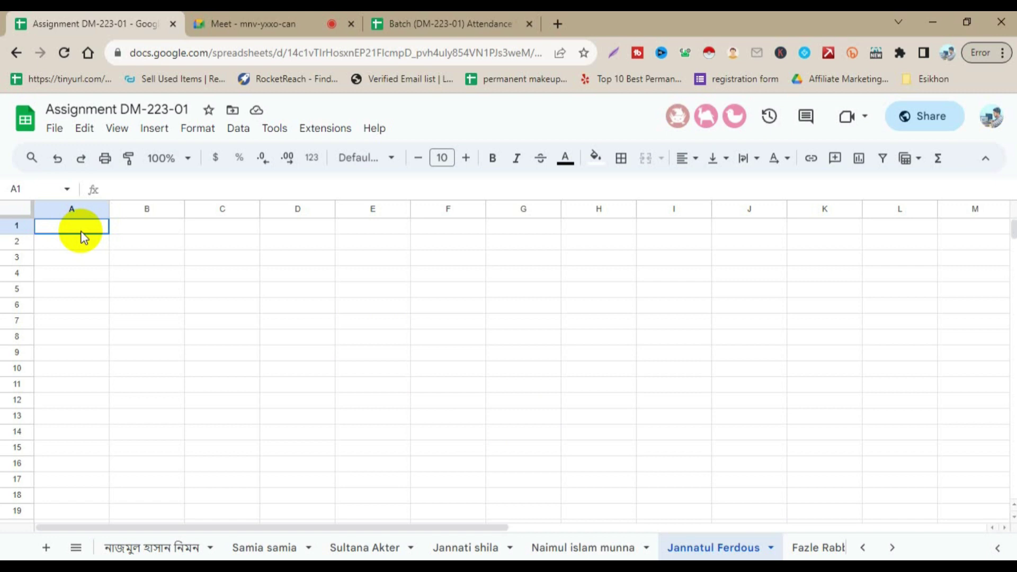
left_click(373, 13)
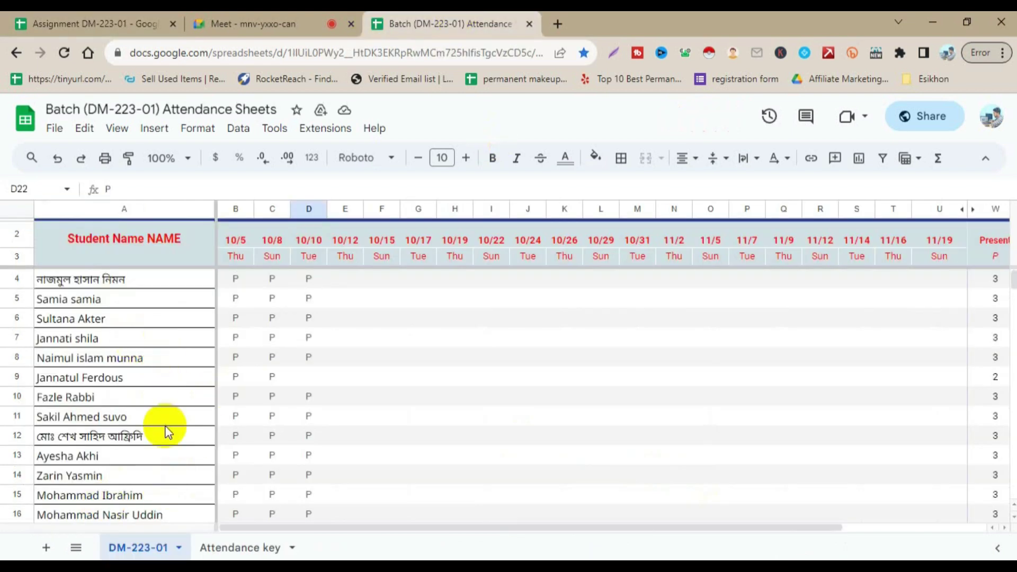
left_click(79, 23)
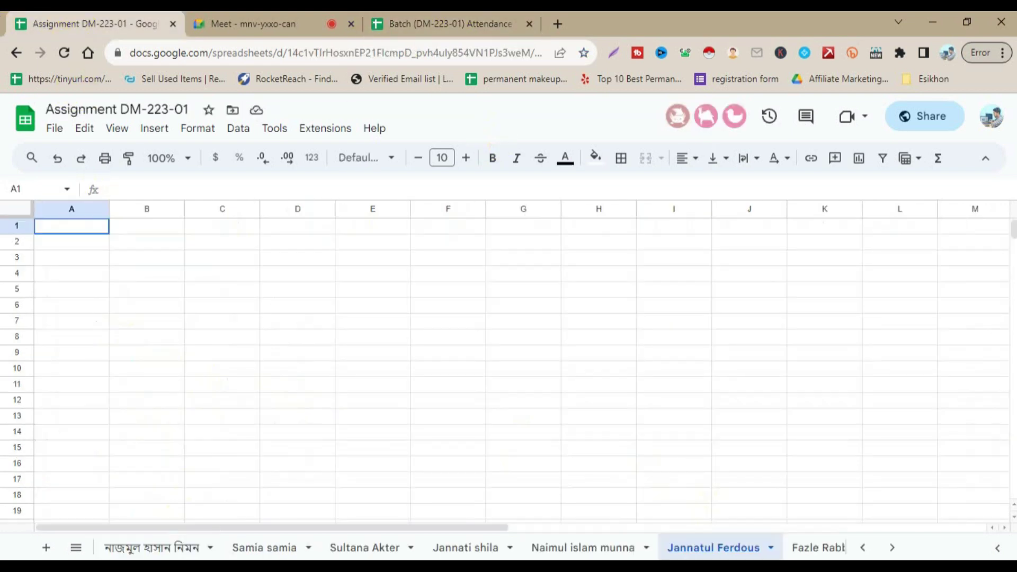
Review the seventh, eighth and ninth students' assignment sheets, previewing the ninth student's Facebook link.
left_click(826, 549)
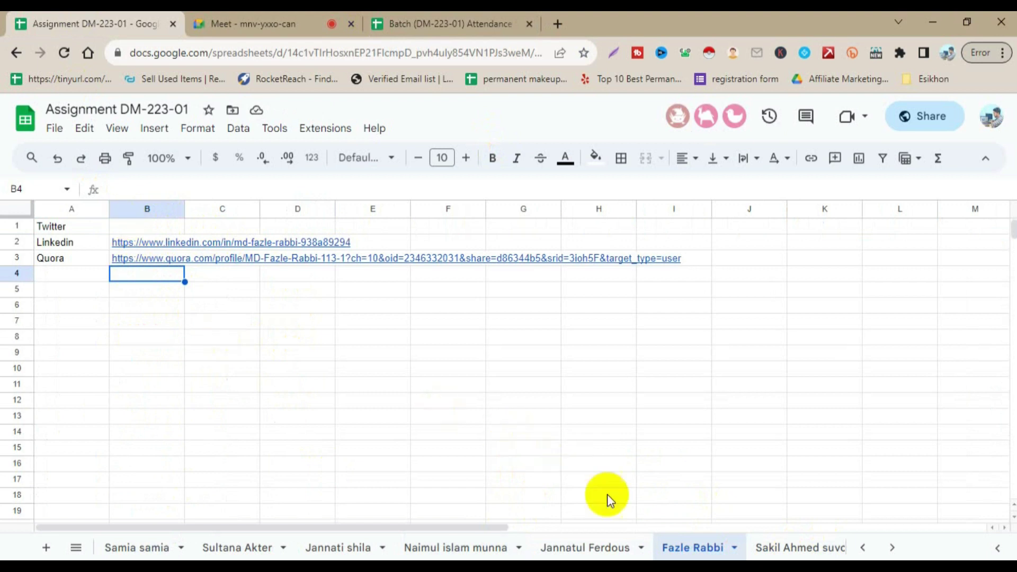
left_click(769, 548)
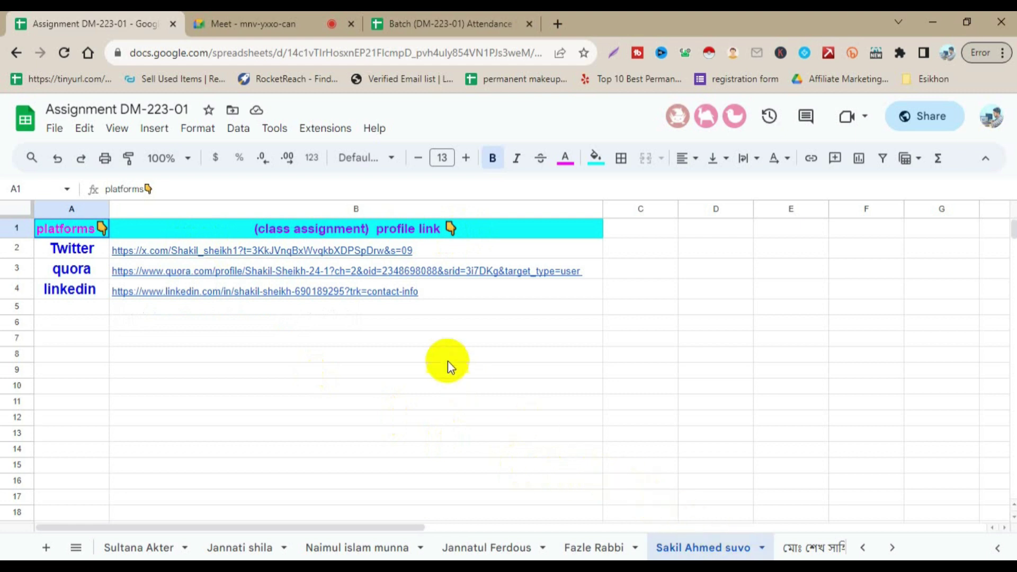
left_click(803, 551)
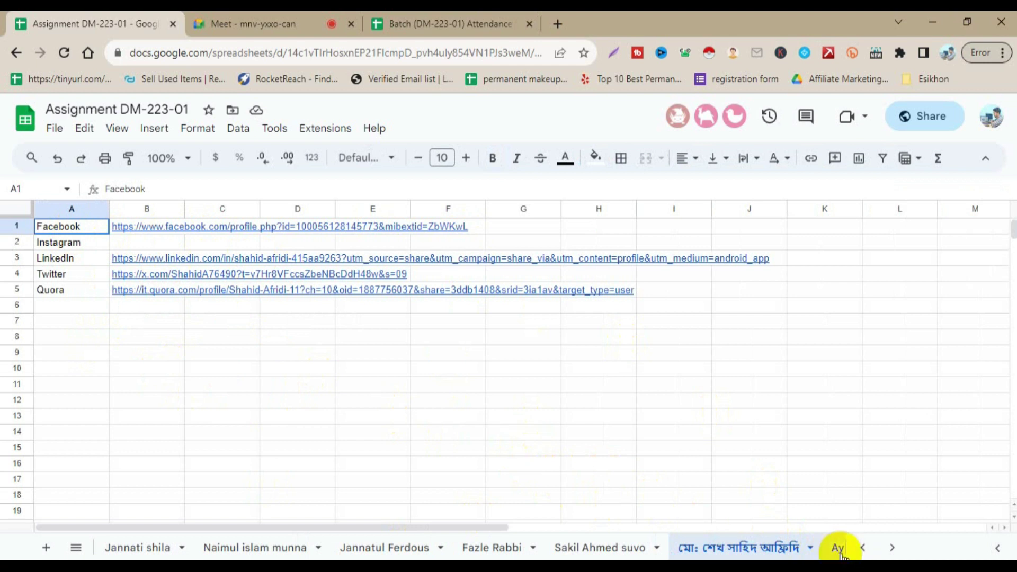
left_click(892, 547)
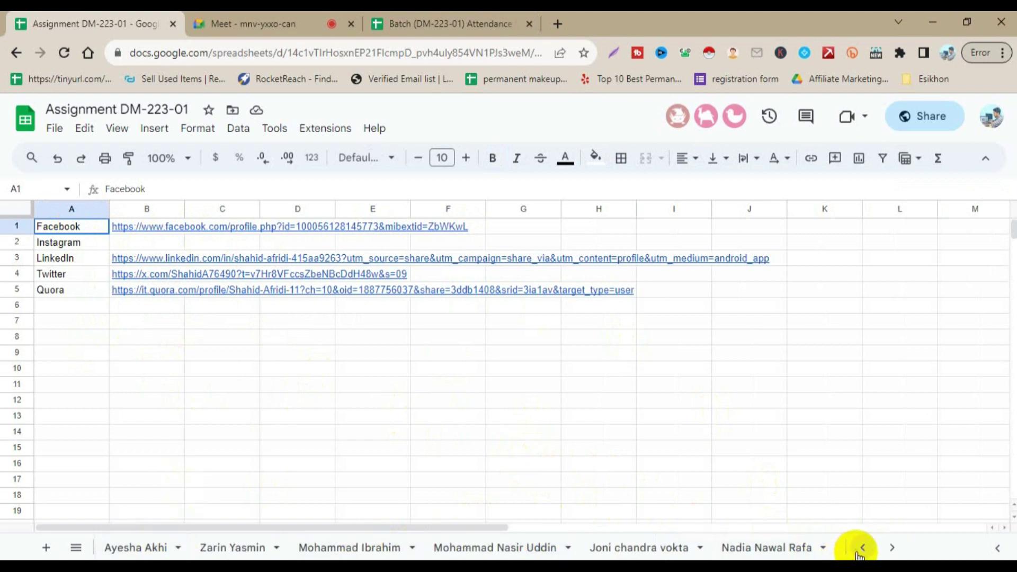
left_click(862, 549)
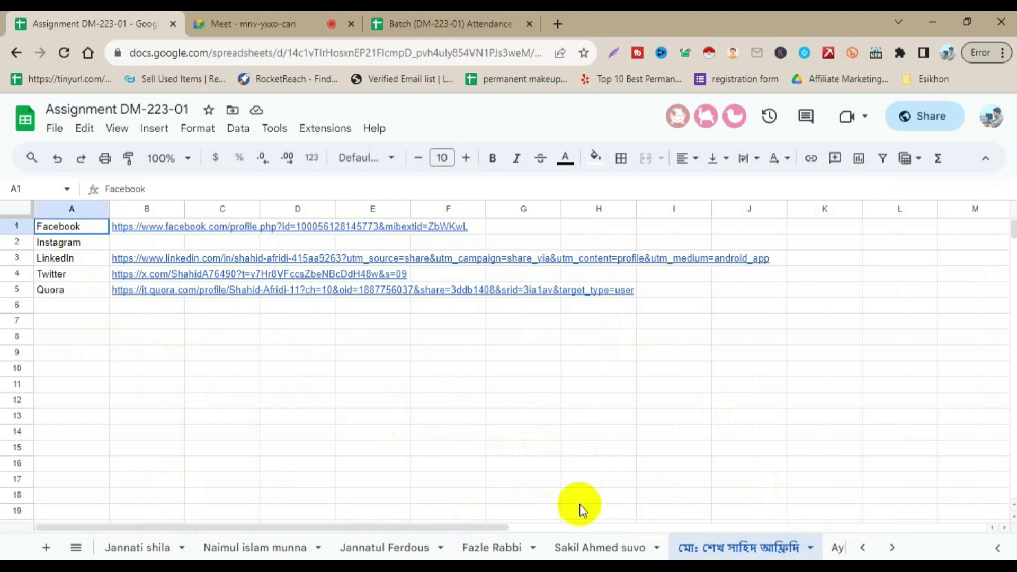
mouse_move(150, 234)
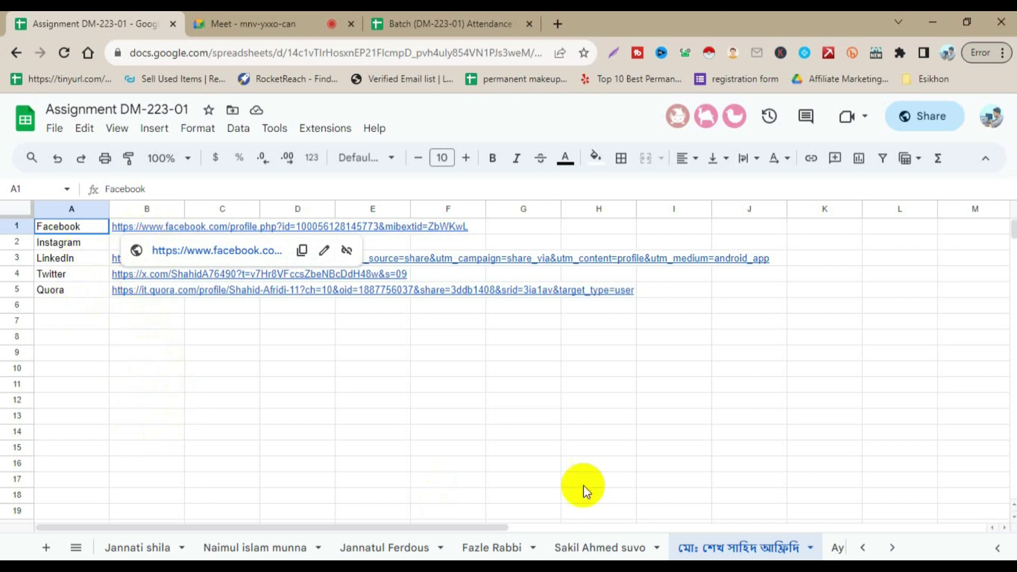
Open the tenth student's assignment sheet and test the Quora link from cell B3 in a separate browser tab.
left_click(835, 549)
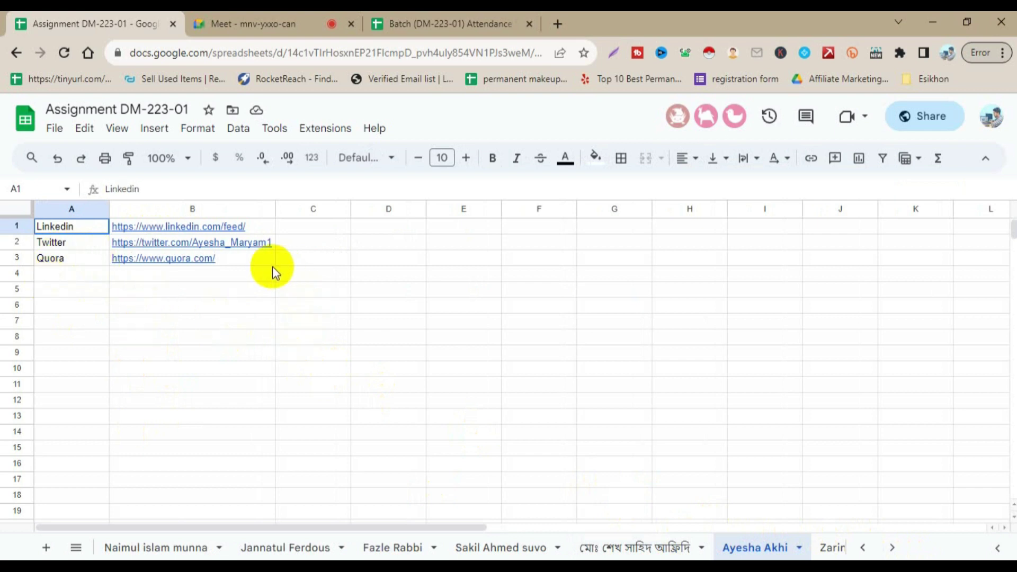
mouse_move(192, 229)
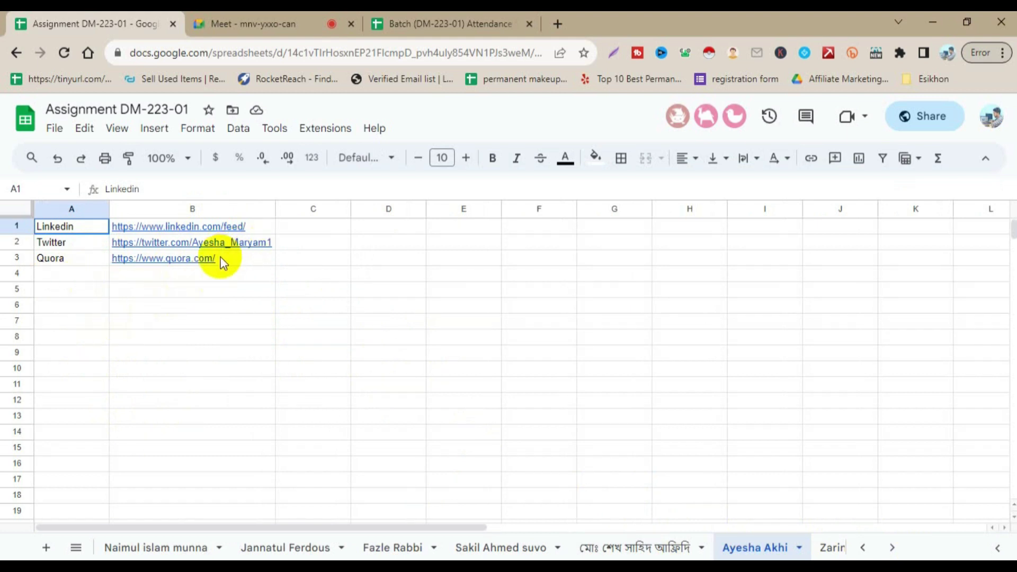
left_click(192, 264)
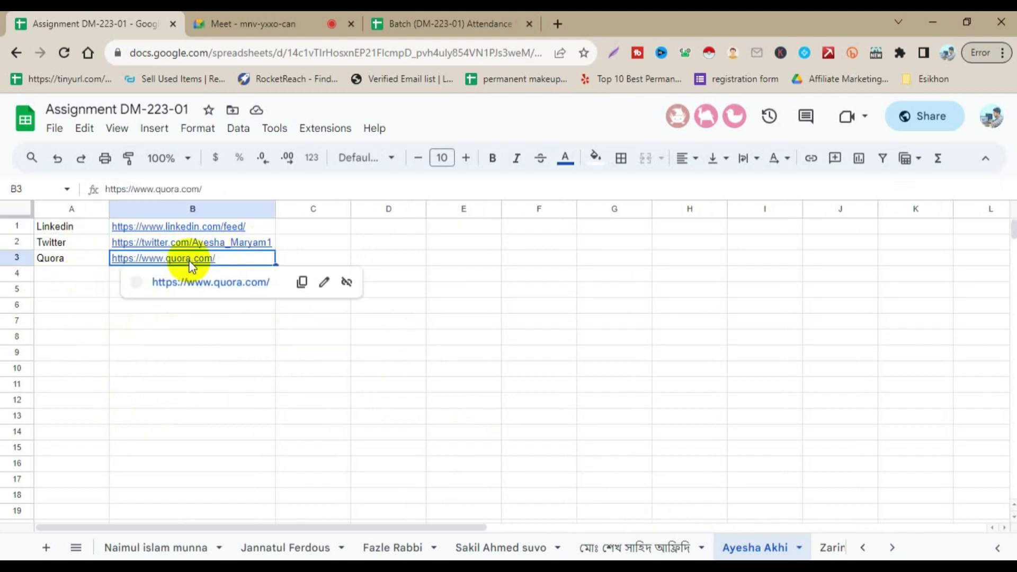
left_click(302, 286)
left_click(558, 24)
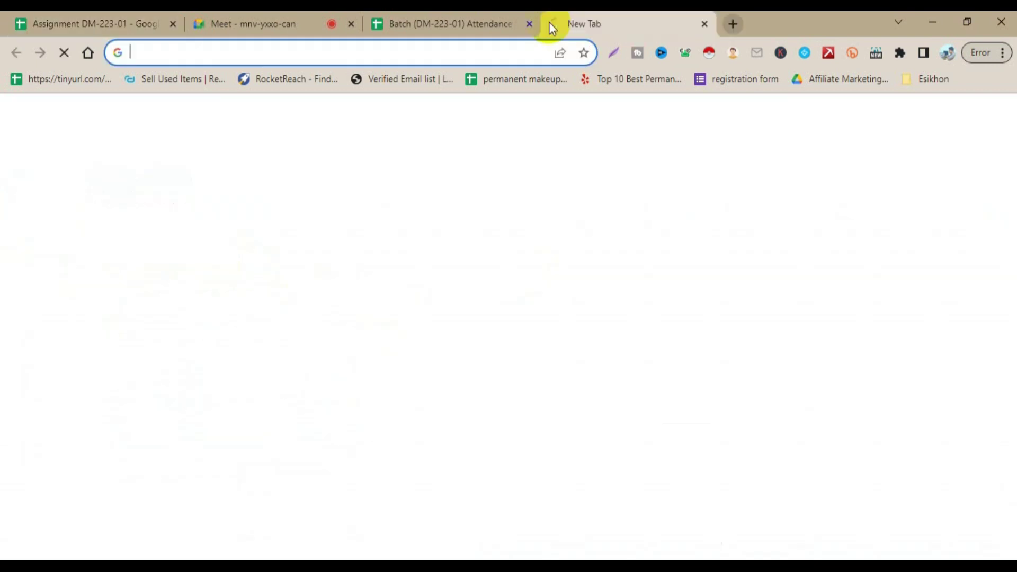
key("ctrl+v")
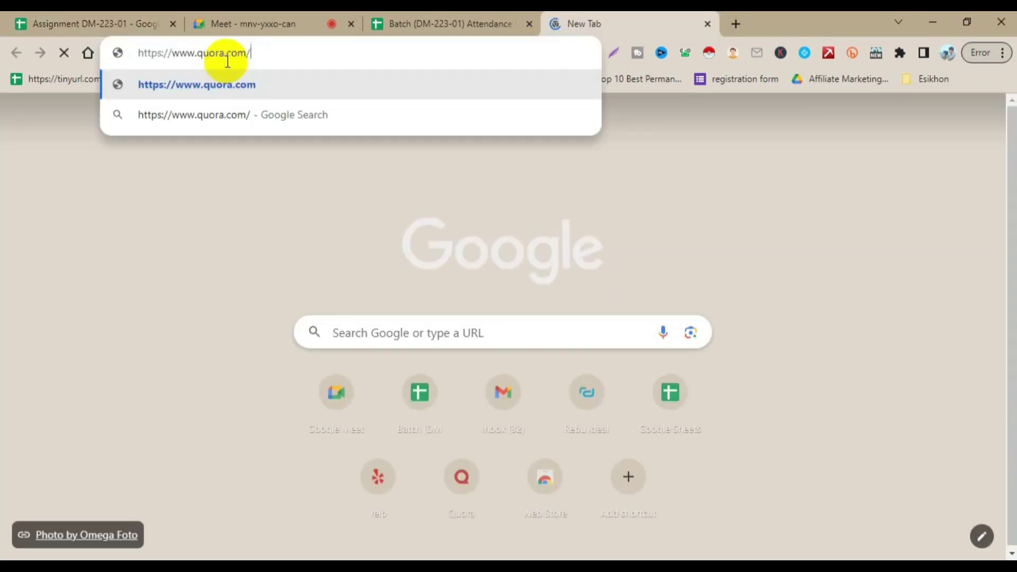
key("Return")
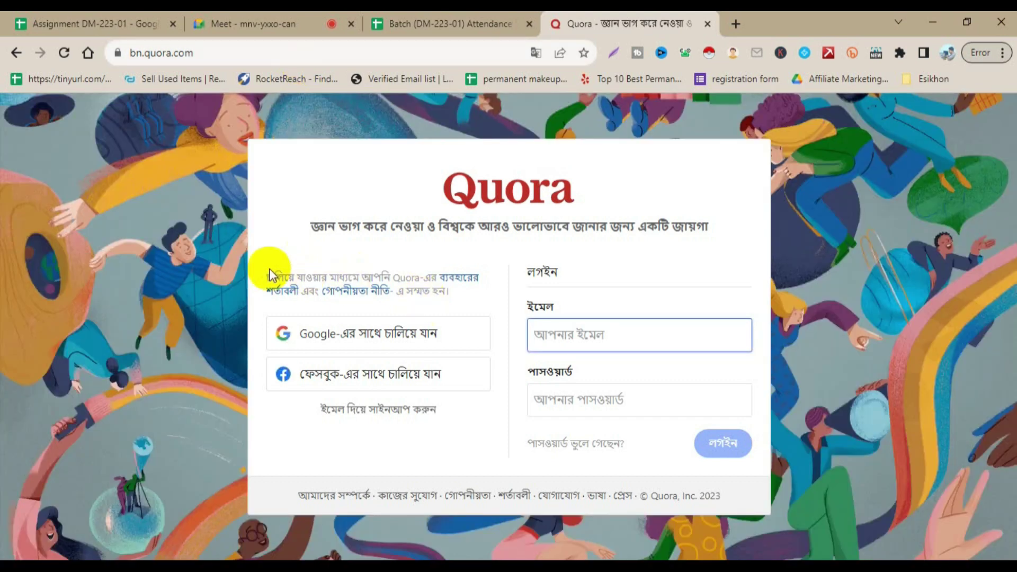
left_click(708, 24)
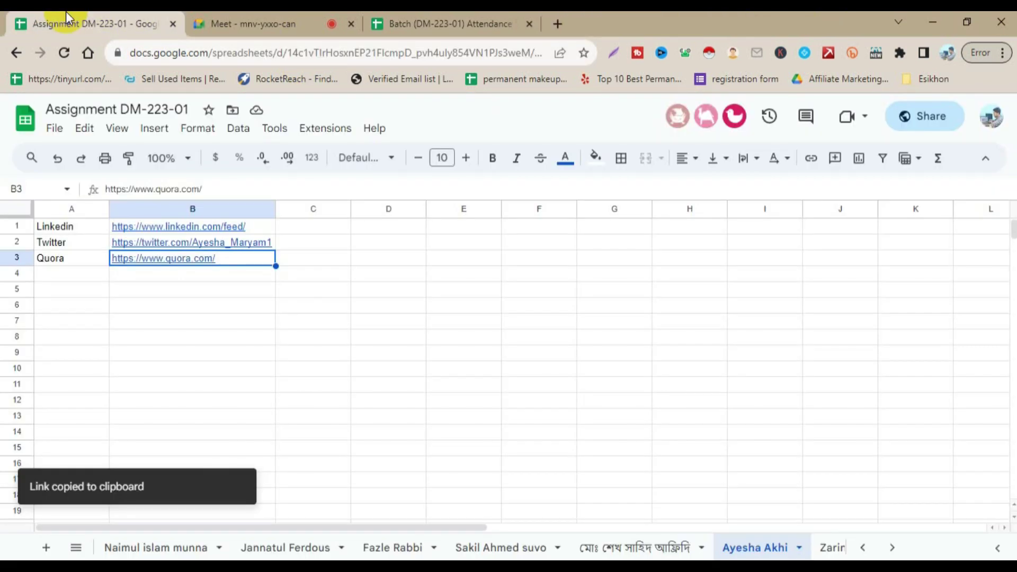
Preview the Quora link in cell B3 of the tenth student's sheet again.
left_click(196, 285)
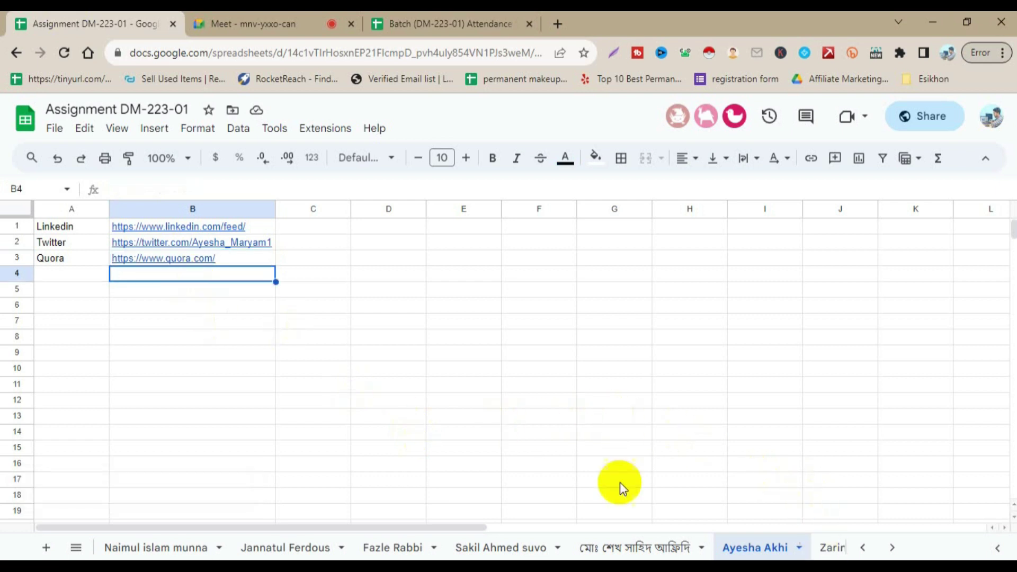
left_click(212, 260)
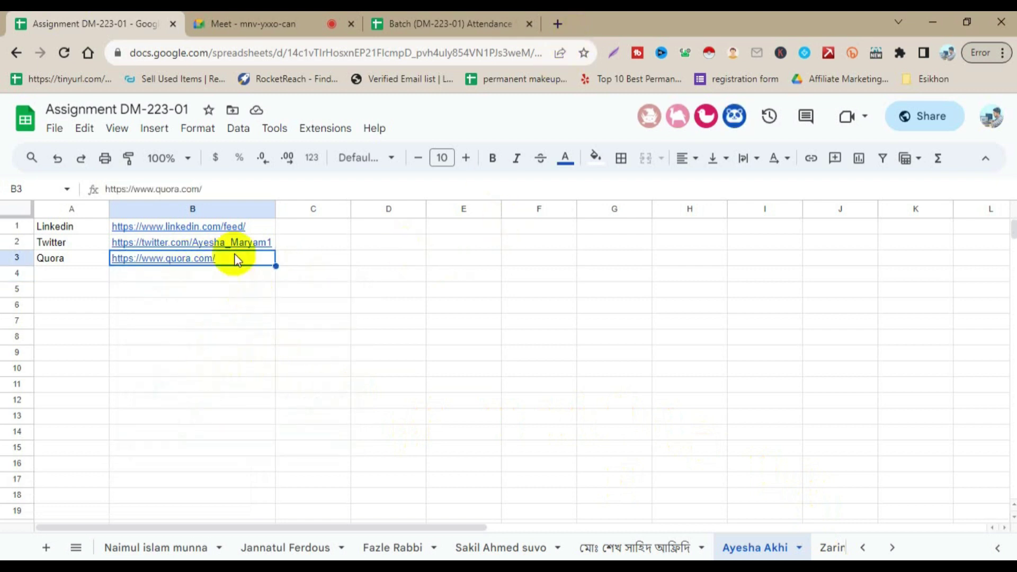
mouse_move(227, 260)
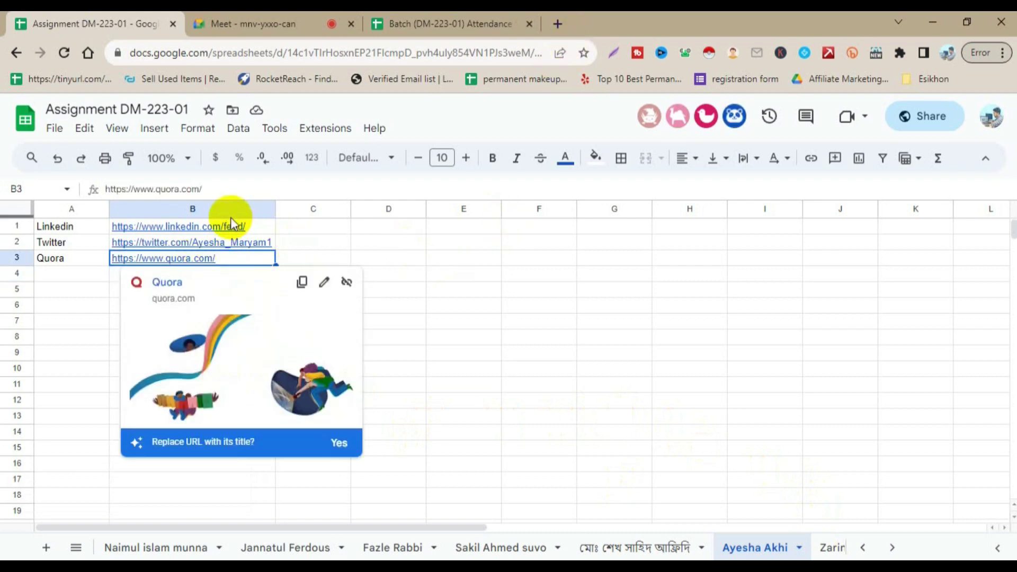
Test the tenth student's LinkedIn link from cell B1 in a separate browser tab, and return to the sheet.
left_click(255, 228)
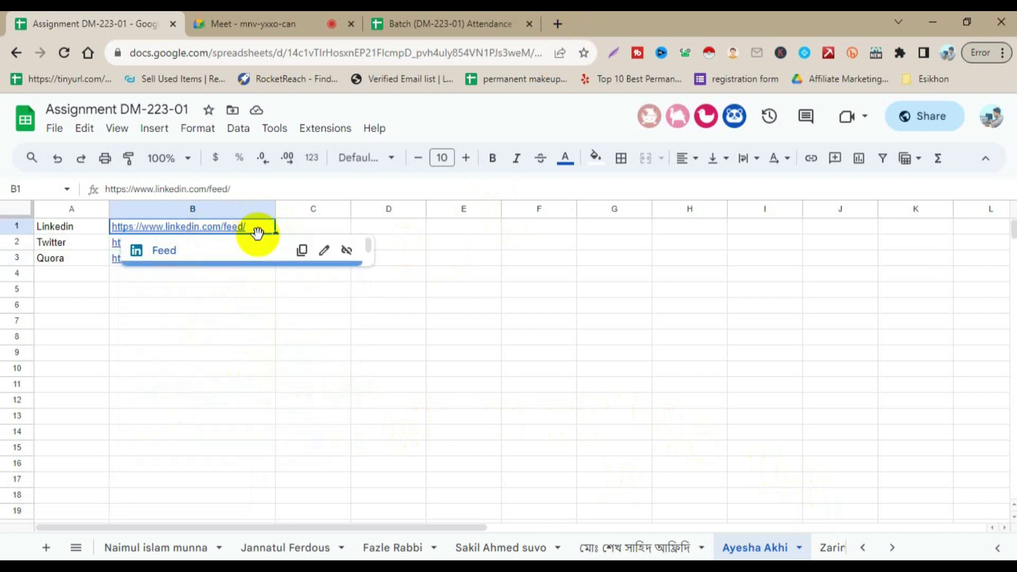
left_click(300, 249)
left_click(558, 23)
right_click(318, 51)
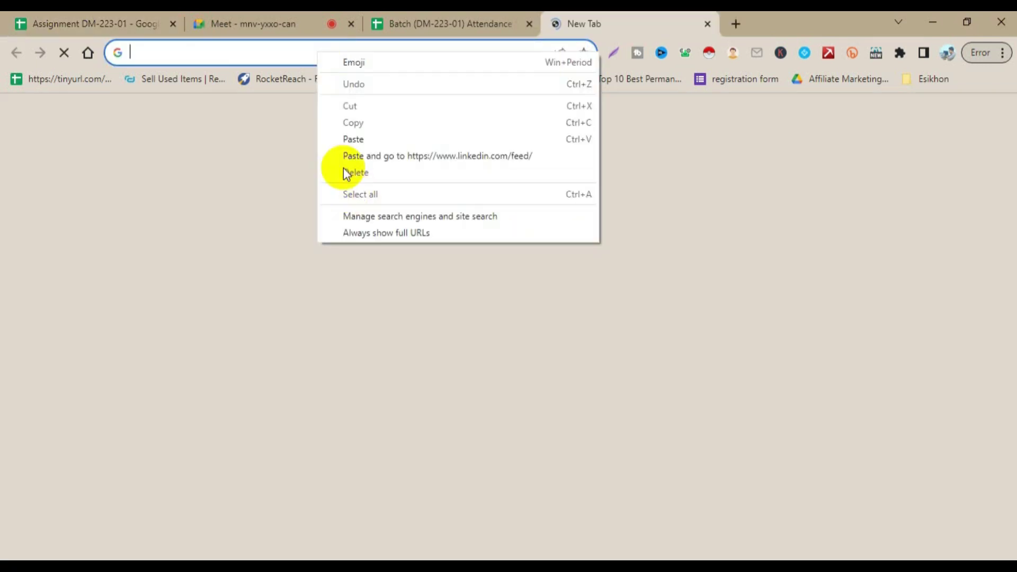
left_click(344, 140)
key("Return")
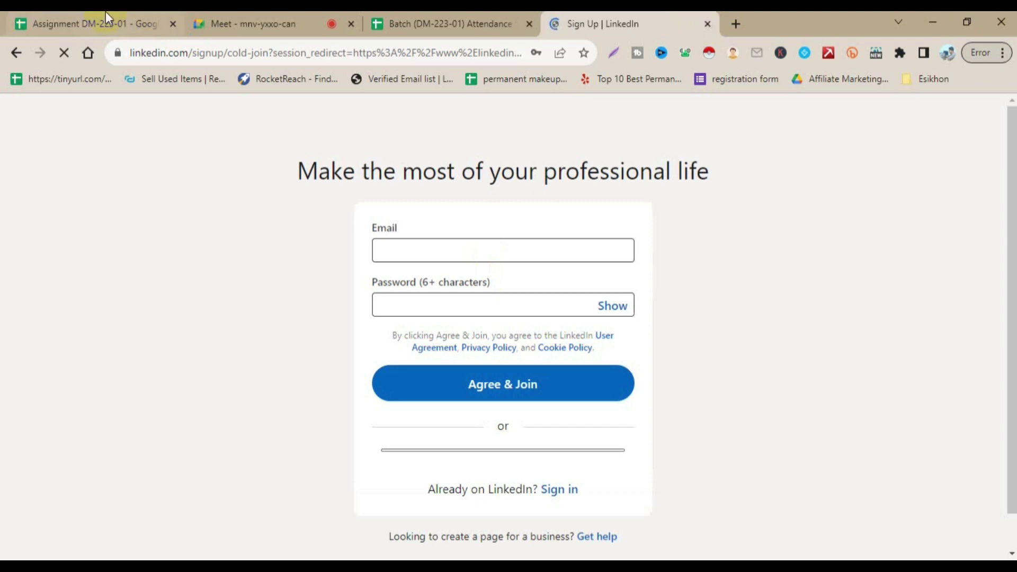
key("ctrl+w")
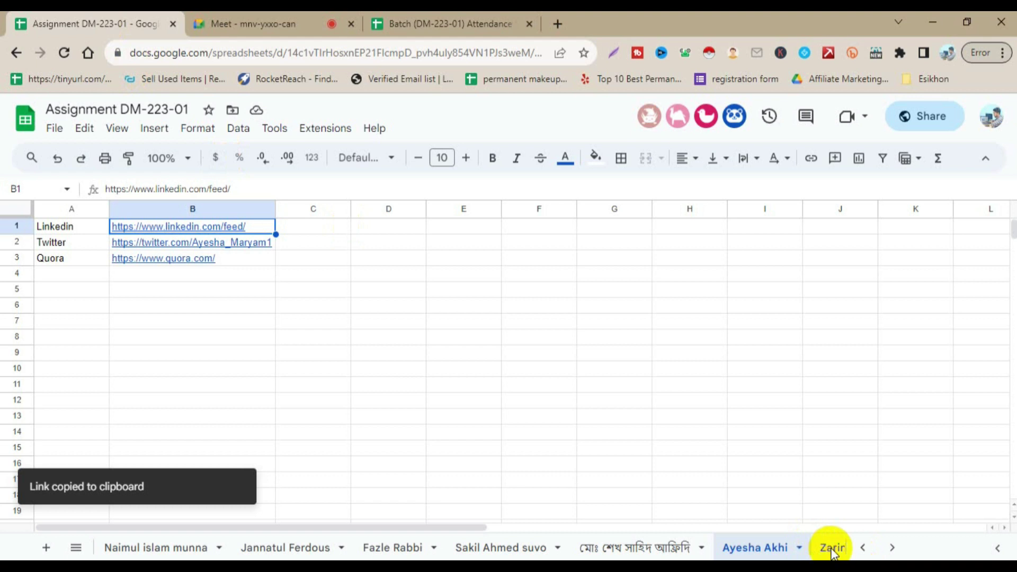
left_click(102, 489)
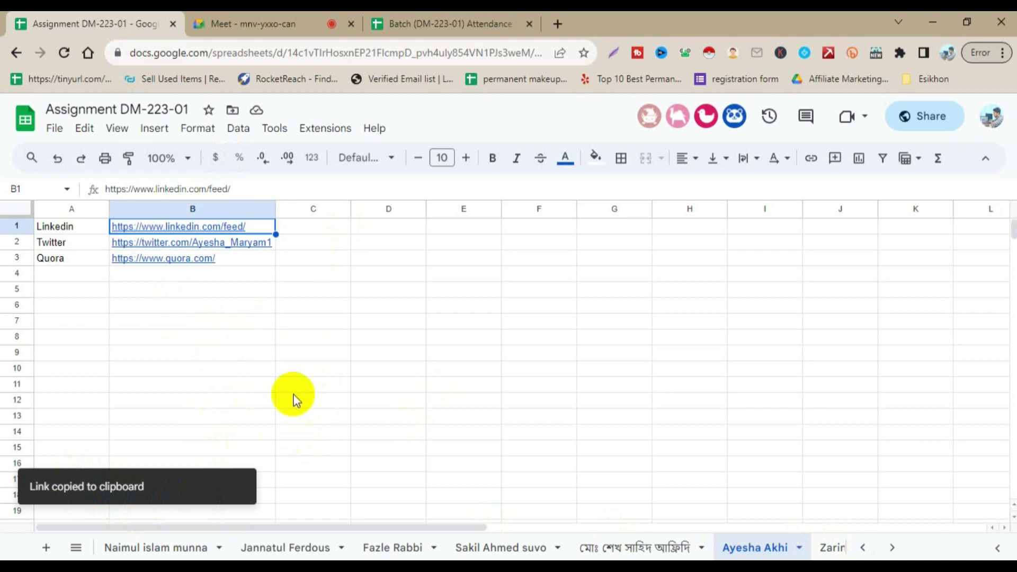
Open the eleventh student's assignment sheet and test the LinkedIn link from cell B3 in a separate browser tab, closing it when done.
key("ctrl+shift+Page_Down")
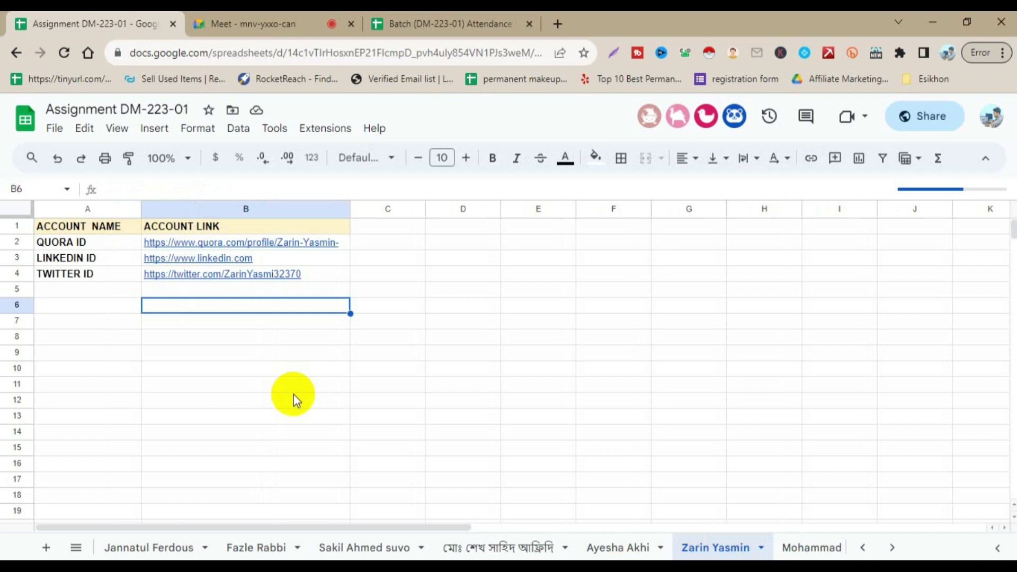
mouse_move(179, 281)
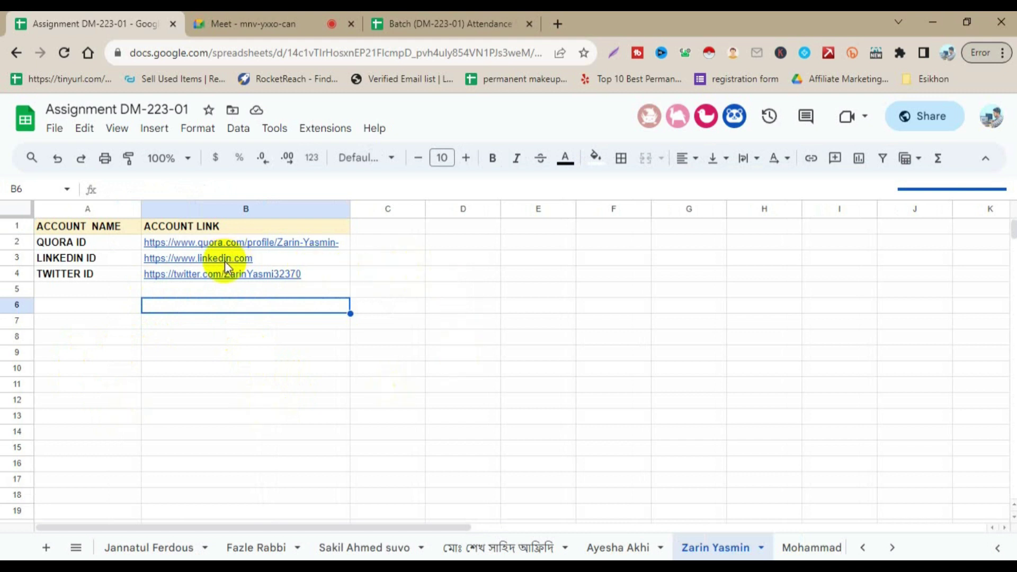
mouse_move(221, 258)
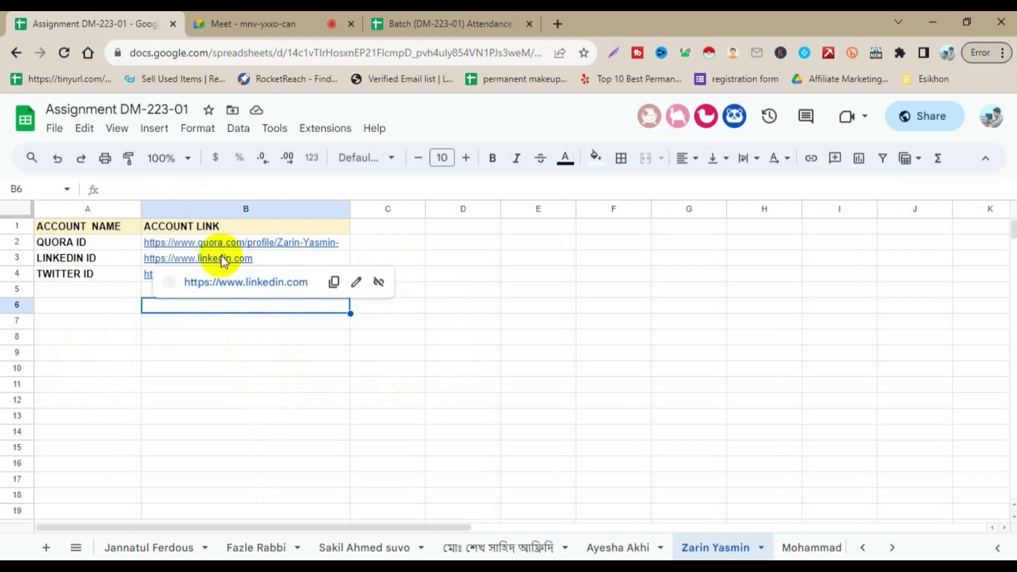
left_click(334, 284)
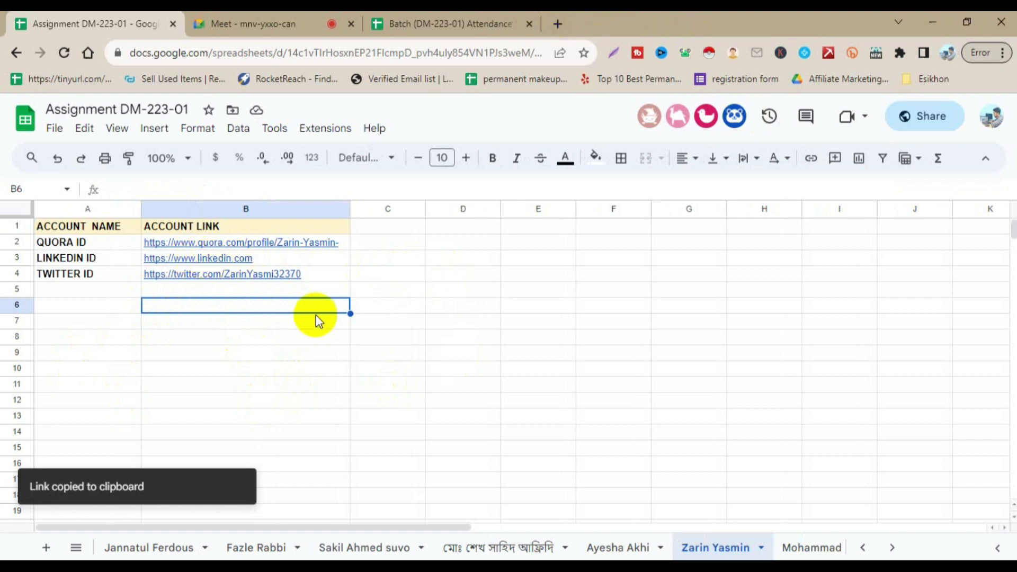
mouse_move(235, 259)
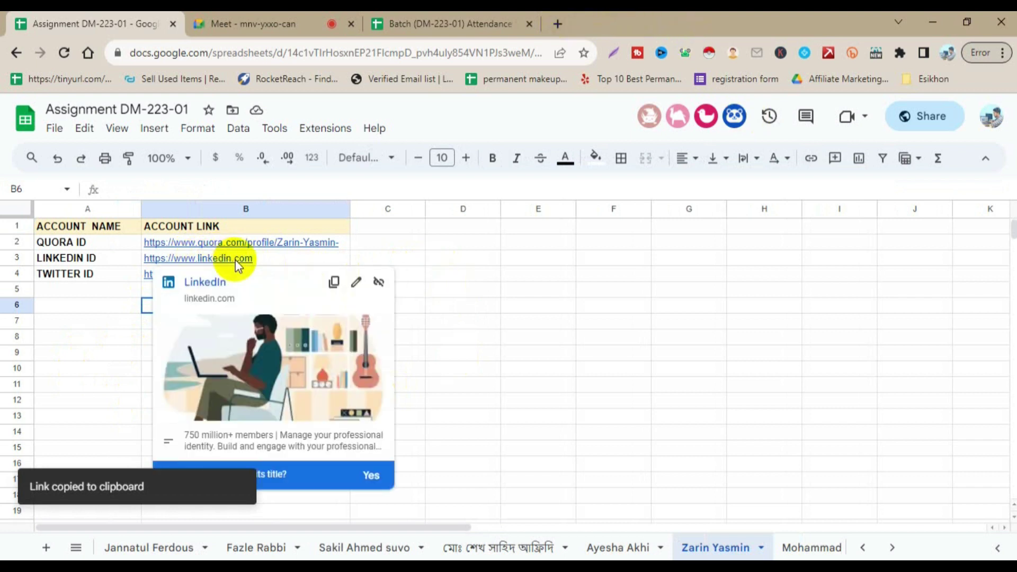
left_click(557, 23)
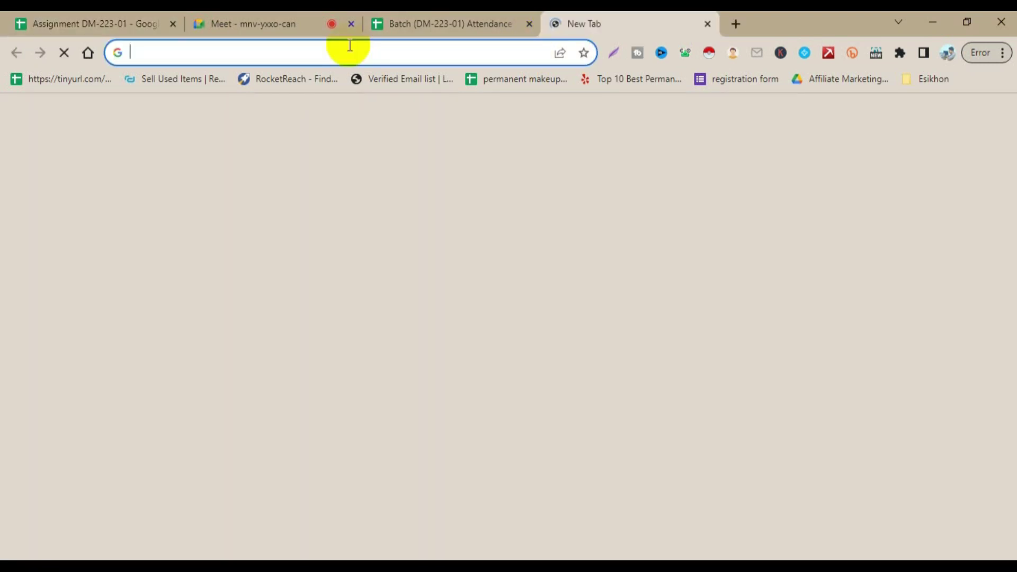
key("ctrl+v")
key("Return")
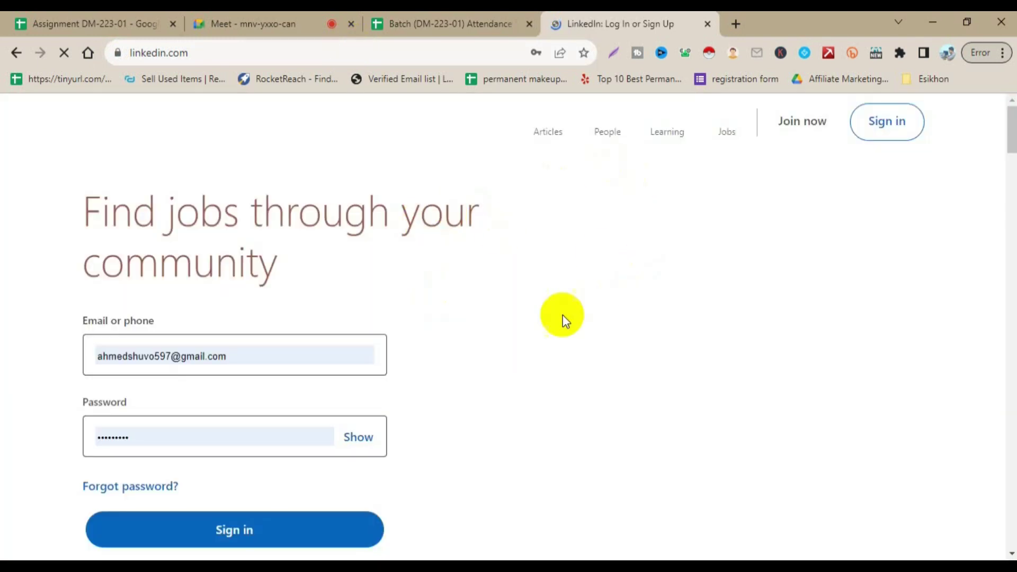
left_click(706, 24)
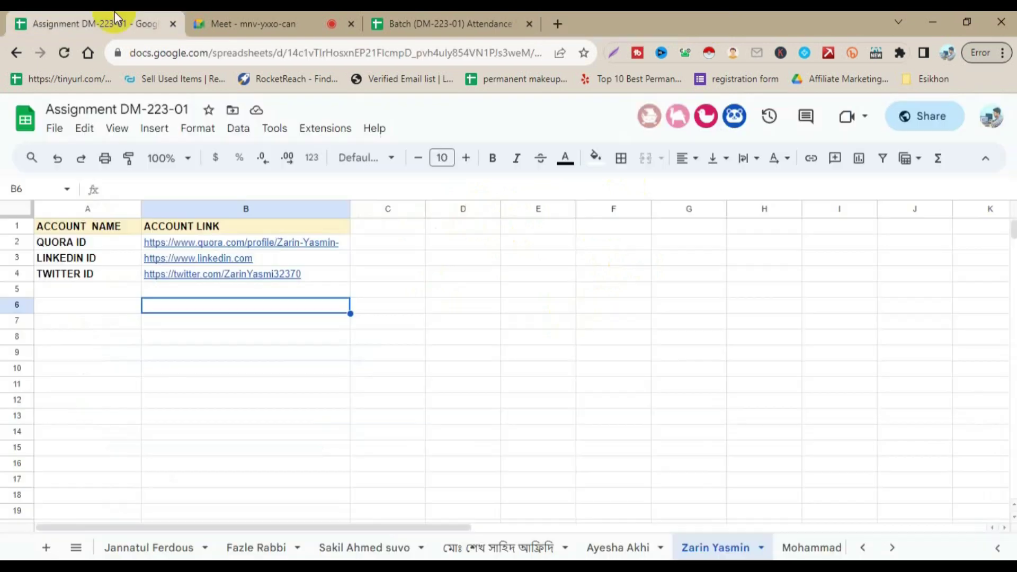
Test the eleventh student's Twitter link from cell B4 in a separate browser tab, and return to the sheet.
left_click(266, 276)
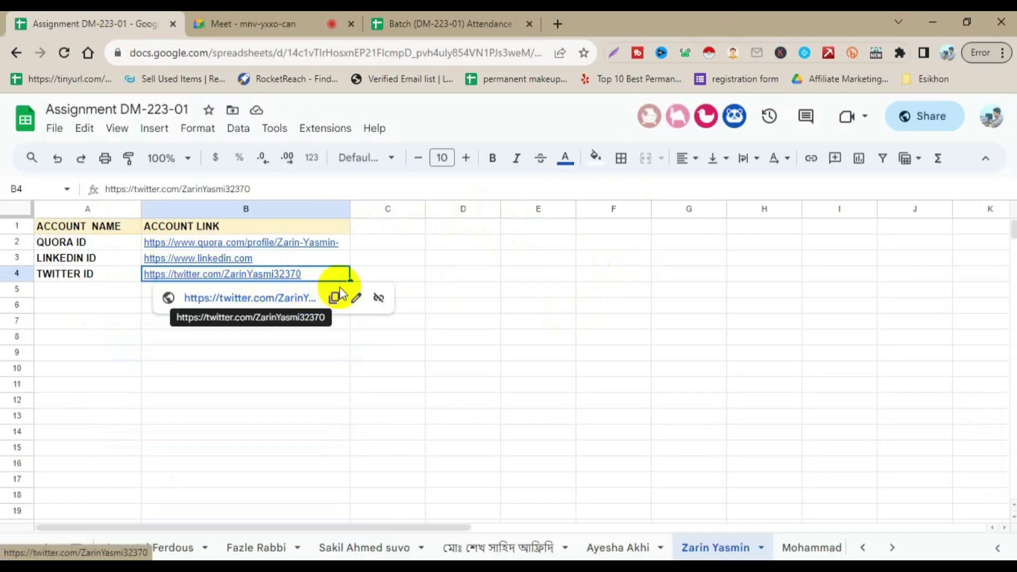
left_click(327, 300)
key("ctrl+t")
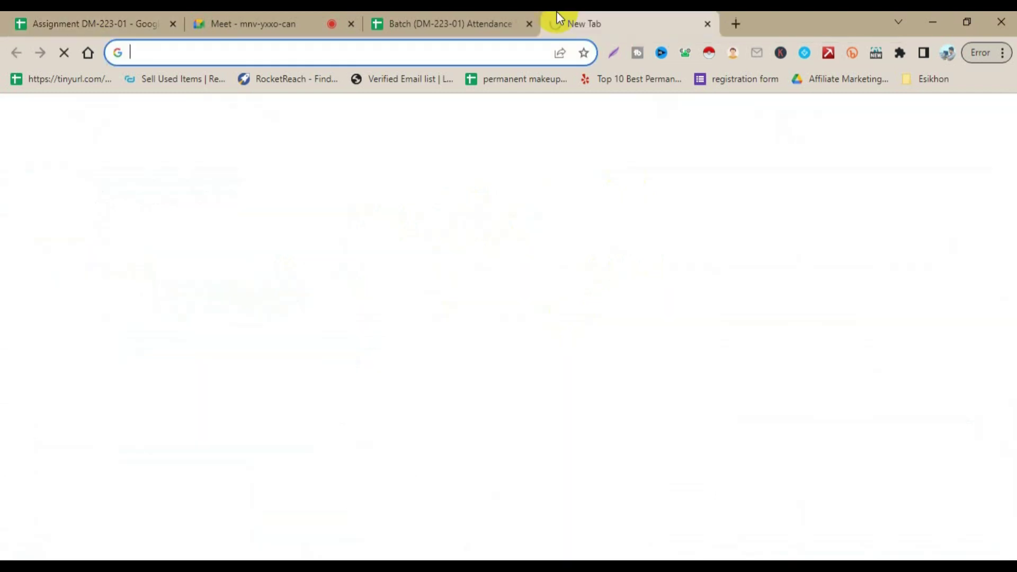
key("ctrl+v")
key("Return")
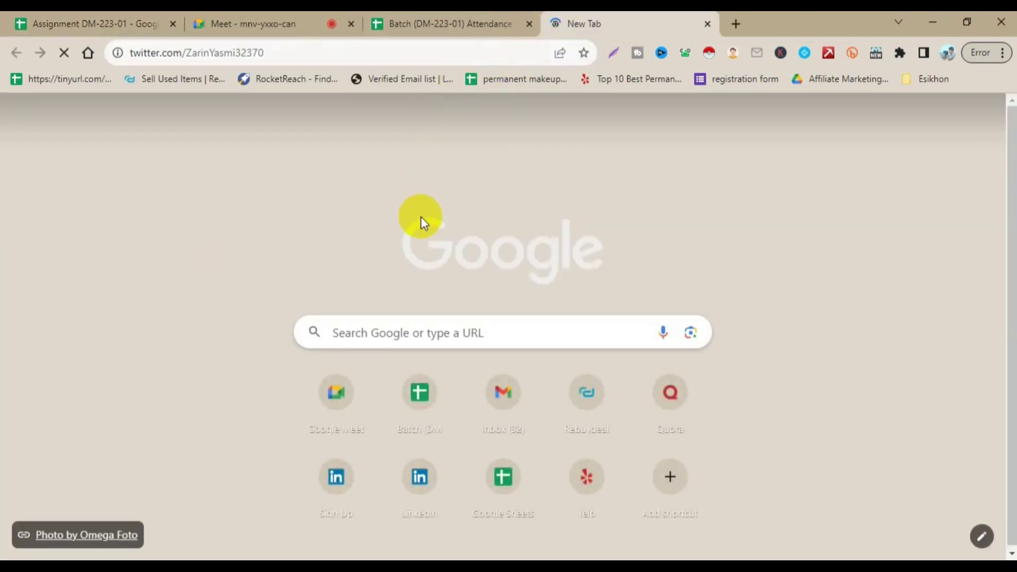
left_click(141, 19)
left_click(640, 19)
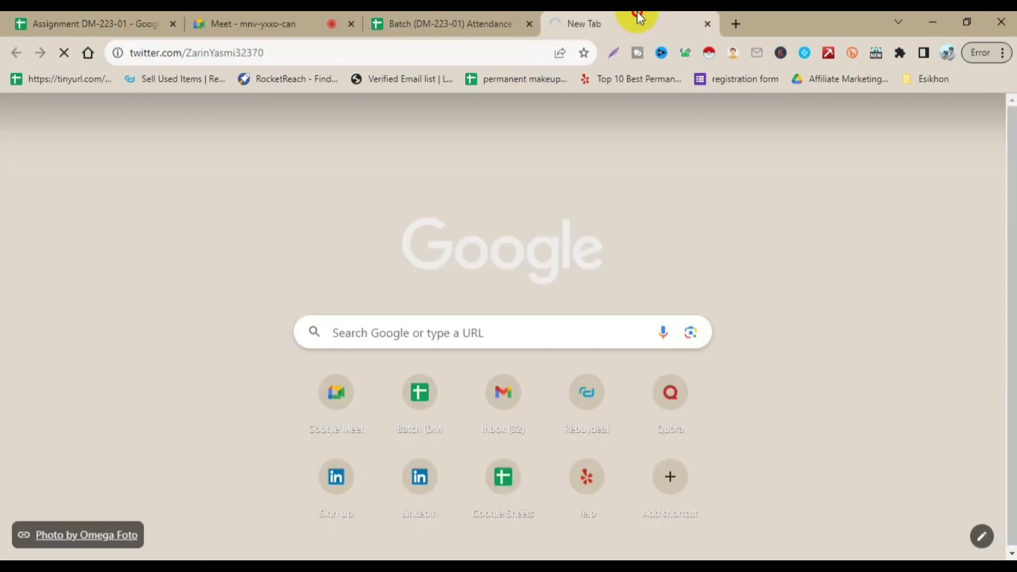
left_click(220, 13)
left_click(104, 12)
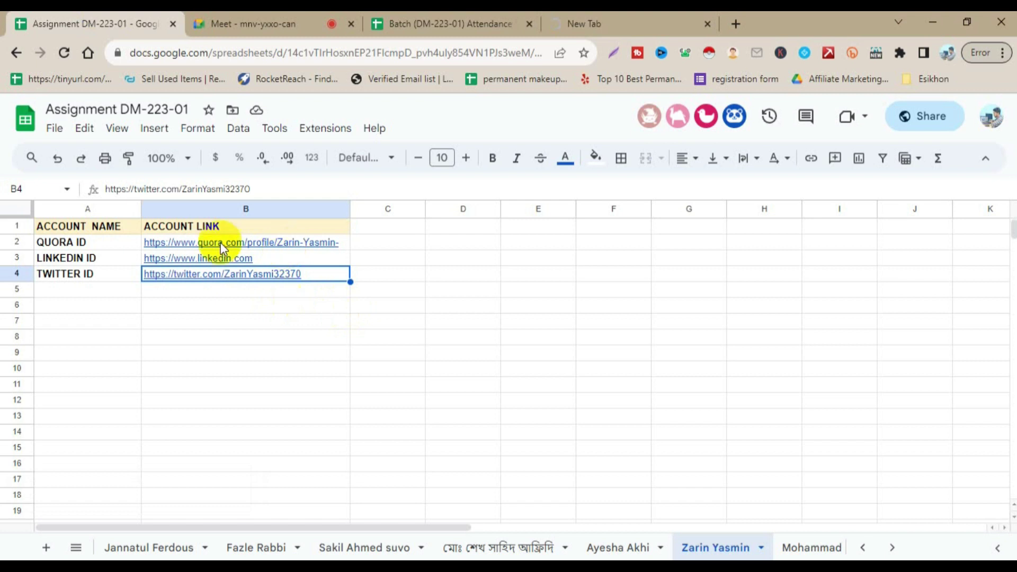
mouse_move(260, 247)
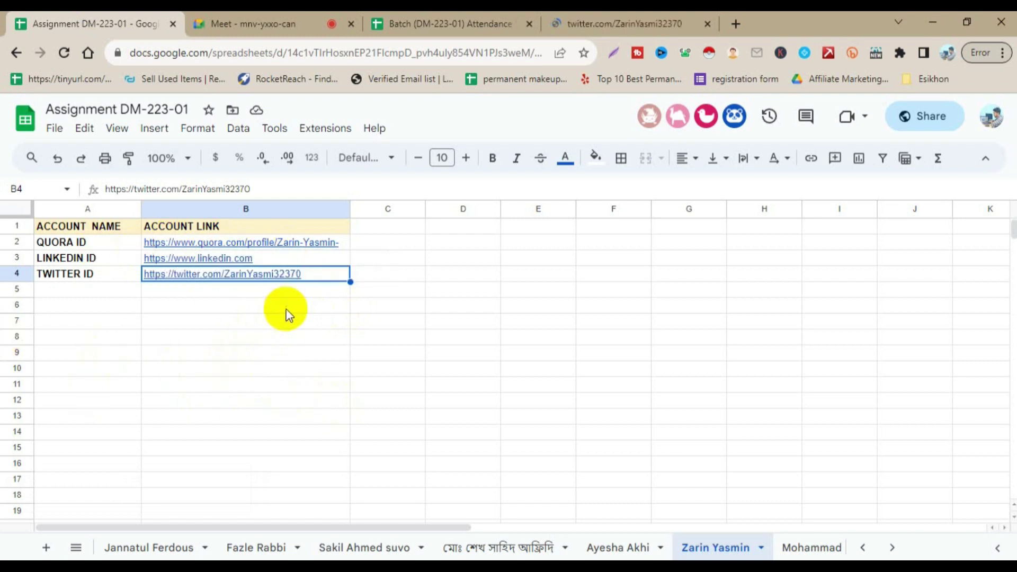
left_click(602, 11)
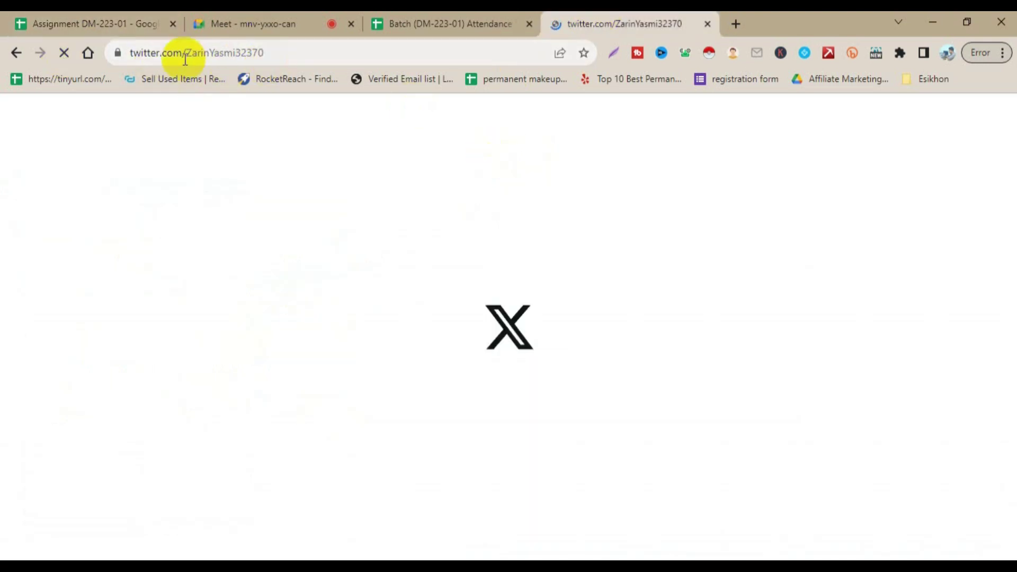
left_click(708, 23)
left_click(81, 12)
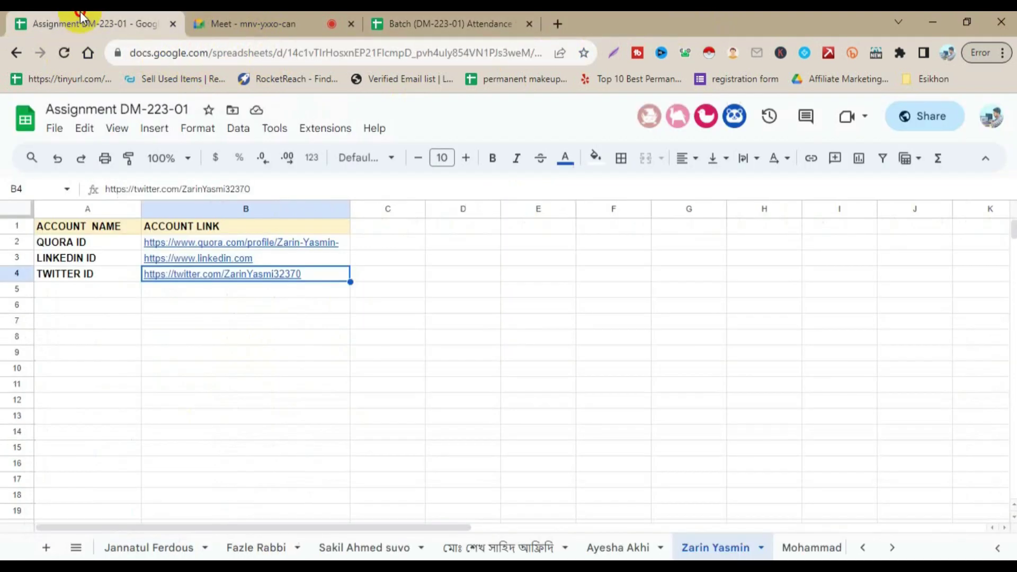
left_click(241, 298)
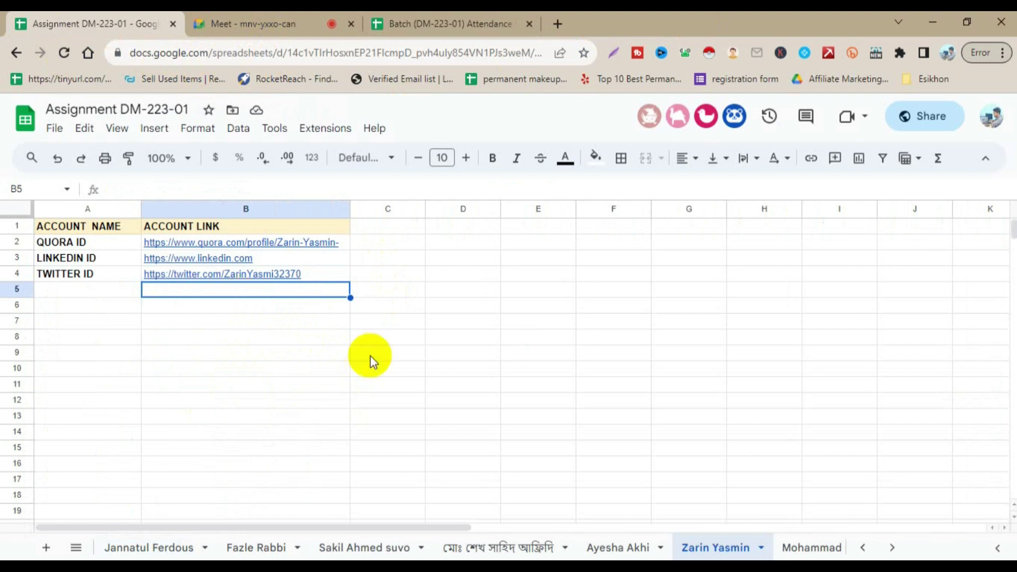
Open the twelfth student's assignment sheet and examine the Pinterest entry in row 5.
left_click(817, 554)
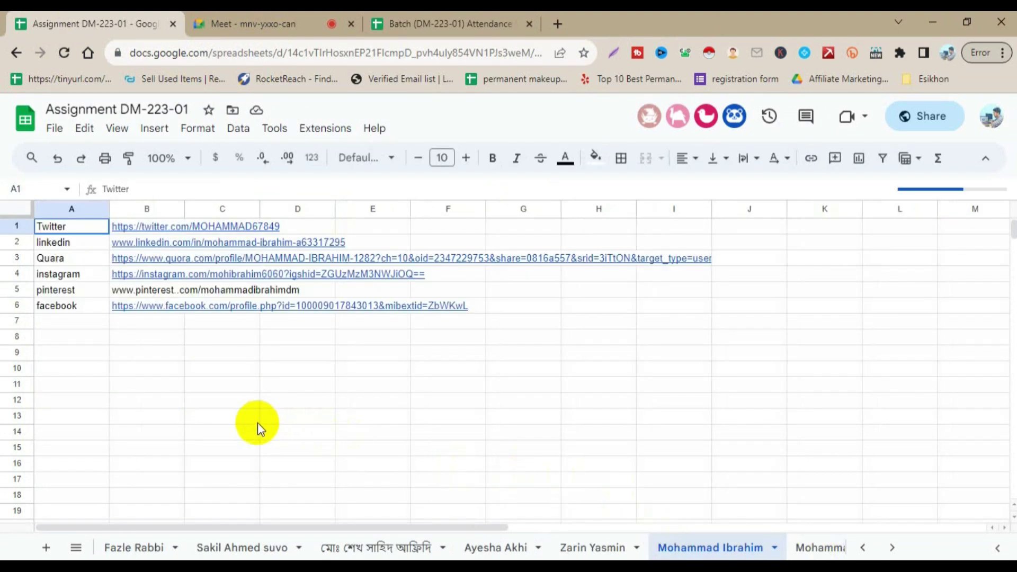
left_click(71, 291)
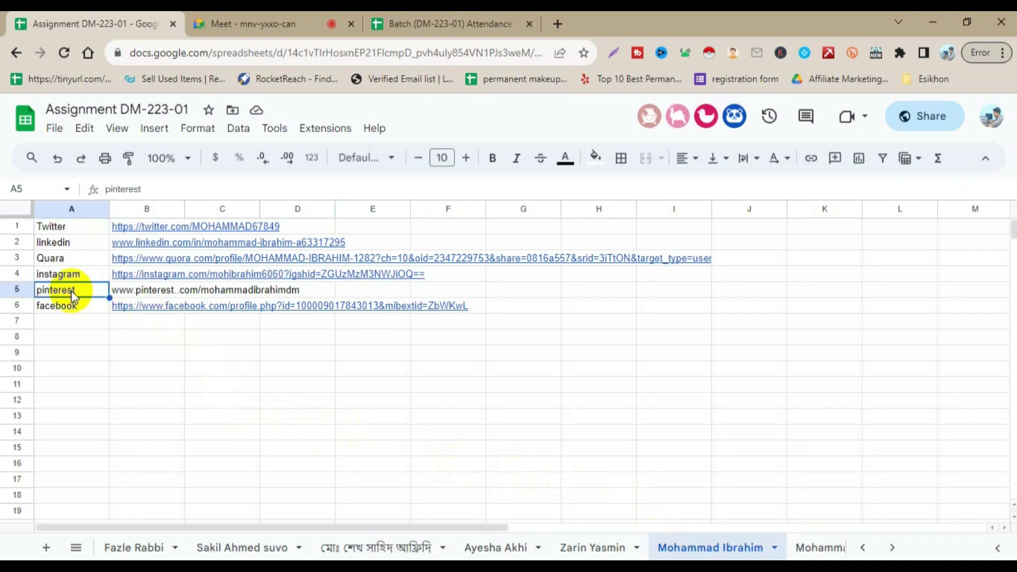
left_click(184, 296)
left_click(248, 292)
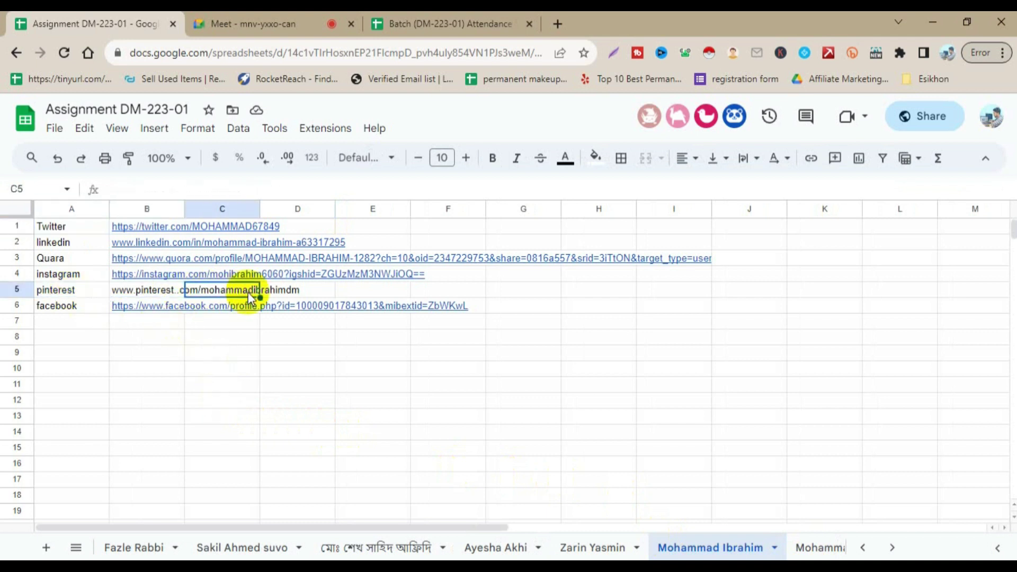
left_click(140, 352)
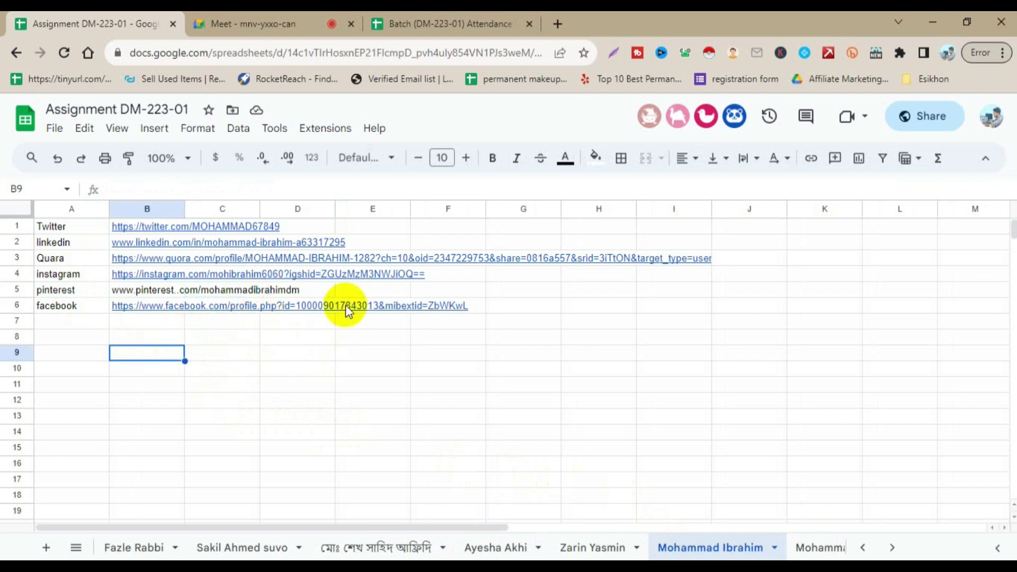
Open the thirteenth student's assignment sheet and preview the Twitter link in cell B2 and the Quora link in cell B4.
left_click(823, 550)
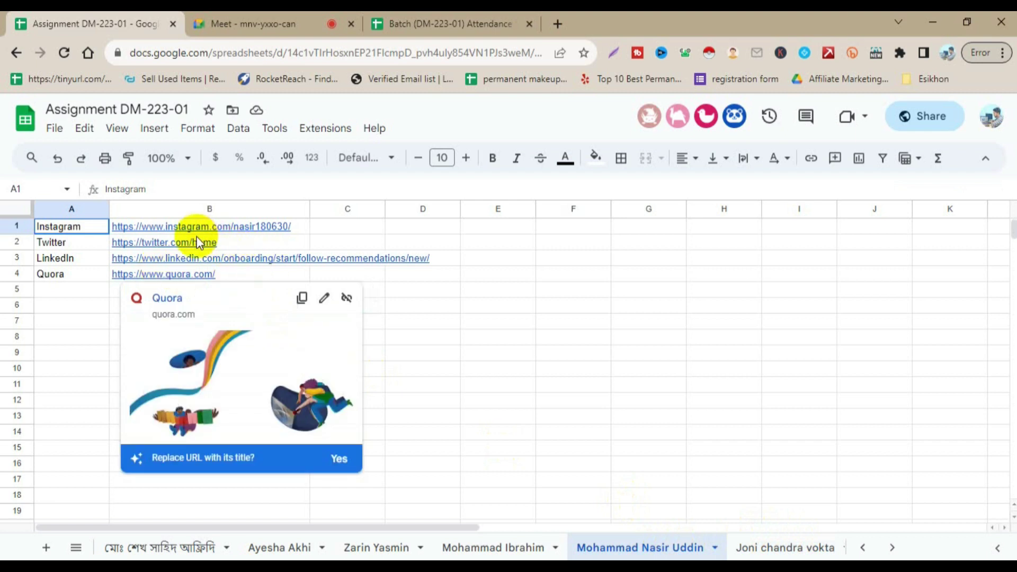
mouse_move(185, 240)
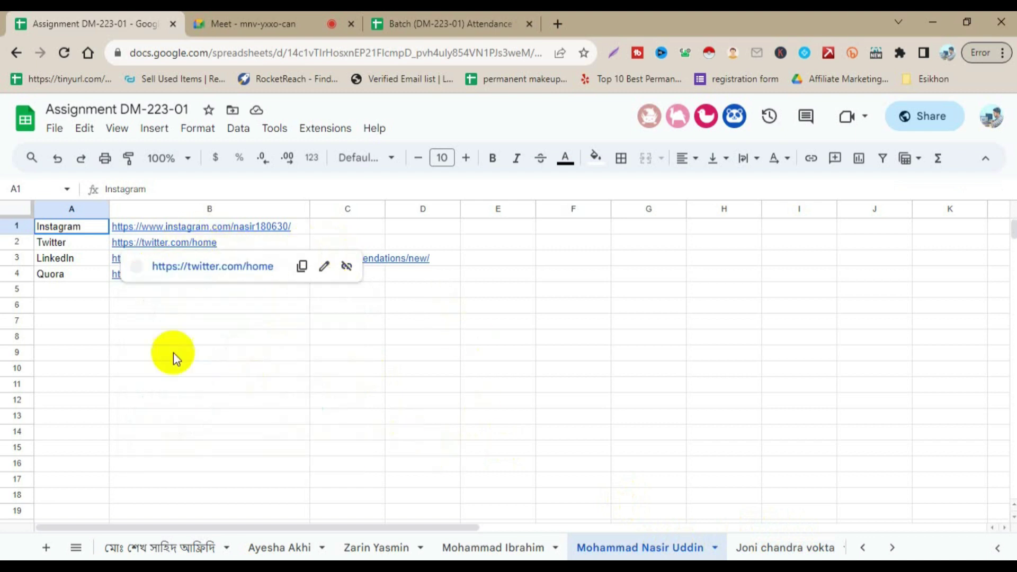
left_click(79, 321)
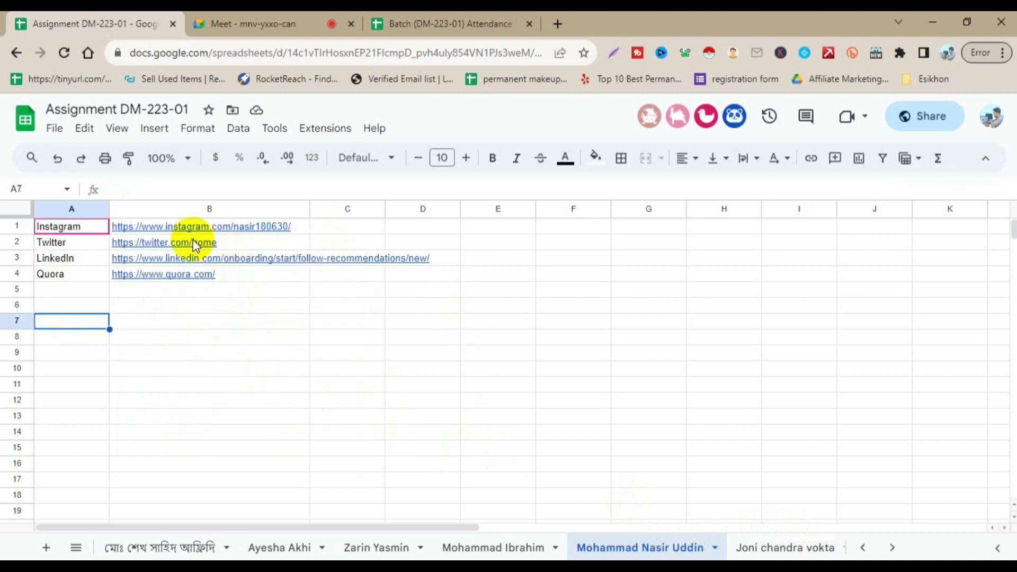
mouse_move(195, 245)
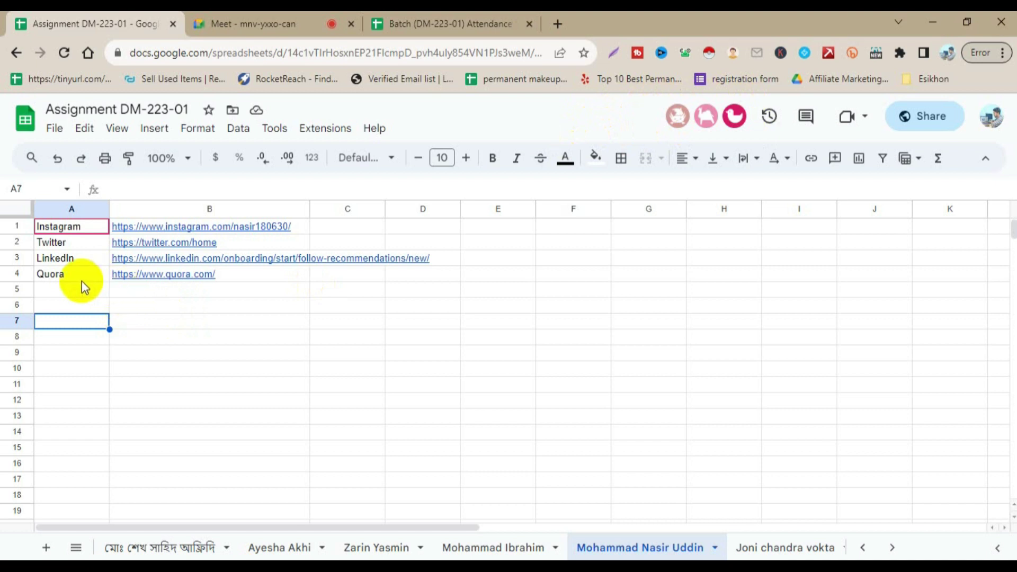
mouse_move(177, 275)
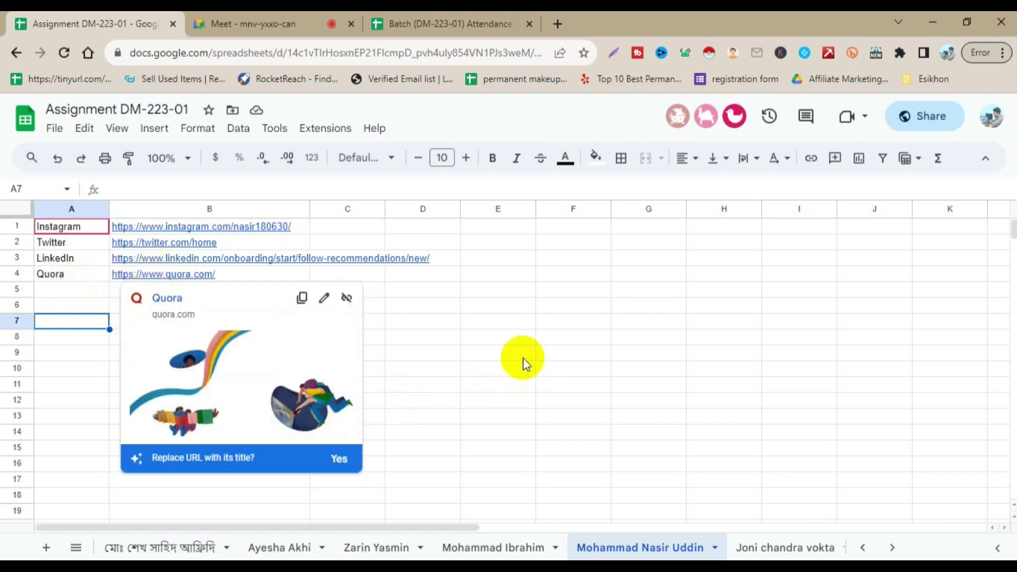
left_click(467, 309)
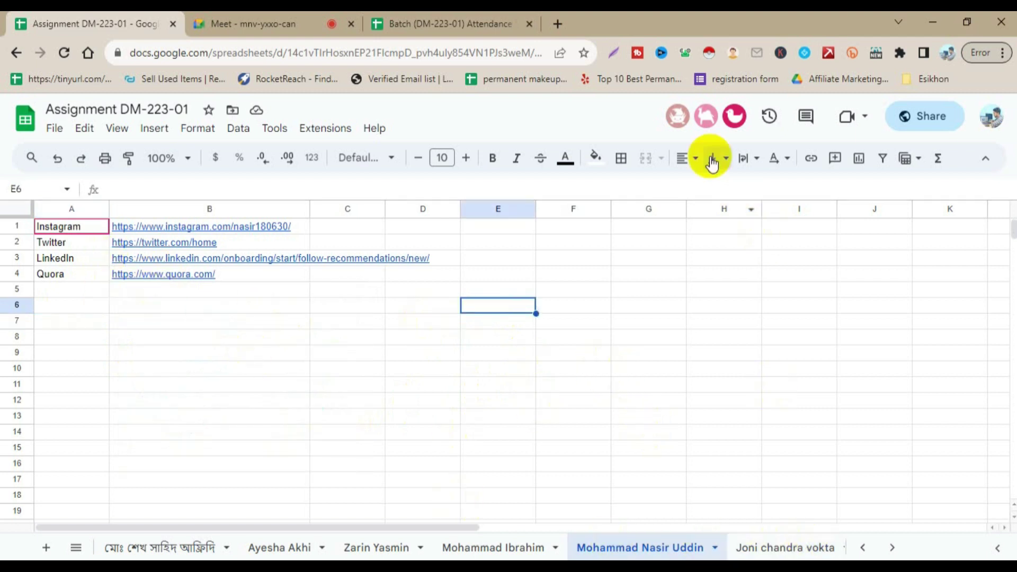
Review the fourteenth and fifteenth students' assignment sheets, plus five more student sheets further along the workbook.
left_click(773, 549)
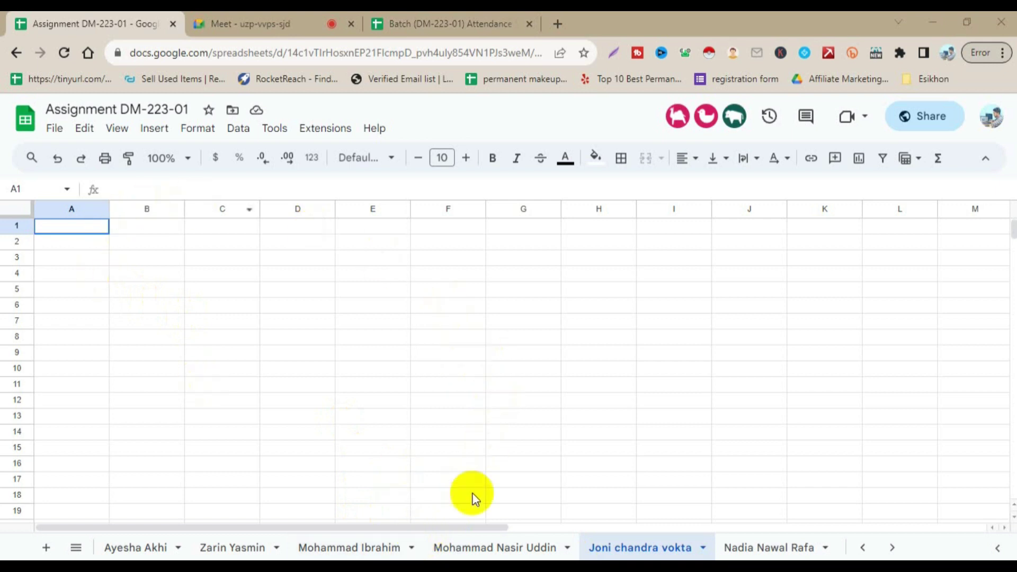
left_click(775, 543)
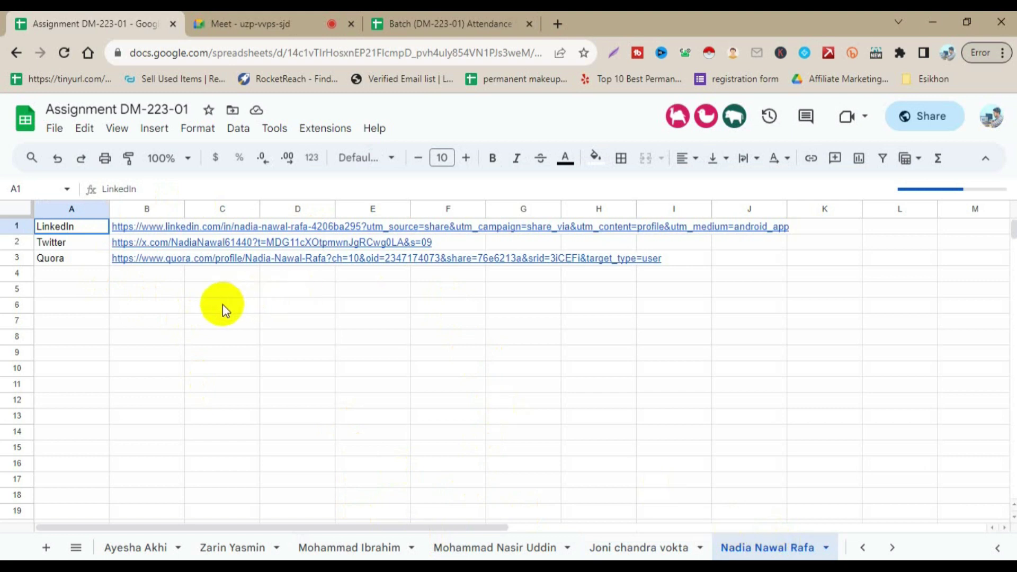
left_click(893, 547)
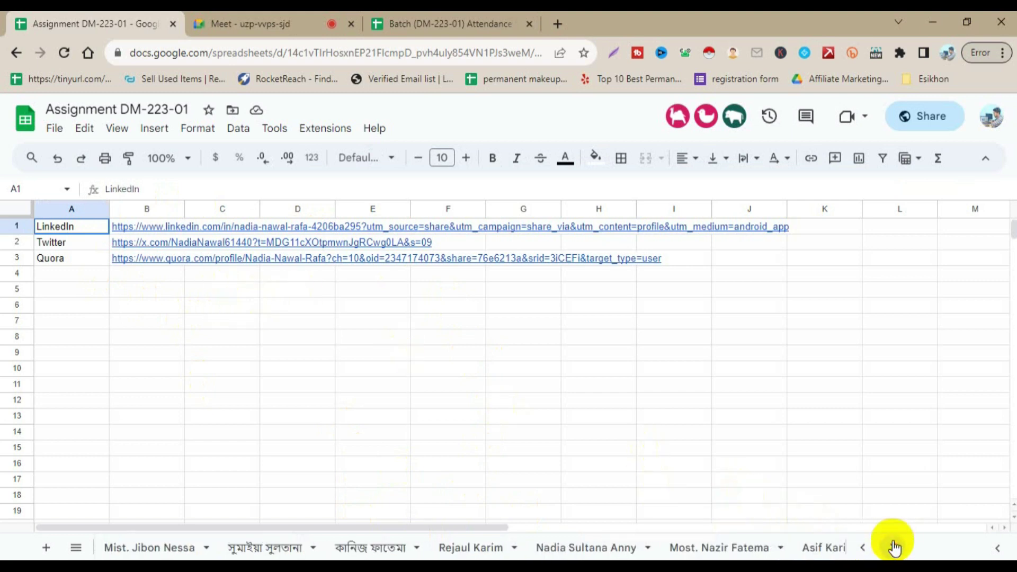
left_click(140, 549)
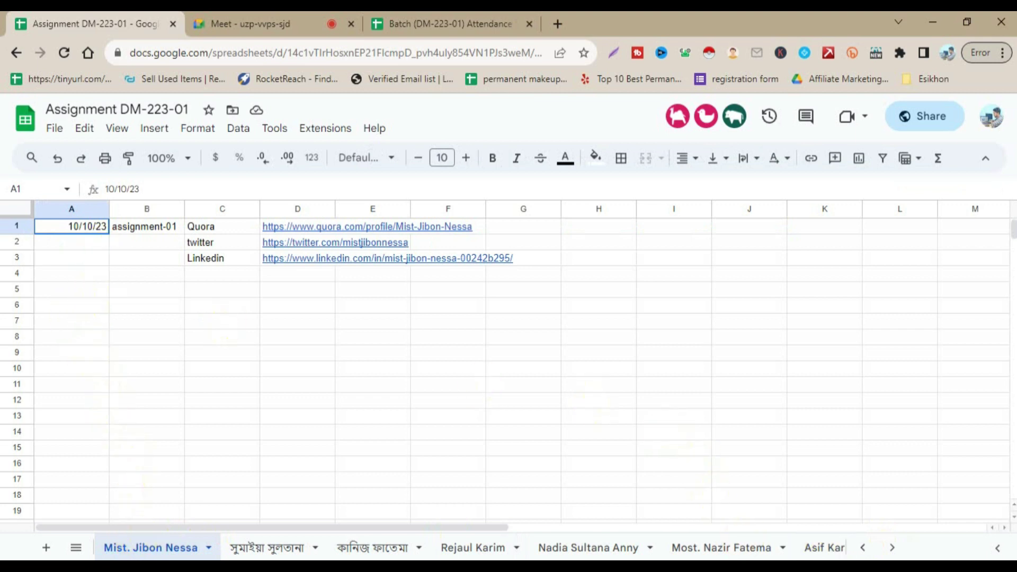
left_click(275, 551)
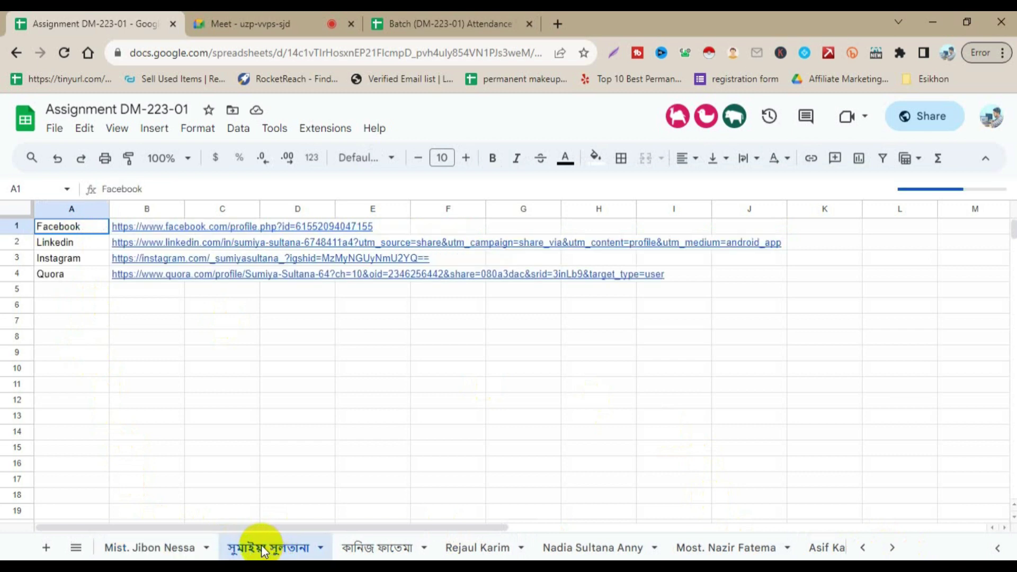
left_click(384, 548)
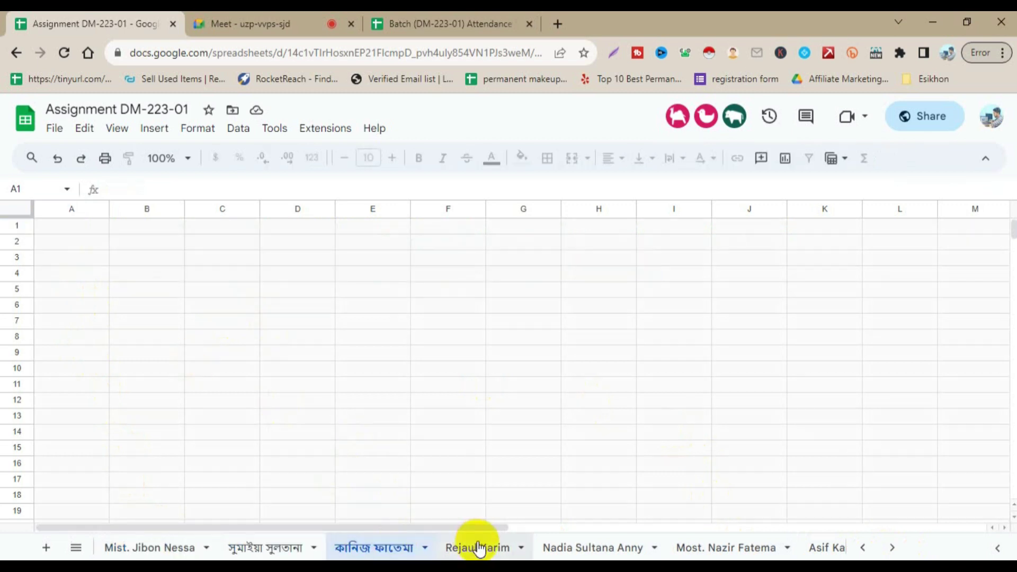
left_click(478, 549)
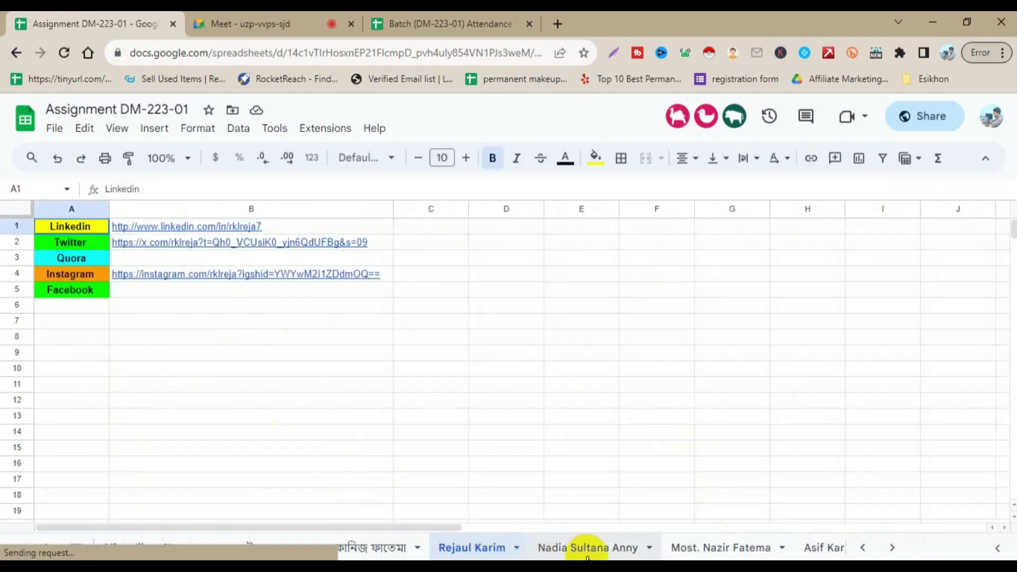
left_click(631, 549)
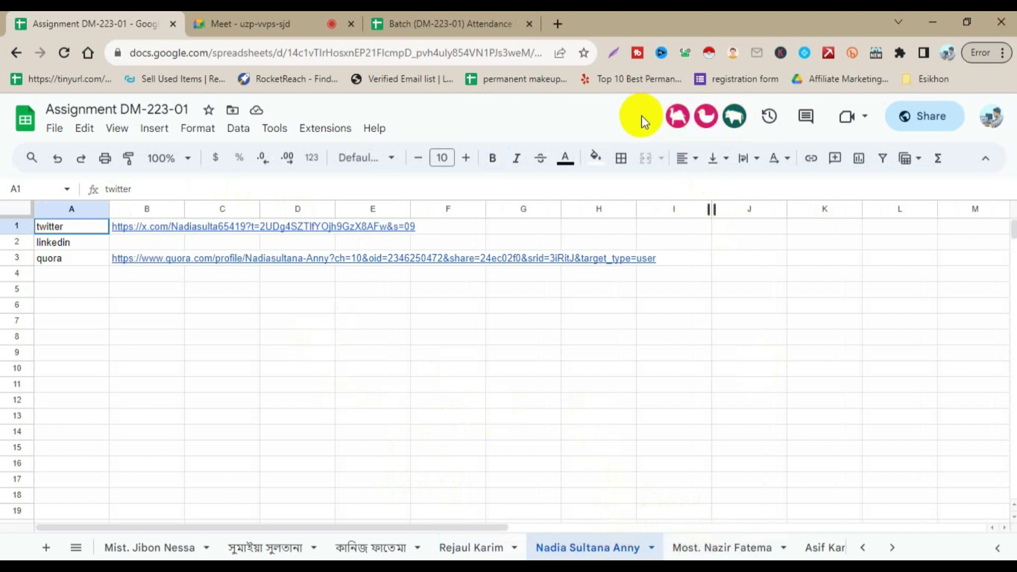
Review the assignment sheets of the next three students after the current one in the workbook.
left_click(720, 553)
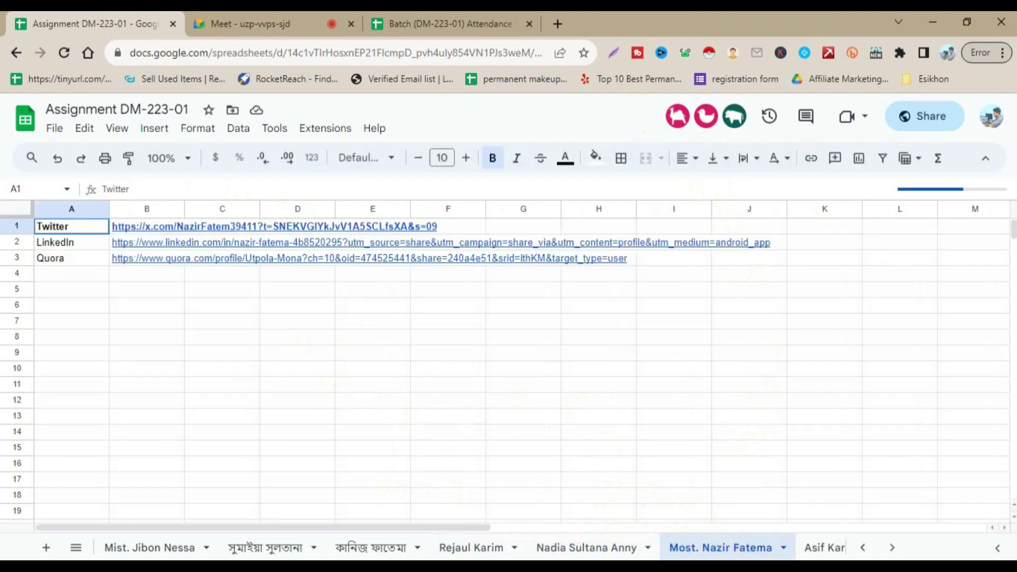
left_click(824, 549)
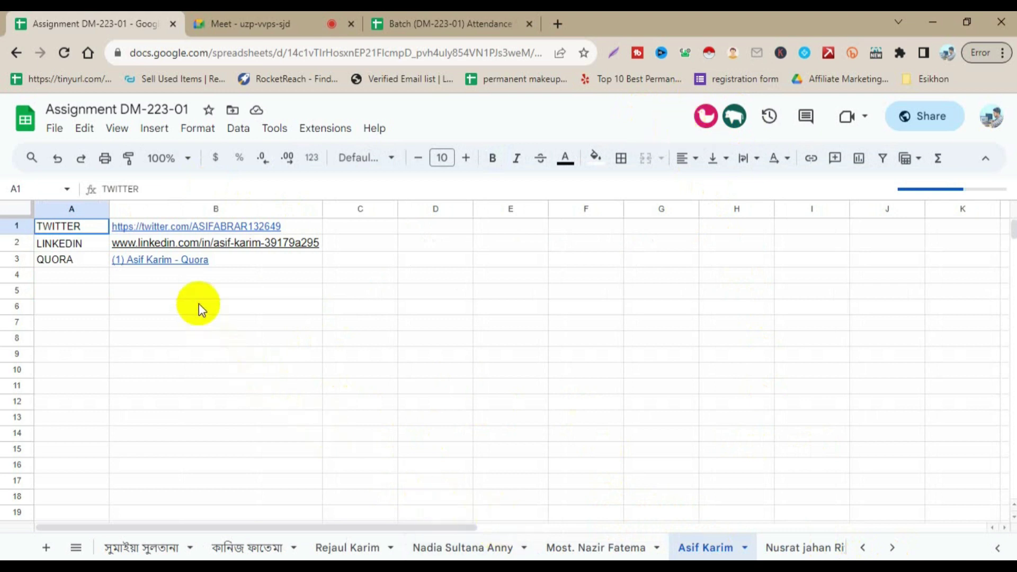
left_click(782, 548)
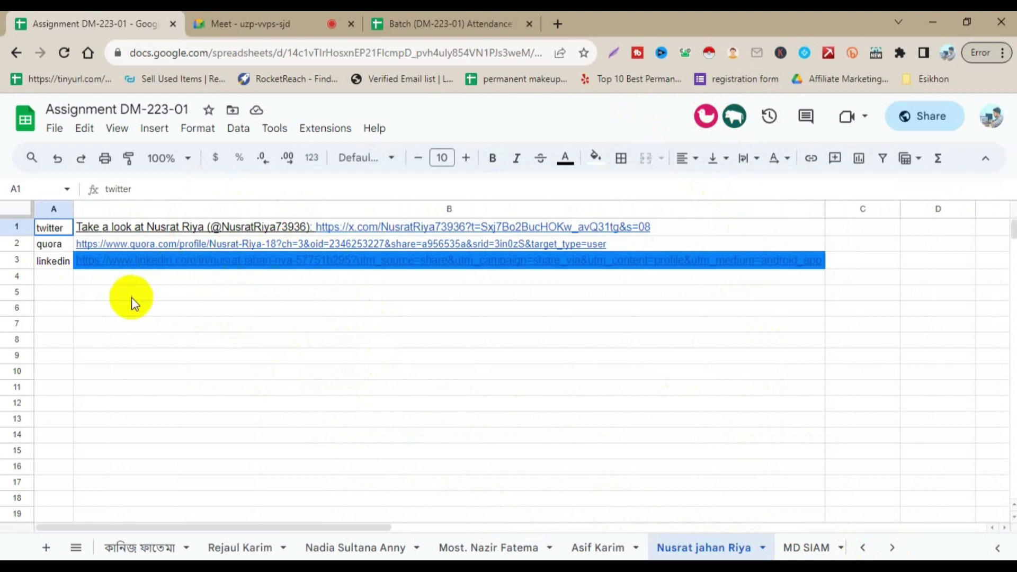
Set the fill colour of the LinkedIn link cell B3 to white on the open student's sheet.
left_click(167, 304)
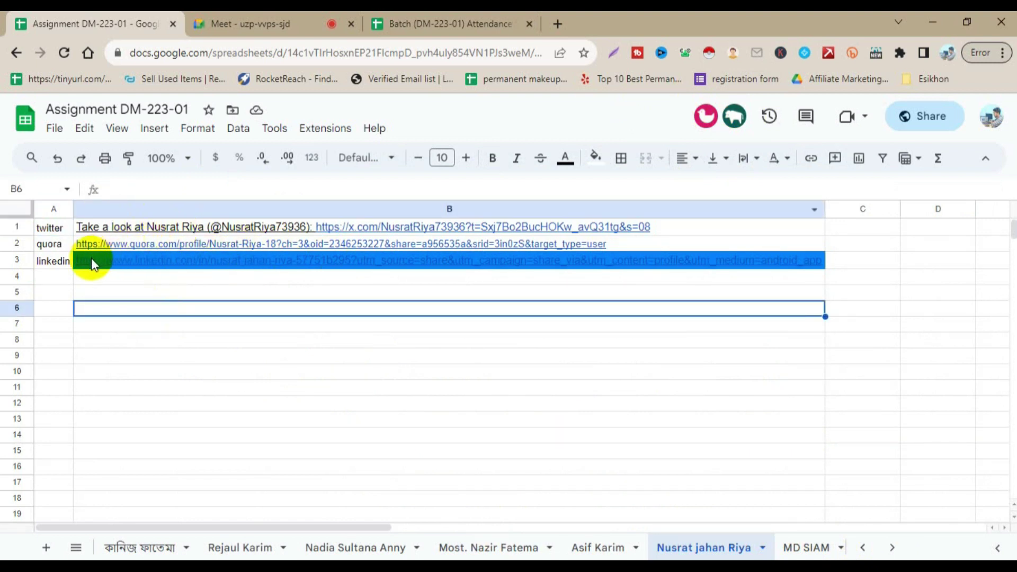
left_click(91, 258)
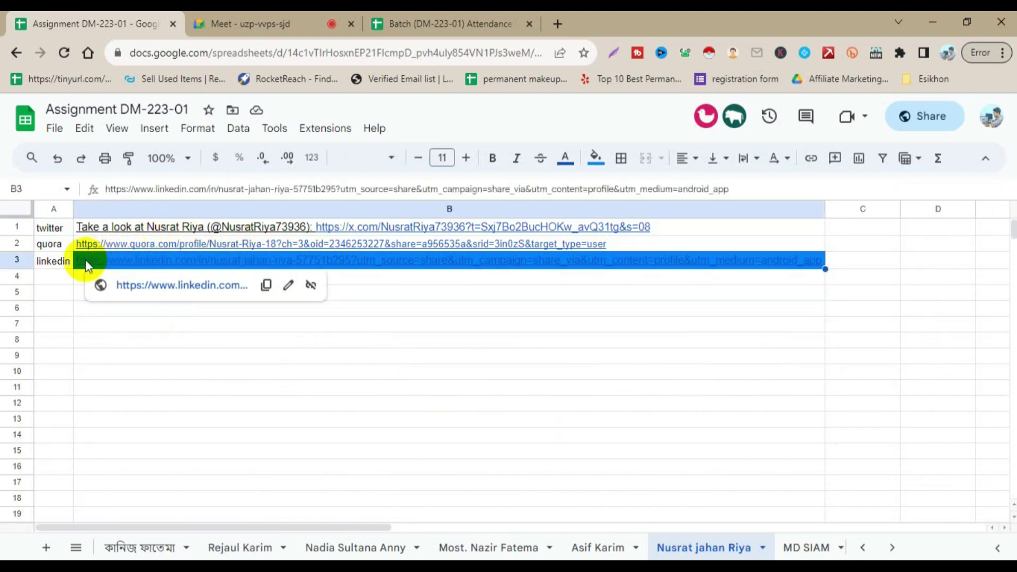
left_click(595, 158)
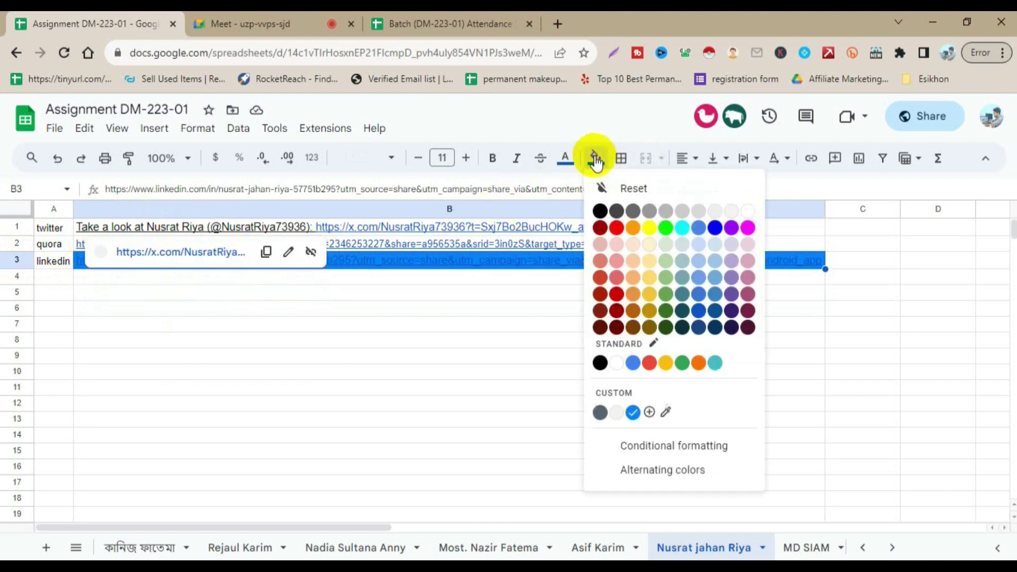
left_click(755, 213)
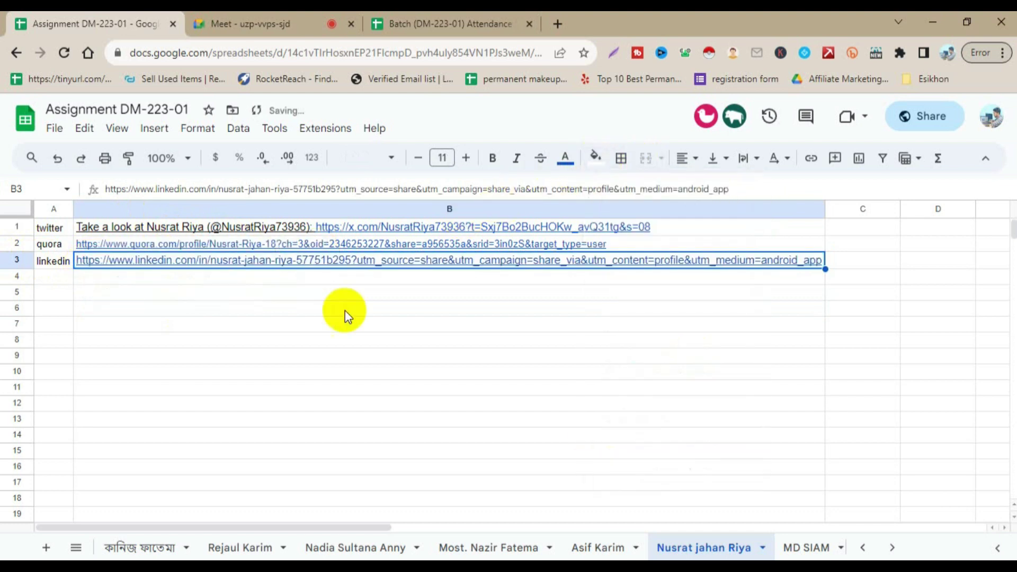
left_click(169, 292)
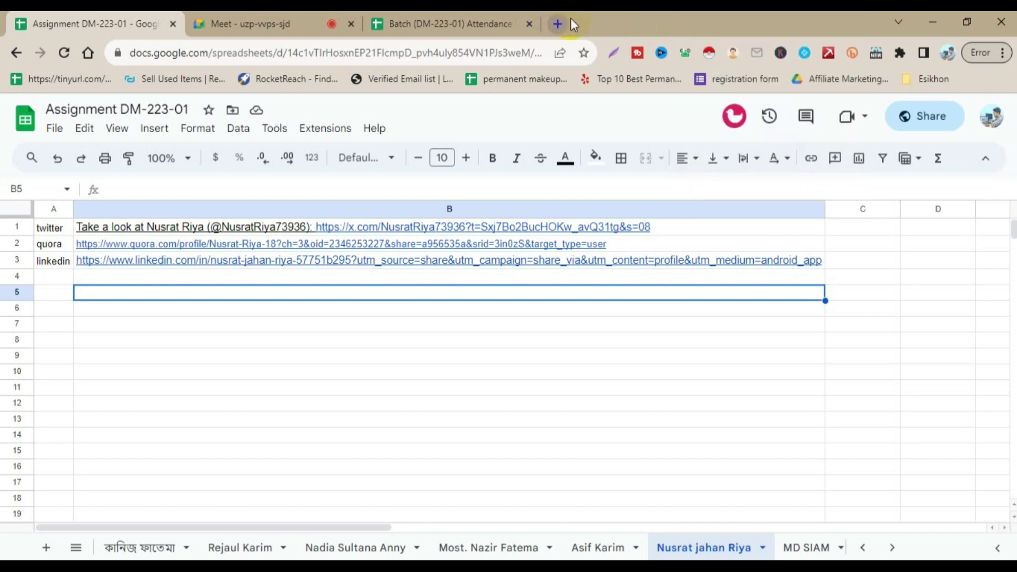
Switch to the Google Meet call and stop sharing the screen, keeping the call out of full-screen view.
left_click(238, 24)
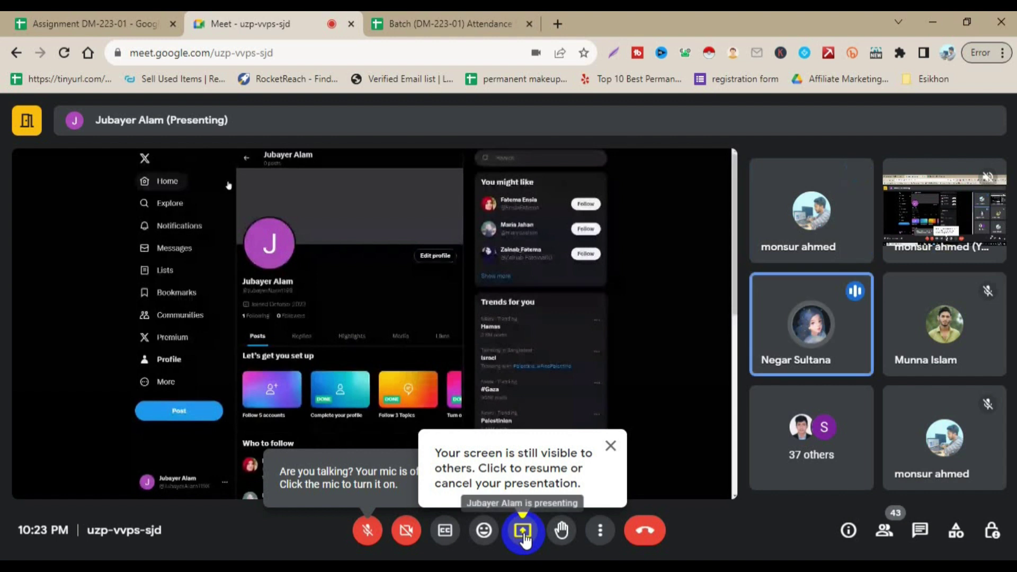
left_click(523, 540)
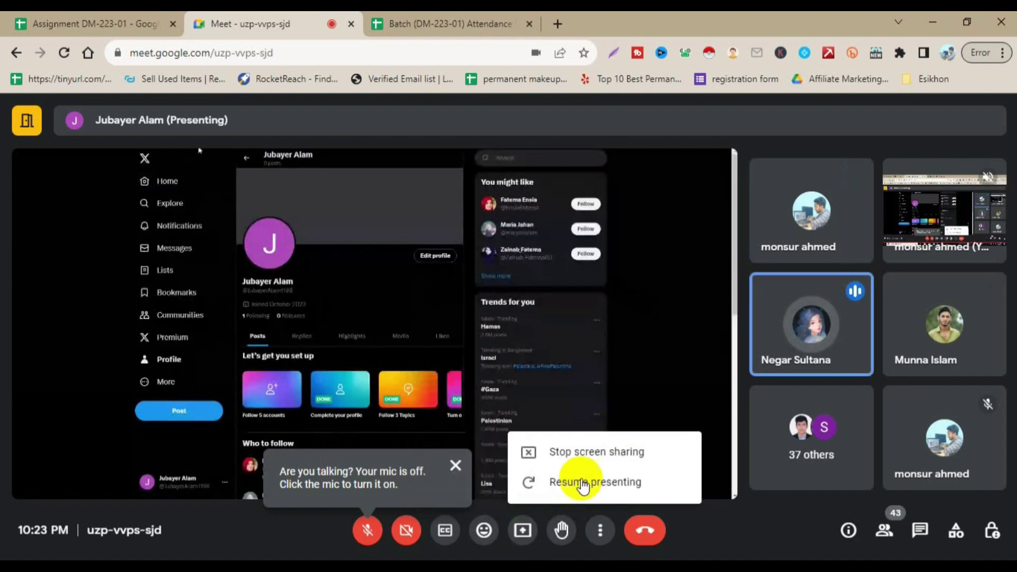
left_click(570, 454)
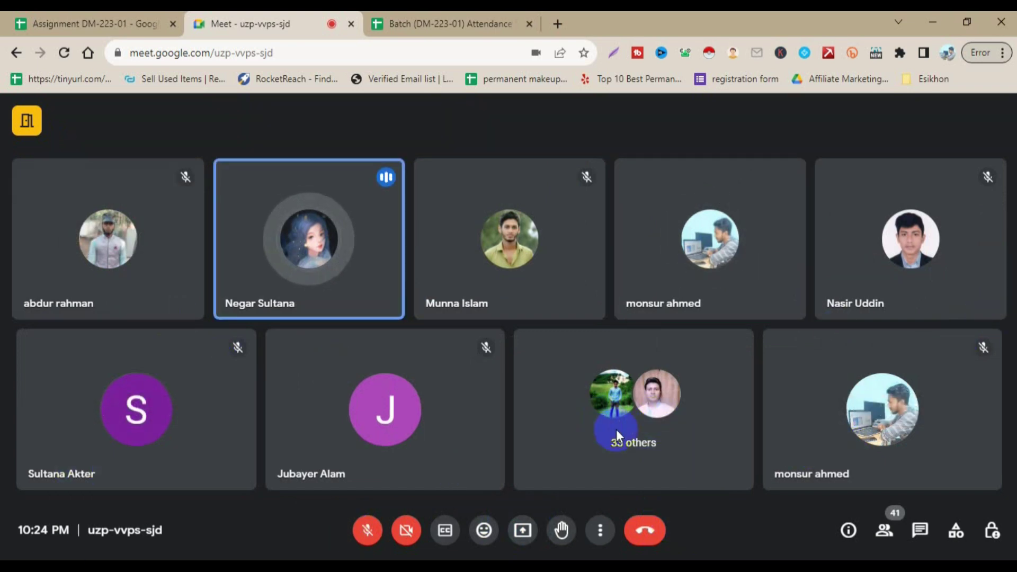
left_click(521, 533)
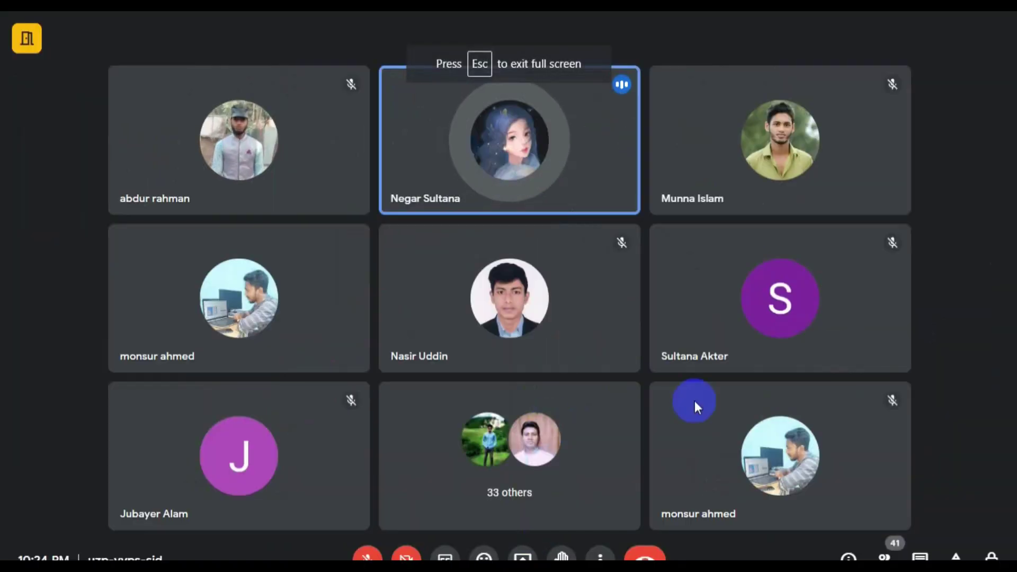
key("Escape")
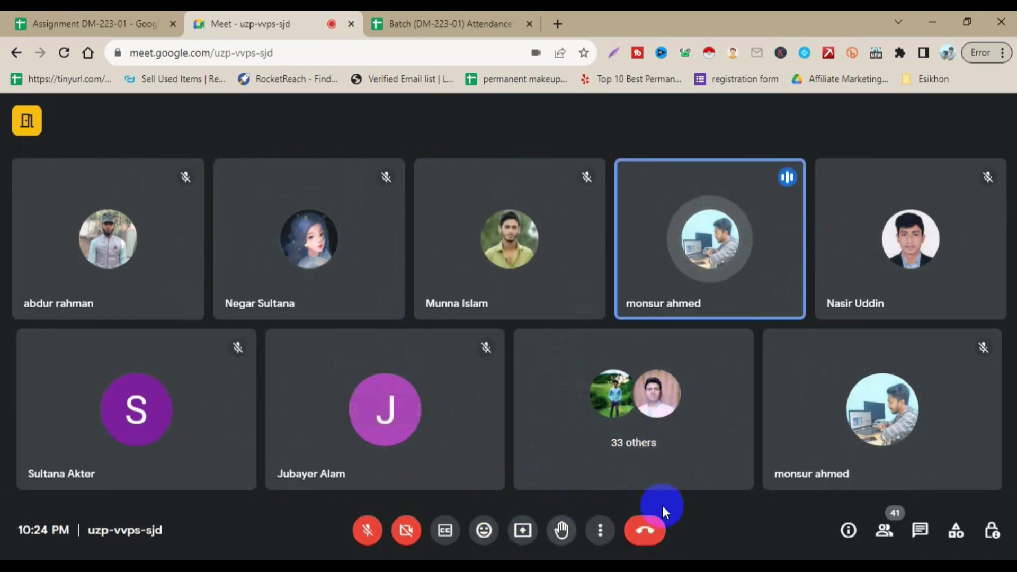
Examine the meeting's participant list for the students attending the class, and close it.
left_click(884, 531)
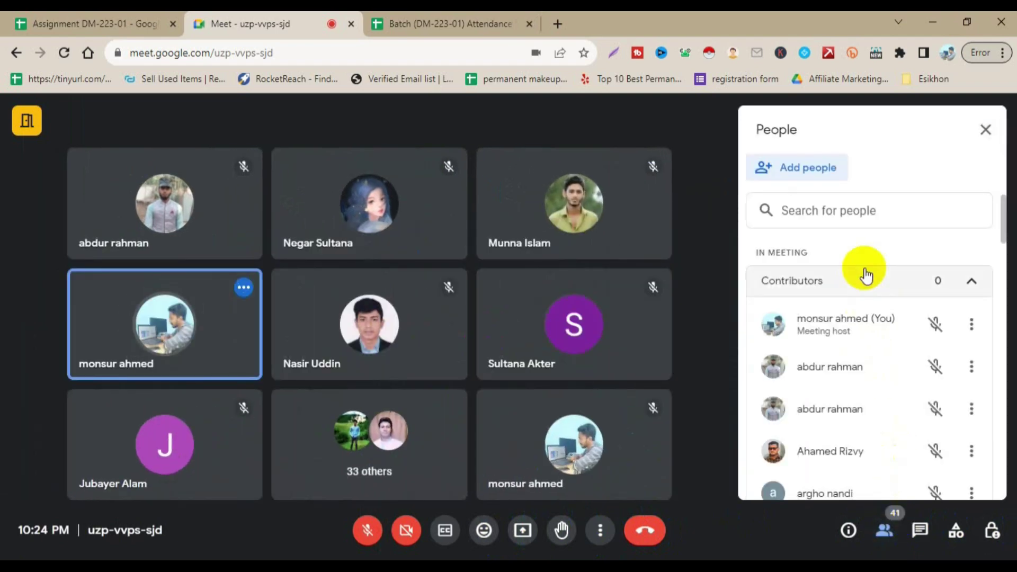
scroll(871, 334, "down", 15)
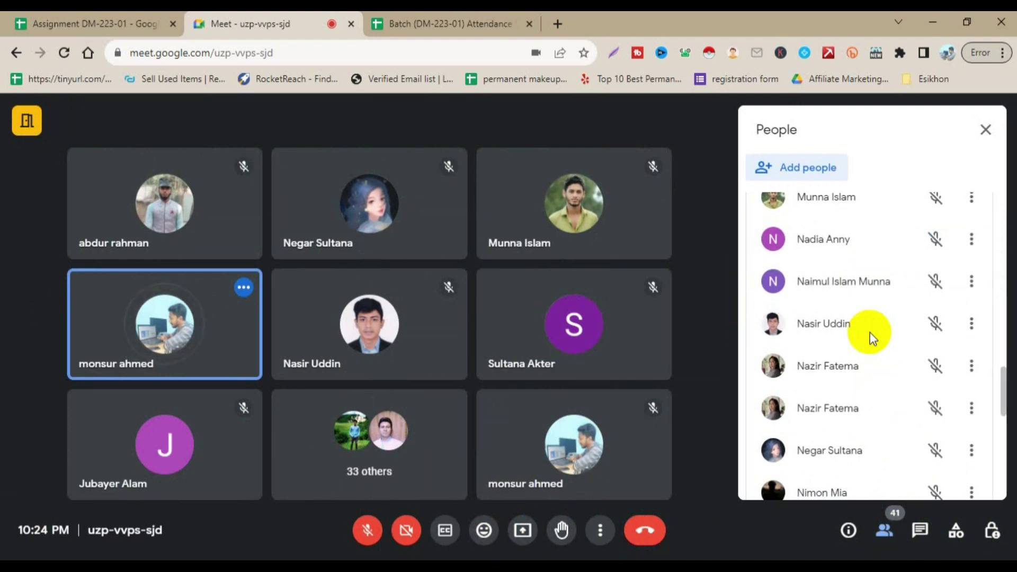
scroll(870, 333, "down", 5)
scroll(871, 332, "down", 5)
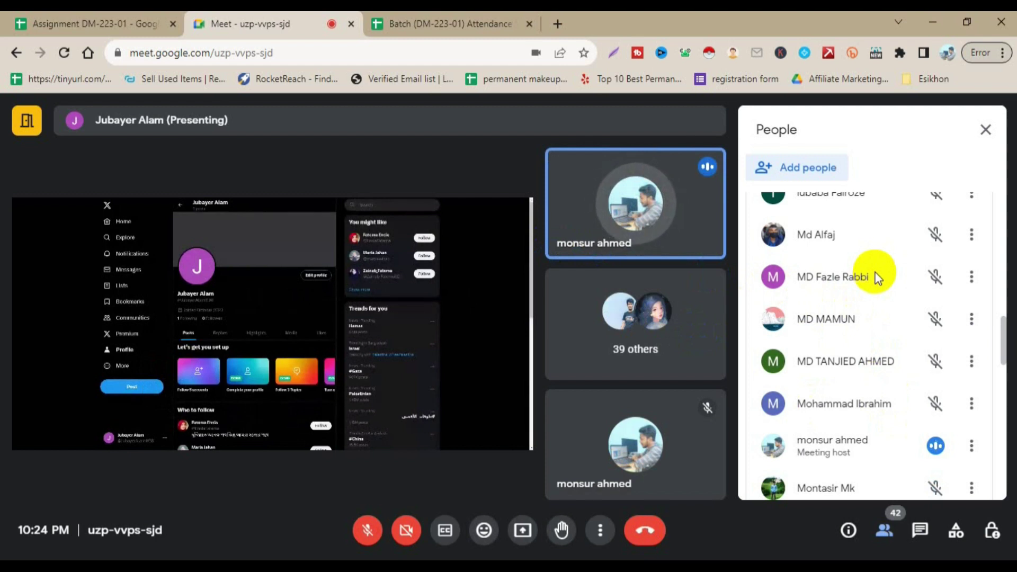
left_click(696, 418)
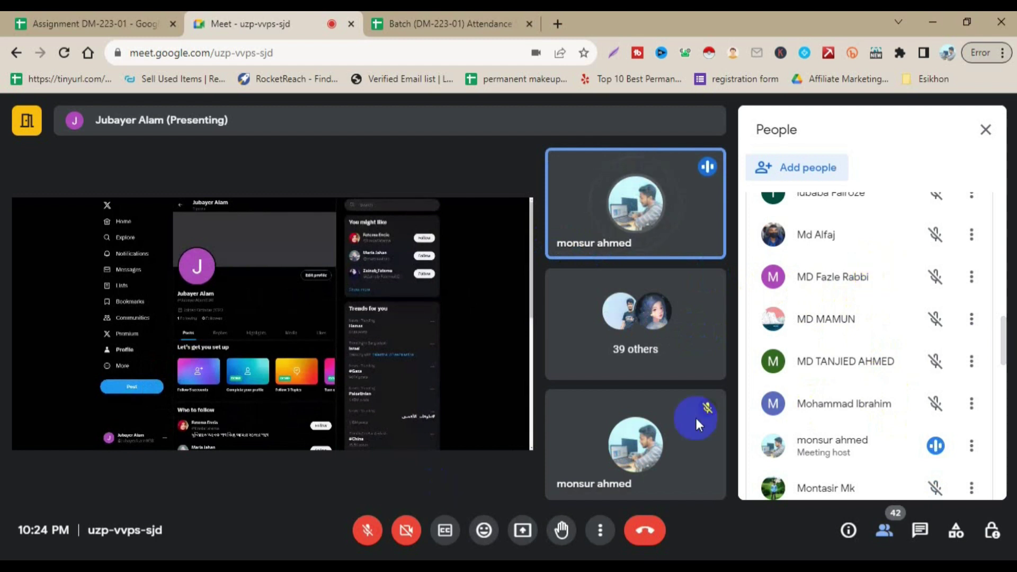
left_click(985, 129)
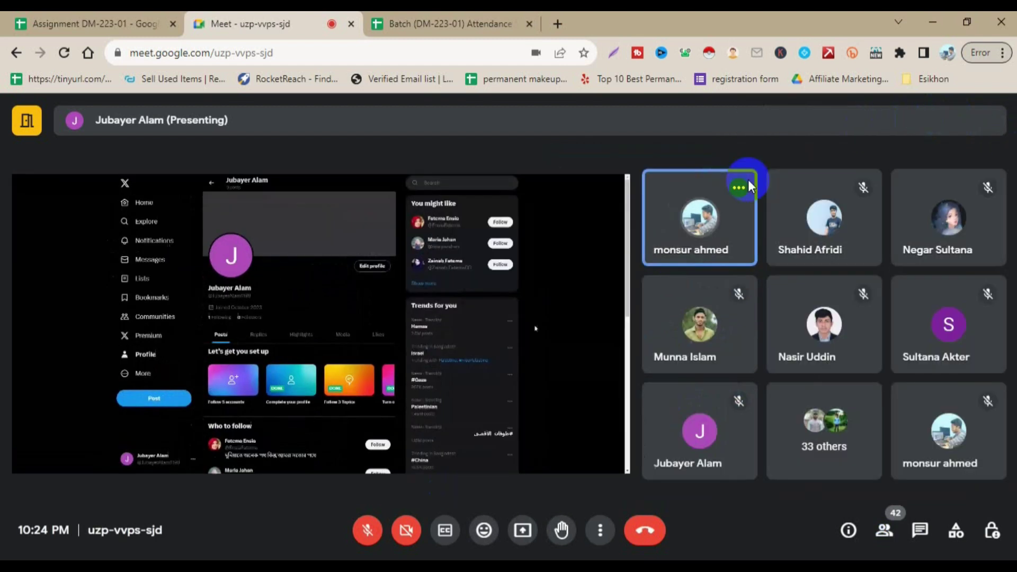
mouse_move(339, 324)
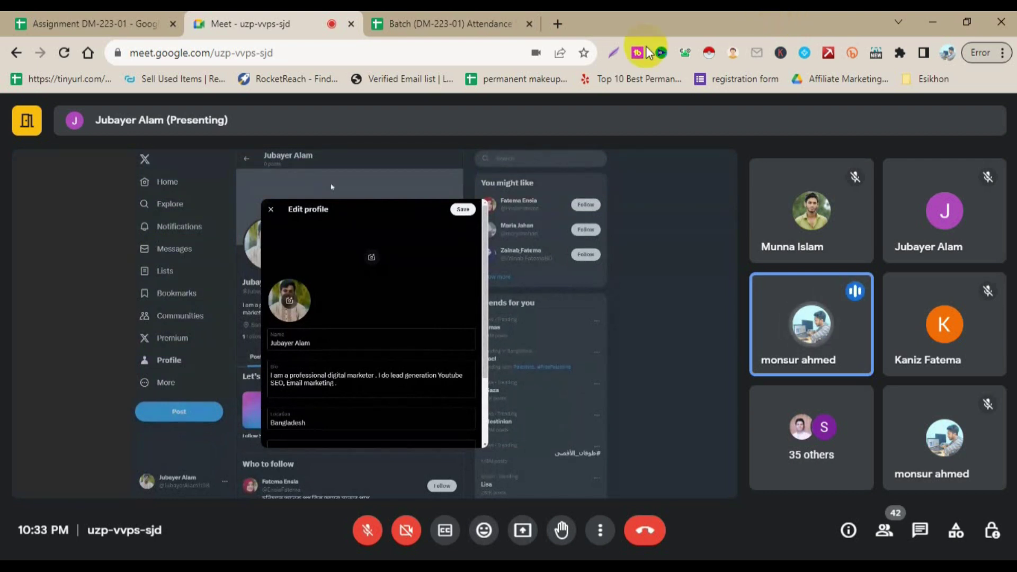
left_click(339, 254)
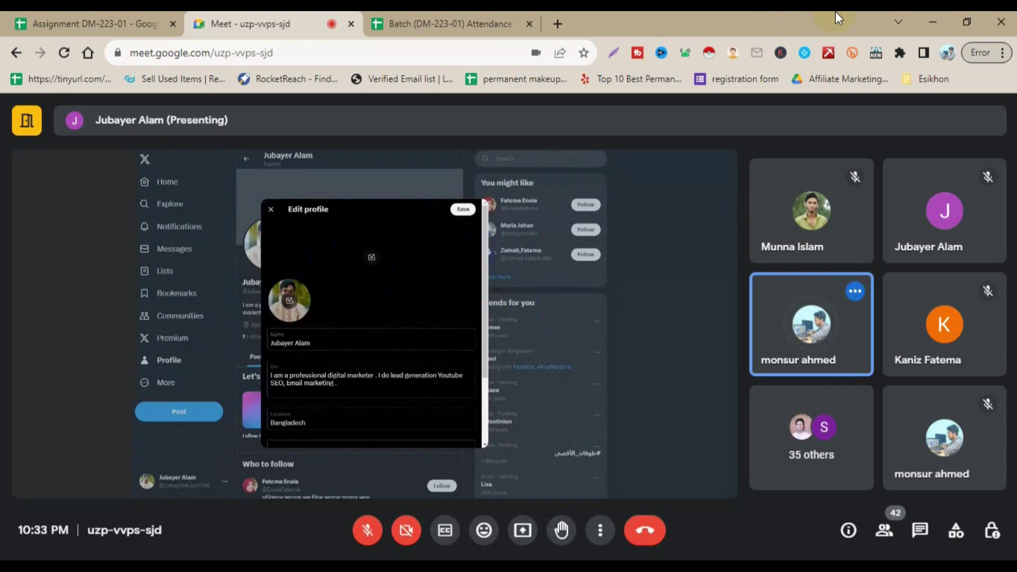
Take over as main presenter by sharing the entire screen with the meeting, and hide the sharing notice.
mouse_move(227, 220)
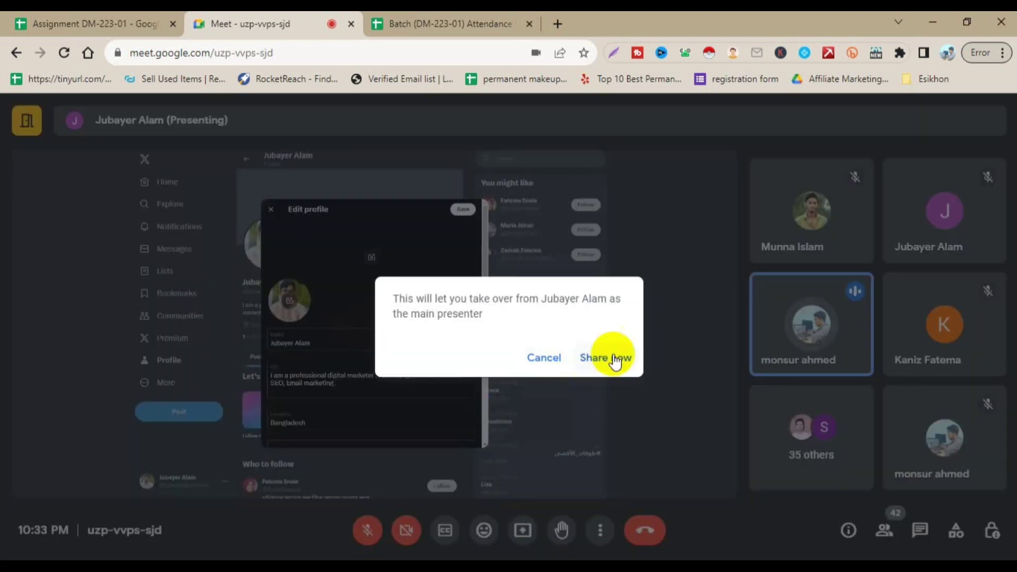
left_click(607, 359)
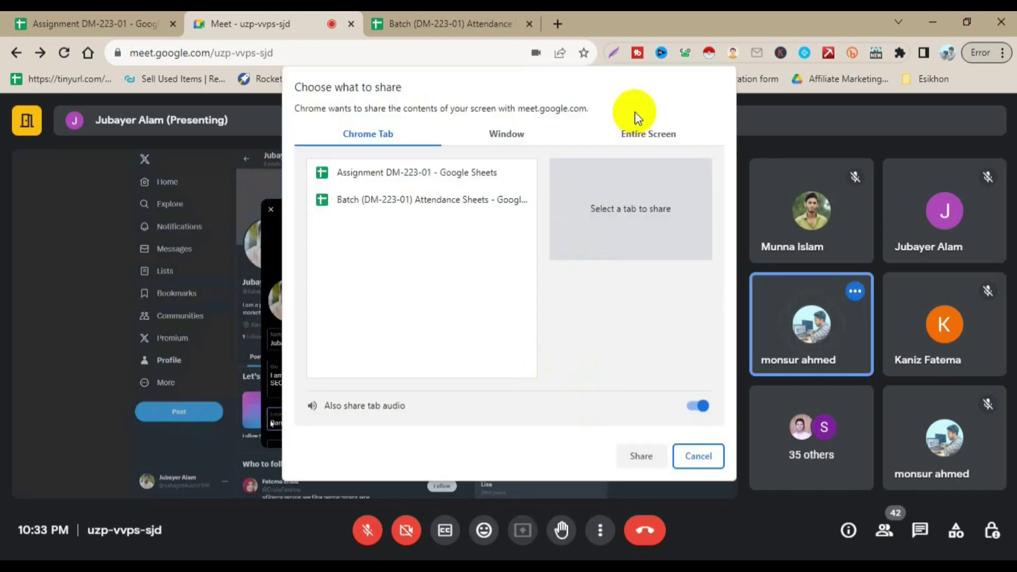
left_click(643, 137)
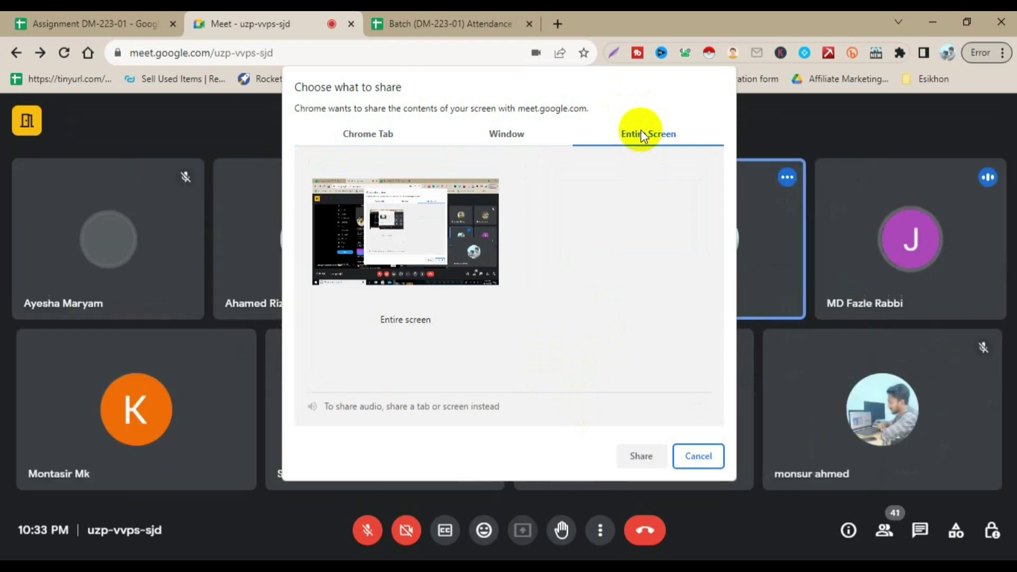
left_click(405, 239)
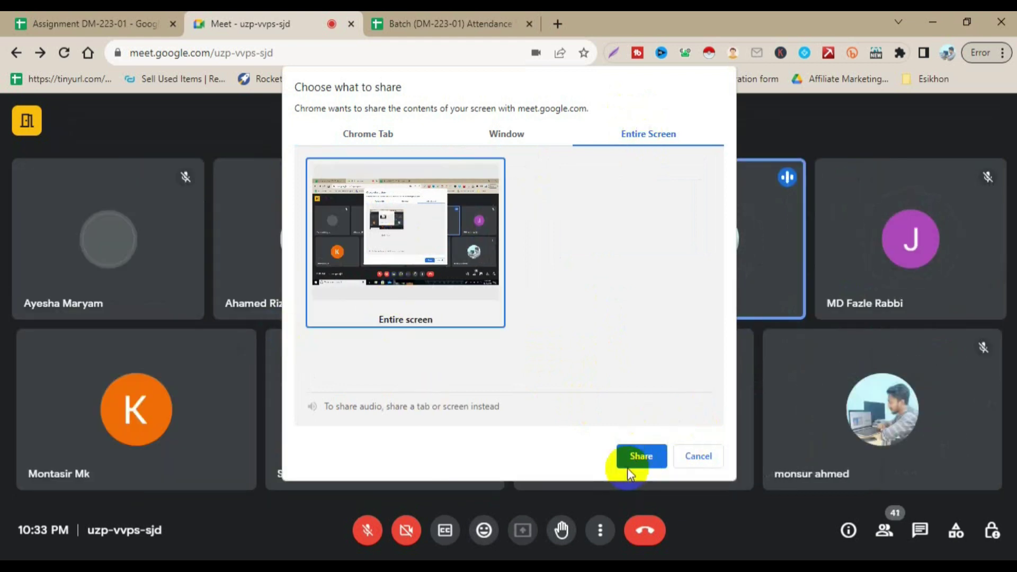
left_click(637, 459)
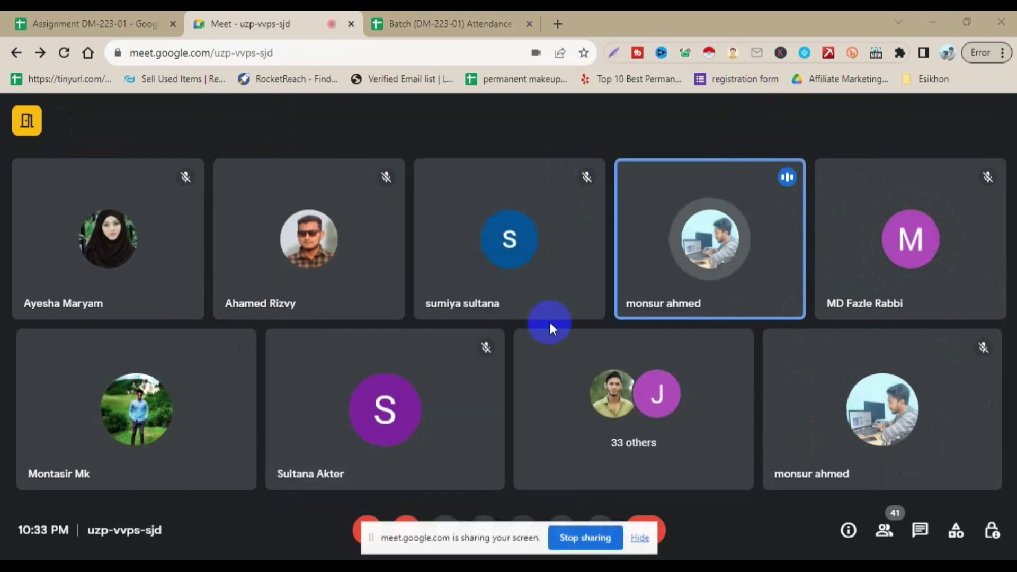
left_click(641, 539)
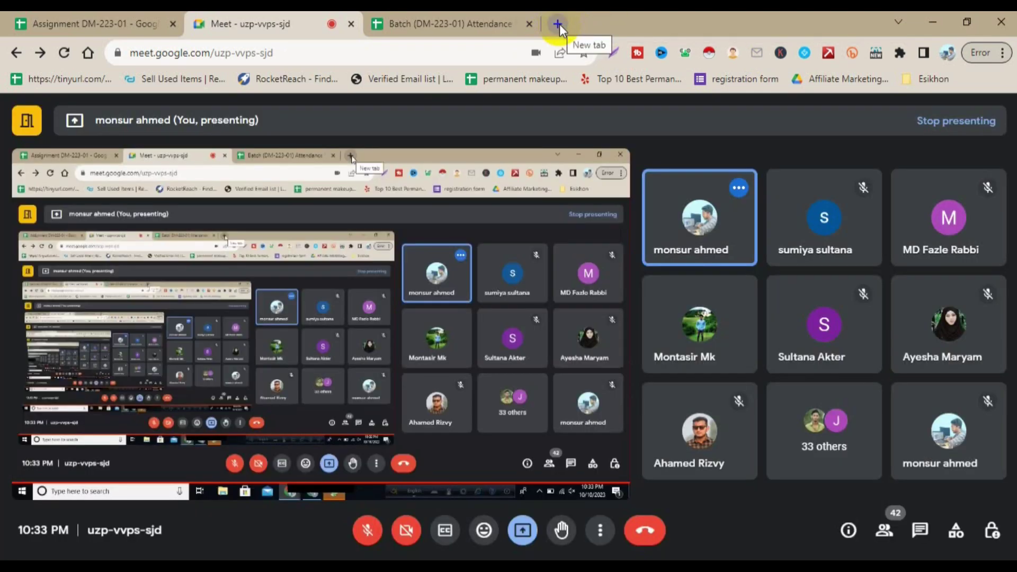
Search Google for "canva" in a new browser tab and open the Canva website.
left_click(559, 24)
type("cam")
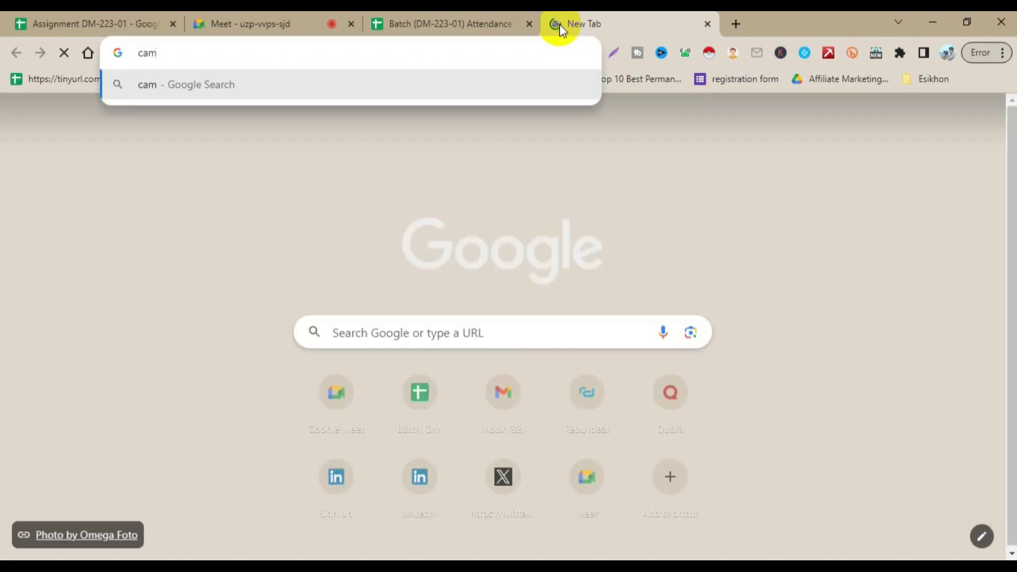
key("BackSpace")
type("nva")
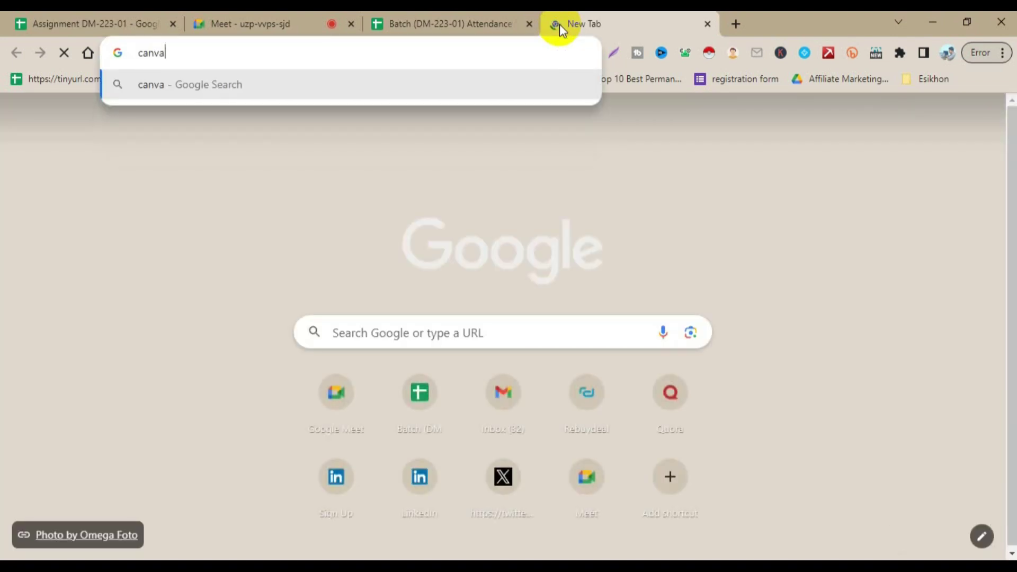
key("Return")
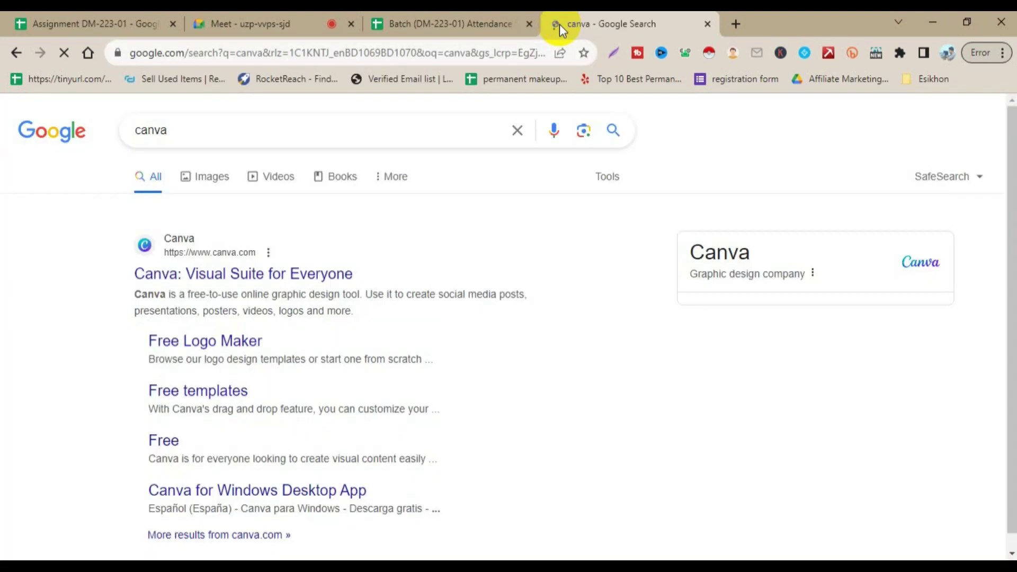
left_click(205, 273)
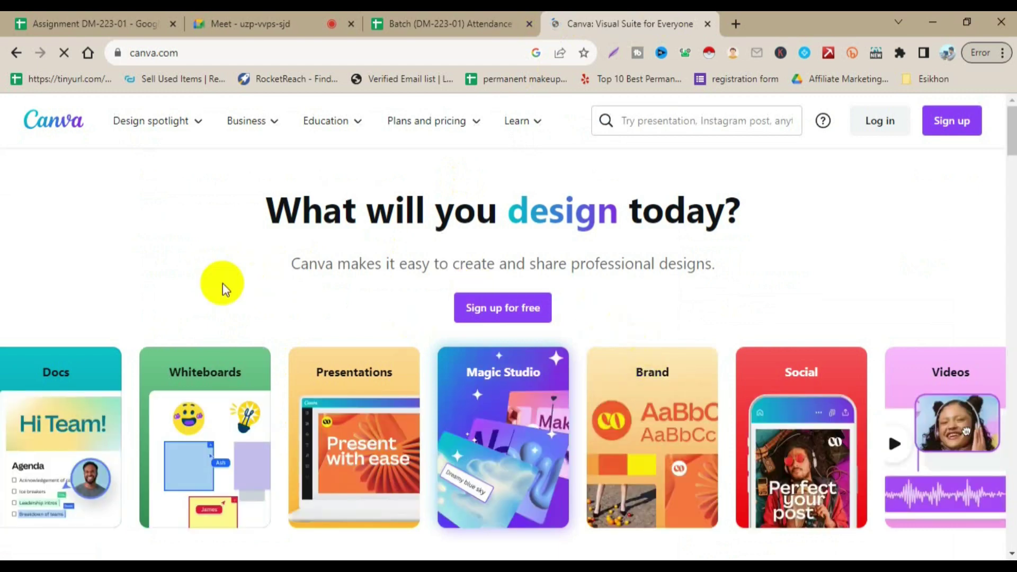
Start signing up for Canva with Google, choosing the existing Google account.
scroll(221, 288, "down", 2)
scroll(221, 286, "up", 2)
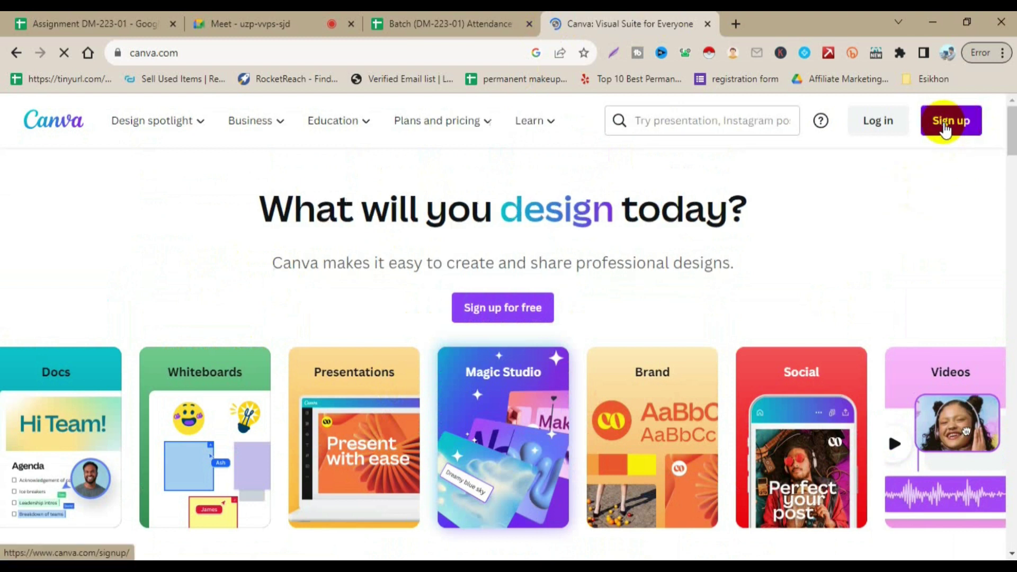
left_click(944, 129)
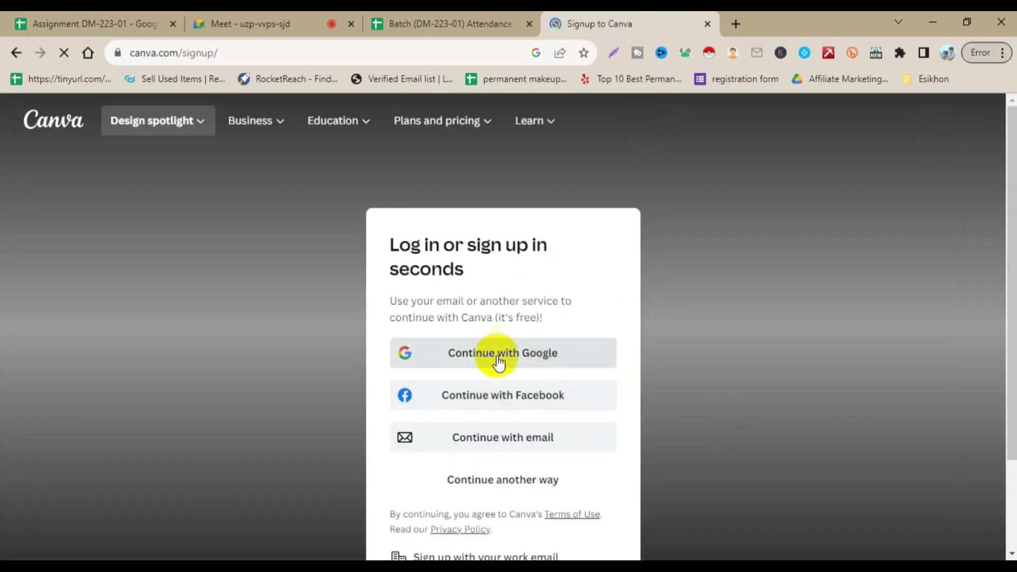
left_click(473, 354)
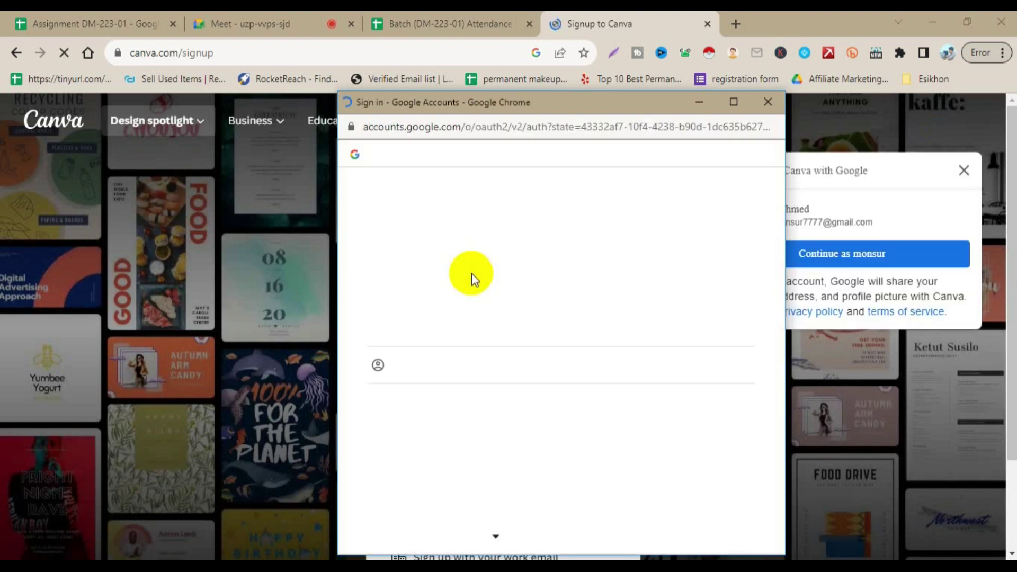
left_click(836, 258)
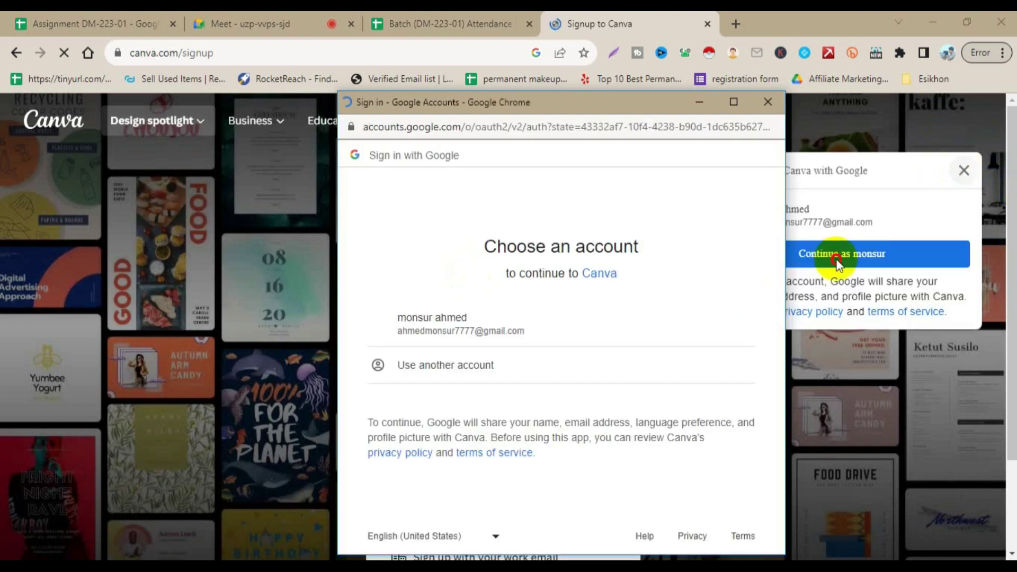
left_click(431, 326)
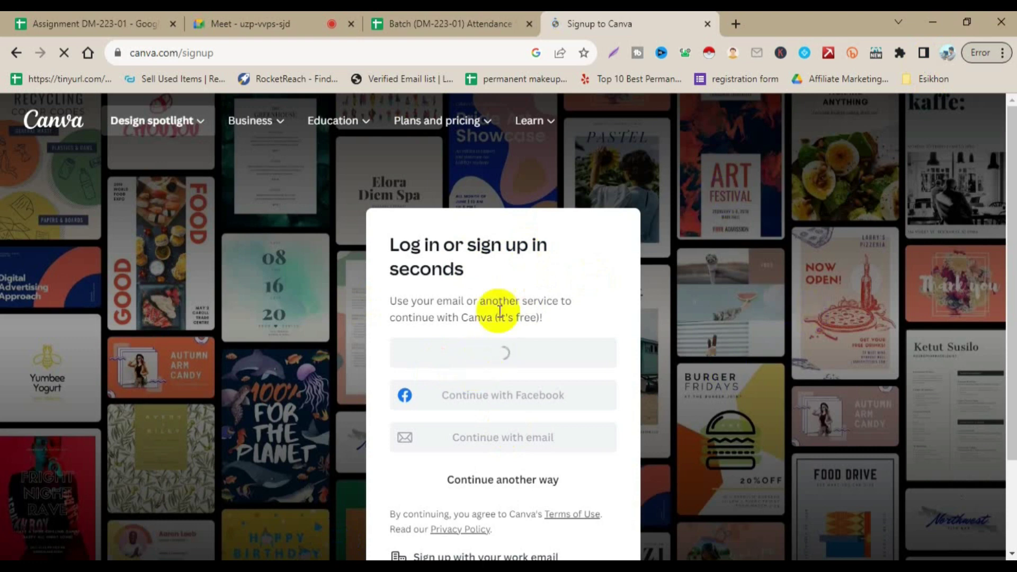
Look up "twitter cover photo size" on Google in a new tab and highlight the recommended width and height in the answer.
left_click(736, 23)
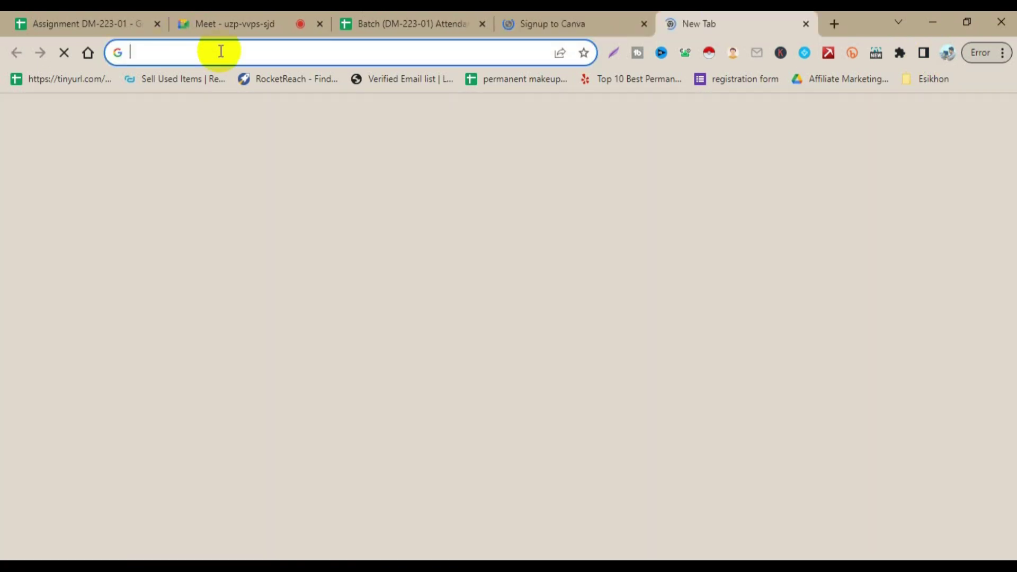
left_click(221, 51)
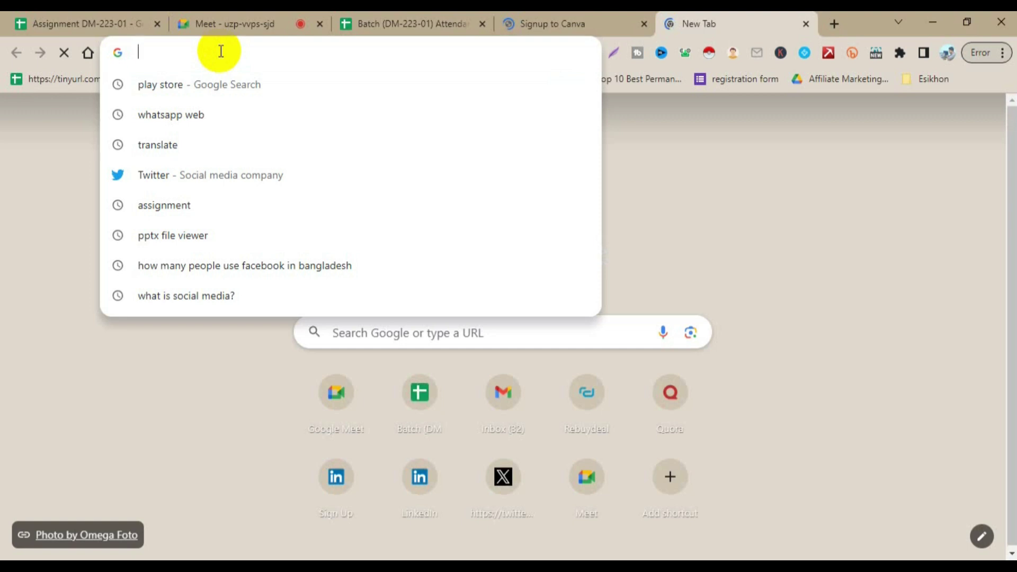
type("t")
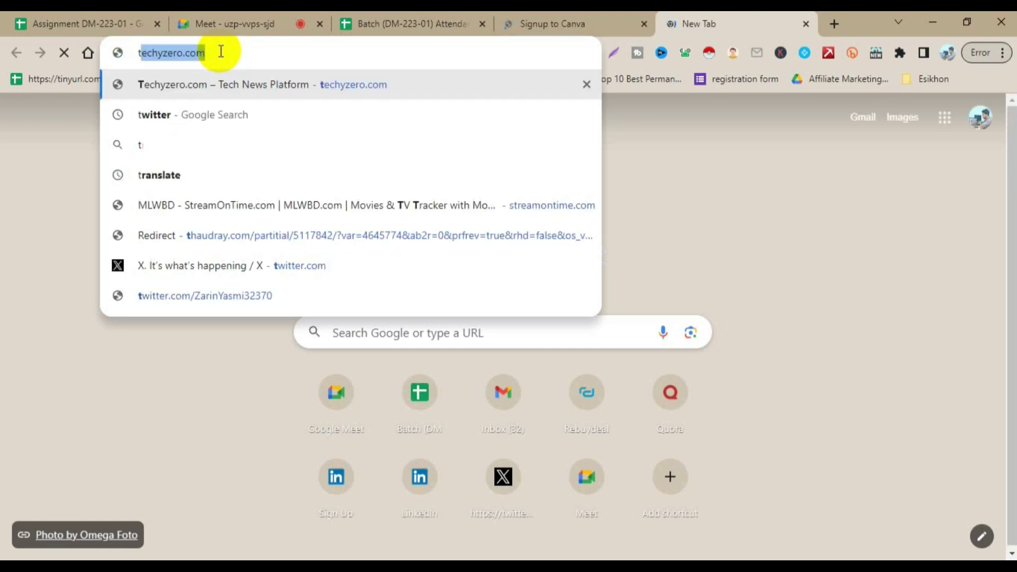
type("witte")
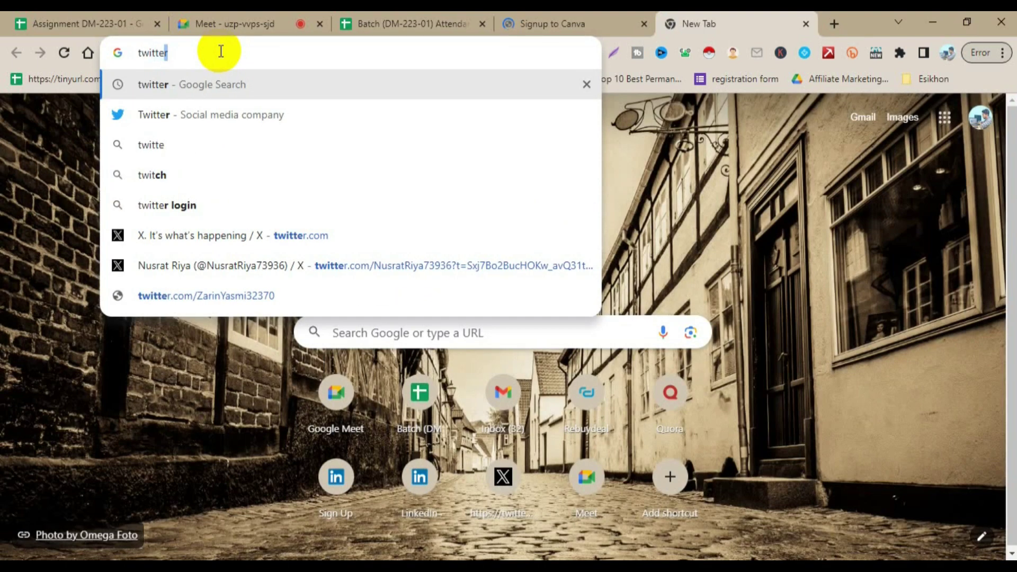
type("r")
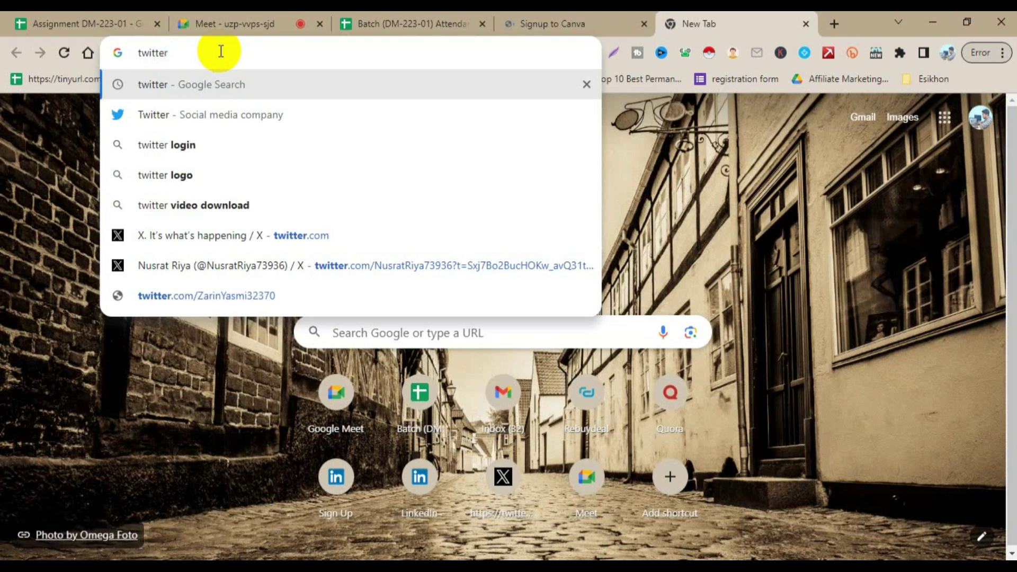
type(" covver")
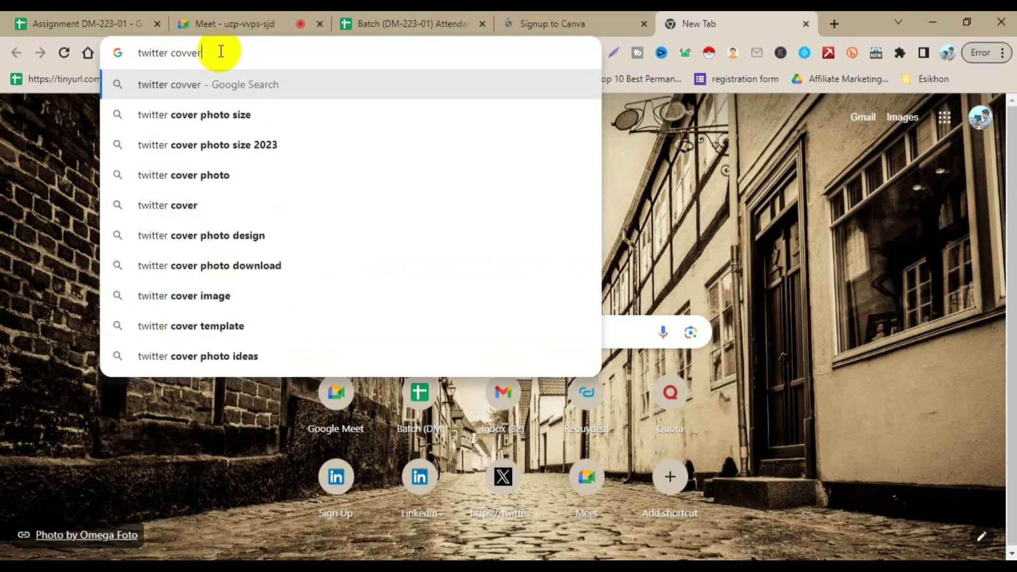
left_click(218, 116)
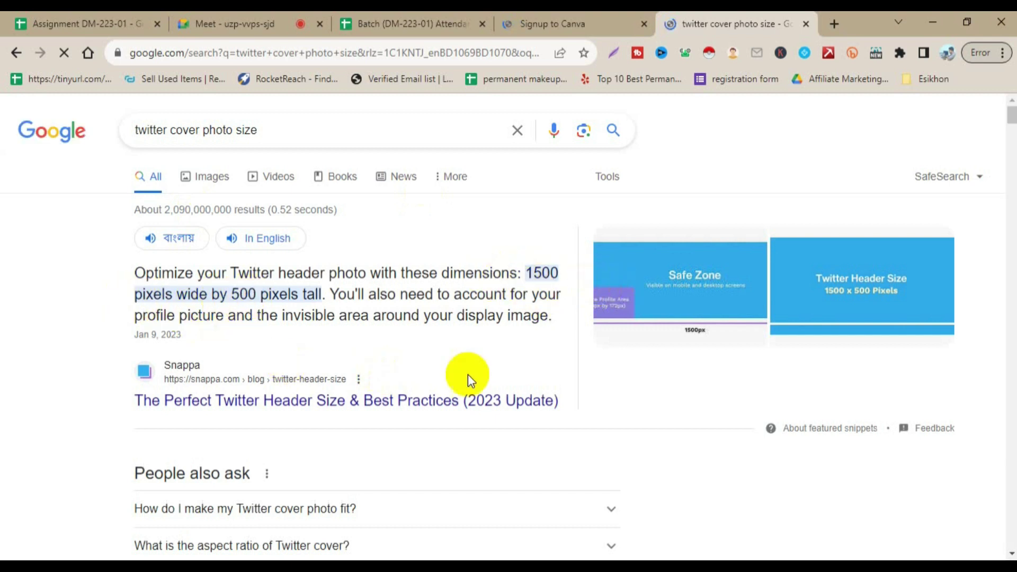
double_click(530, 274)
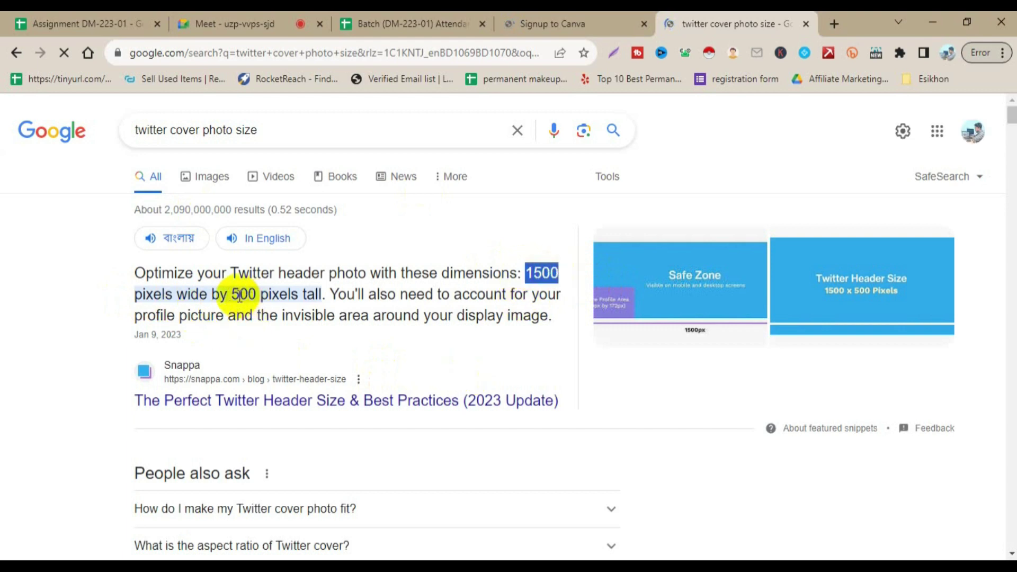
left_click_drag(231, 295, 245, 294)
Return to the Canva sign-up page and close it, and open a new tab in the other browser window with Facebook.
left_click(552, 23)
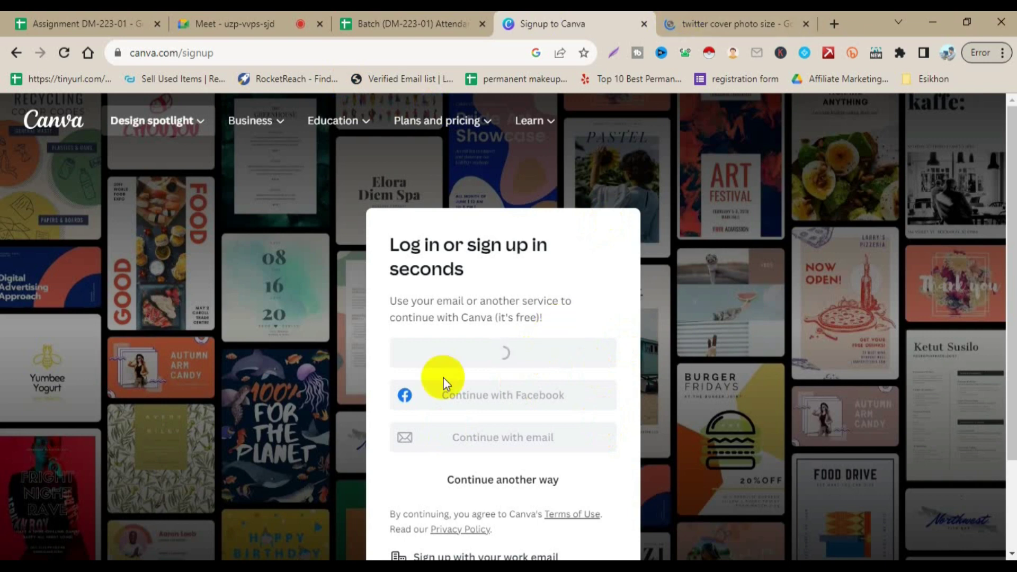
left_click(704, 11)
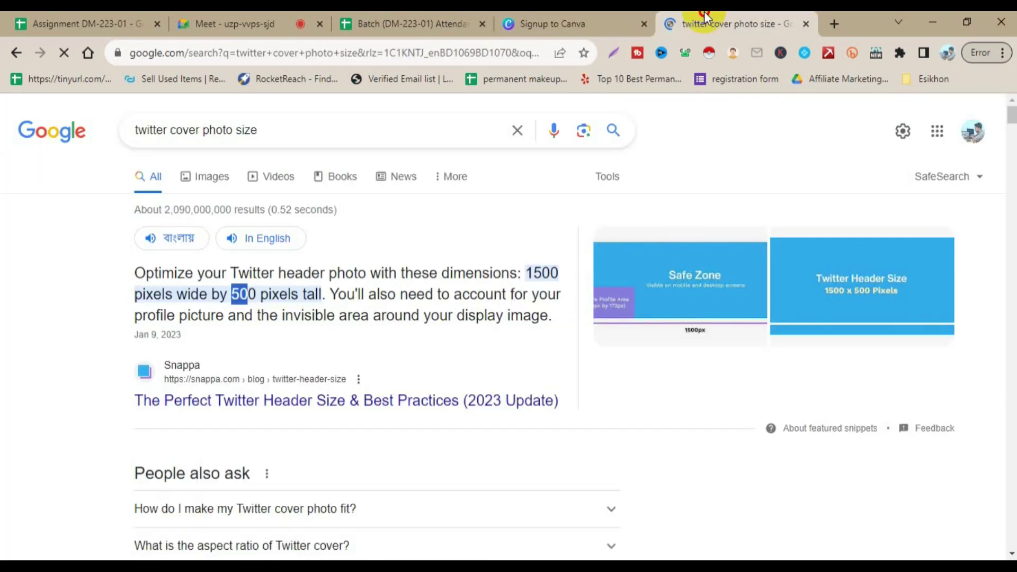
left_click(568, 11)
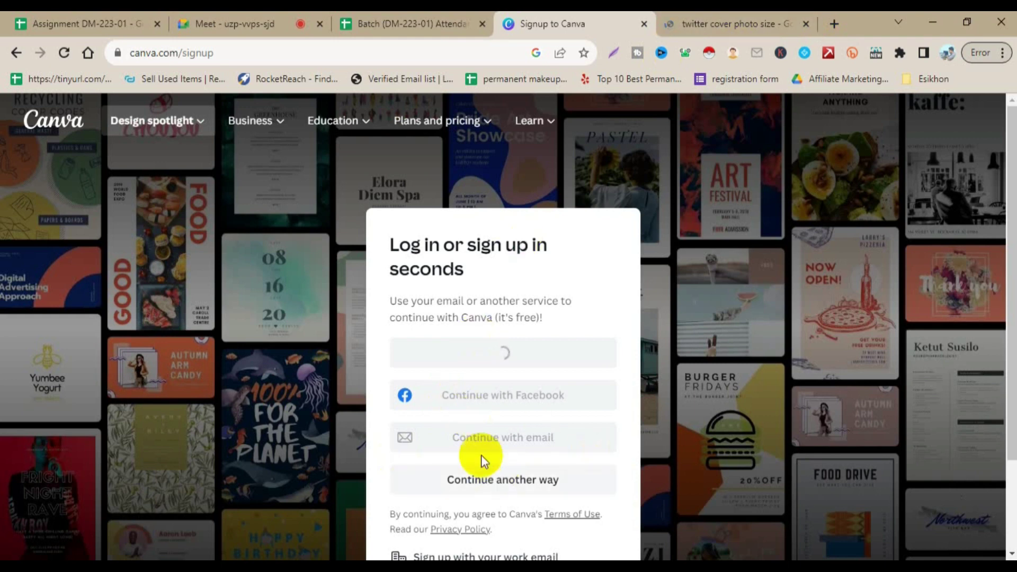
left_click(645, 21)
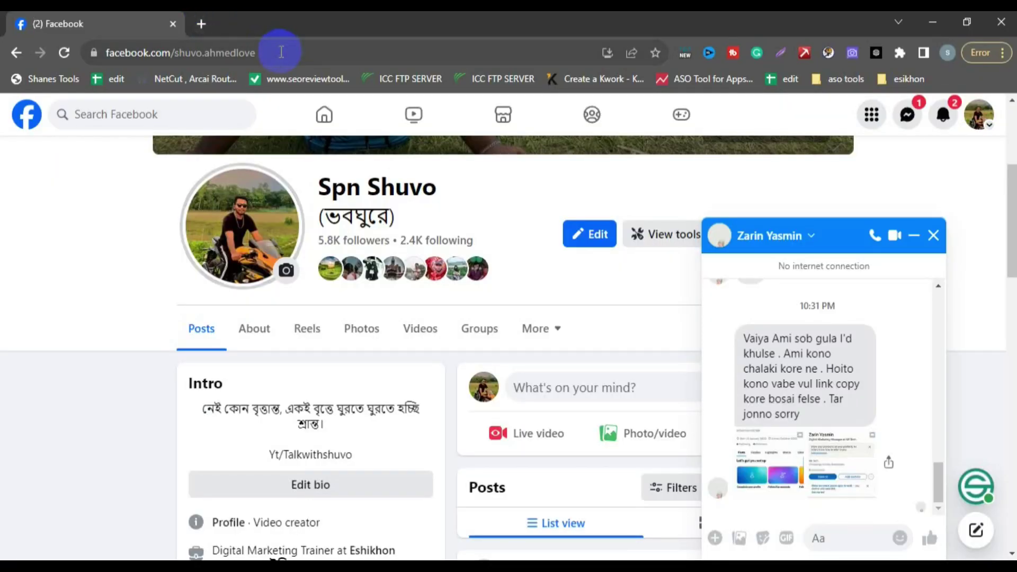
left_click(205, 24)
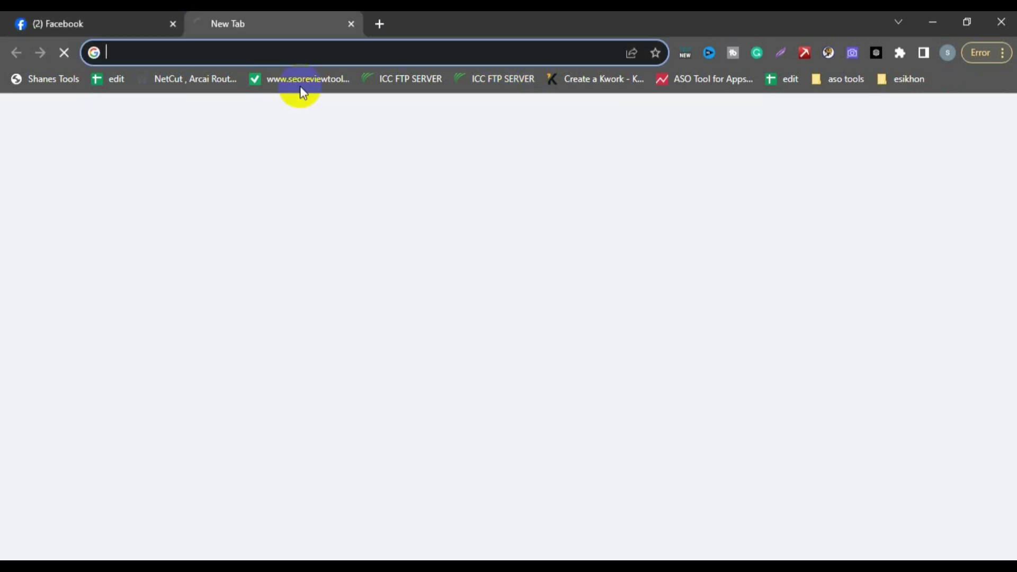
left_click(292, 55)
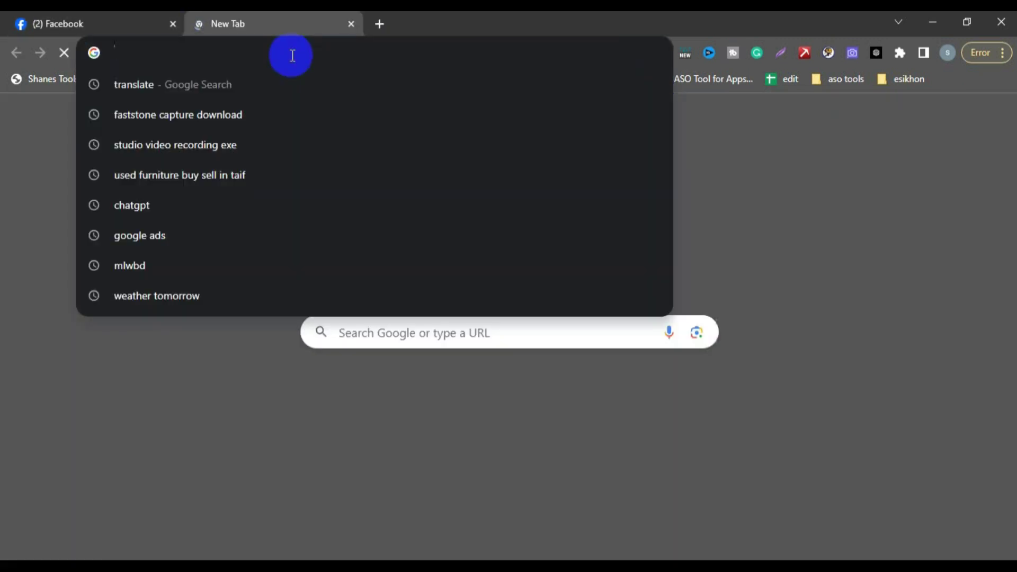
left_click(293, 55)
type("ca")
type("mv")
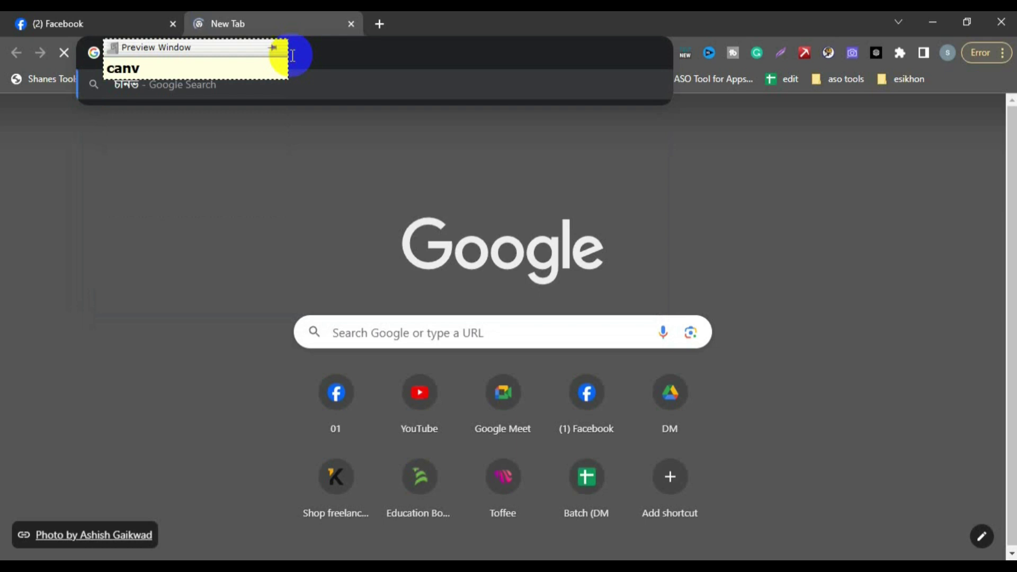
key("BackSpace")
key("BackSpace")
key("BackSpace")
key("BackSpace")
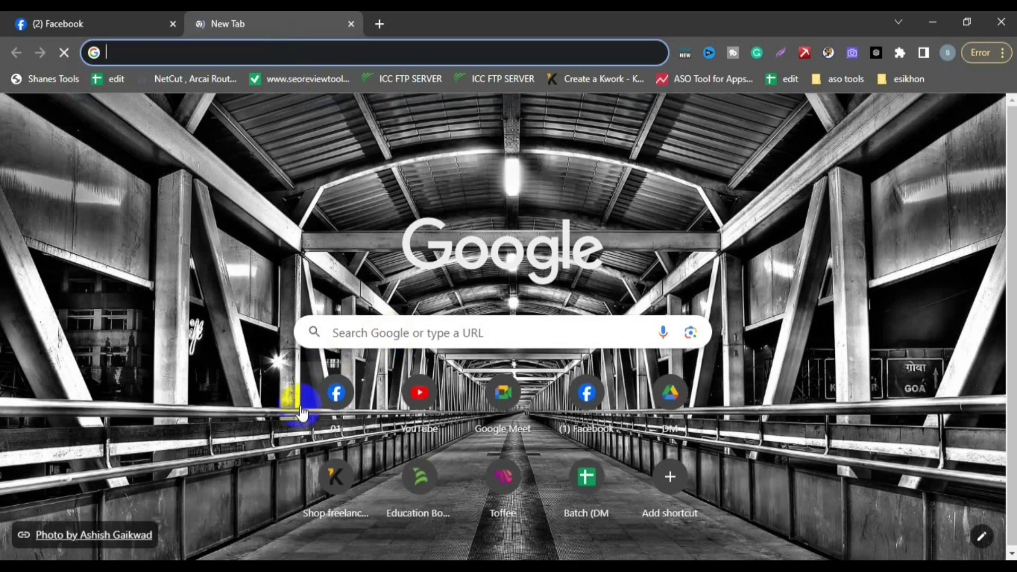
left_click(270, 164)
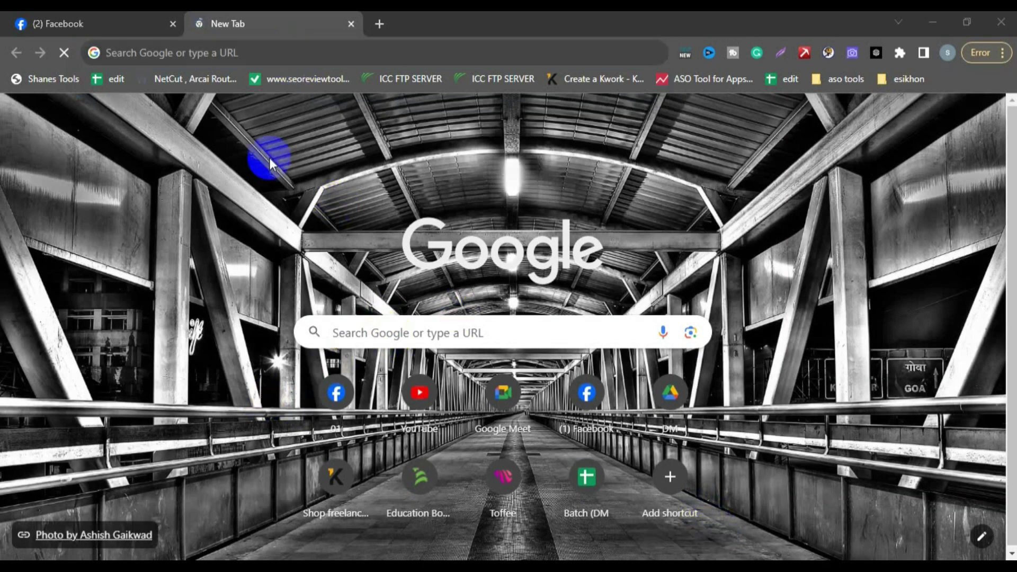
Open canva.com in the new tab and dismiss the Magic Studio announcement.
left_click(206, 52)
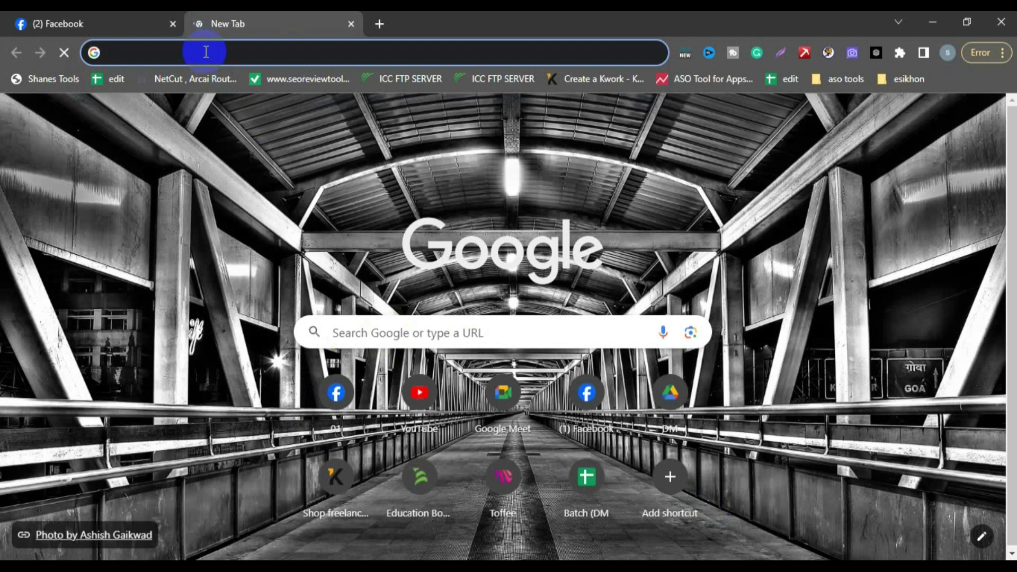
type("canva")
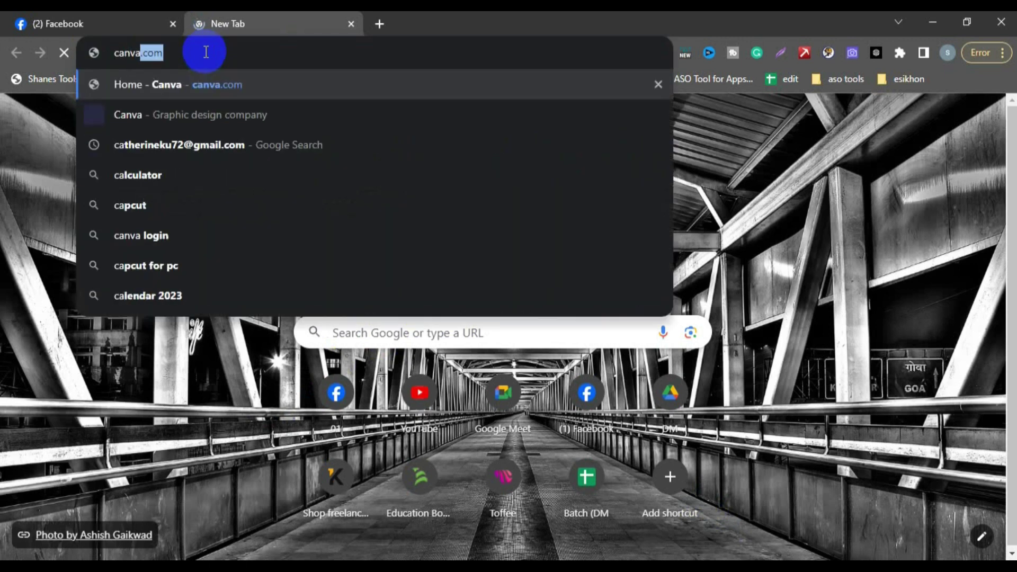
key("Return")
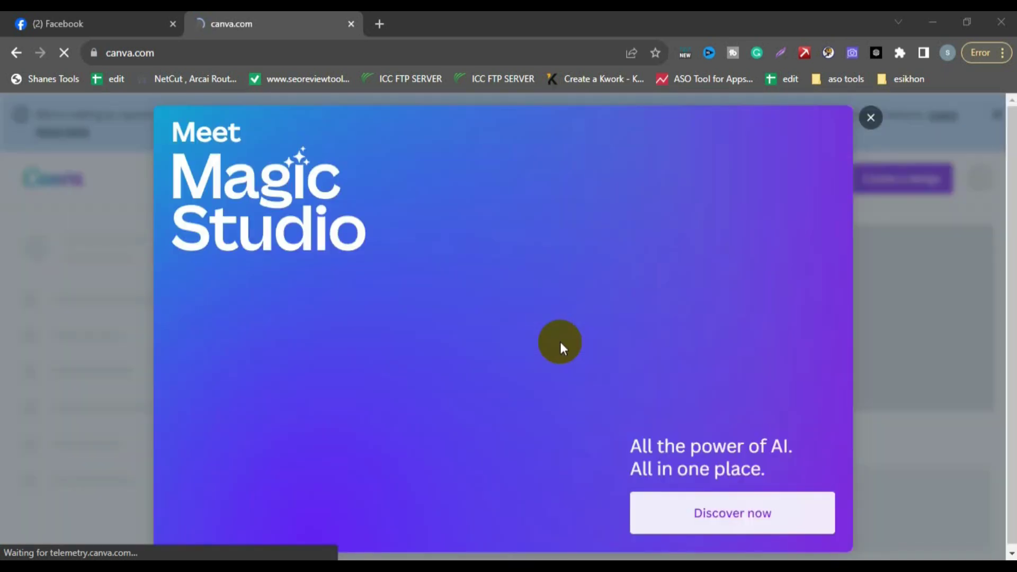
left_click(870, 120)
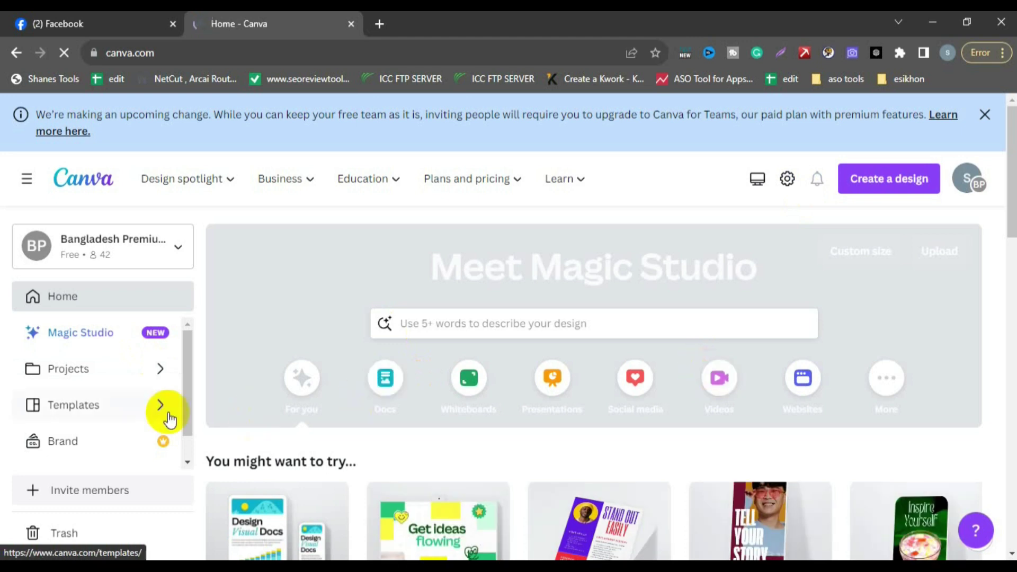
Examine the Canva home page's design categories, including More, and the suggested design types and templates.
scroll(194, 360, "down", 1)
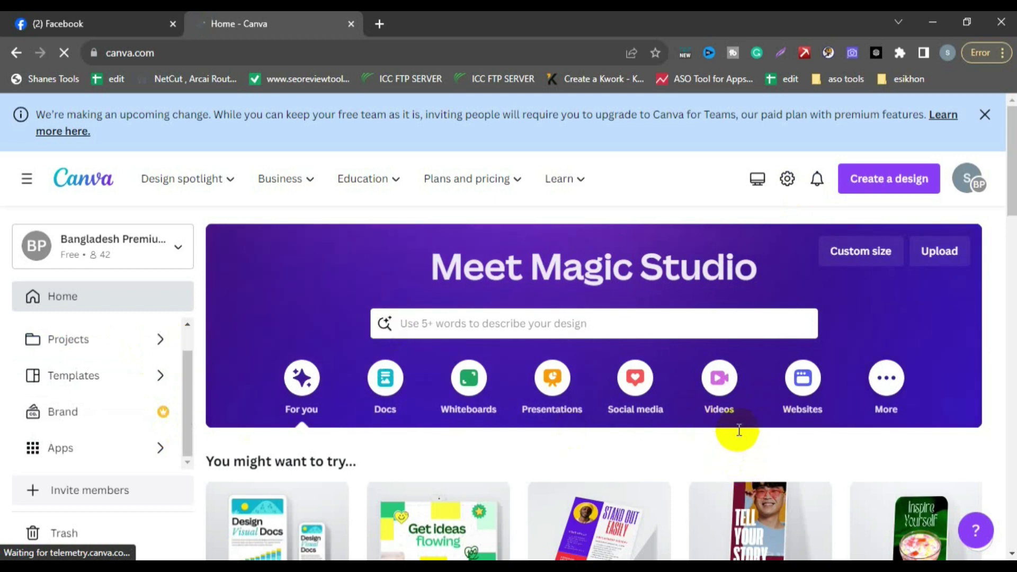
scroll(625, 392, "down", 1)
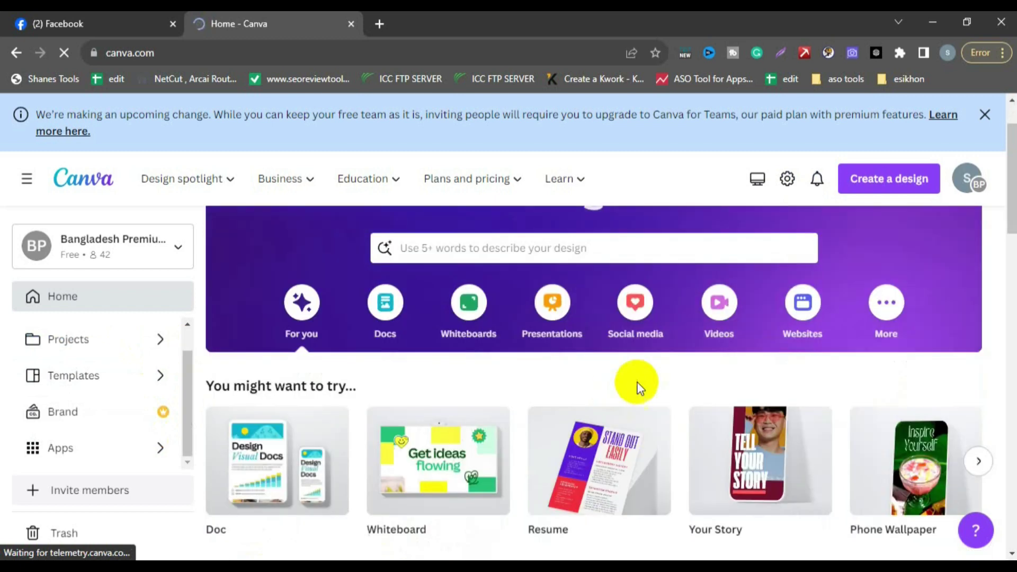
scroll(711, 371, "down", 1)
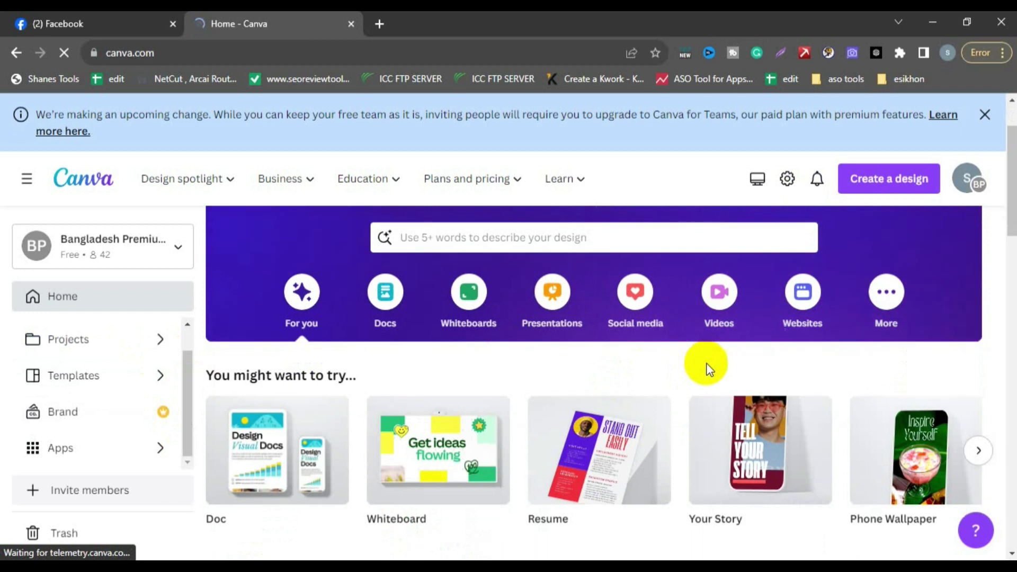
scroll(636, 371, "up", 1)
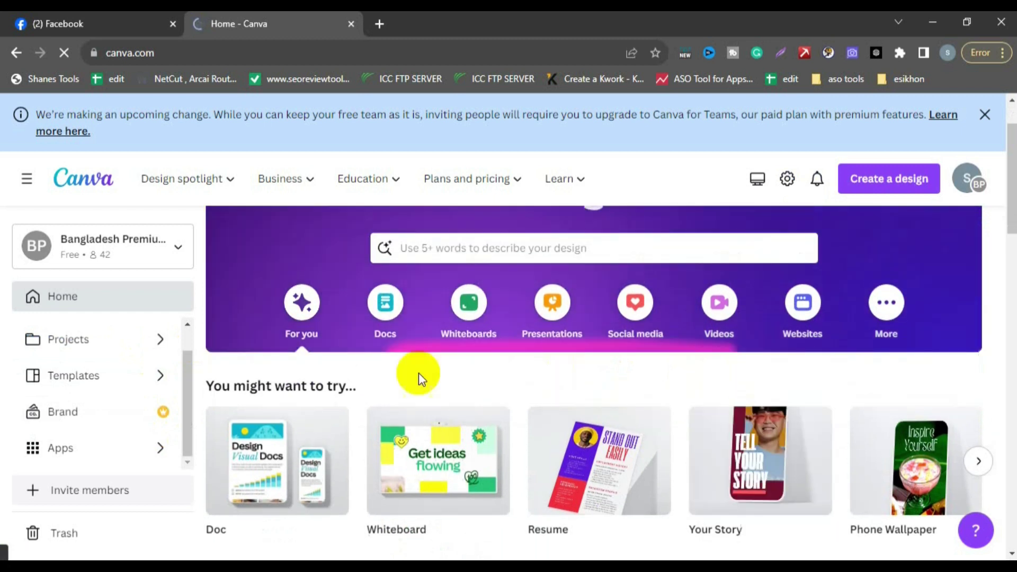
left_click(896, 318)
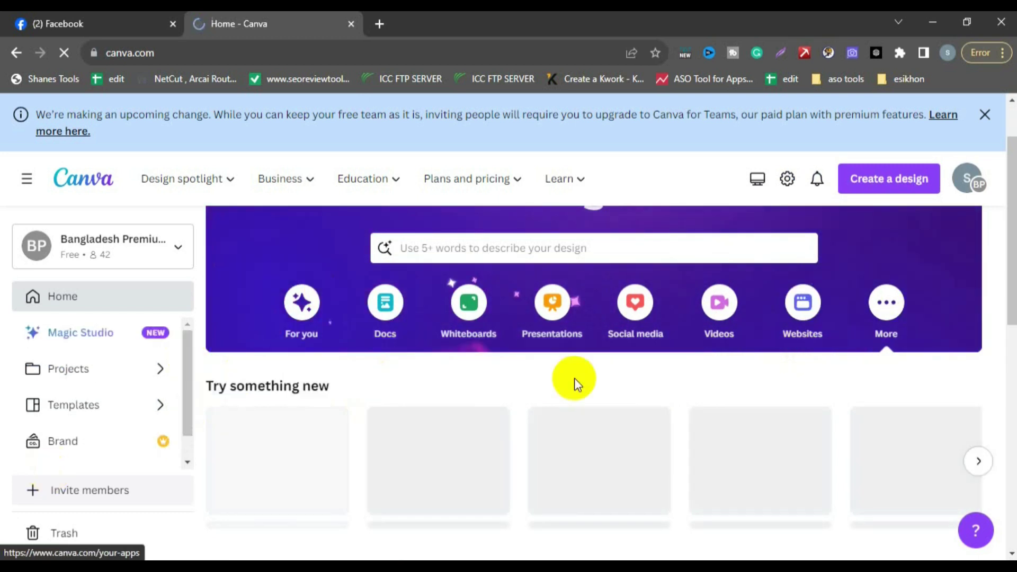
scroll(554, 407, "down", 2)
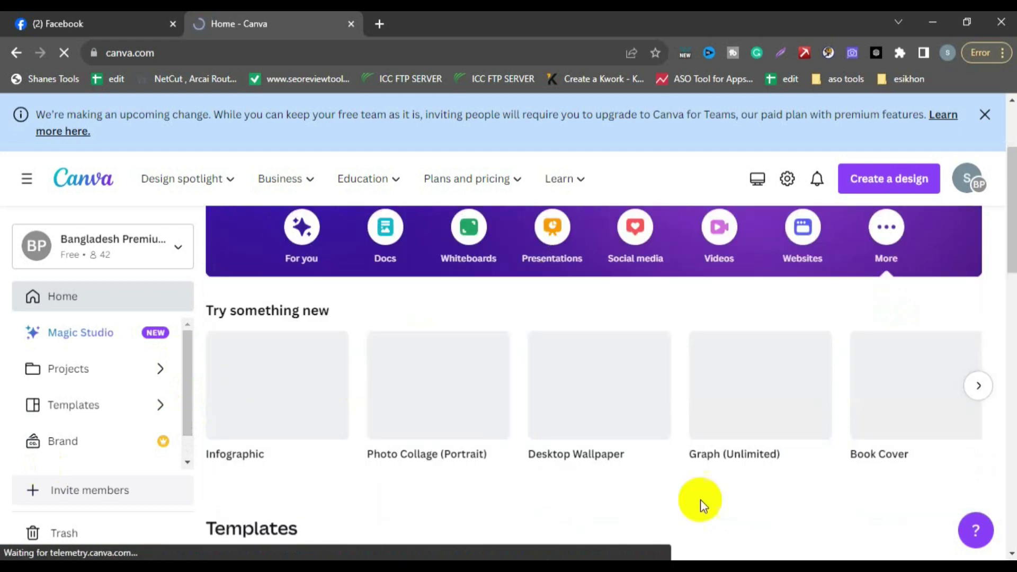
scroll(406, 355, "up", 3)
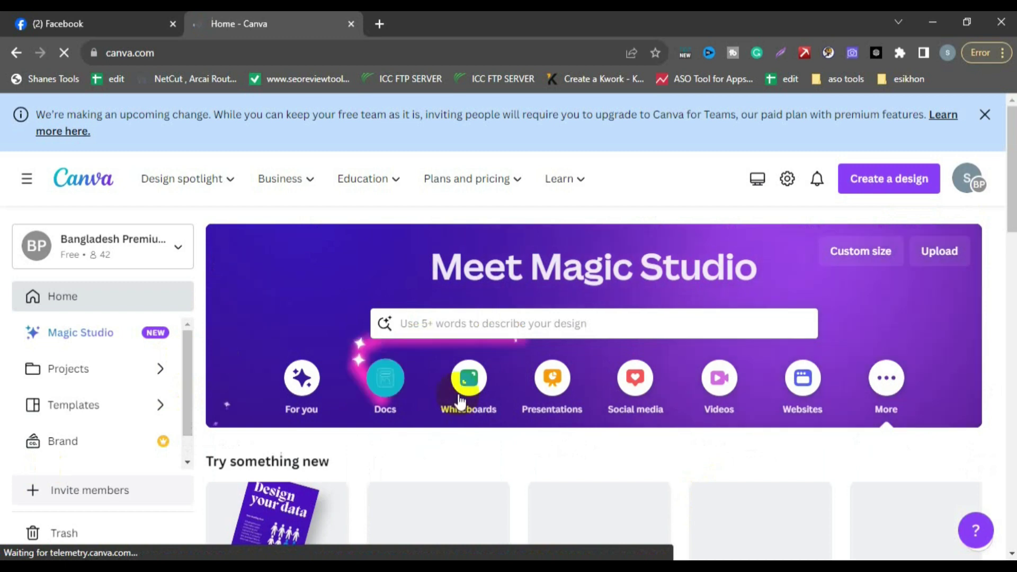
scroll(587, 419, "down", 5)
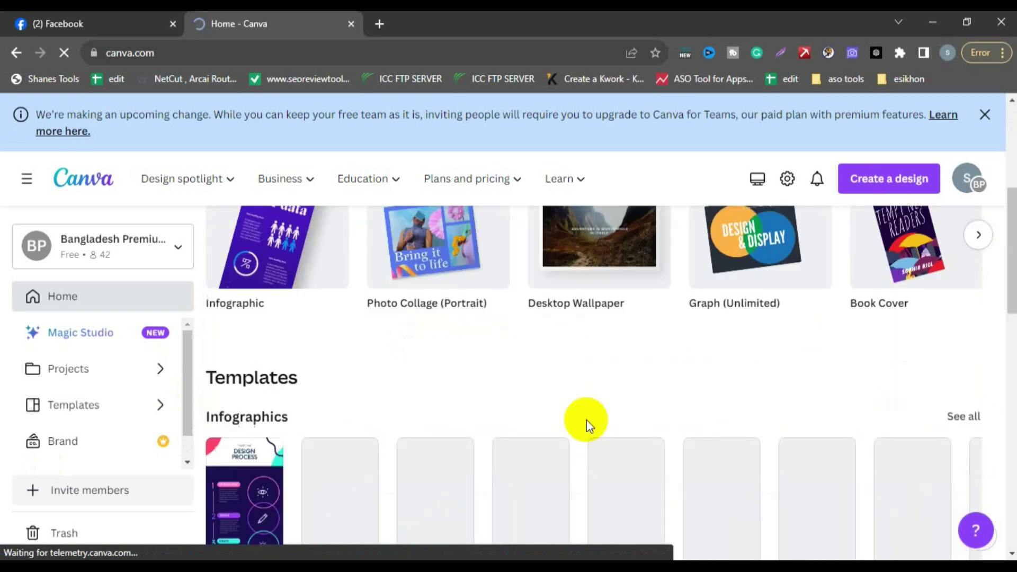
scroll(424, 360, "down", 3)
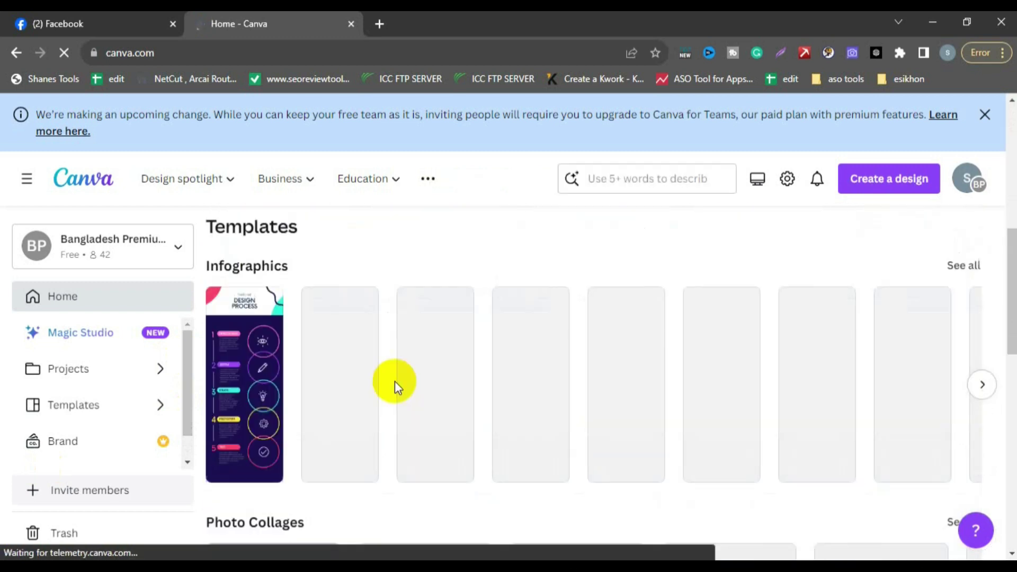
scroll(417, 330, "up", 3)
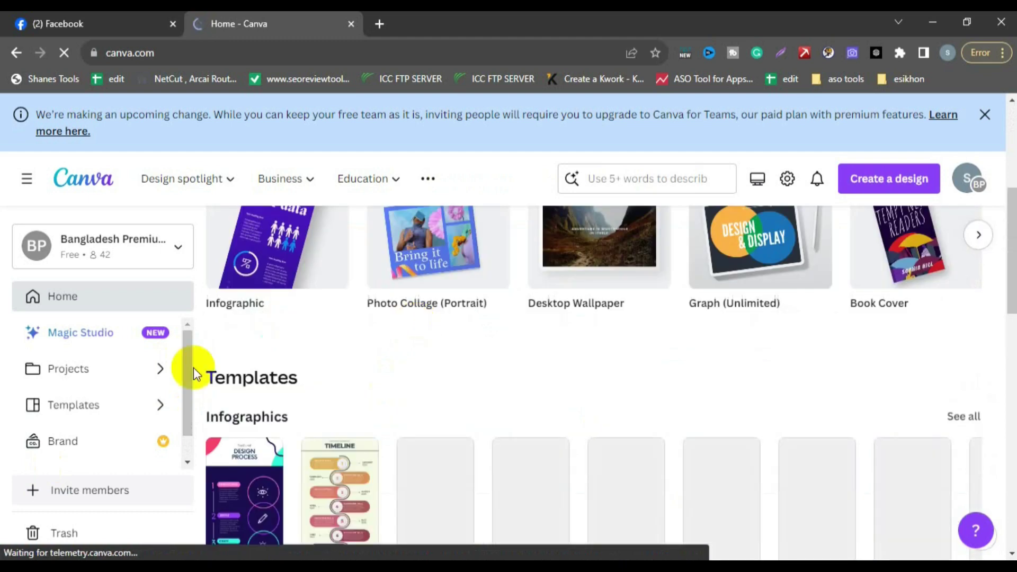
Search Canva for "twitter" and dismiss the notice about the upcoming change to free teams.
scroll(555, 375, "up", 4)
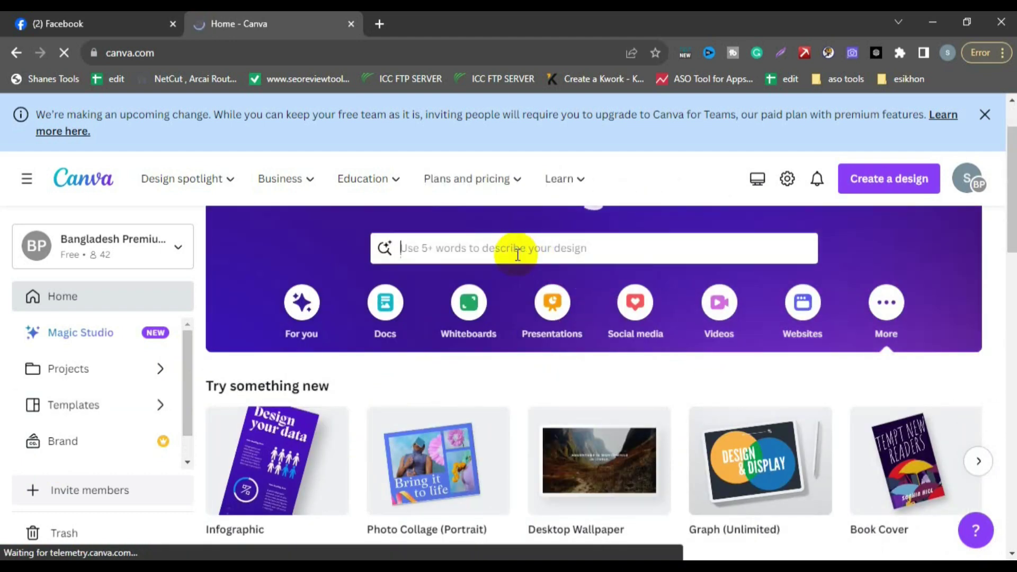
type("tw")
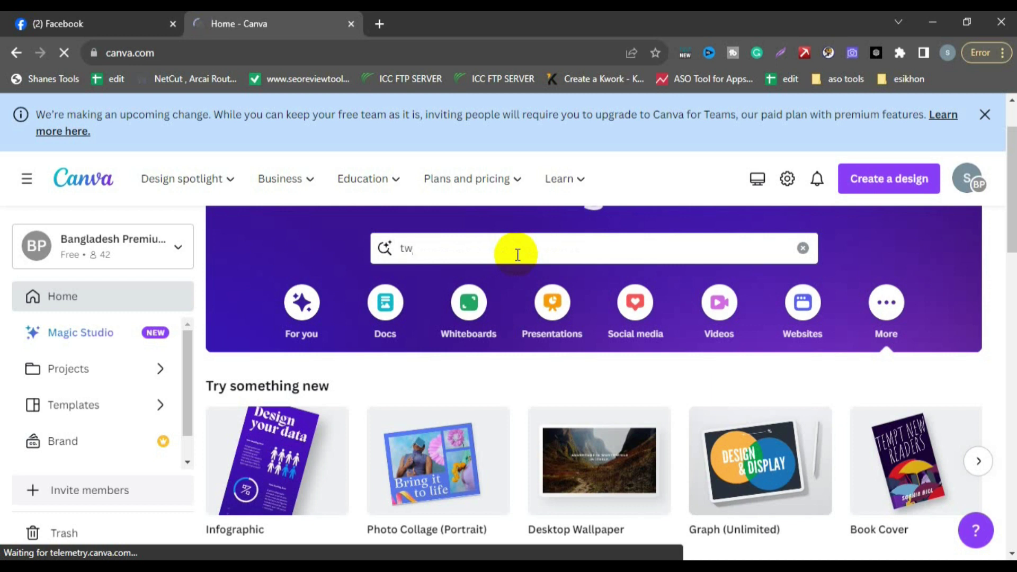
type("itee")
type("er")
key("Return")
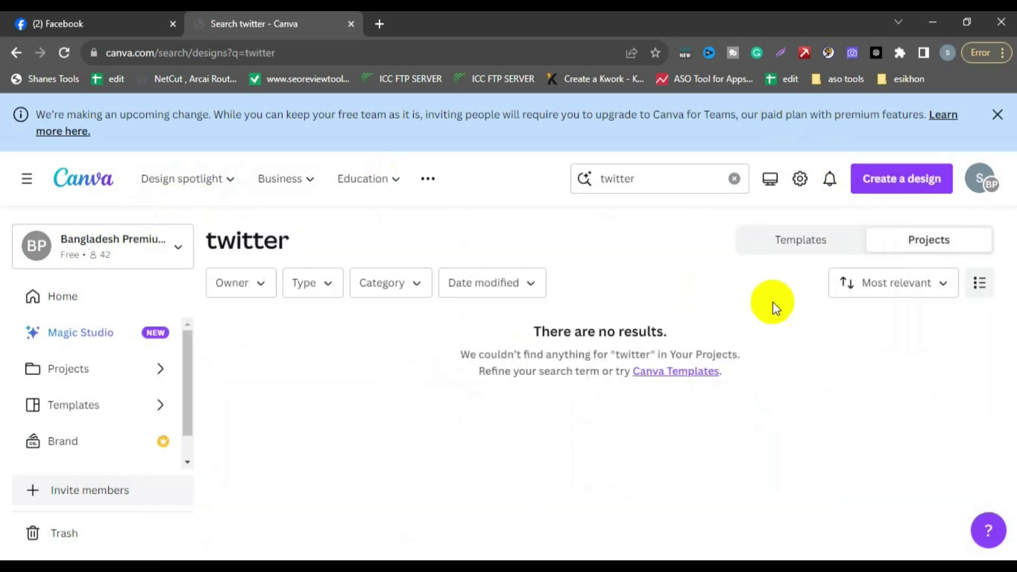
left_click(999, 115)
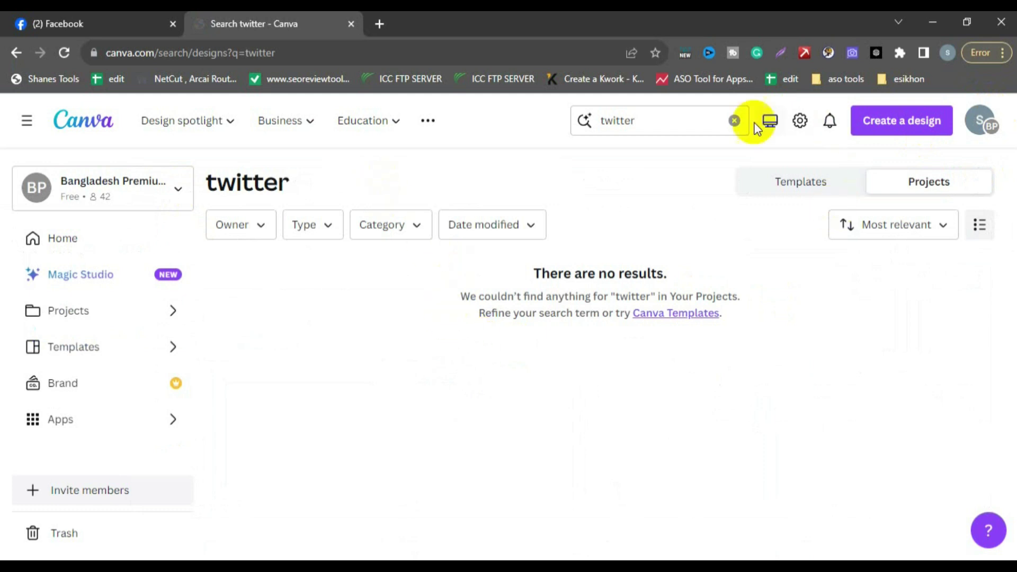
Clear the "twitter" project search and go to the Templates page.
left_click(734, 120)
left_click(313, 316)
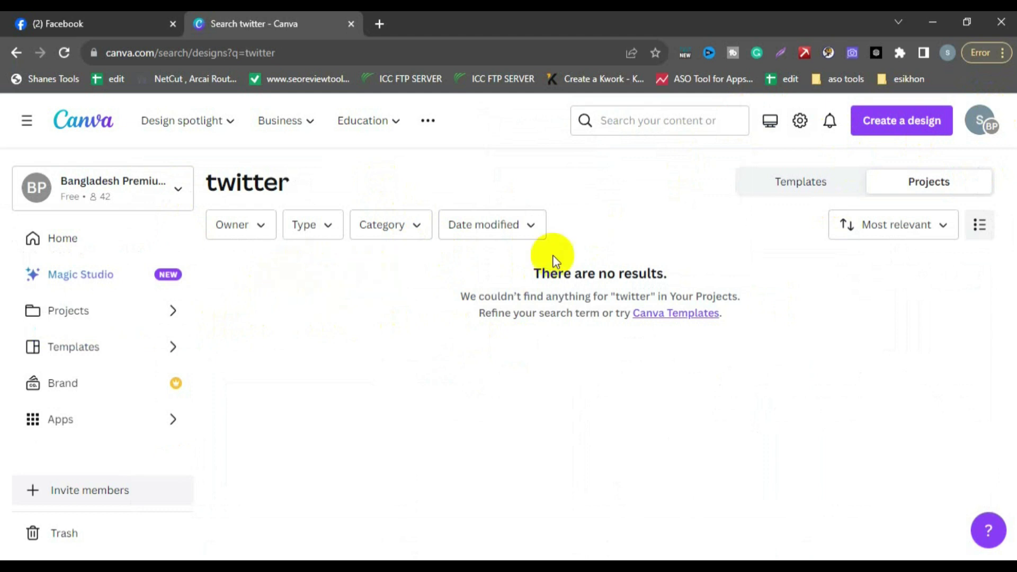
left_click(94, 345)
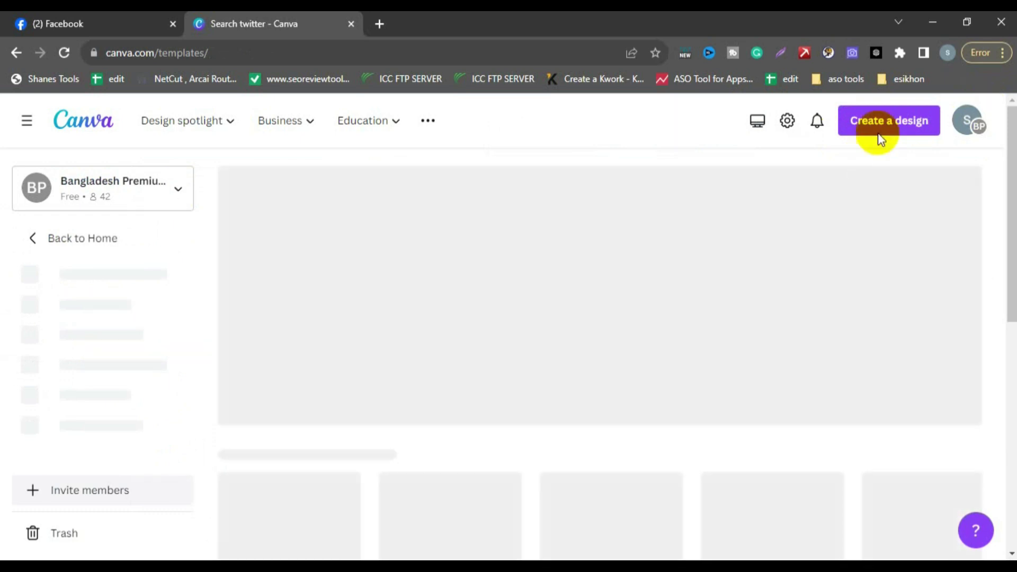
Start creating a new design and examine the suggested design types for a Twitter option.
left_click(875, 125)
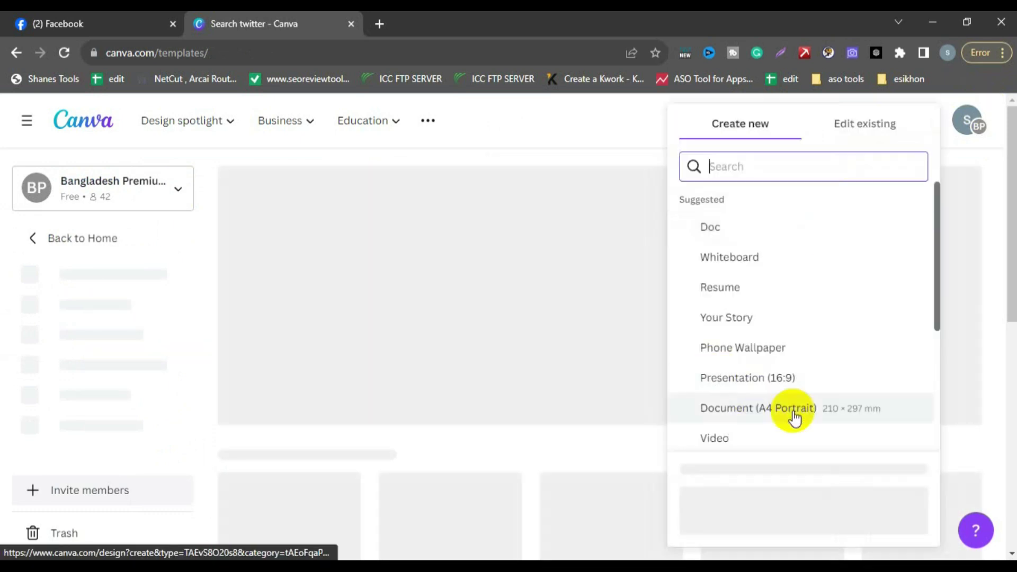
scroll(816, 329, "down", 3)
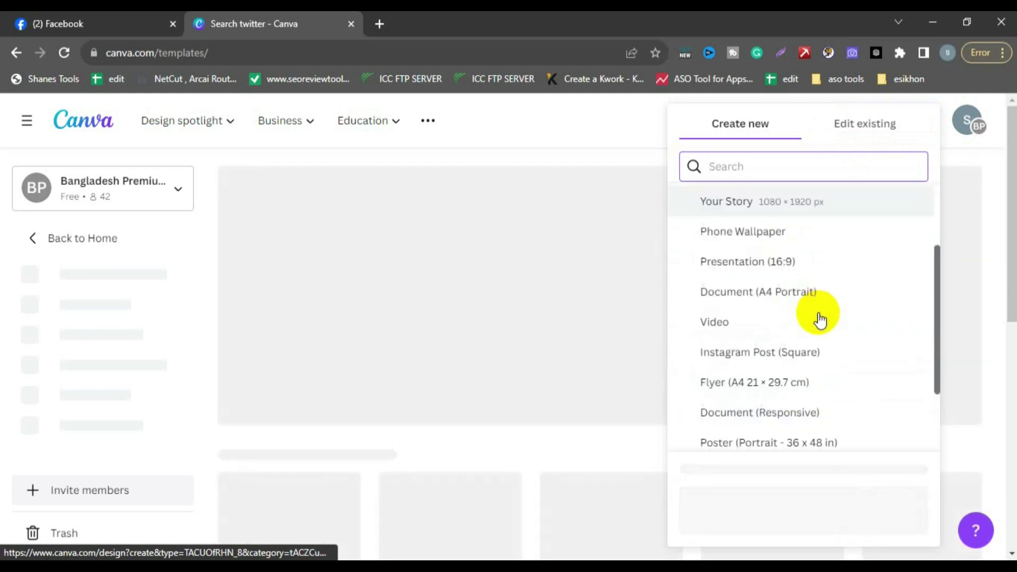
scroll(820, 319, "down", 2)
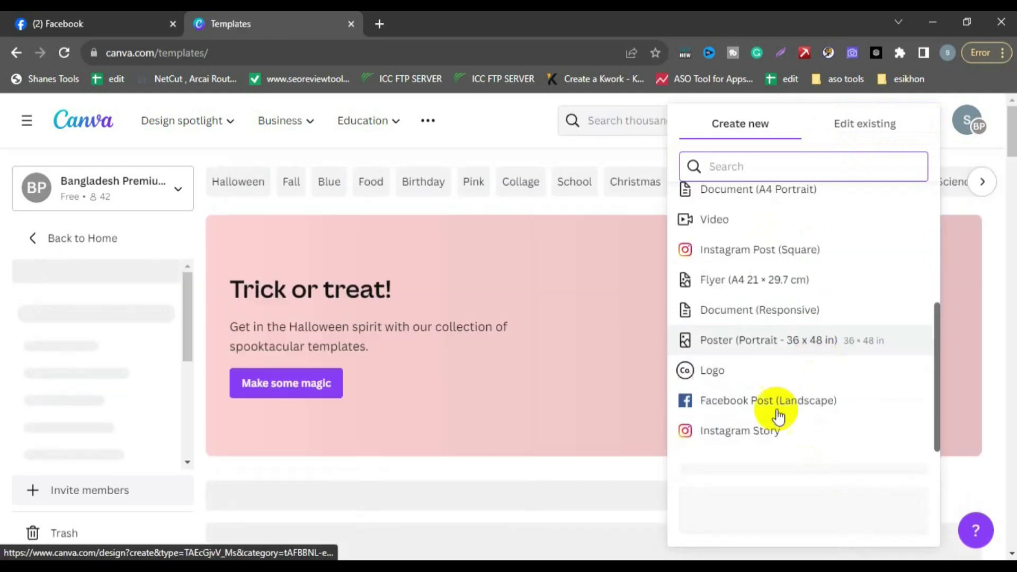
scroll(794, 424, "down", 3)
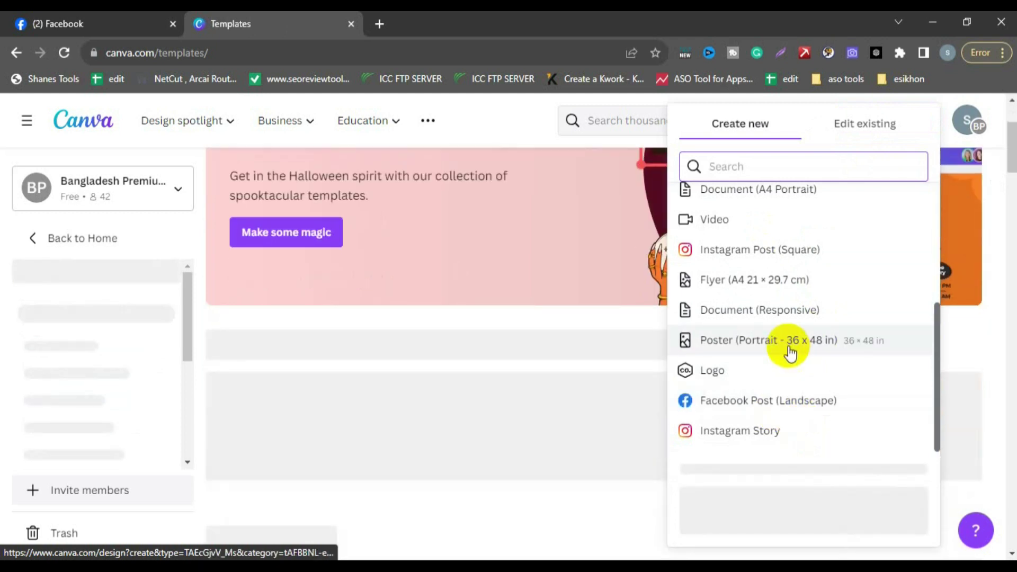
scroll(788, 350, "up", 2)
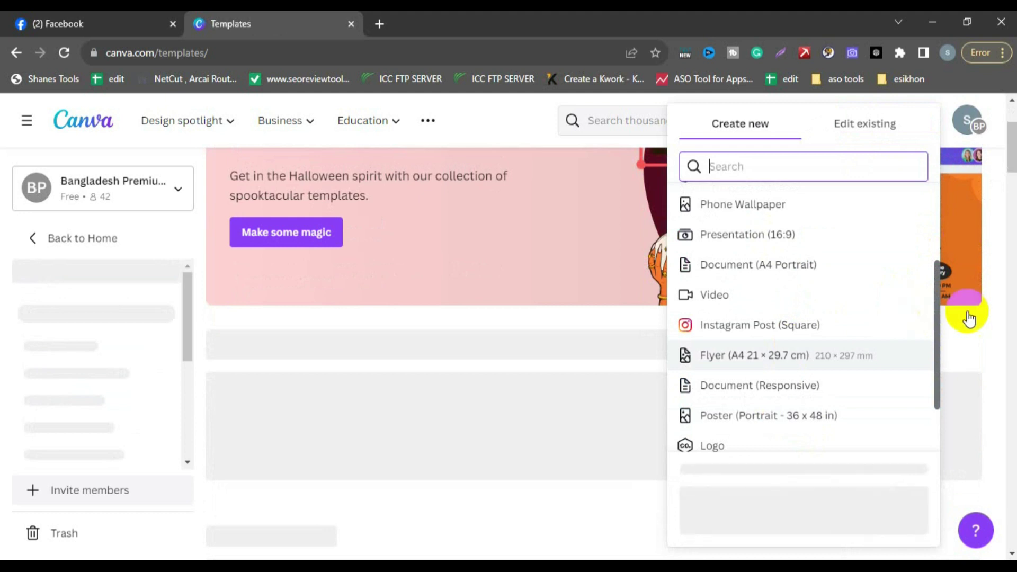
scroll(937, 328, "down", 4)
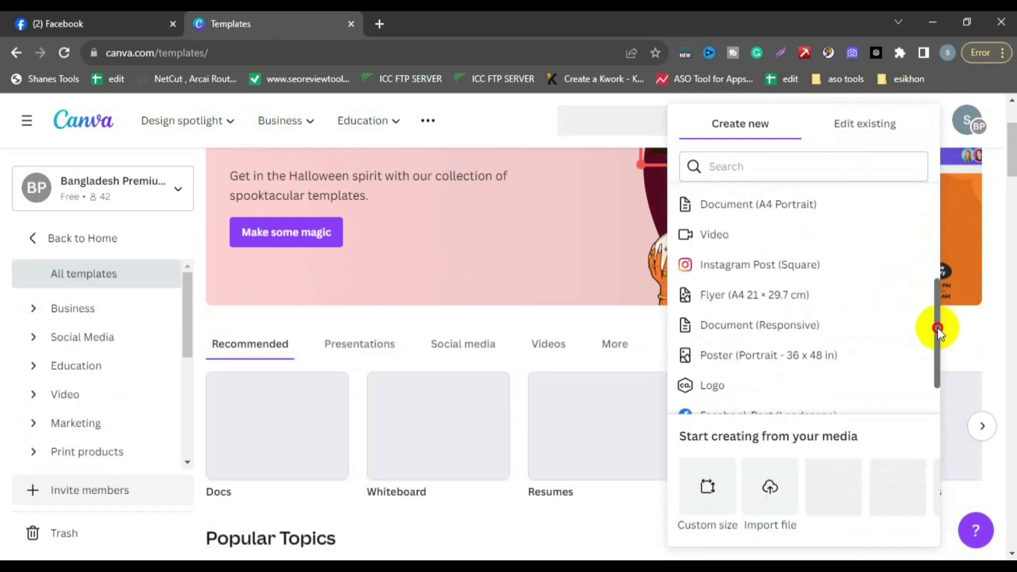
left_click_drag(937, 331, 939, 225)
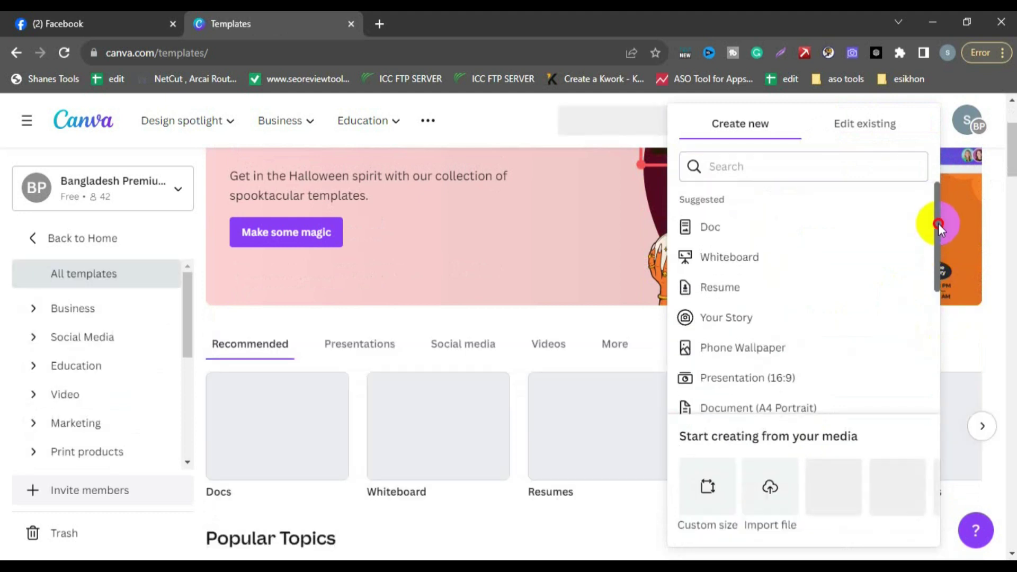
scroll(825, 296, "down", 1)
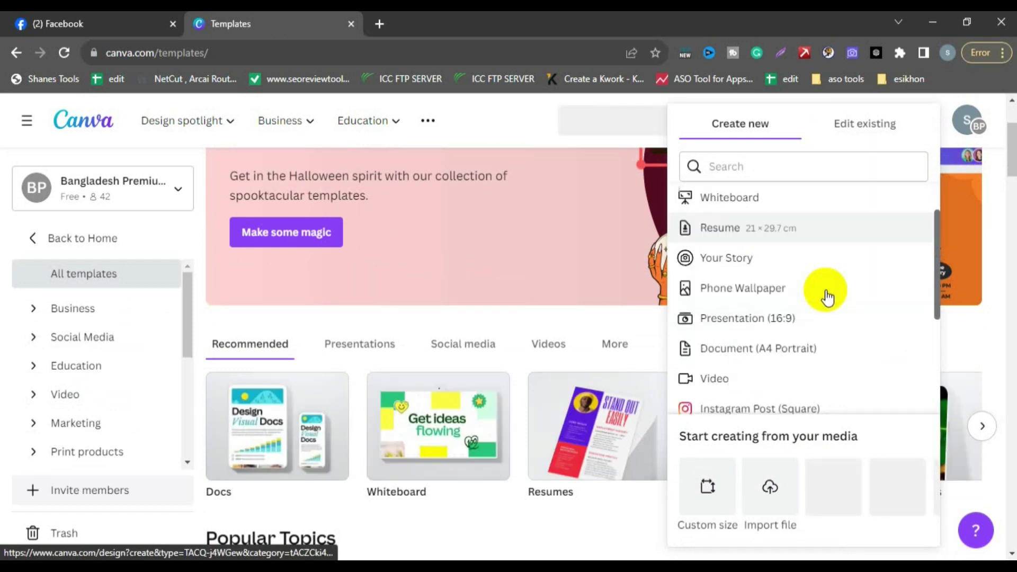
scroll(822, 307, "down", 3)
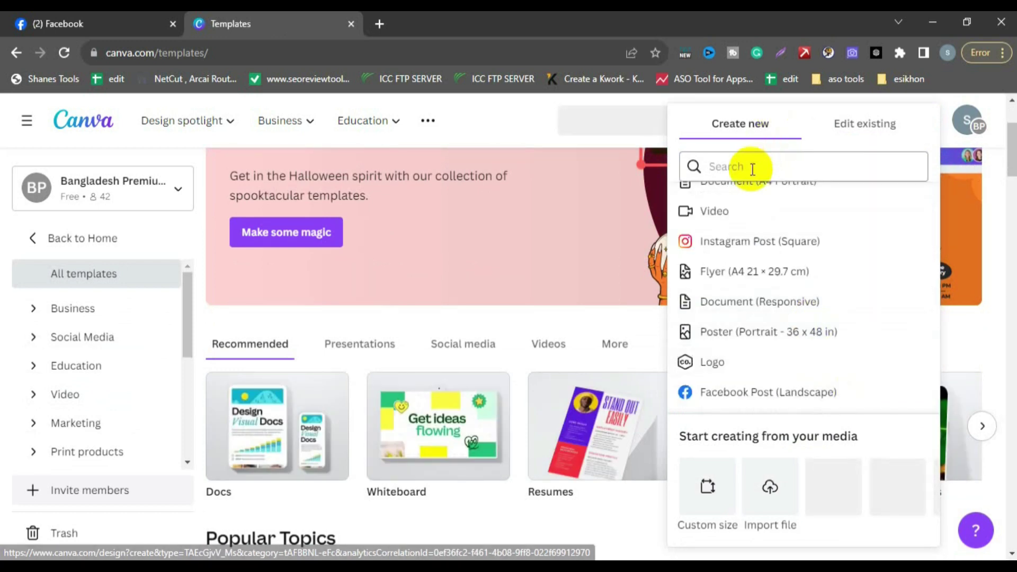
Search the new design types for "twitter" and create a blank Twitter Header design, 1500 × 500 px.
type("tw")
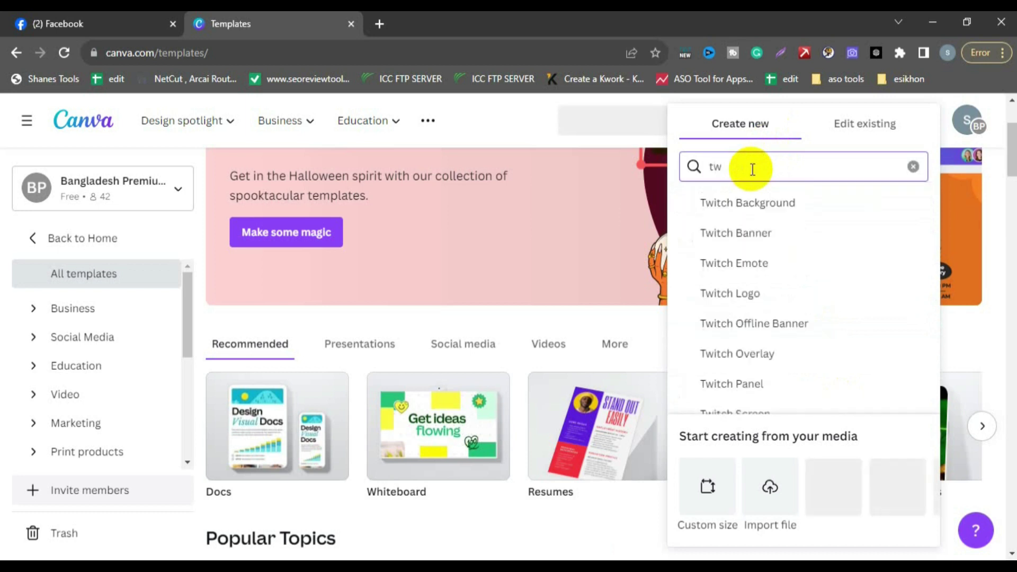
type("itter")
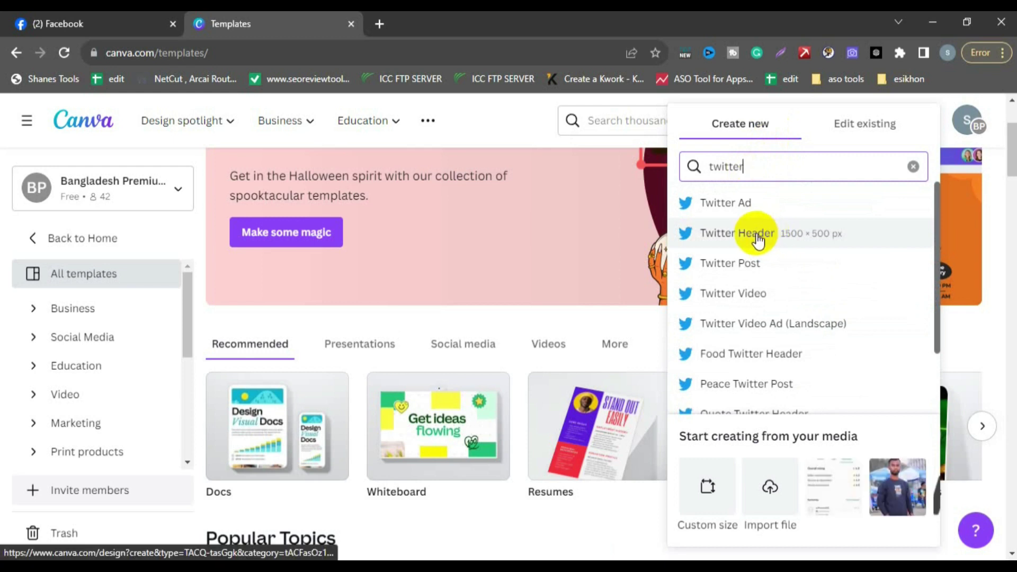
left_click(741, 232)
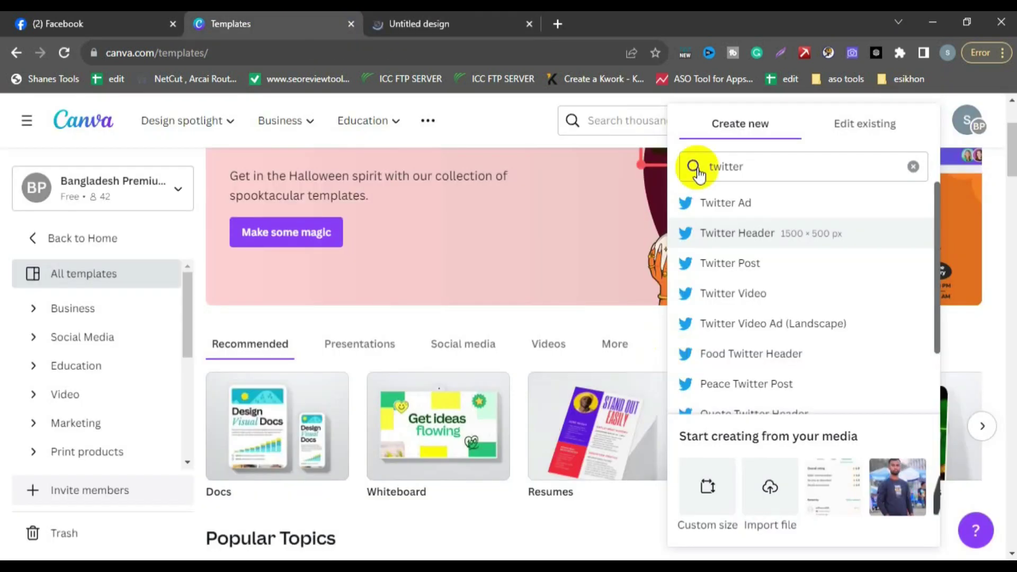
Search the new design types for "twitter" again and compare the Twitter formats with the "twitter cover photo size" Google window.
left_click(505, 117)
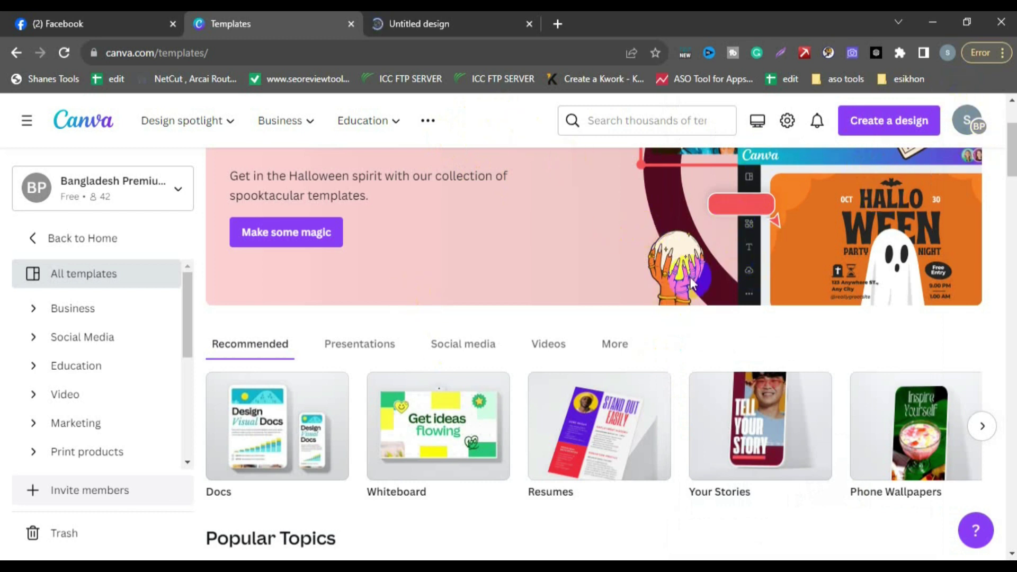
left_click(896, 126)
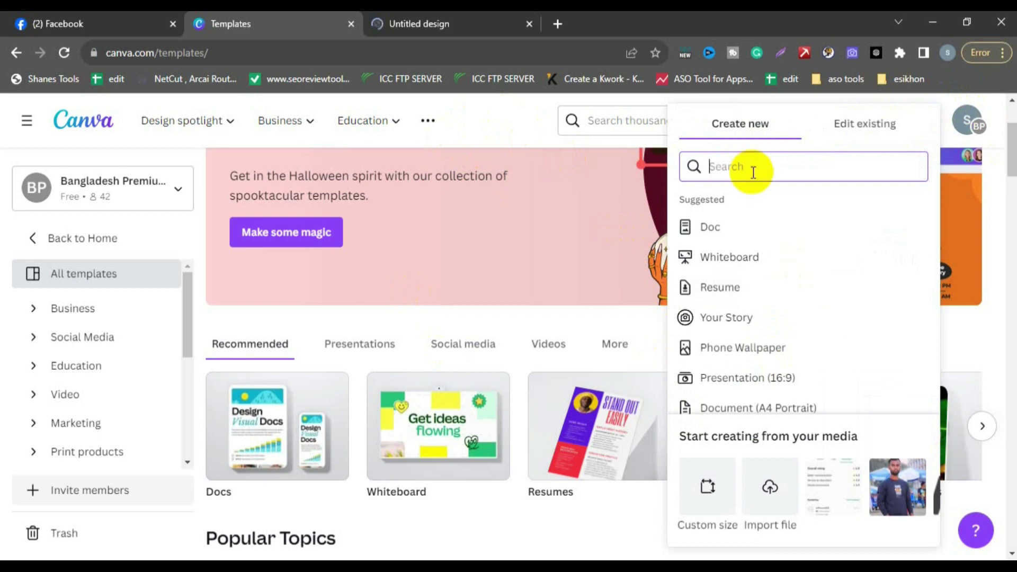
type("tw")
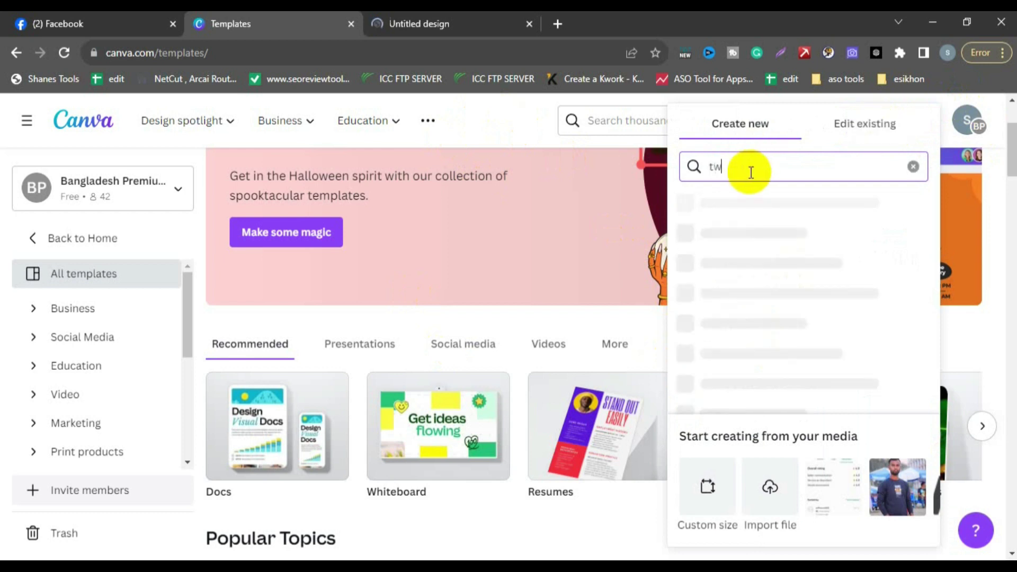
type("tter")
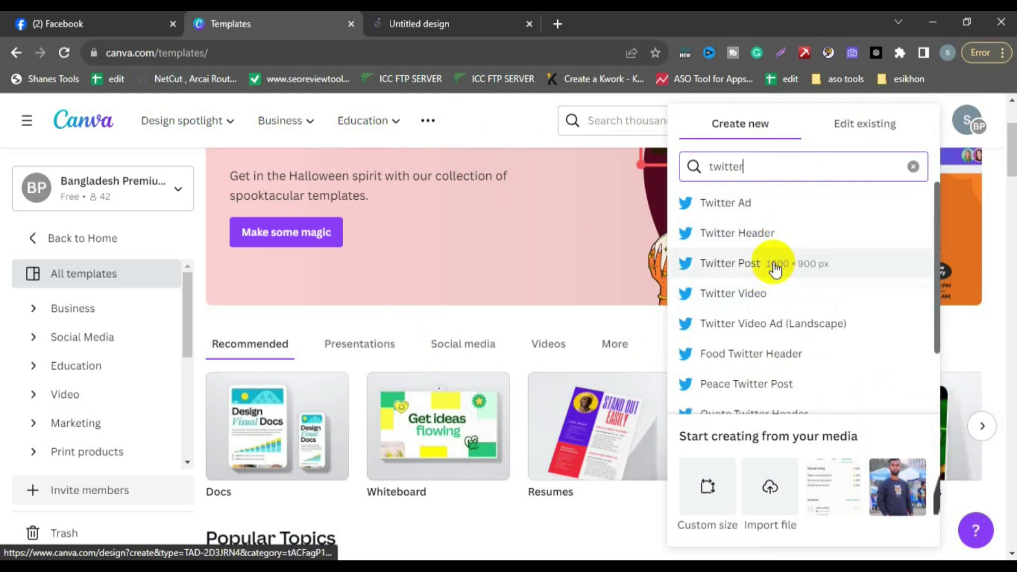
scroll(752, 365, "down", 2)
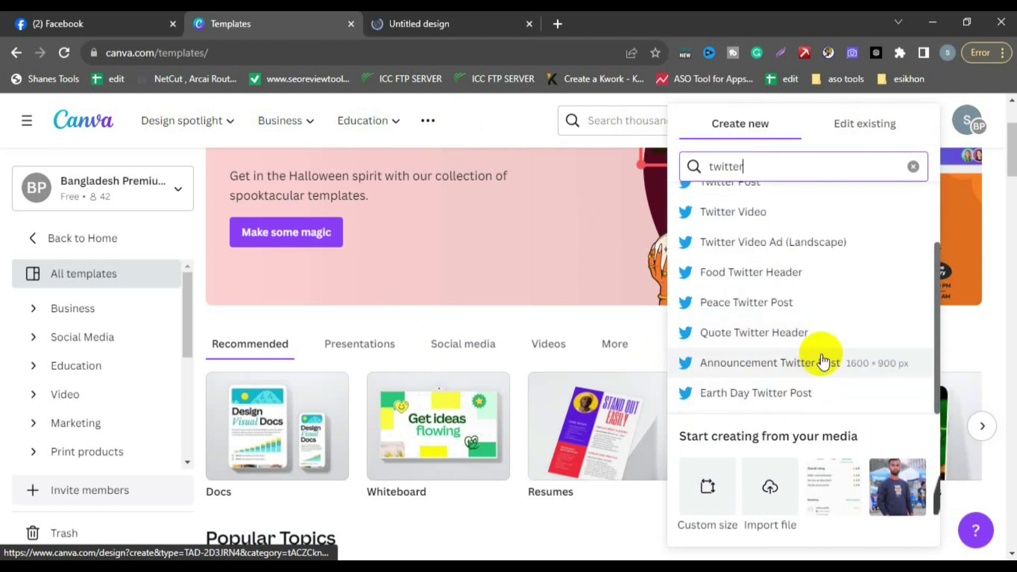
scroll(795, 227, "up", 2)
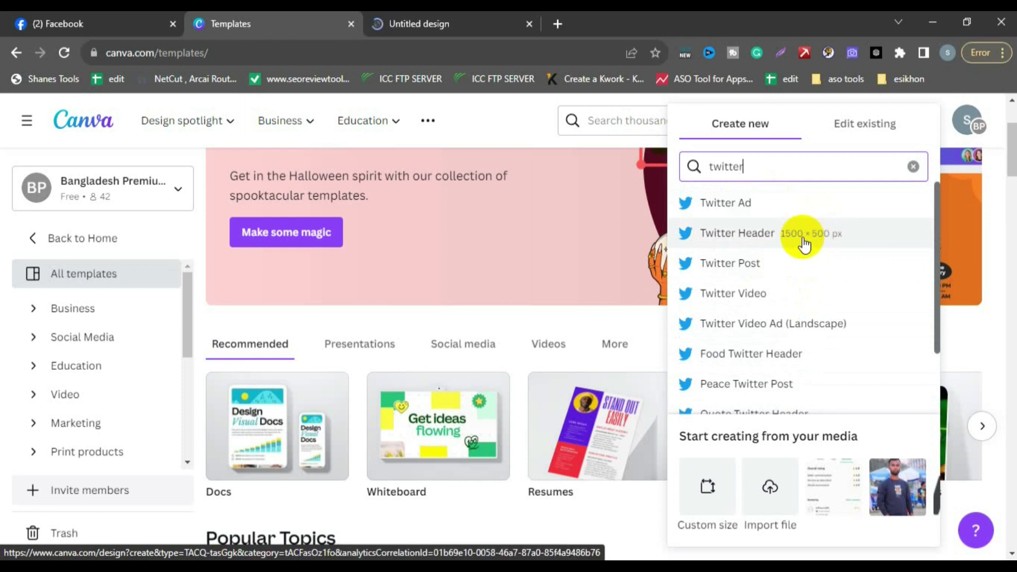
left_click(458, 567)
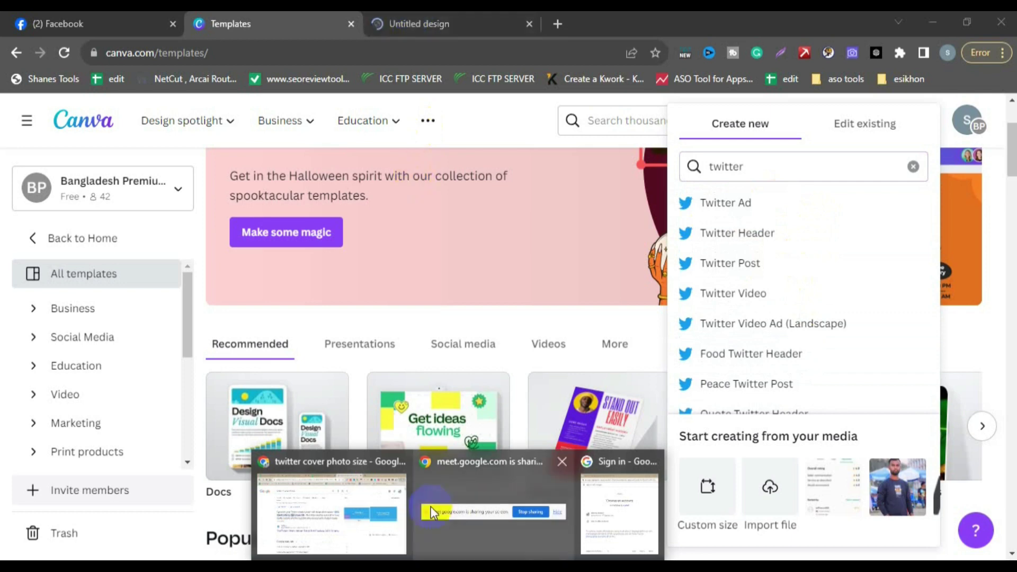
left_click(358, 518)
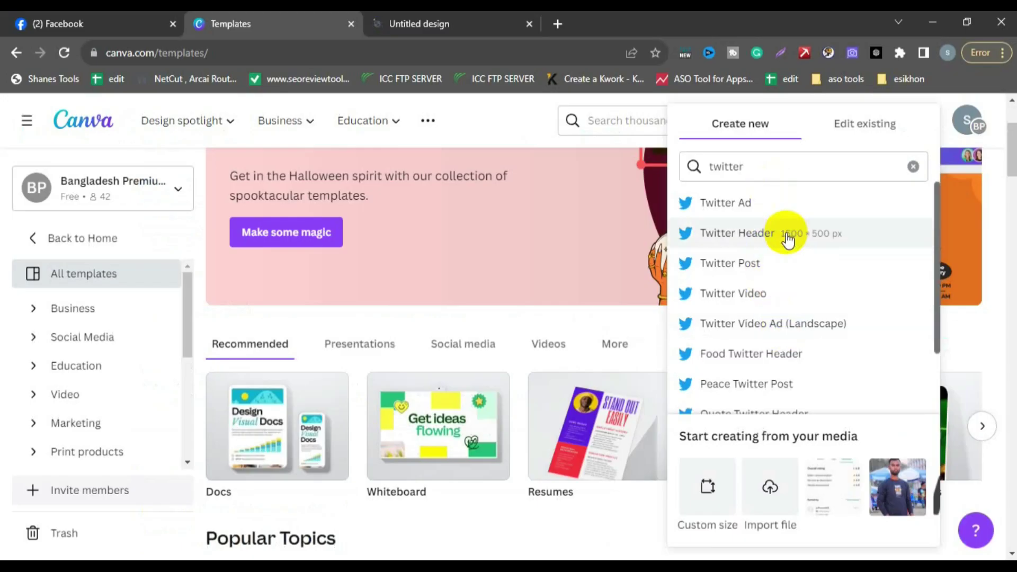
Switch to the new untitled design and close the Facebook tab.
left_click(424, 23)
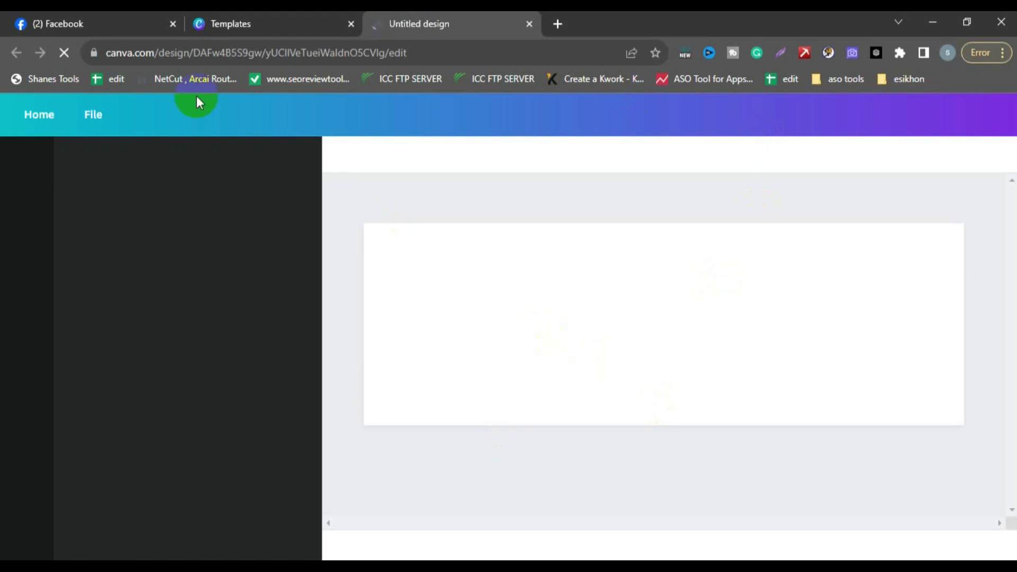
left_click(171, 24)
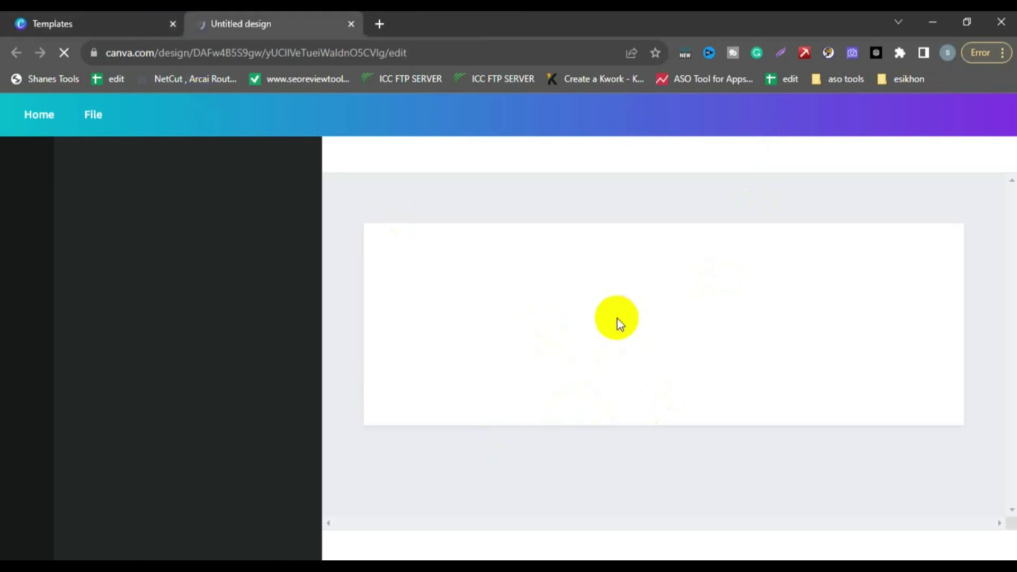
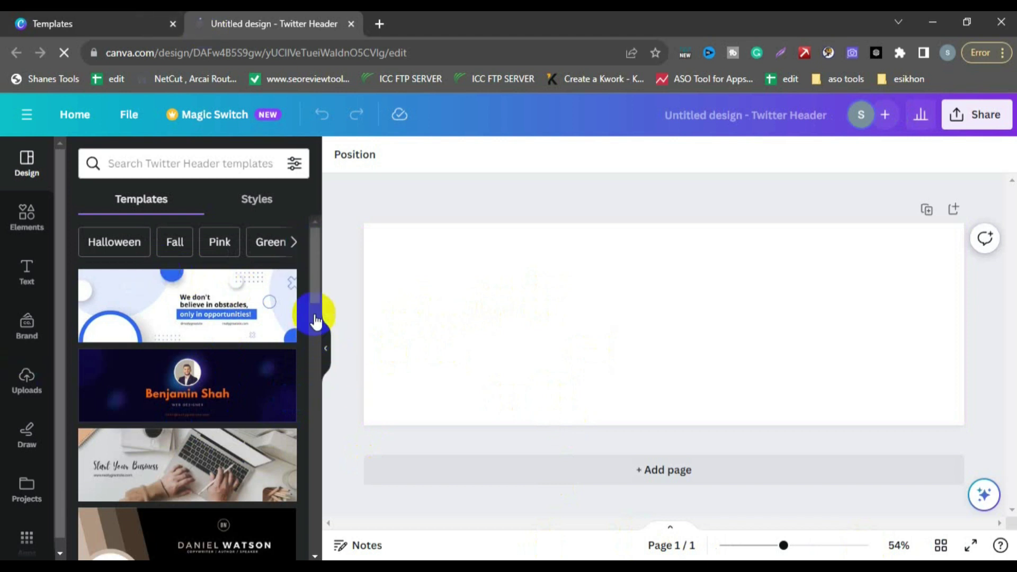
Apply the Blue and White Modern Tech Web Developer Twitter Header template and check its background and photo elements.
scroll(306, 291, "down", 1)
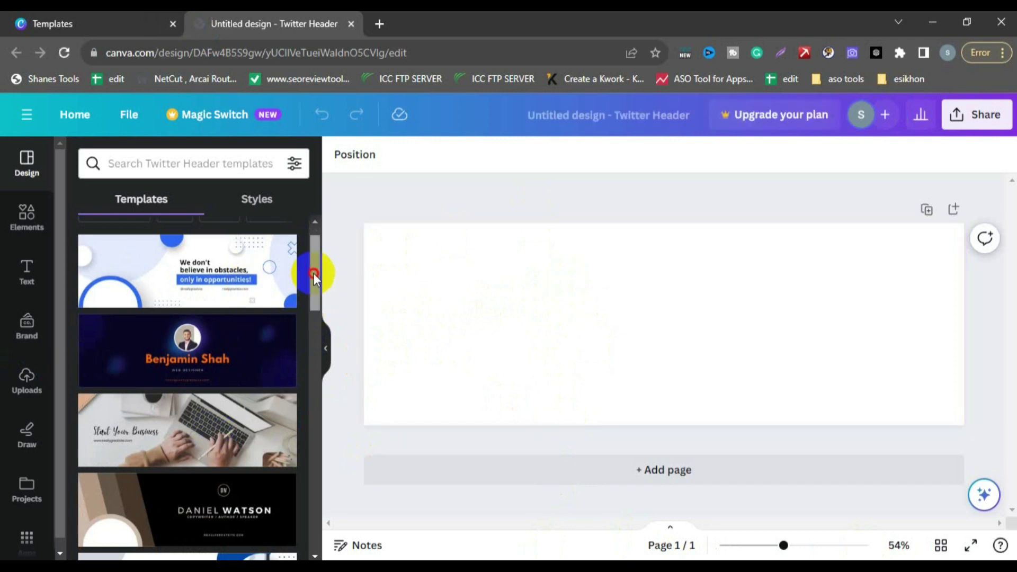
left_click_drag(315, 279, 314, 396)
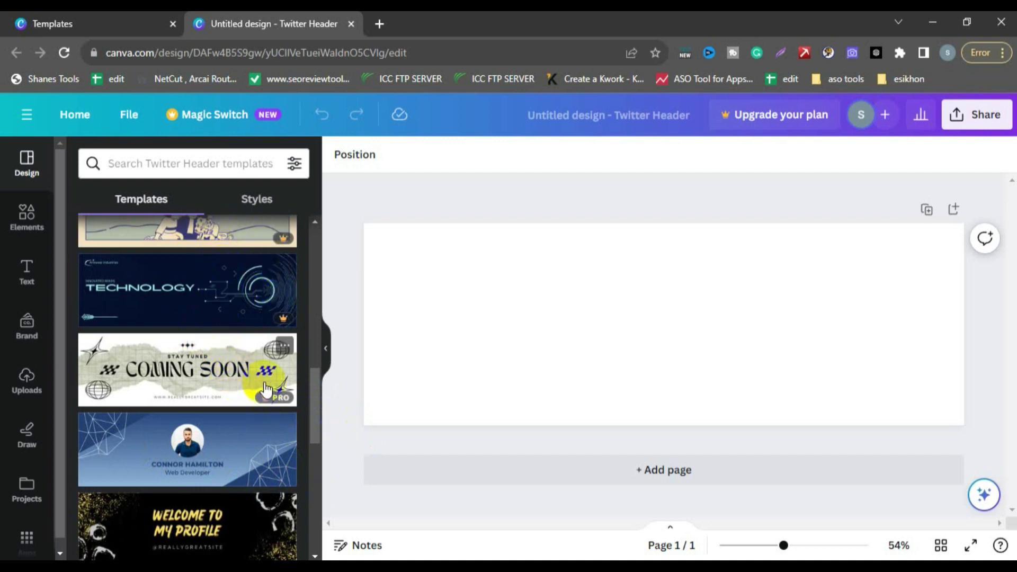
left_click(179, 447)
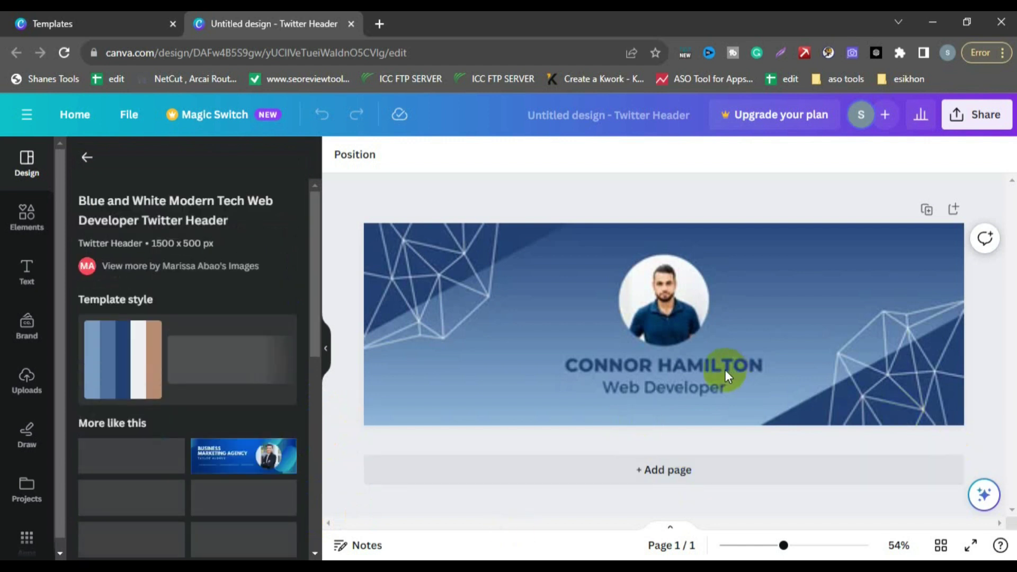
left_click(492, 390)
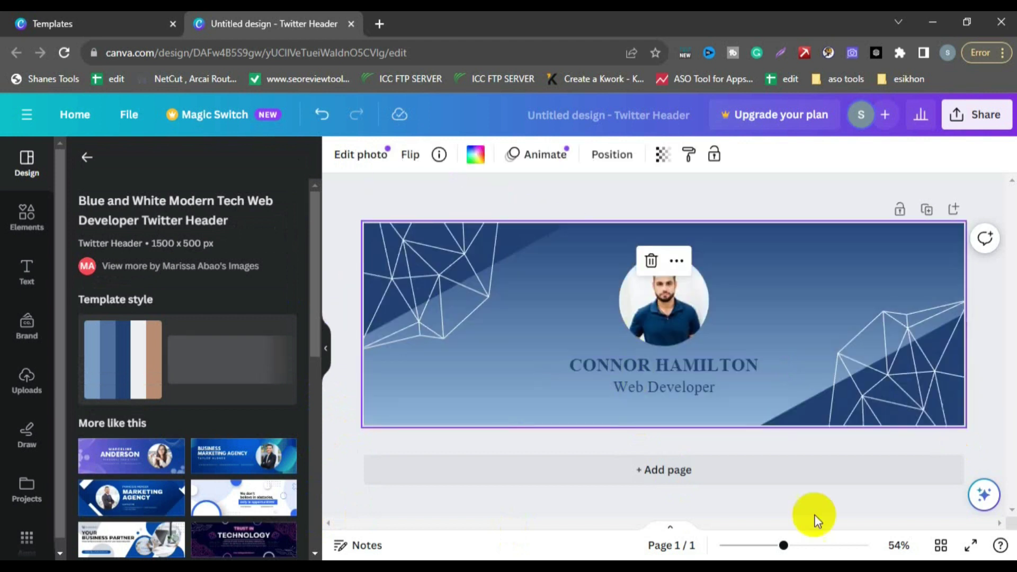
left_click(664, 291)
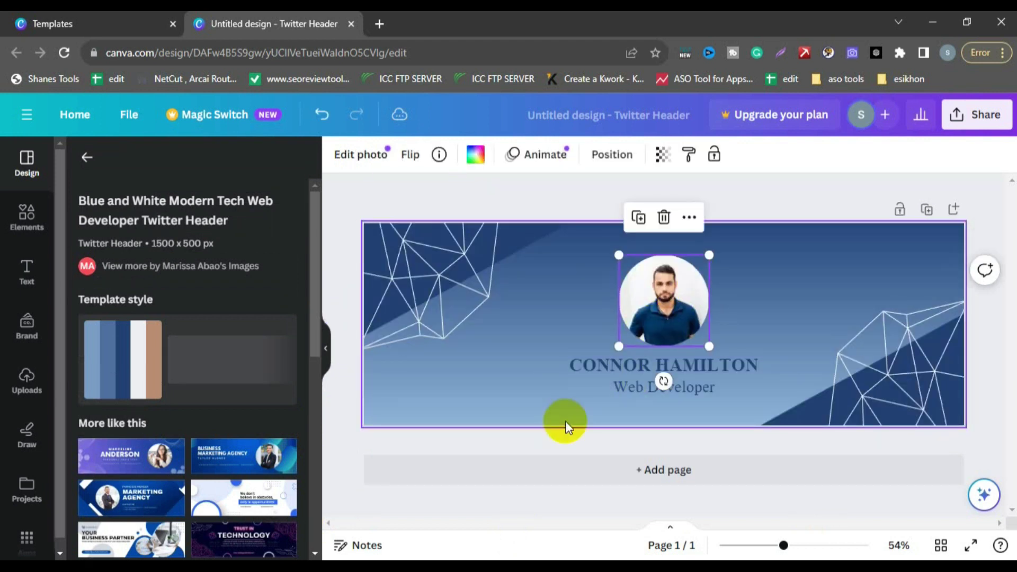
left_click(409, 188)
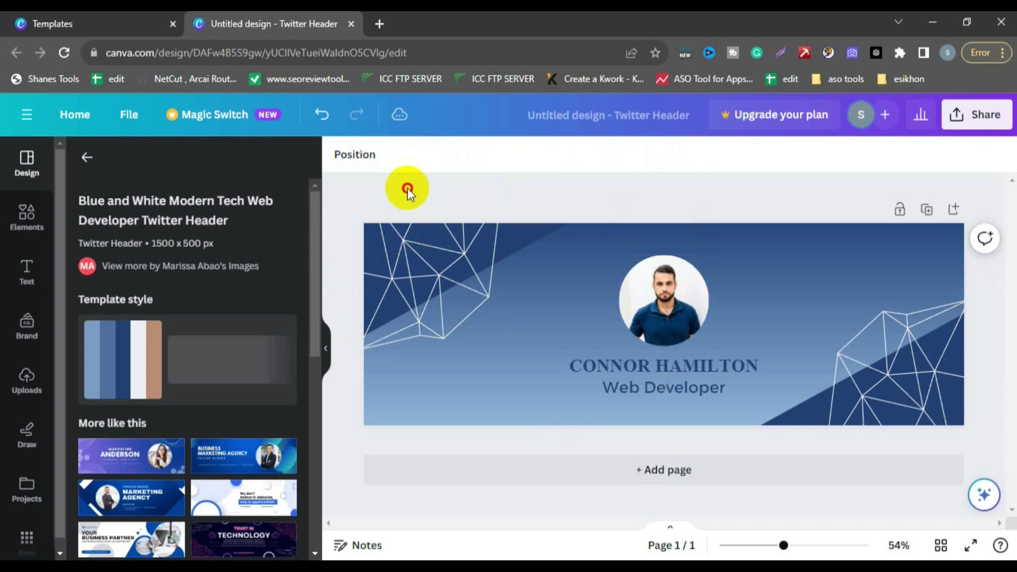
Delete the round portrait photo above the name in the header, along with its frame.
left_click(659, 295)
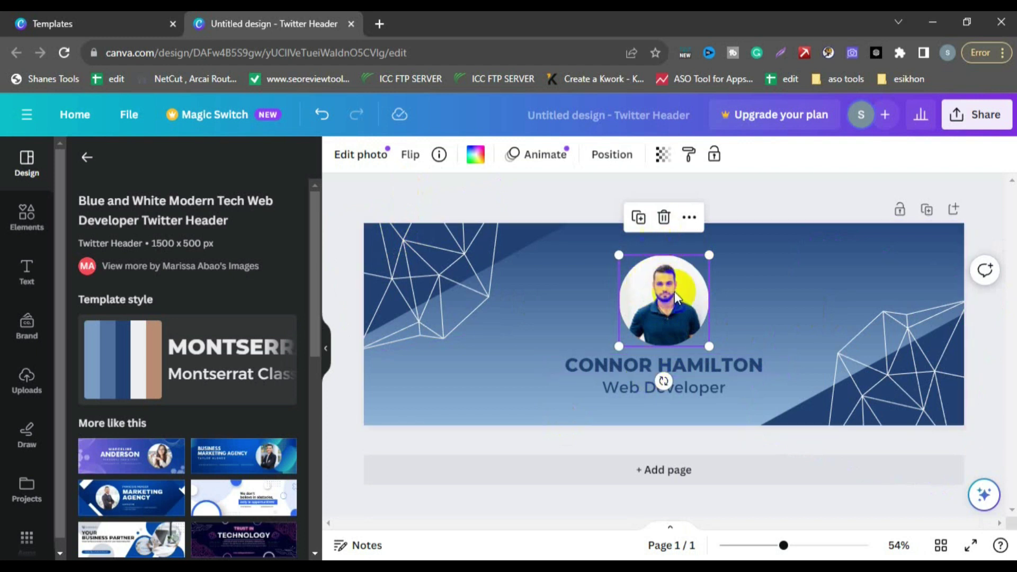
left_click(665, 218)
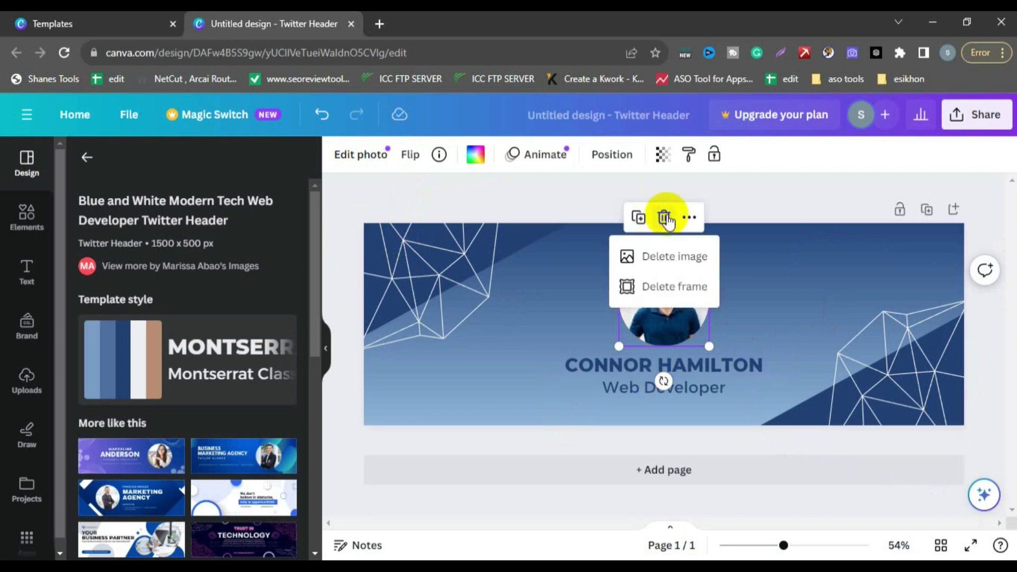
left_click(651, 259)
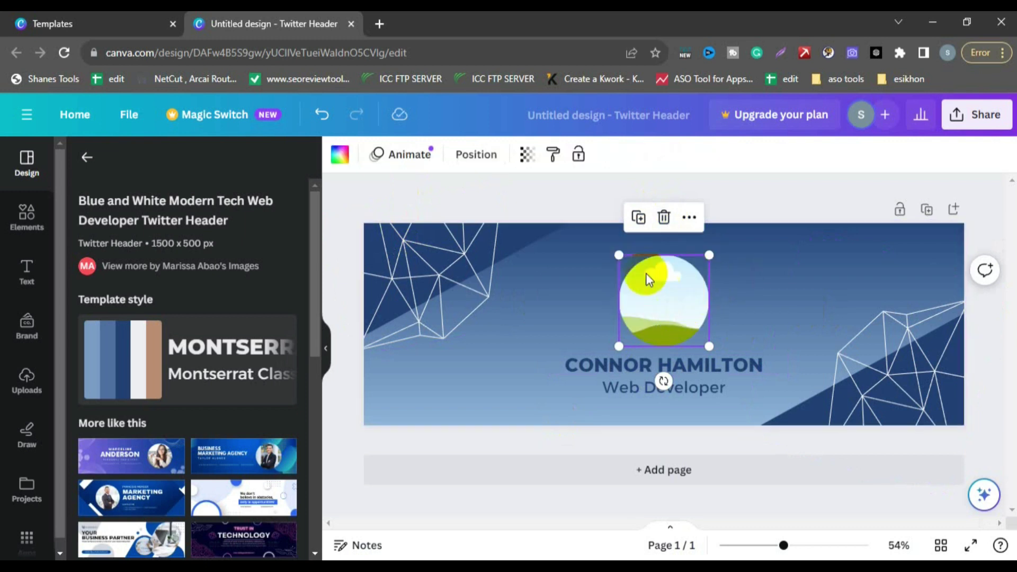
left_click(664, 217)
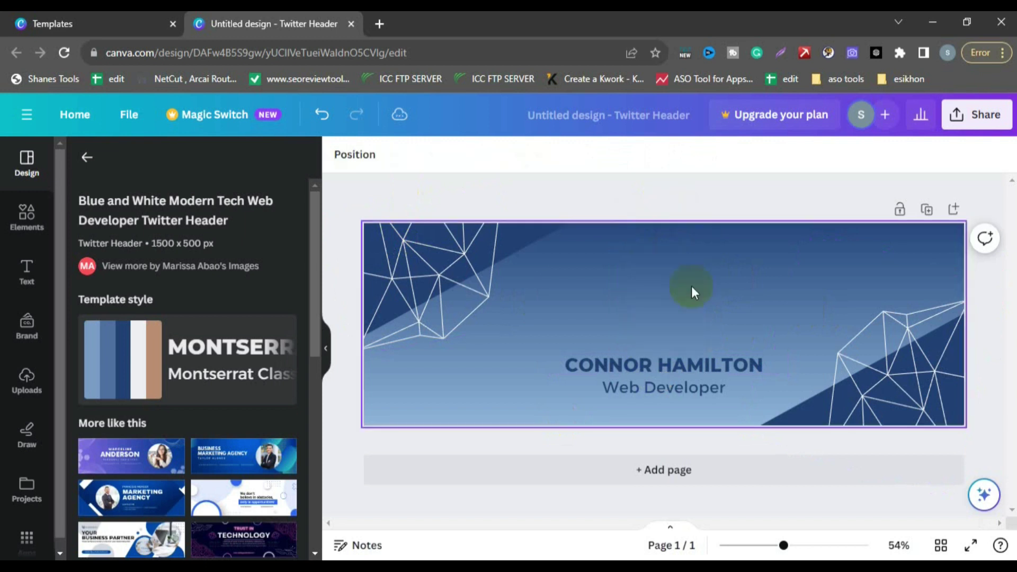
Delete the placeholder name and the "Web Developer" line from the header.
left_click(565, 364)
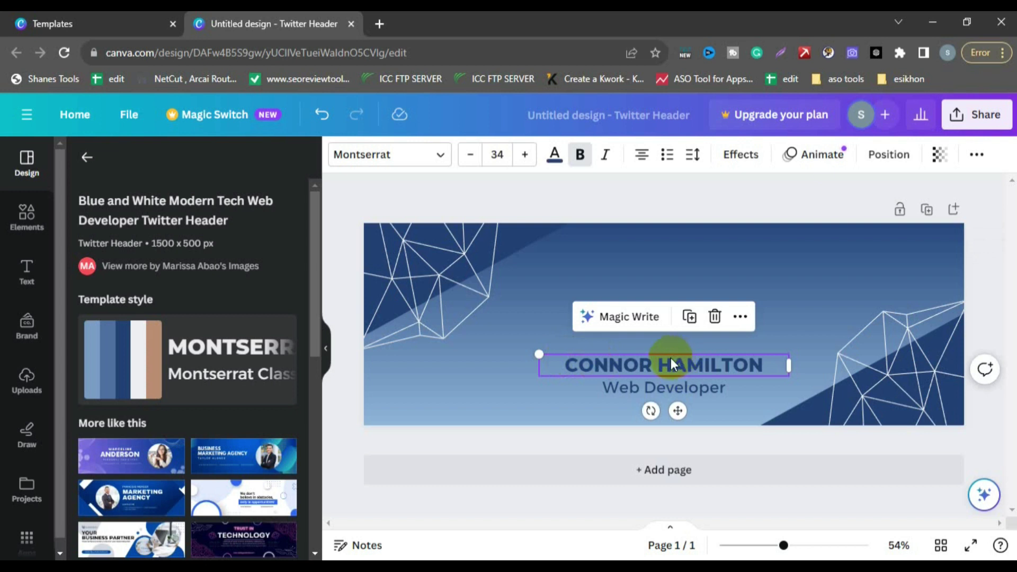
left_click(717, 316)
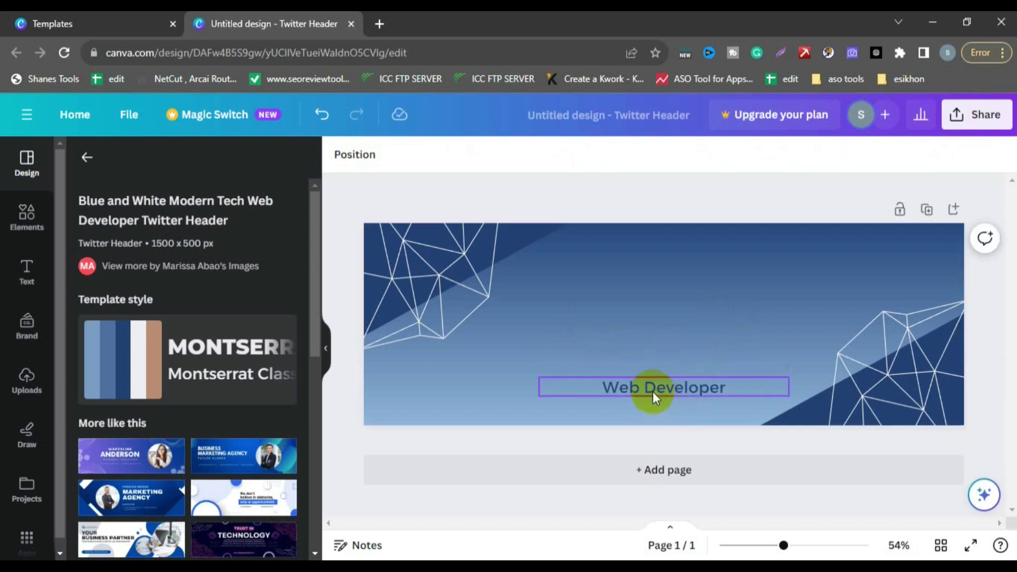
left_click(653, 390)
left_click(718, 338)
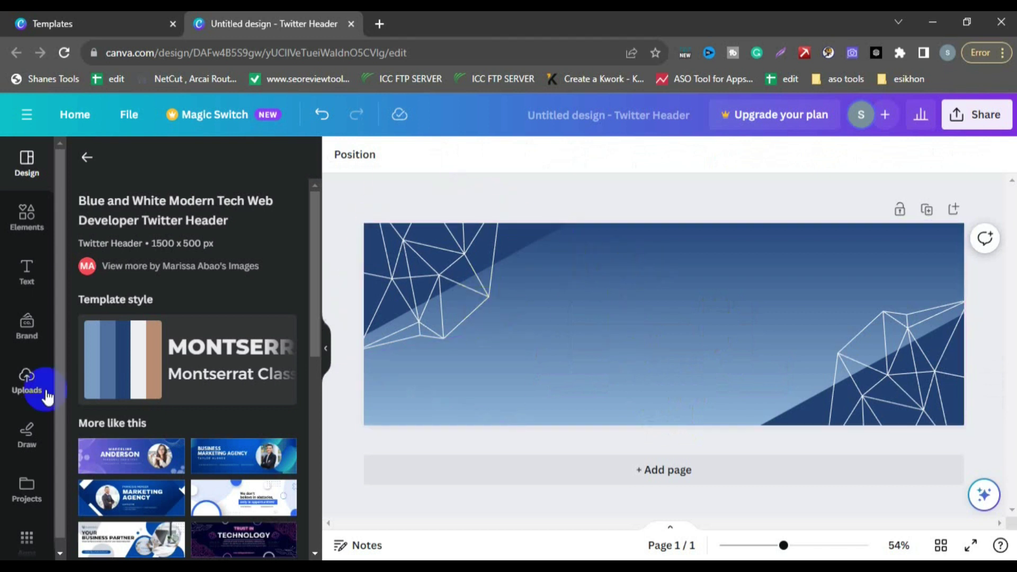
Add a heading reading "Digital Marketing Service" and move it up to the upper middle of the header.
left_click(27, 272)
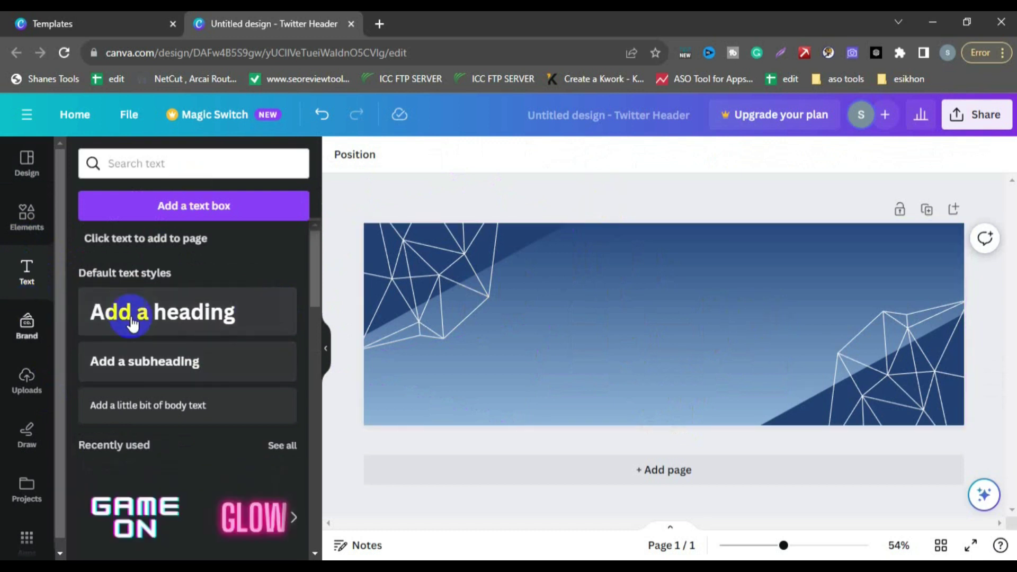
left_click(149, 324)
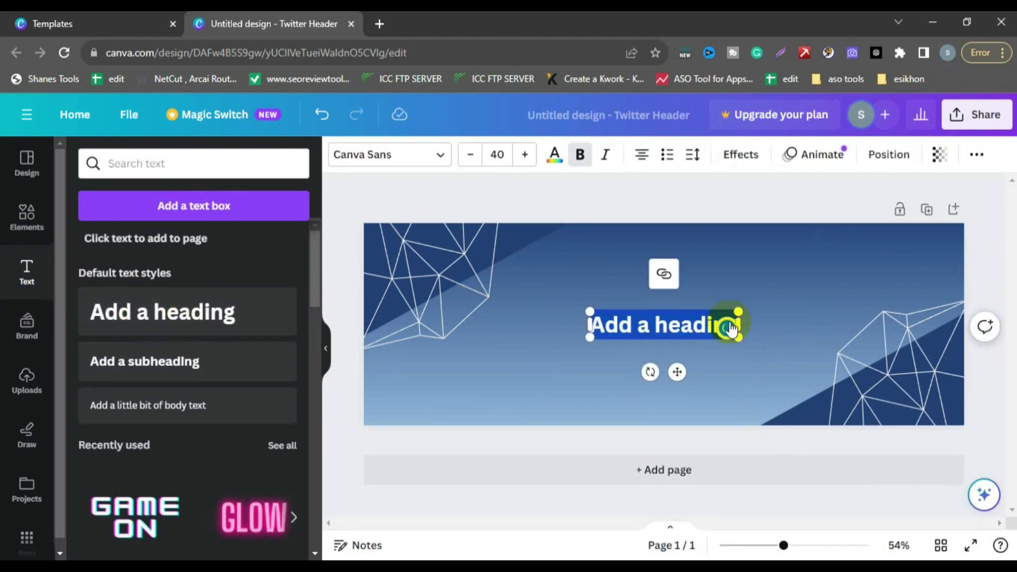
left_click(24, 270)
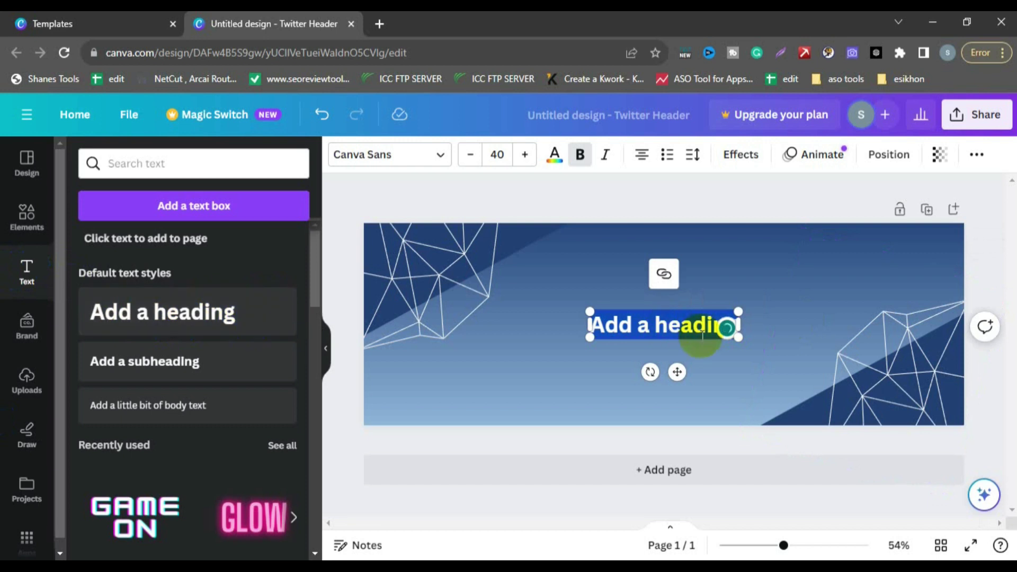
type("Di")
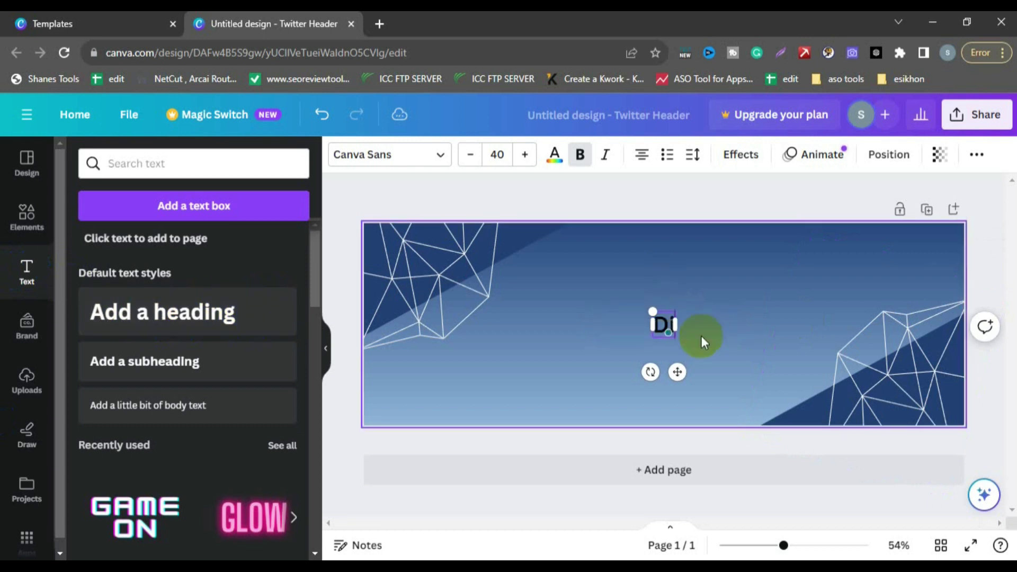
type("gital")
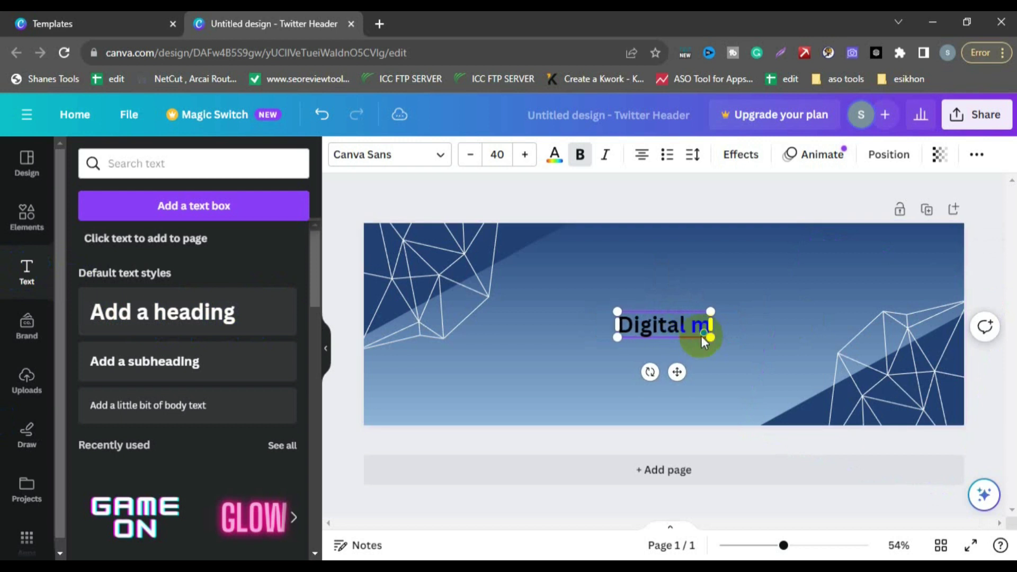
type(" Marketing")
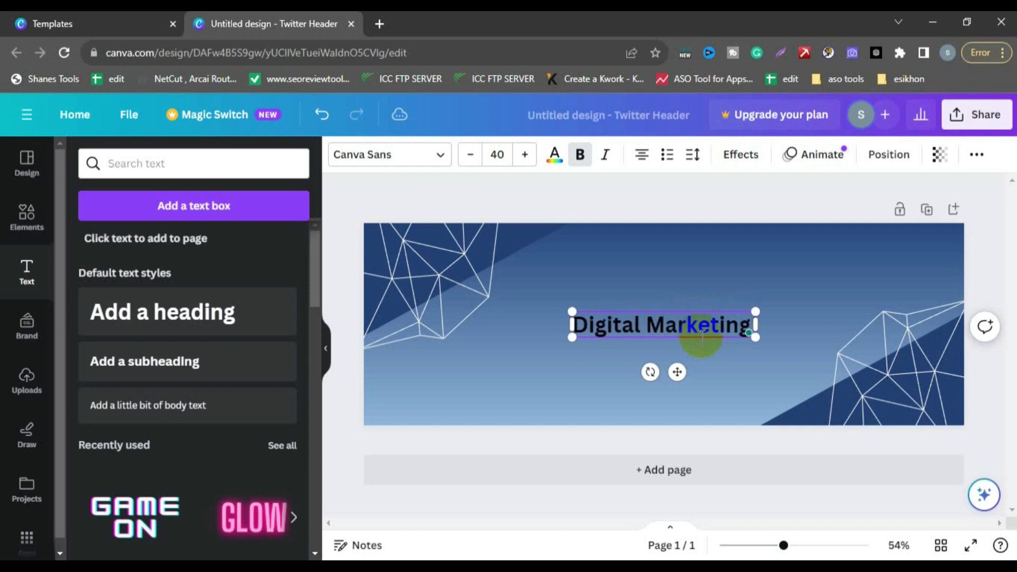
type(" Ser")
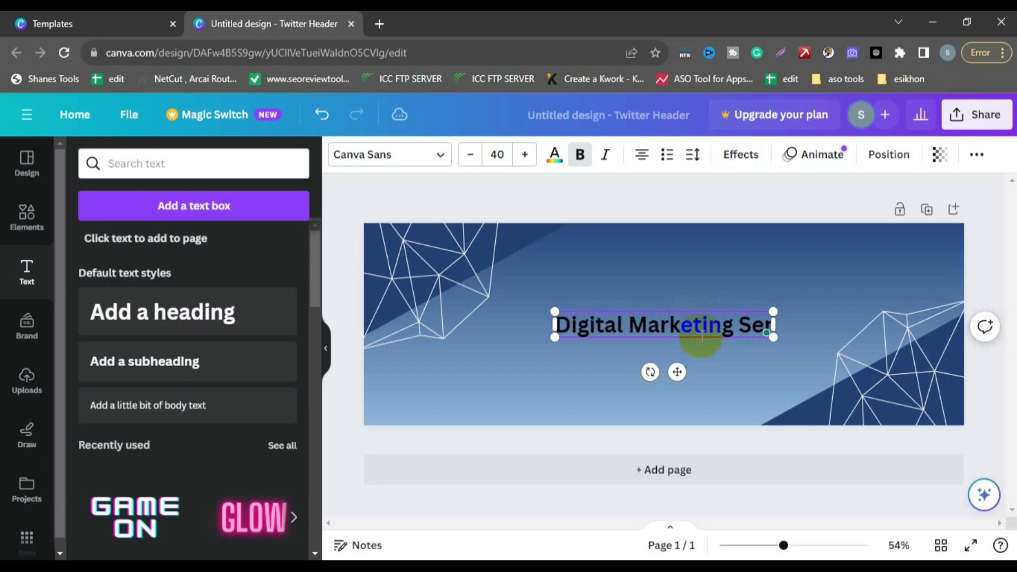
type("vice")
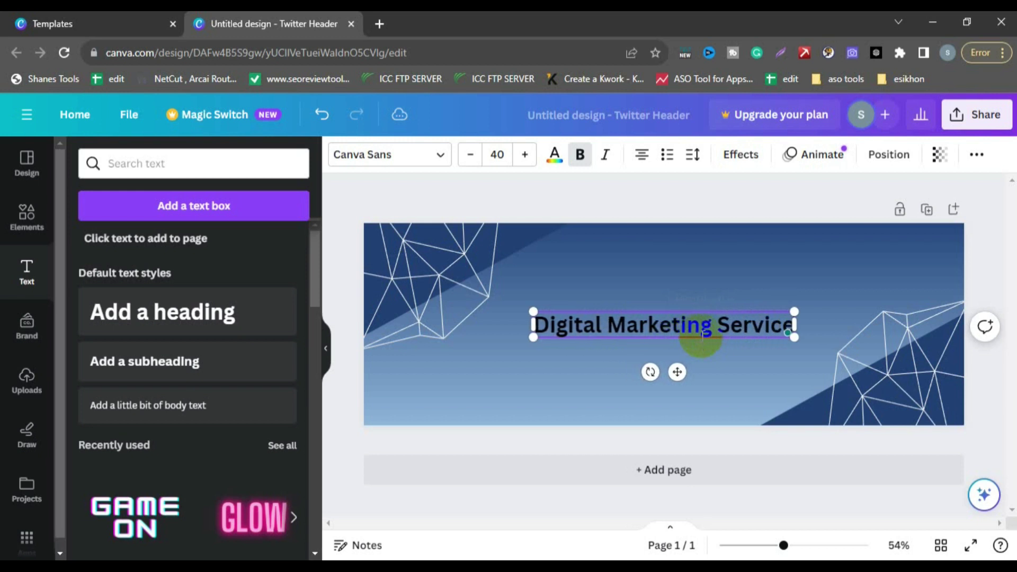
left_click(677, 372)
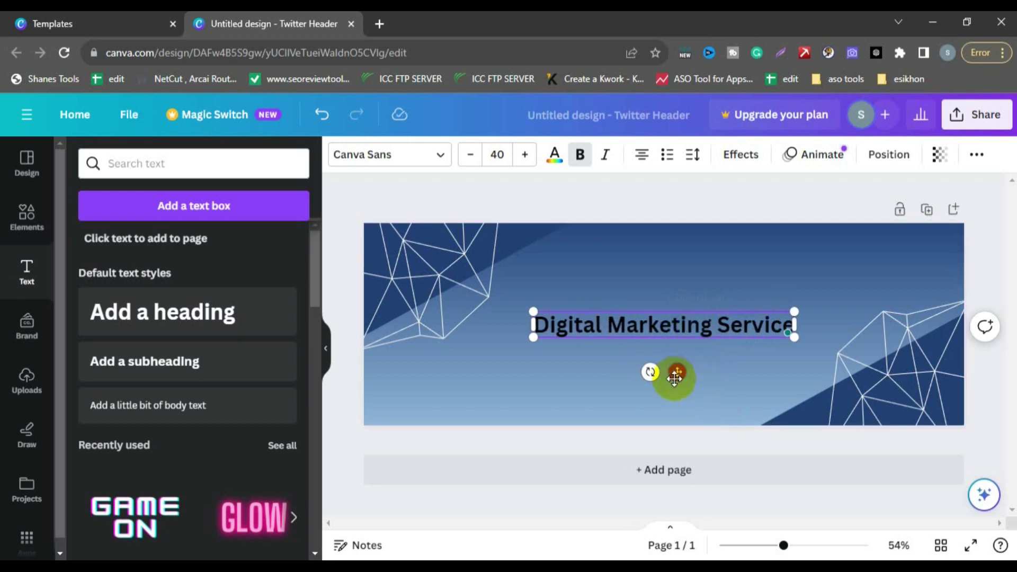
left_click_drag(675, 378, 661, 307)
Try the bold toggle, text colour choices and font list on the "Digital Marketing Service" heading.
left_click(527, 256)
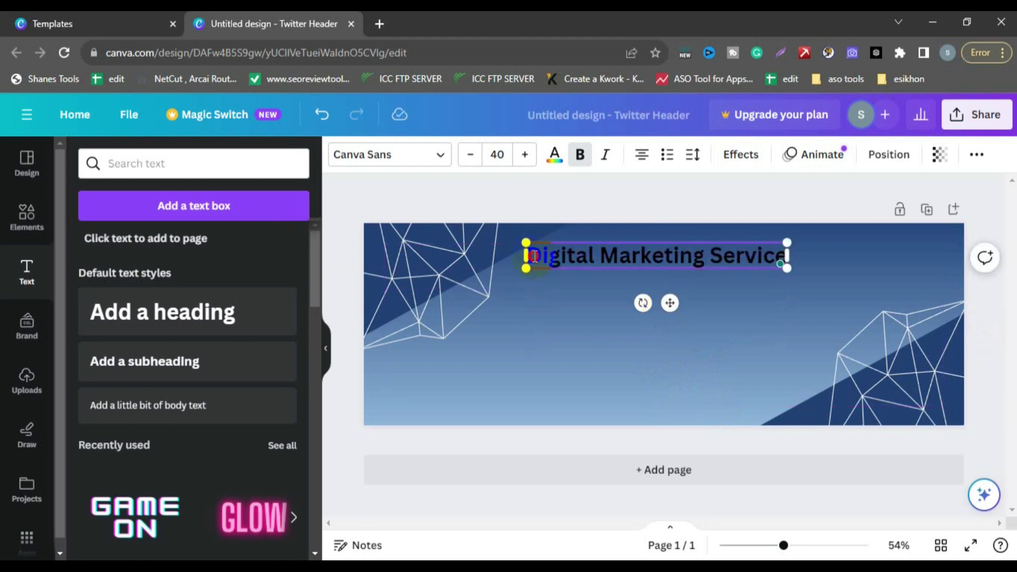
left_click_drag(534, 257, 767, 263)
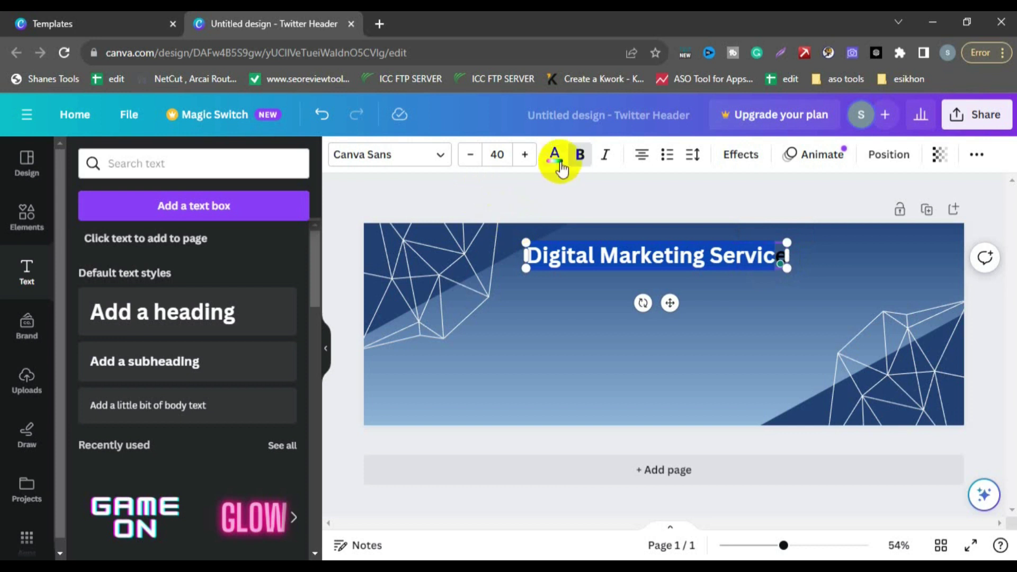
left_click(579, 164)
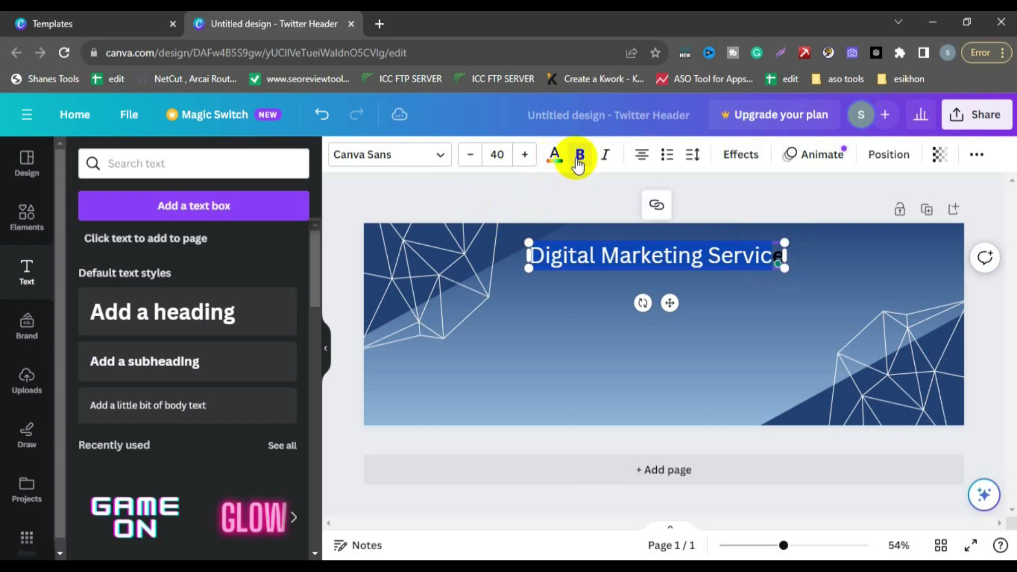
left_click(579, 161)
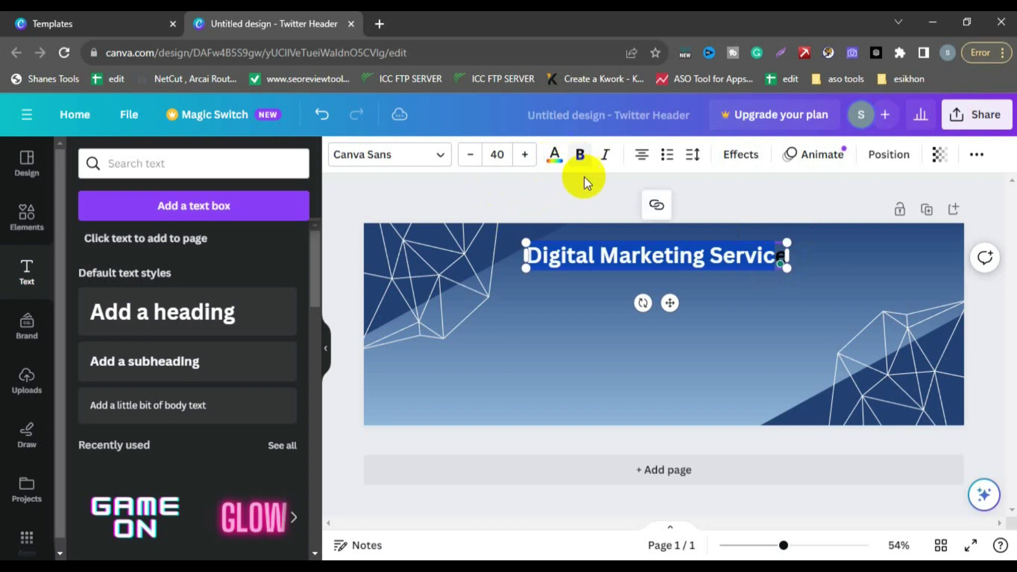
left_click(555, 161)
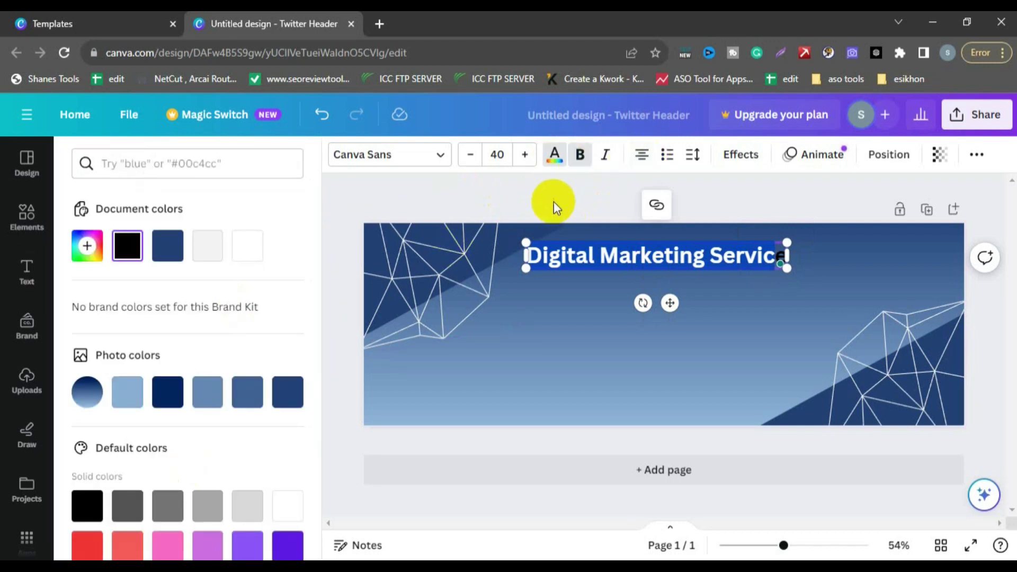
left_click(554, 154)
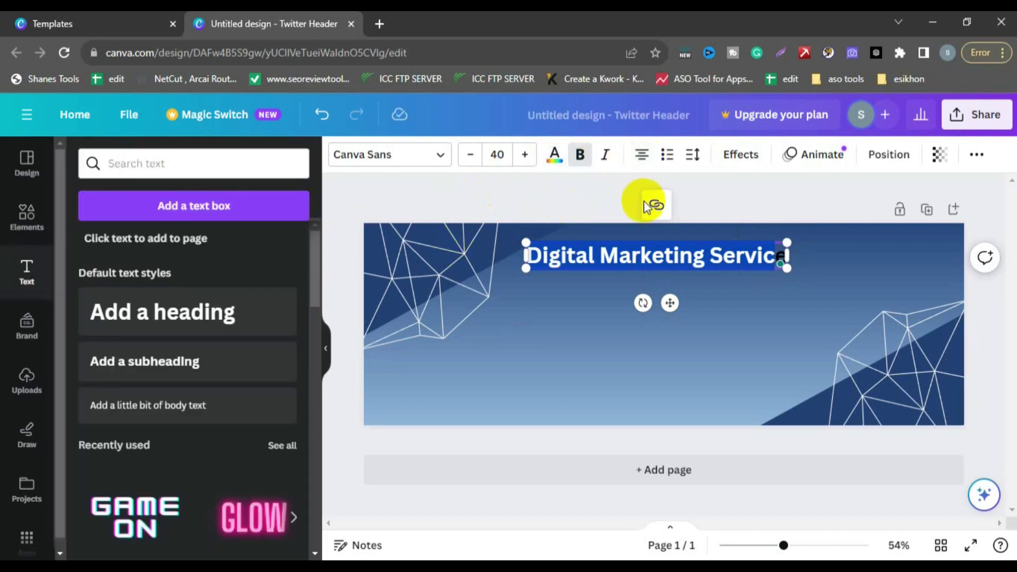
left_click(443, 156)
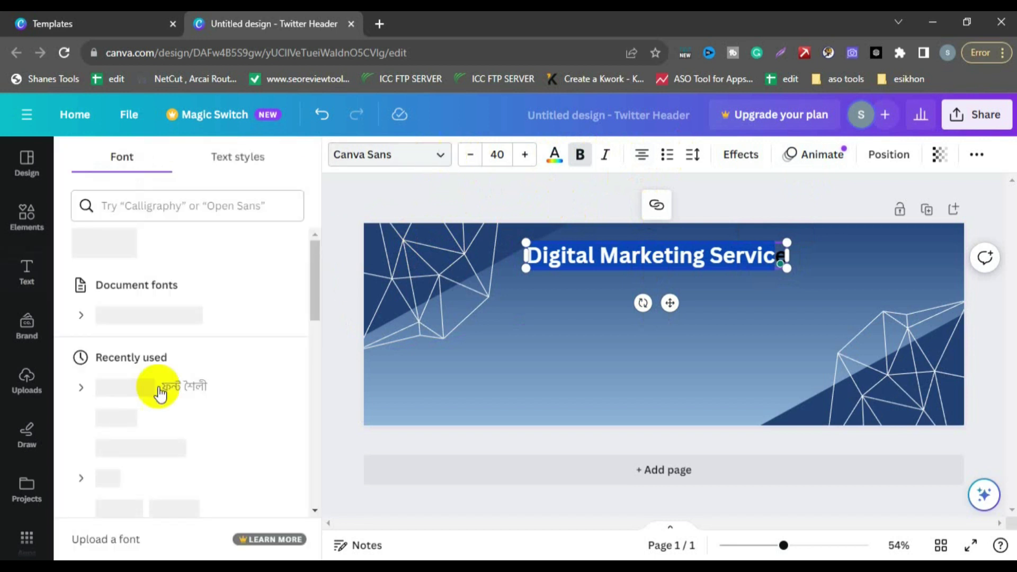
left_click(108, 341)
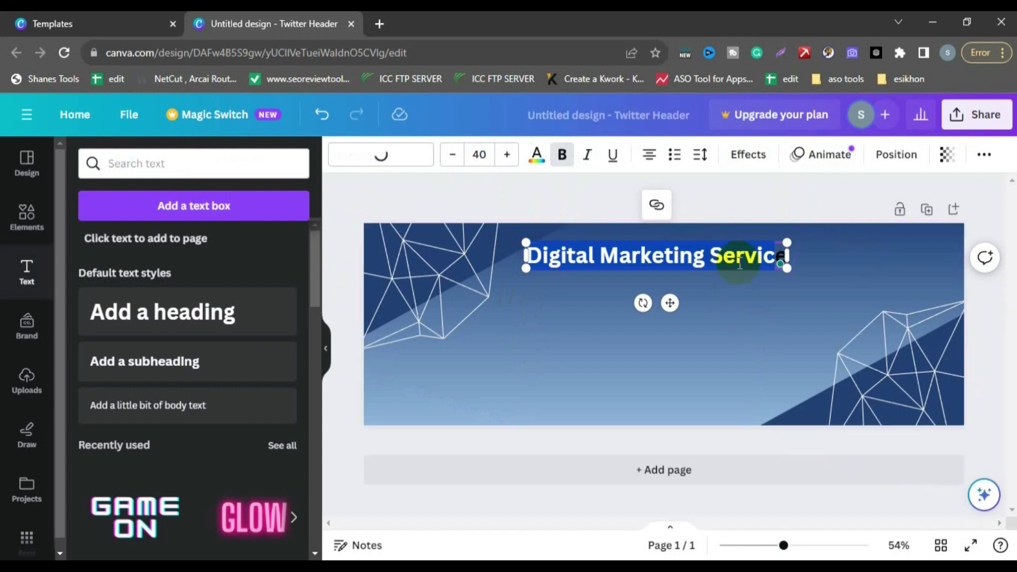
left_click(623, 265)
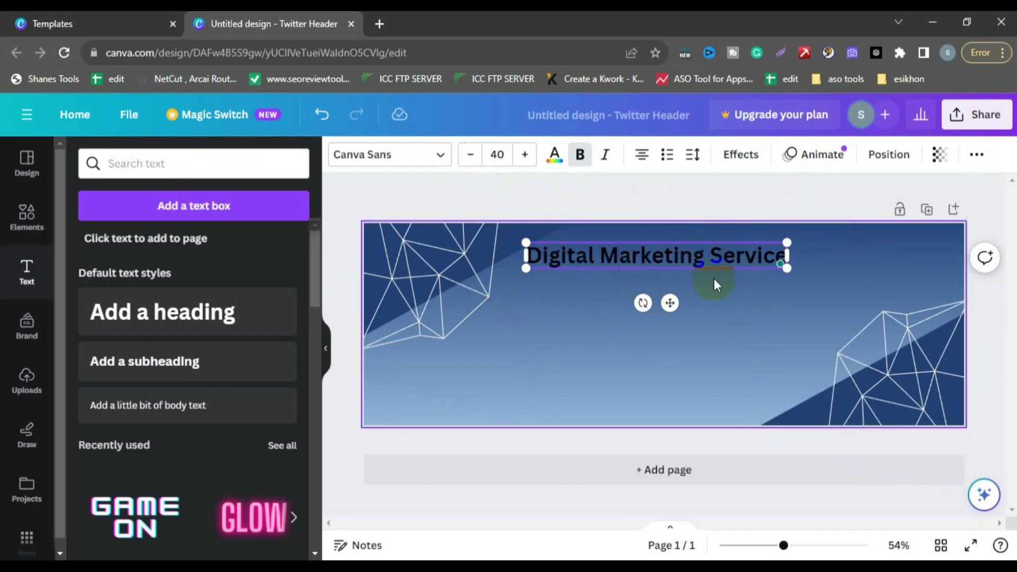
left_click(590, 211)
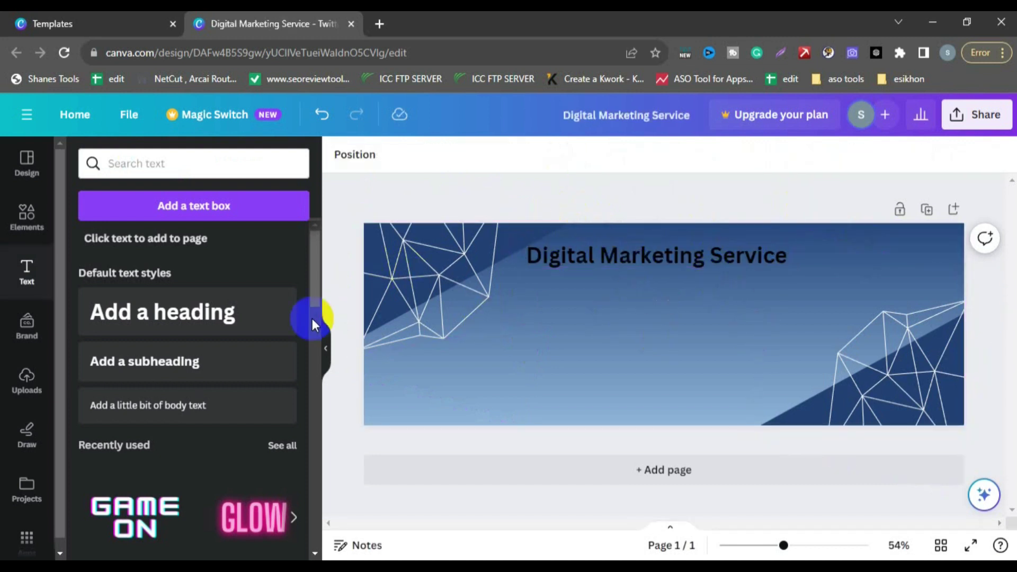
Add a subheading reading "Led Generation" to the header, with a space between the words.
left_click(110, 388)
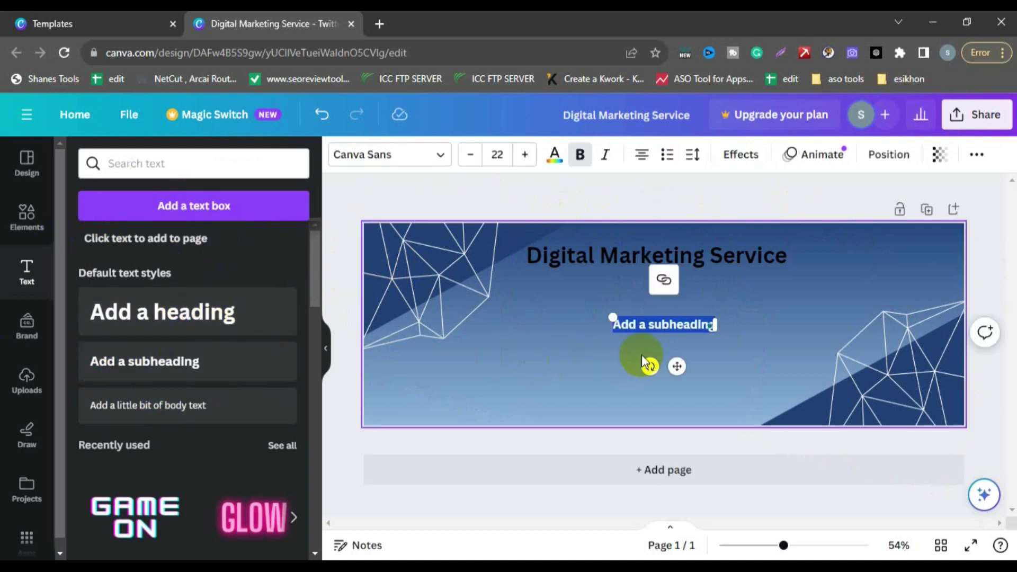
key("BackSpace")
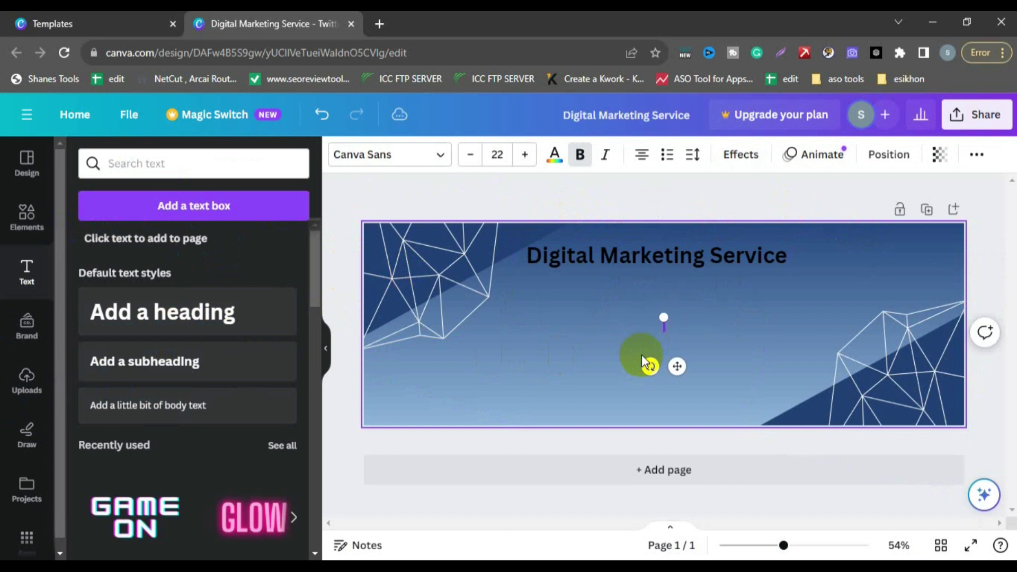
type("LedGe")
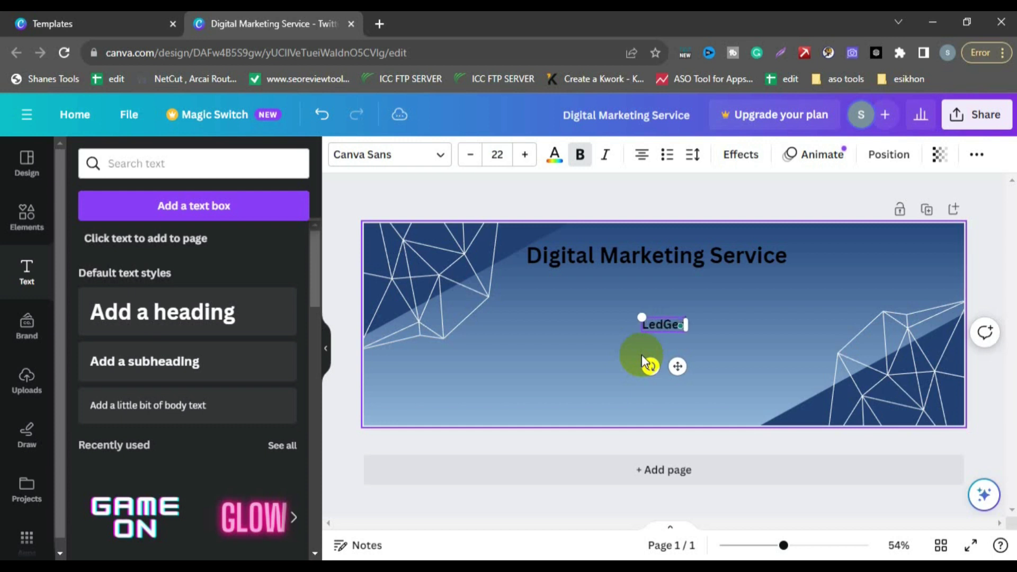
type("neratio")
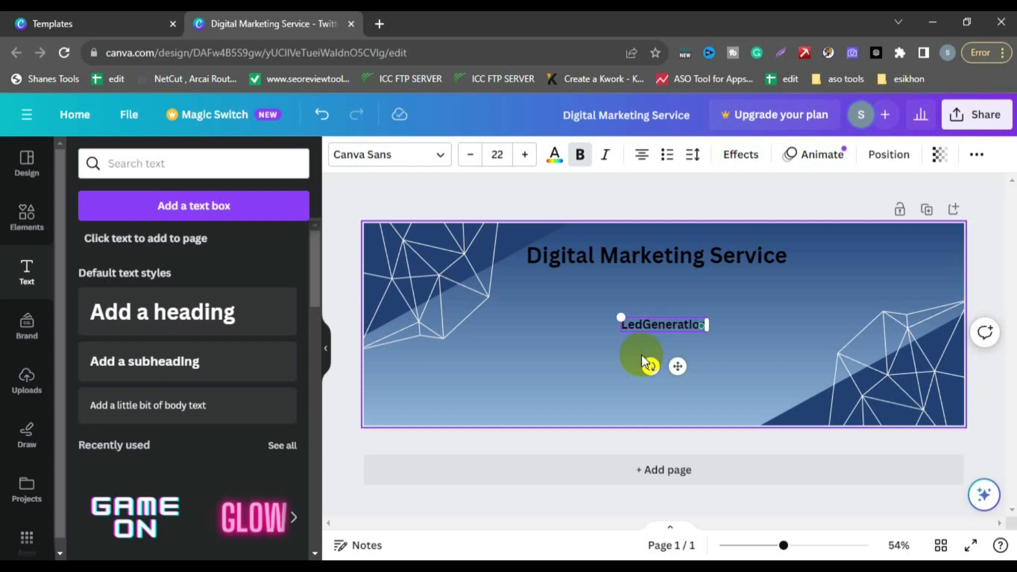
left_click(642, 324)
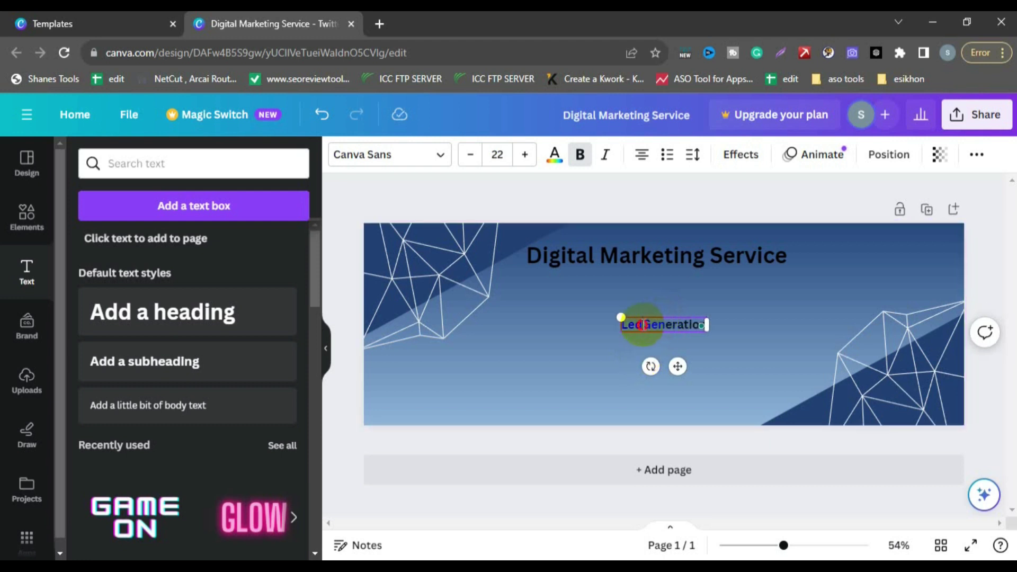
double_click(703, 336)
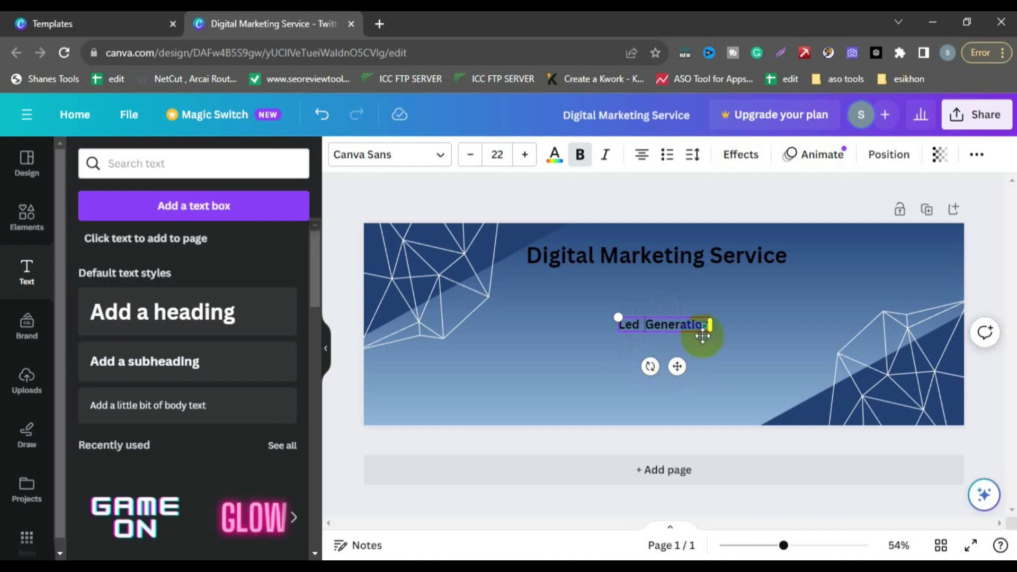
Widen the "Led Generation" text box and move it just below the start of the heading.
left_click_drag(710, 325, 733, 325)
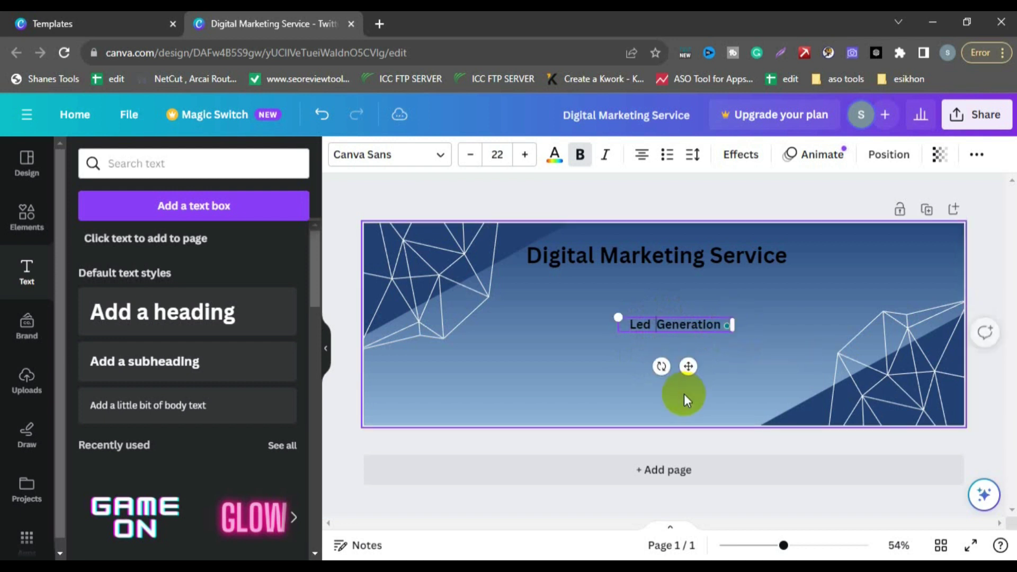
left_click_drag(690, 374, 562, 351)
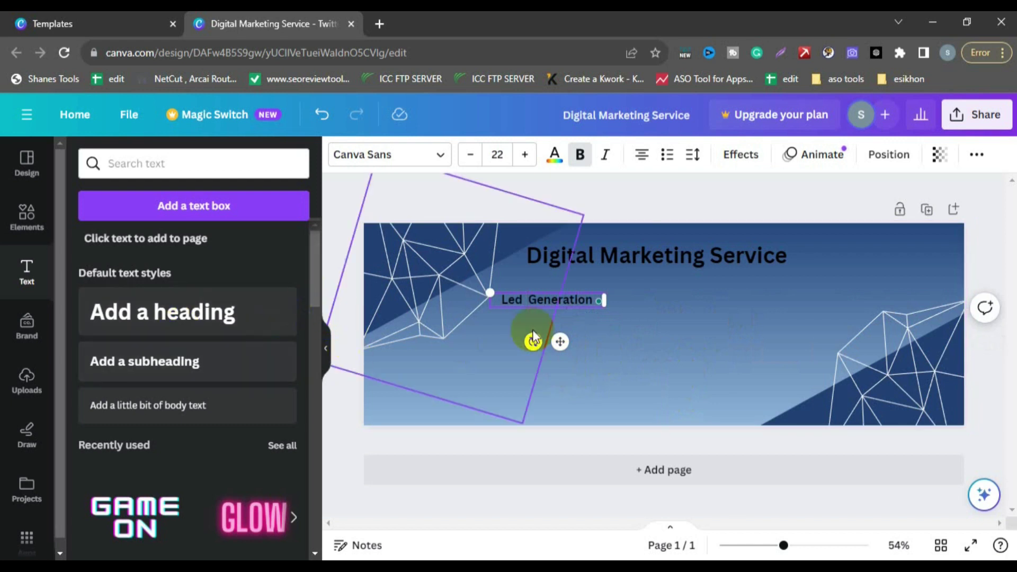
mouse_move(566, 336)
left_mouse_down()
mouse_move(561, 343)
mouse_move(578, 343)
left_mouse_up()
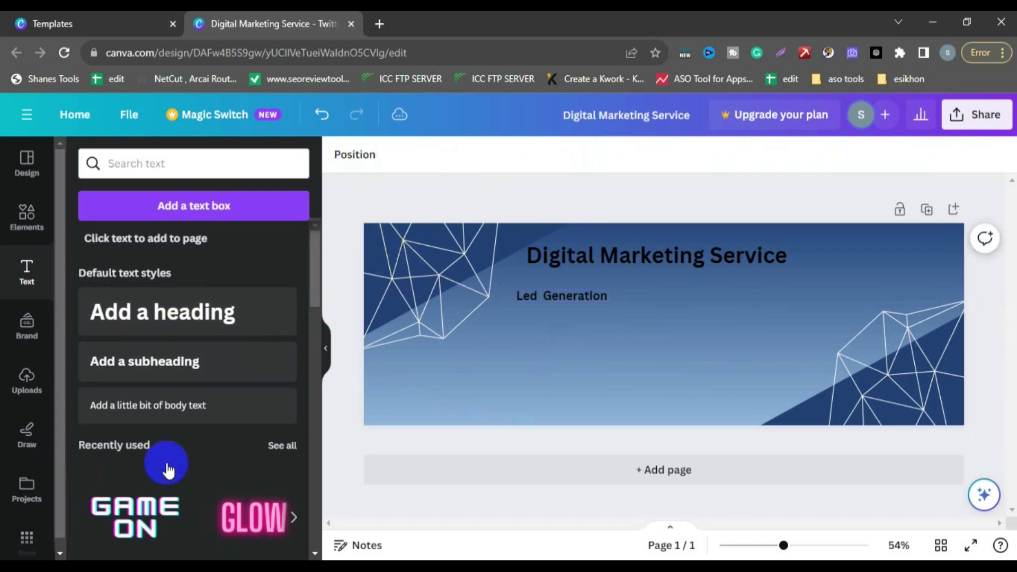
Add a subheading reading "Youtube SEO" and place it beside "Led Generation" on the same line.
left_click(156, 371)
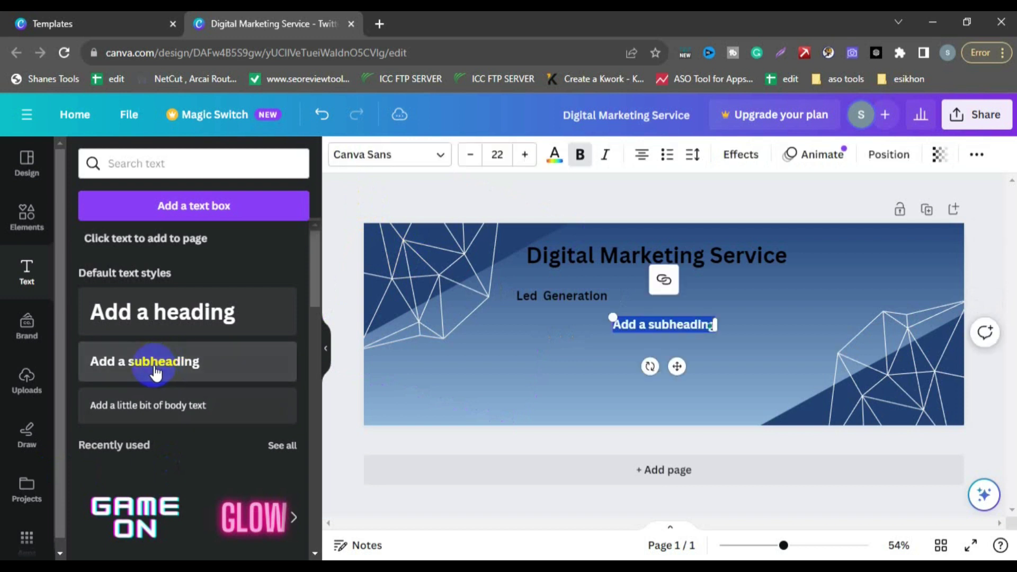
key("BackSpace")
type("You")
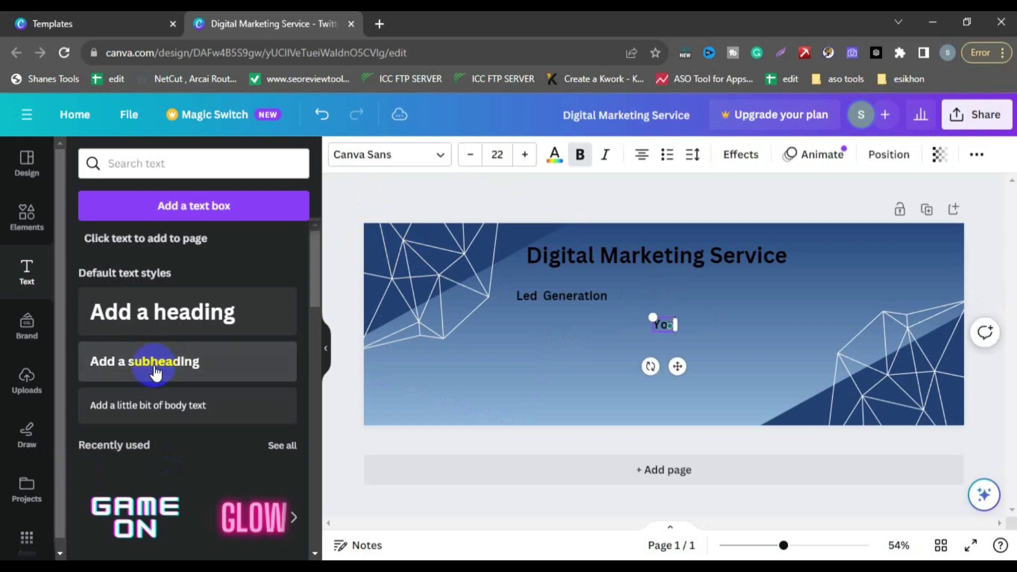
type("tub")
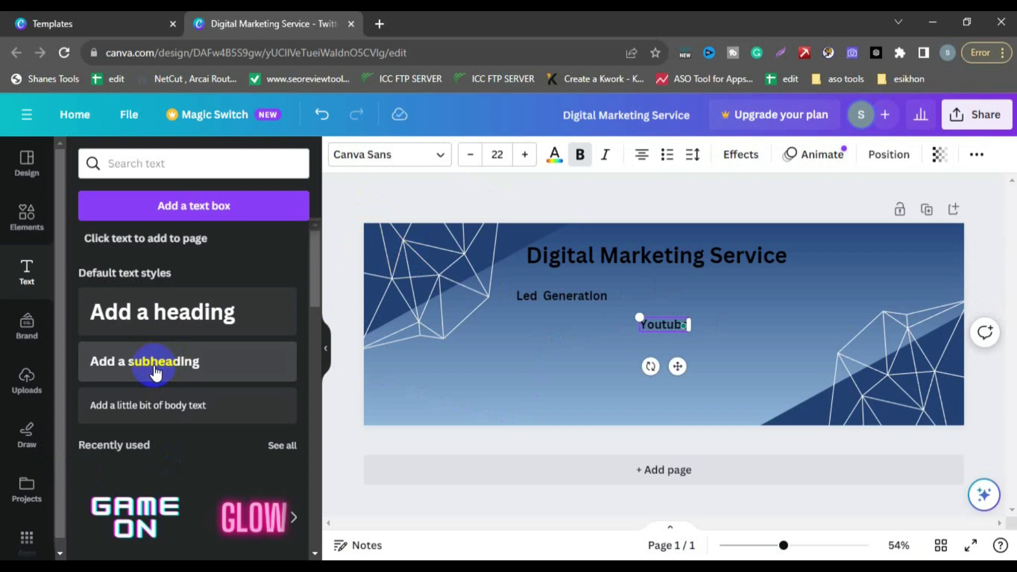
type("e Se")
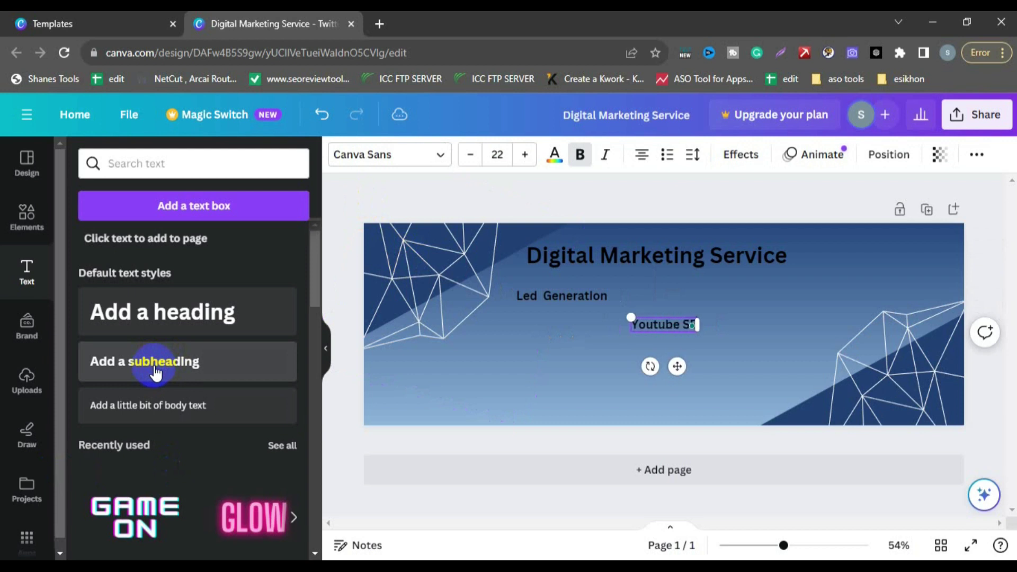
type("O")
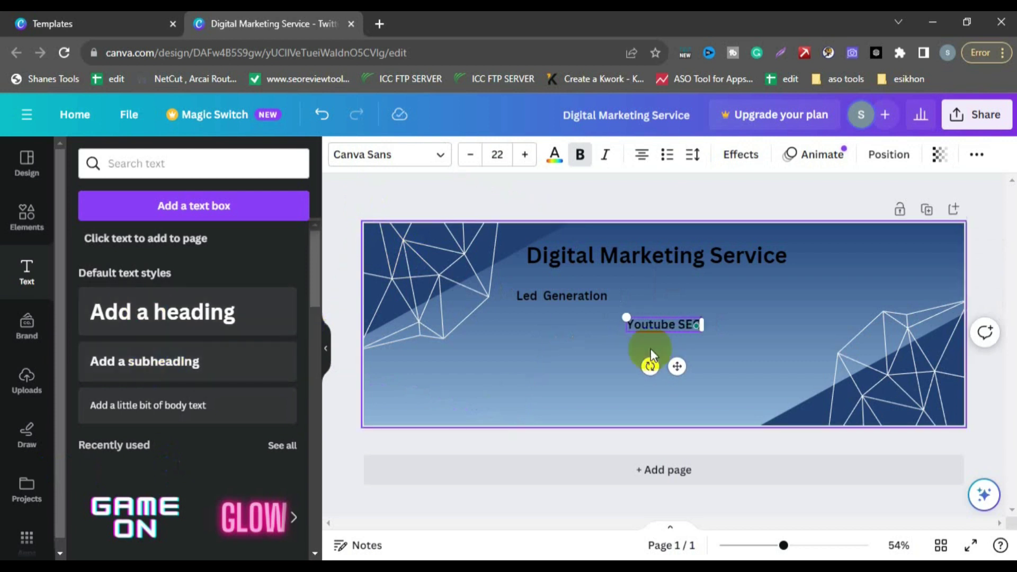
mouse_move(677, 366)
left_mouse_down()
mouse_move(675, 336)
mouse_move(678, 346)
left_mouse_up()
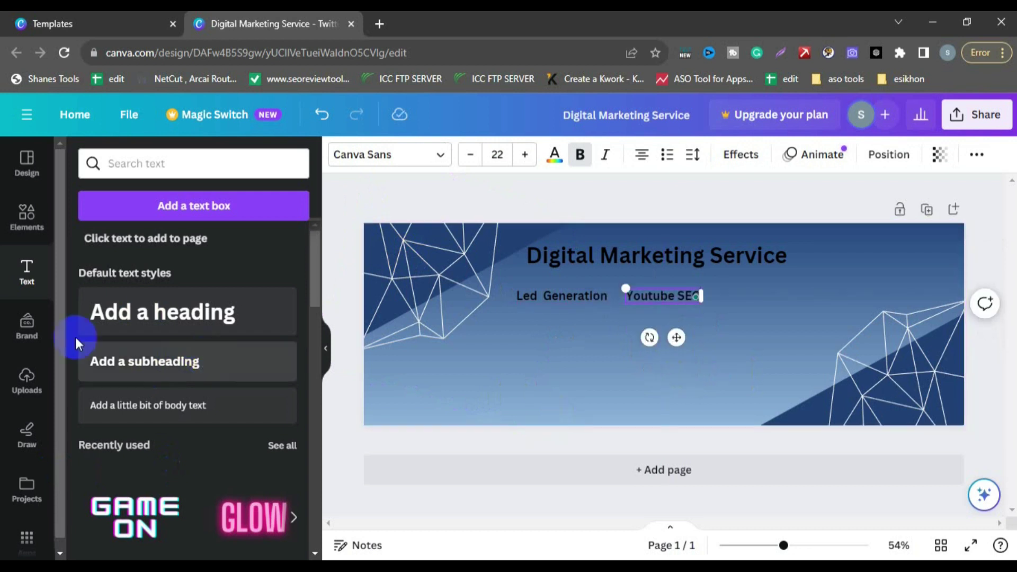
Add a subheading reading "Email Marketing", widened to fit one line, and place it after "Youtube SEO" in the same row.
left_click(175, 361)
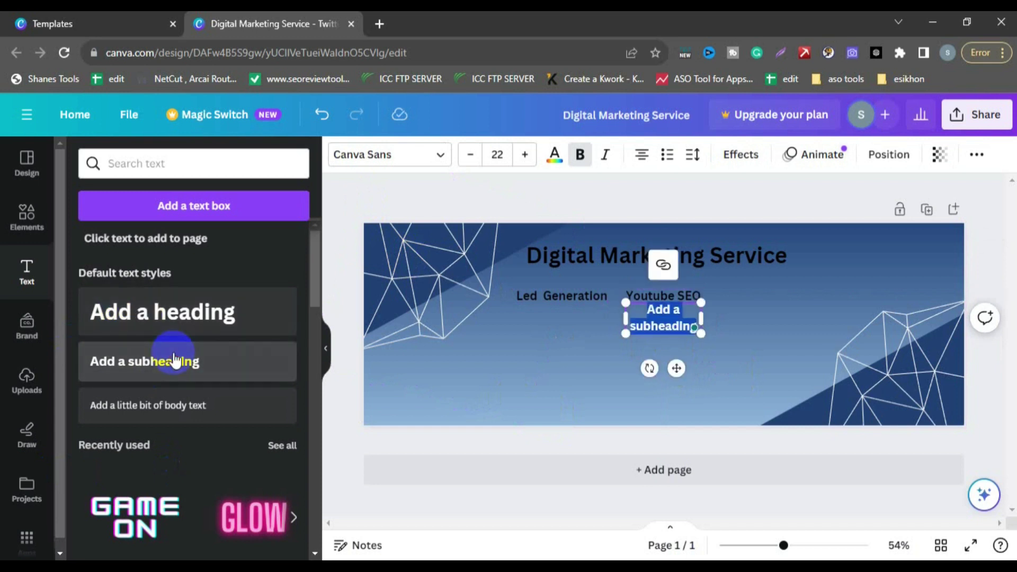
type("Em")
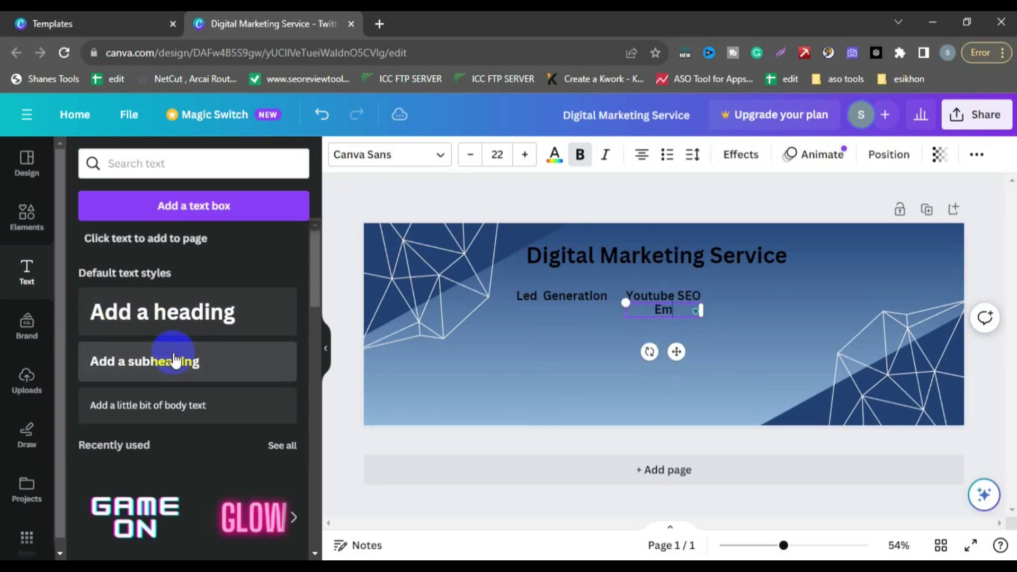
type("ail Marketing")
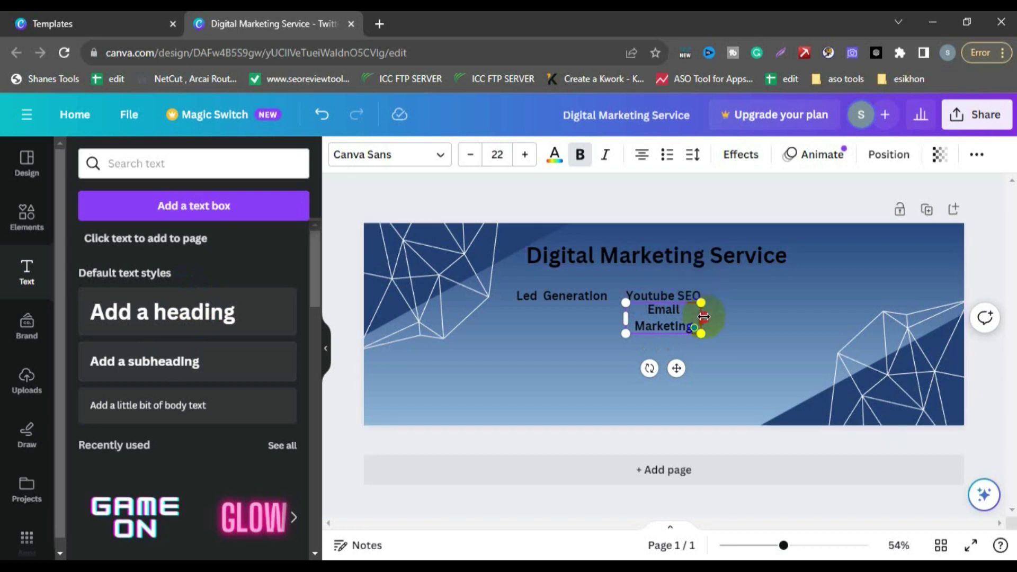
left_click_drag(703, 317, 762, 311)
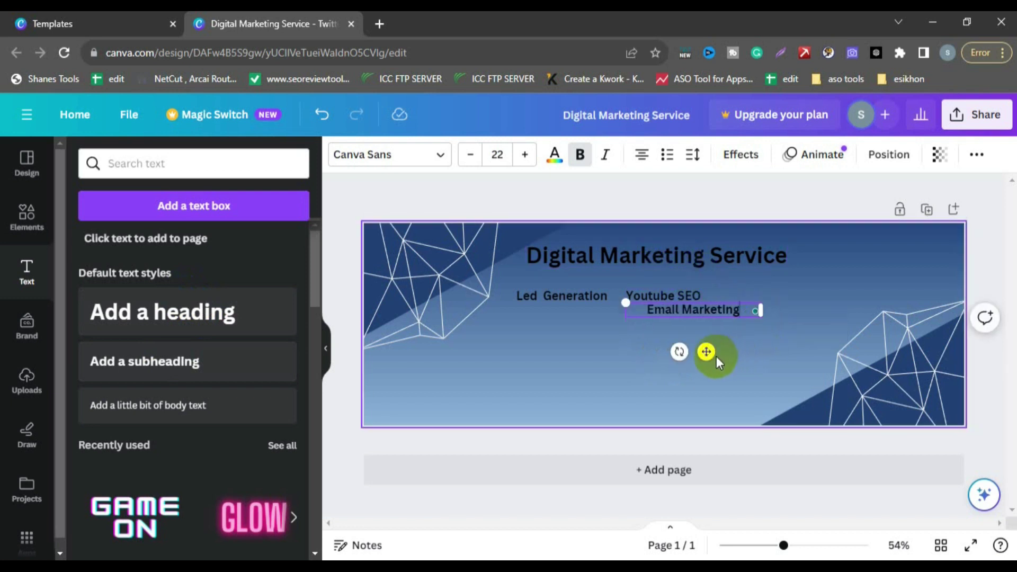
left_click_drag(706, 352, 777, 338)
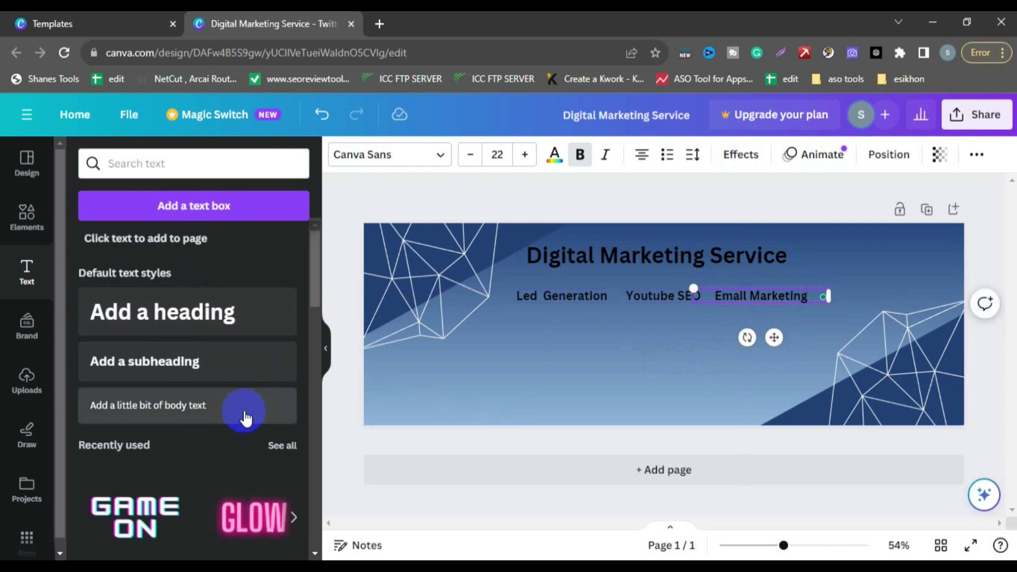
Add a subheading reading "ASO" and place it below "Led Generation" to start a second row.
left_click(140, 375)
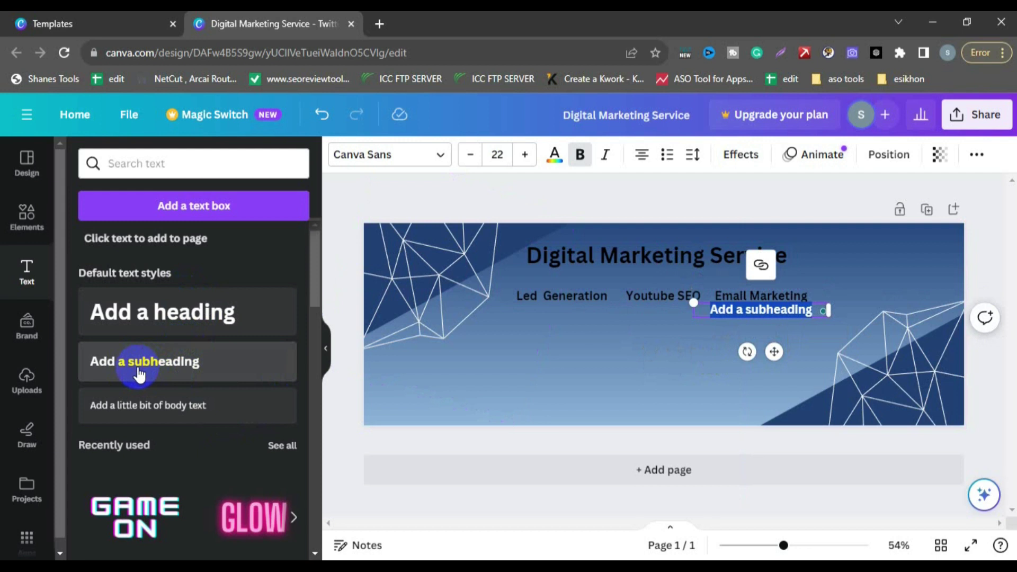
type("Youtuv")
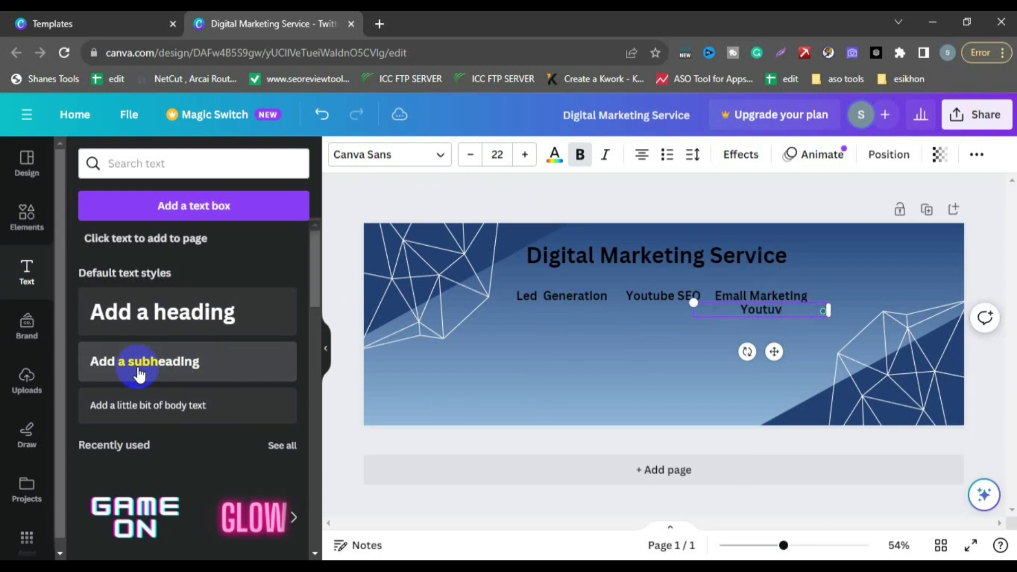
key("BackSpace")
type("b")
key("BackSpace")
key("BackSpace")
key("BackSpace")
key("BackSpace")
key("BackSpace")
key("BackSpace")
type("ASO")
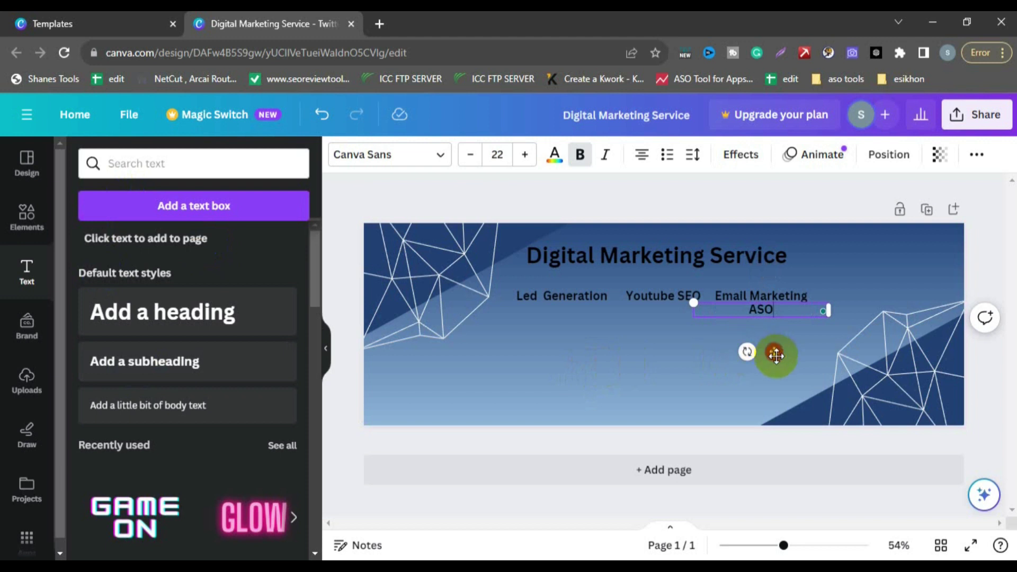
left_click_drag(773, 352, 565, 365)
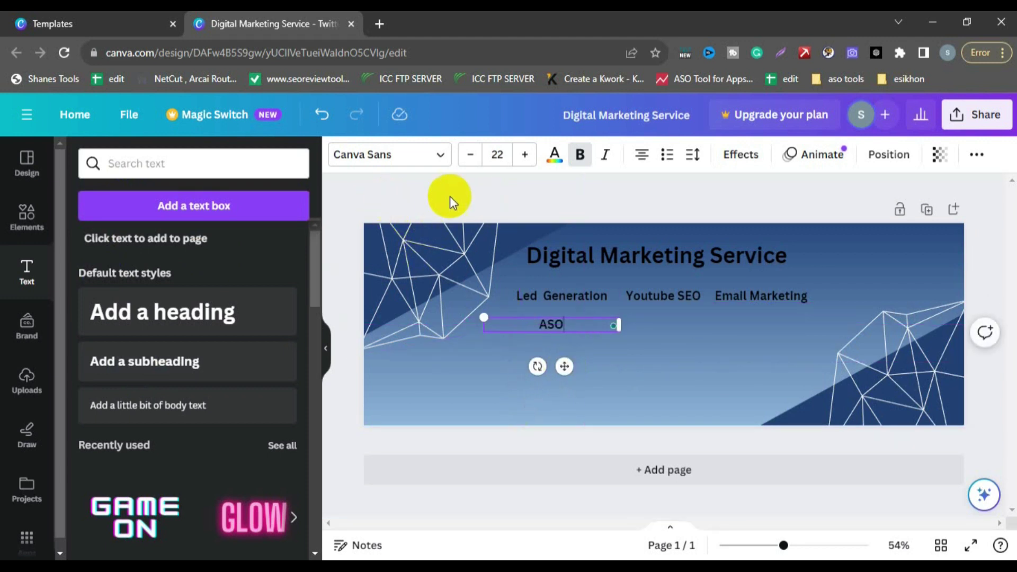
left_click(434, 196)
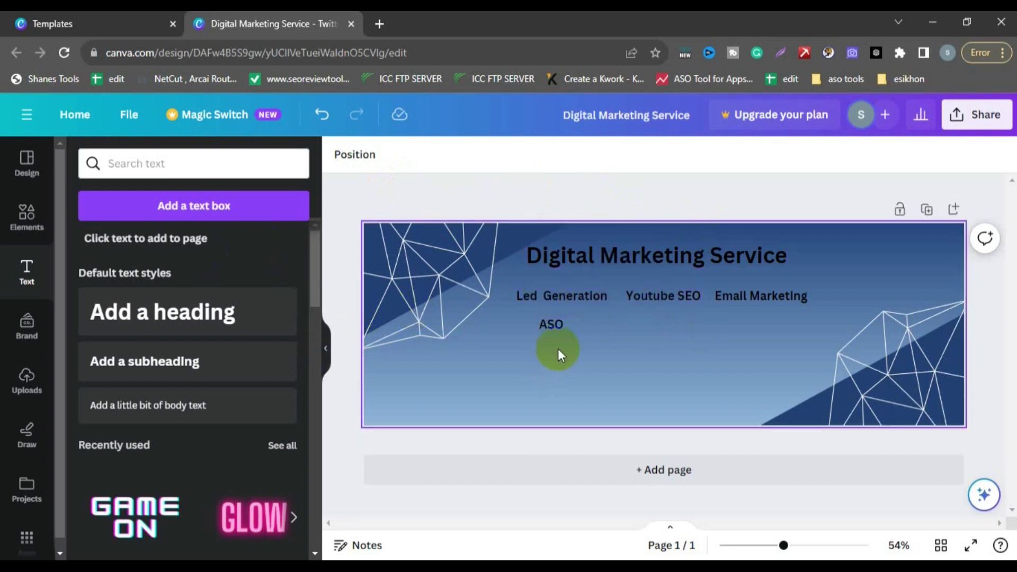
Add a subheading with the text "Social Media Marke" near "ASO" and enlarge its text to size 48.5.
left_click(166, 365)
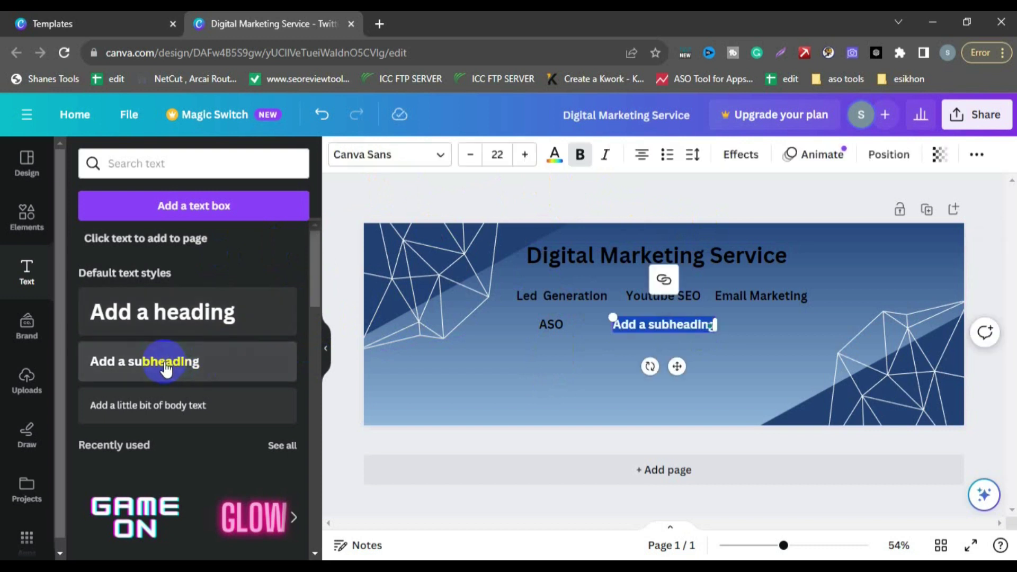
key("BackSpace")
type("S")
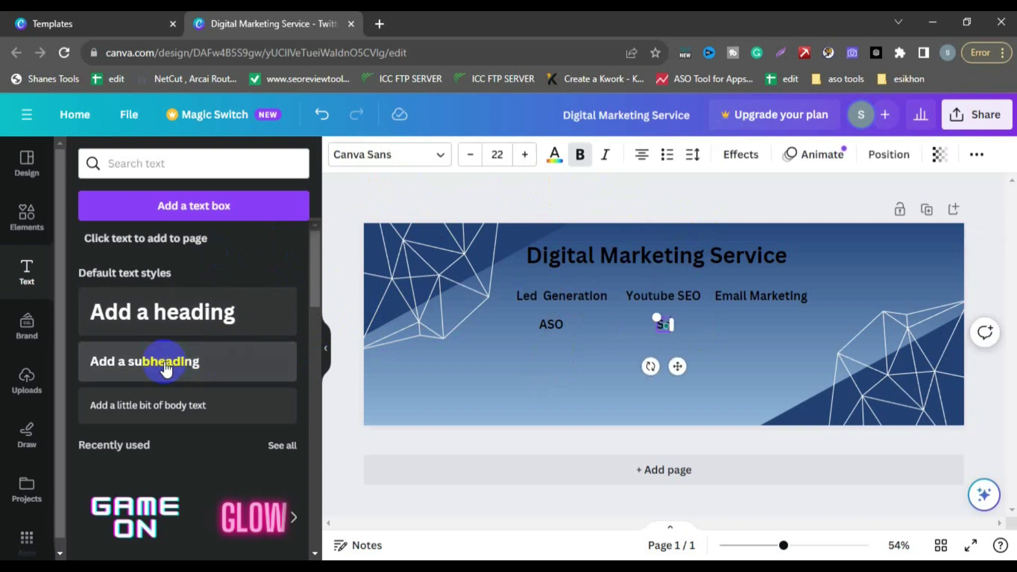
type("ocia")
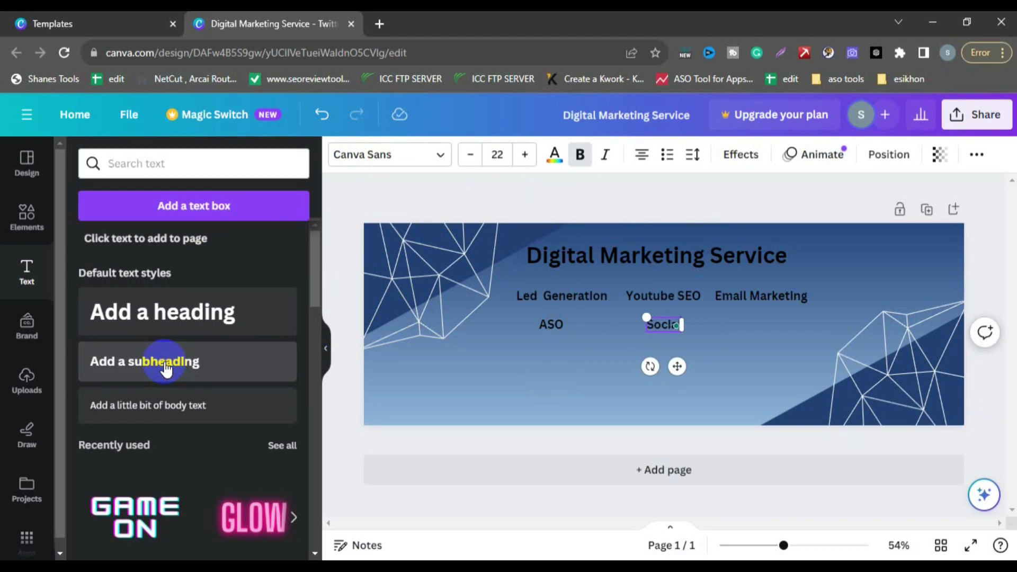
type("l Med")
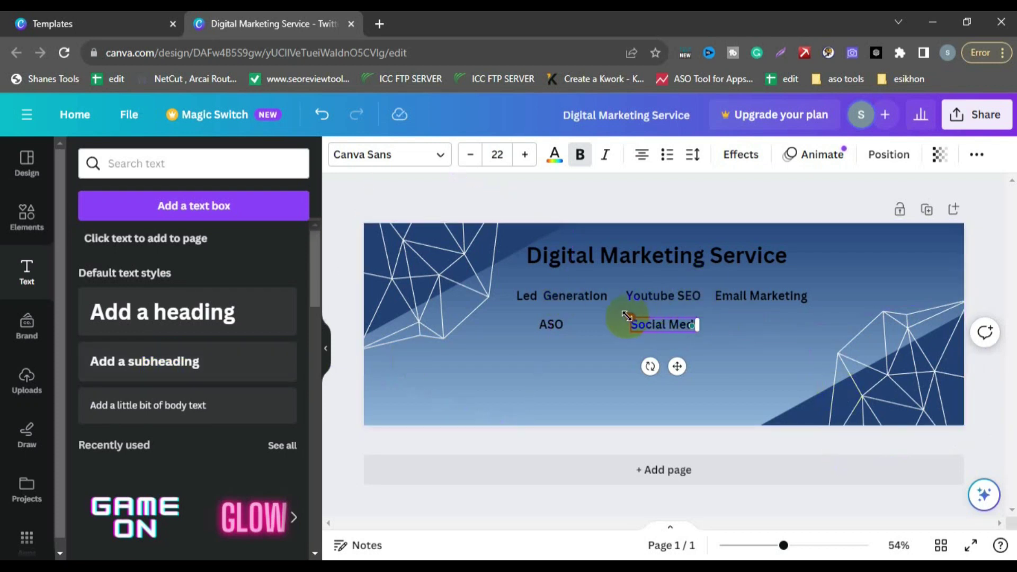
left_click_drag(630, 318, 551, 295)
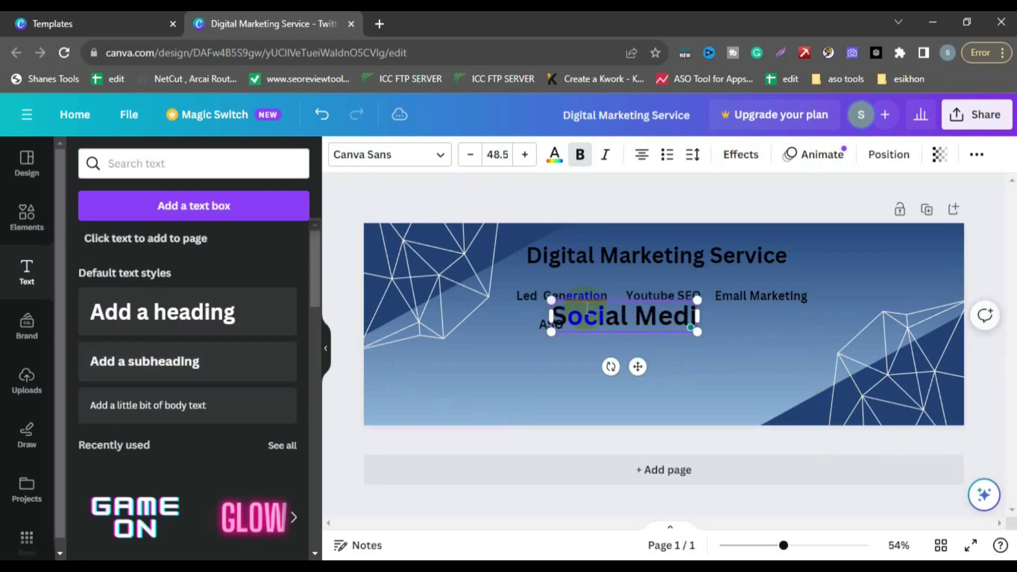
left_click(586, 309)
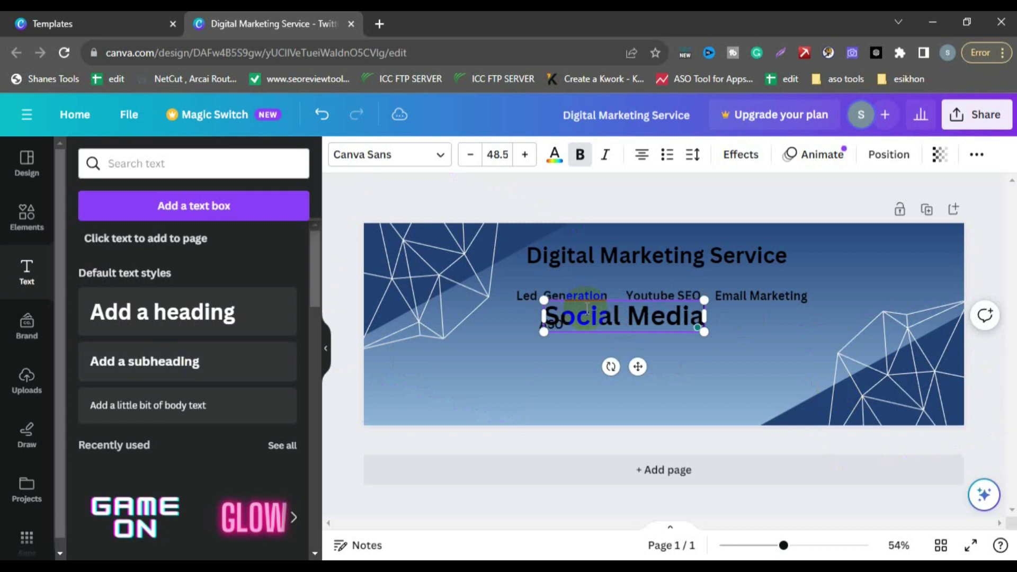
type("Ma")
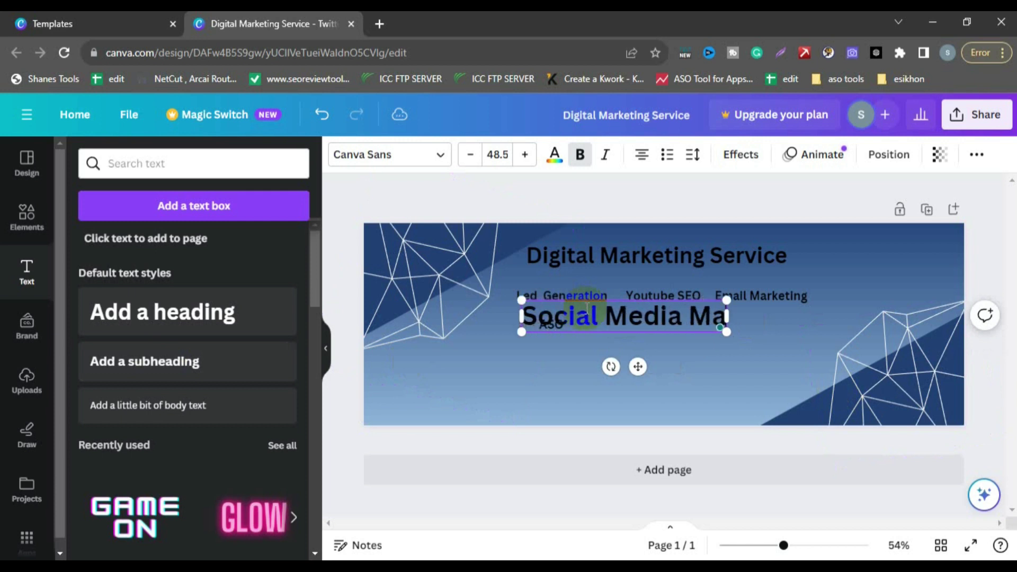
type("rke")
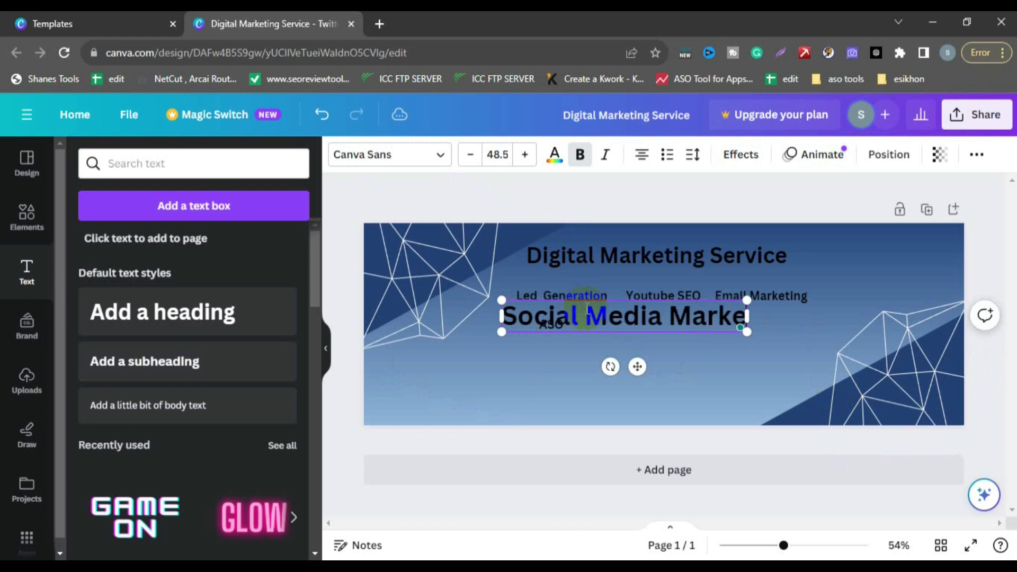
Finish the "Social Media Marketing" text, shrink it to size 24, and place it beside "ASO" in the second row.
type("ting")
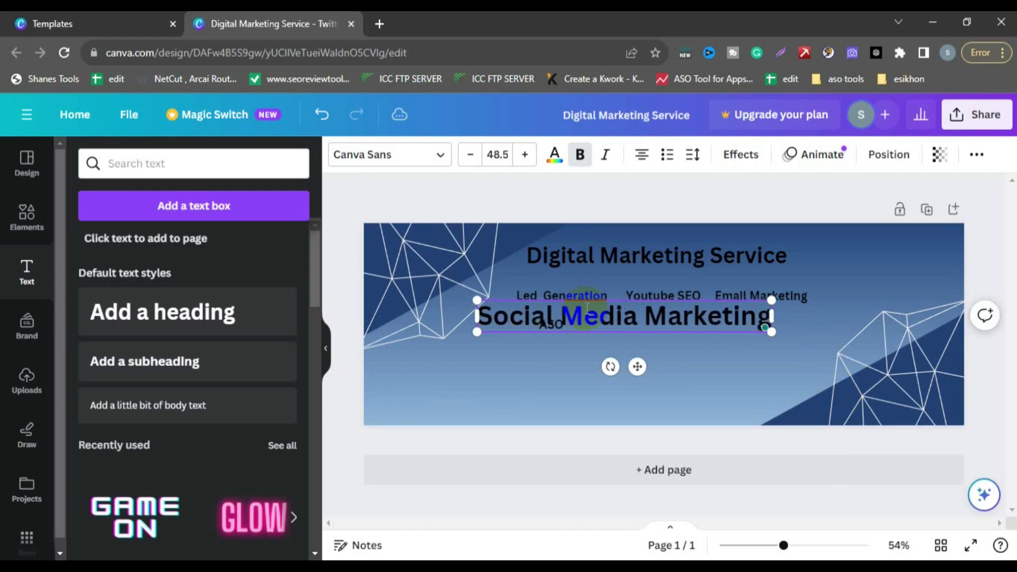
left_click_drag(476, 333, 625, 316)
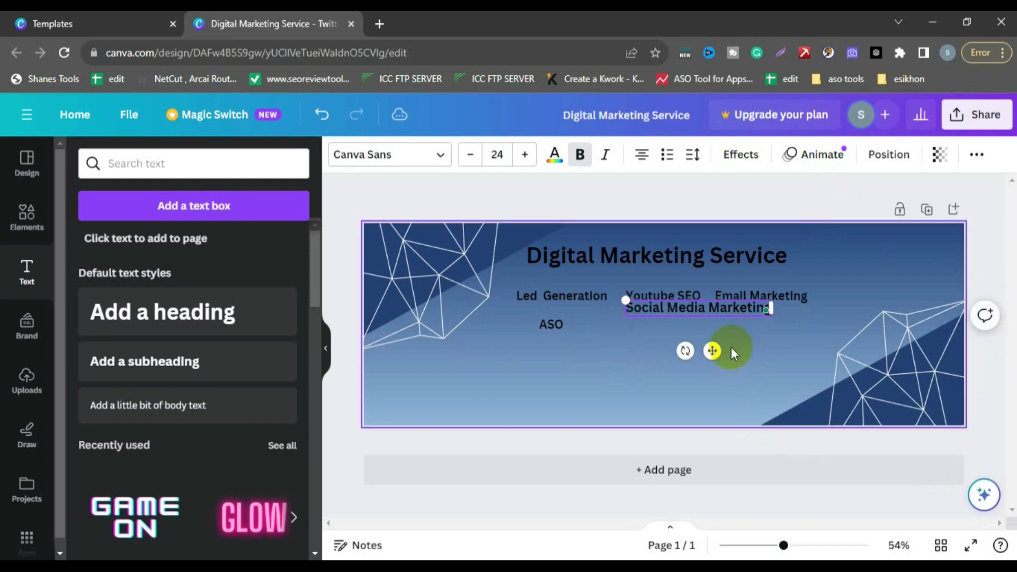
left_click_drag(712, 350, 660, 365)
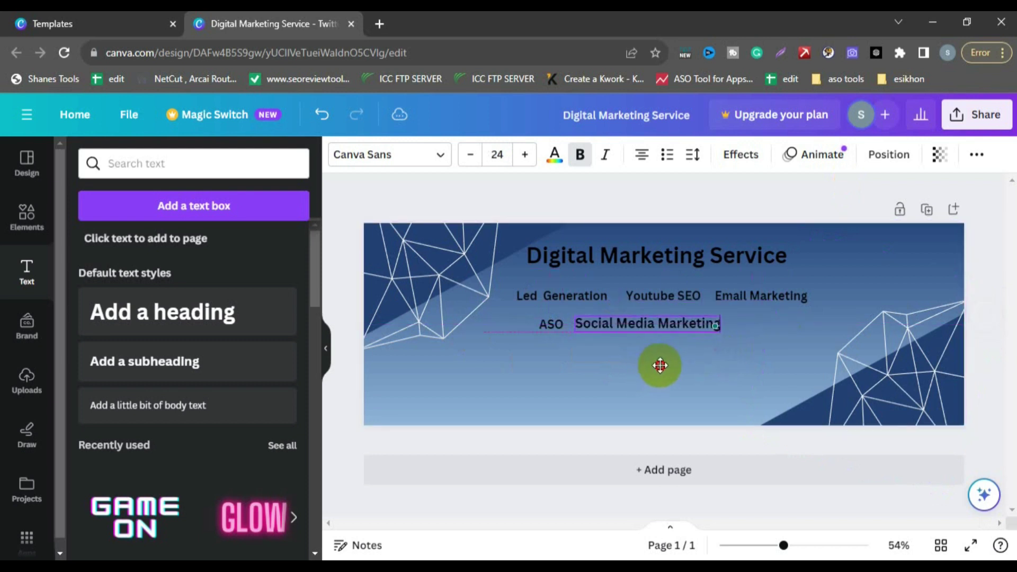
Add a subheading reading "Data Entry" and place it after "Social Media Marketing" in the second row.
left_click(151, 366)
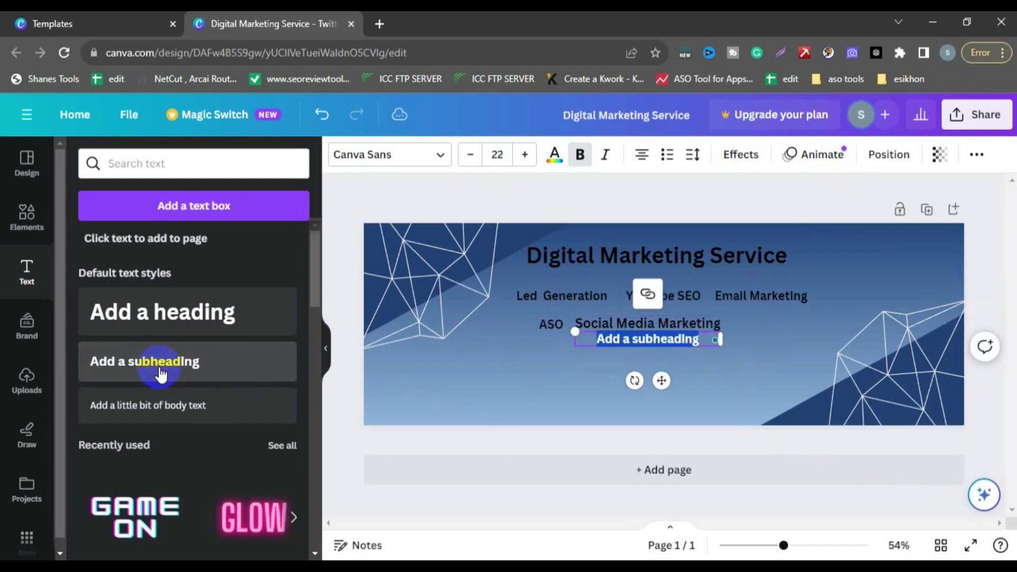
type("Da")
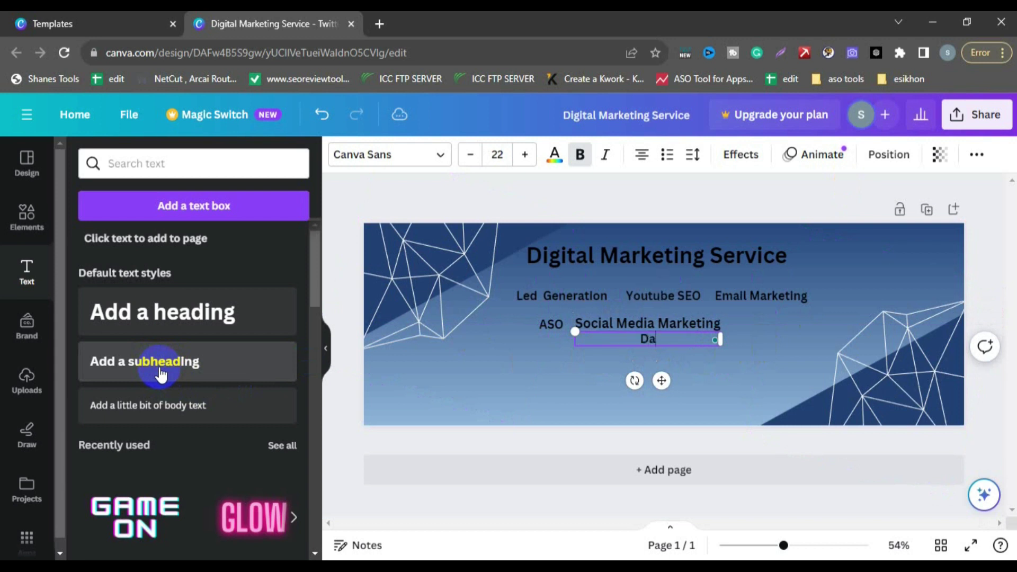
type("ta Entry")
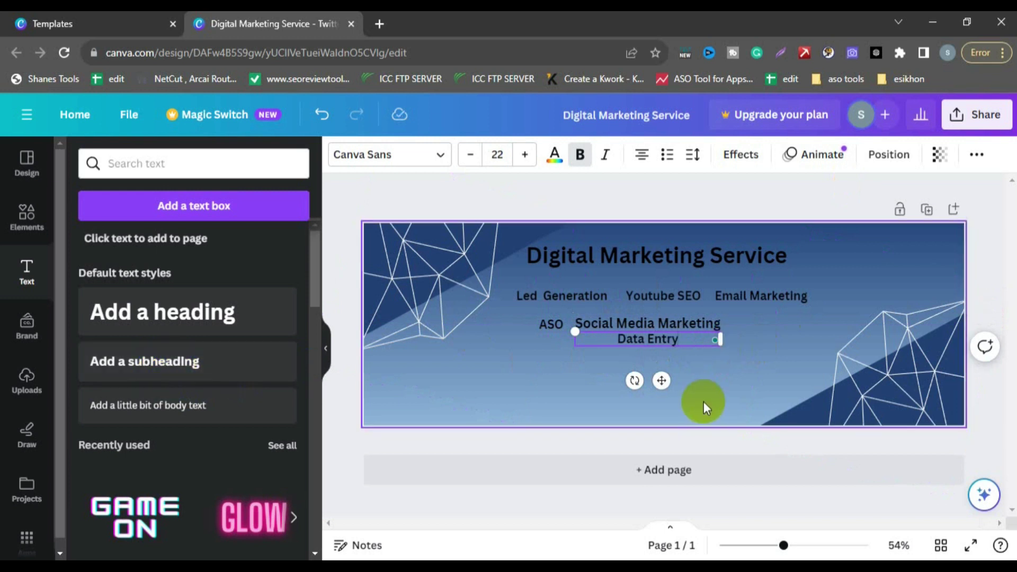
left_click_drag(662, 381, 777, 363)
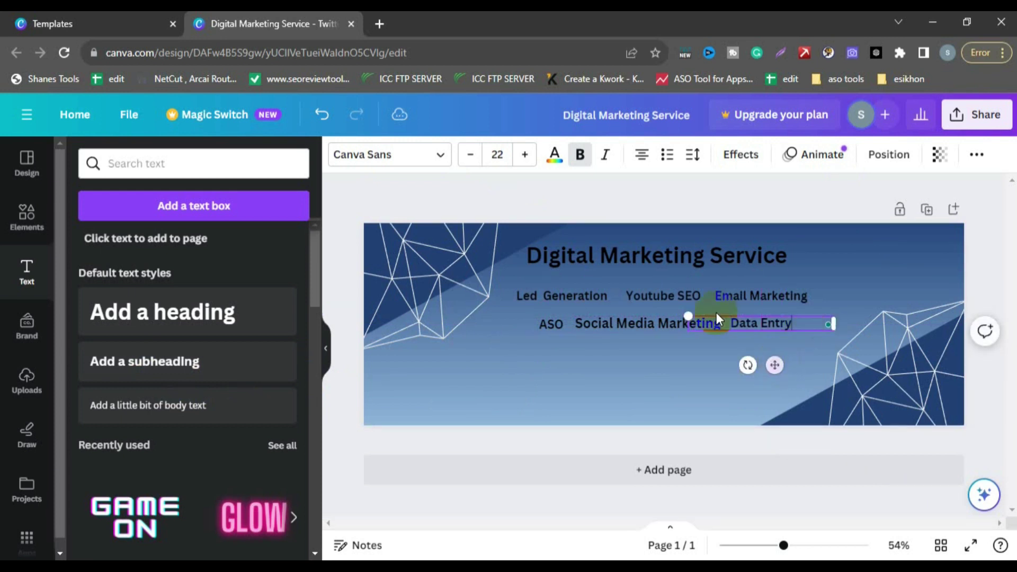
left_click(377, 204)
Add a subheading reading "SEO" and align it directly below "ASO" with even spacing.
left_click(160, 364)
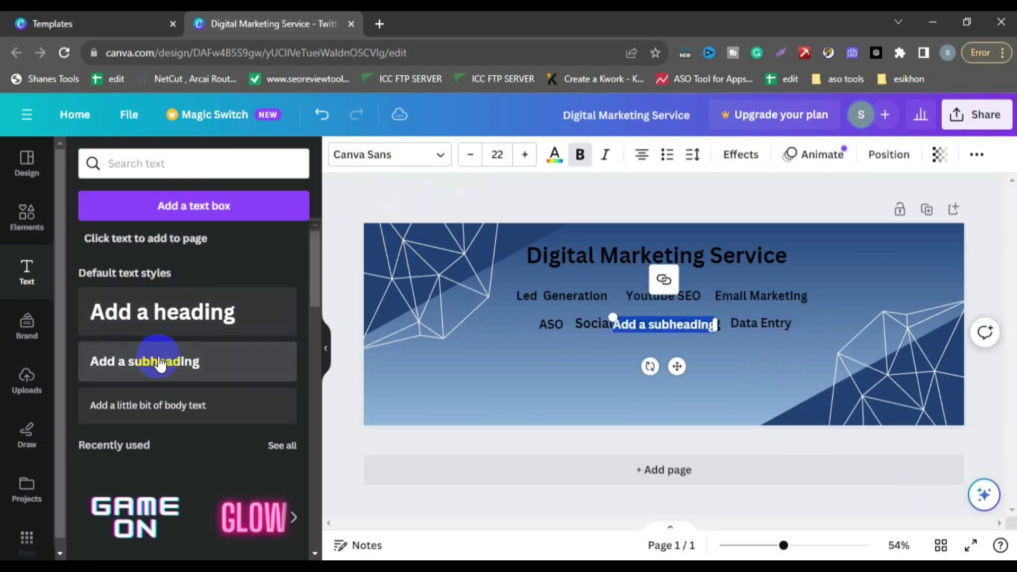
key("BackSpace")
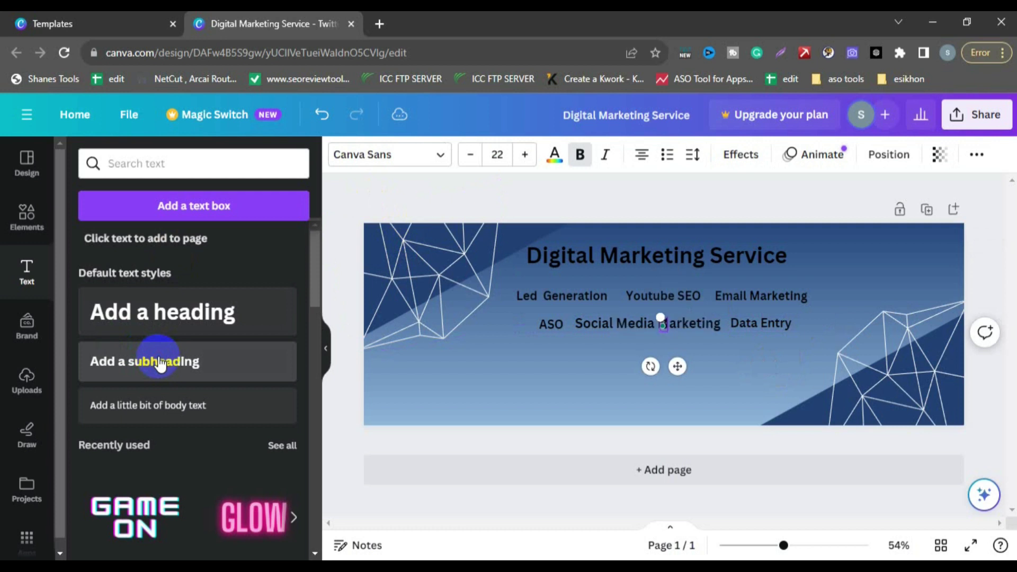
type("SEO")
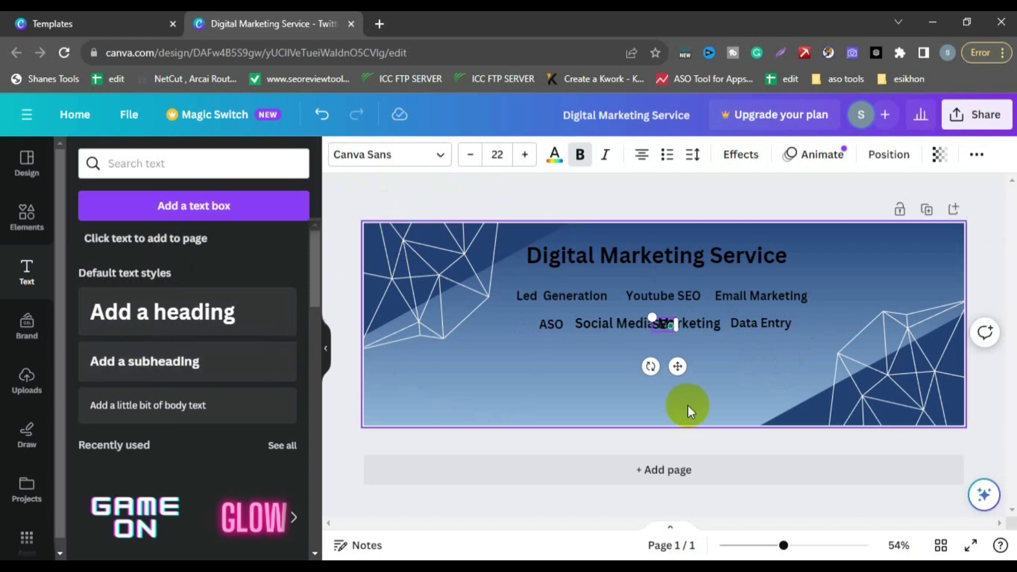
left_click_drag(677, 366, 565, 395)
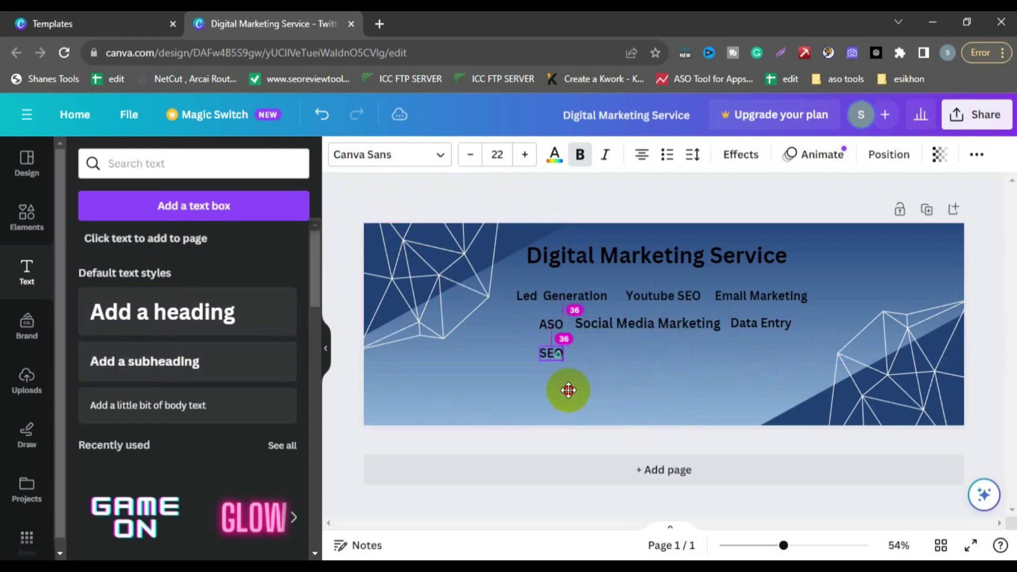
left_click(414, 197)
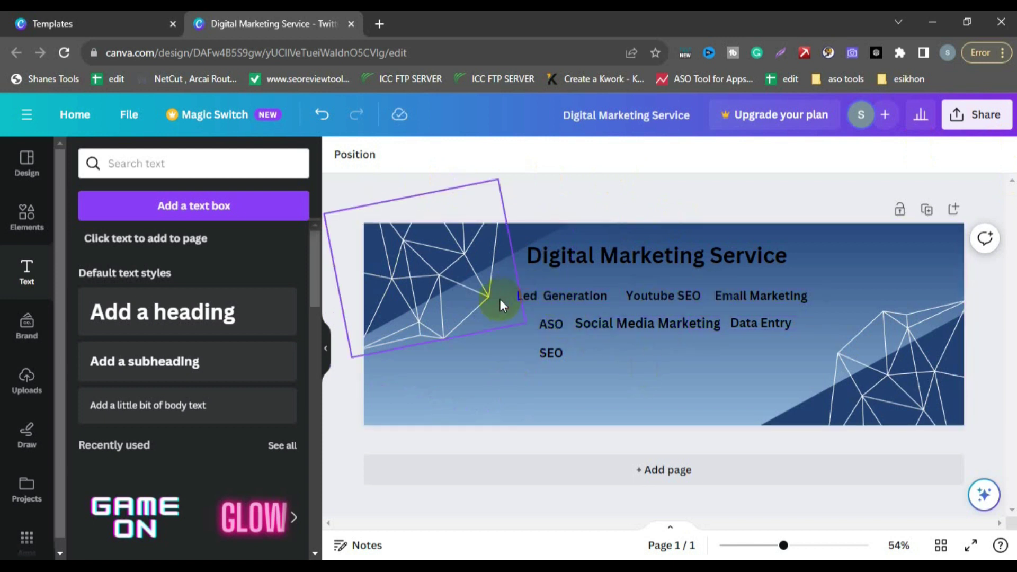
left_click(551, 292)
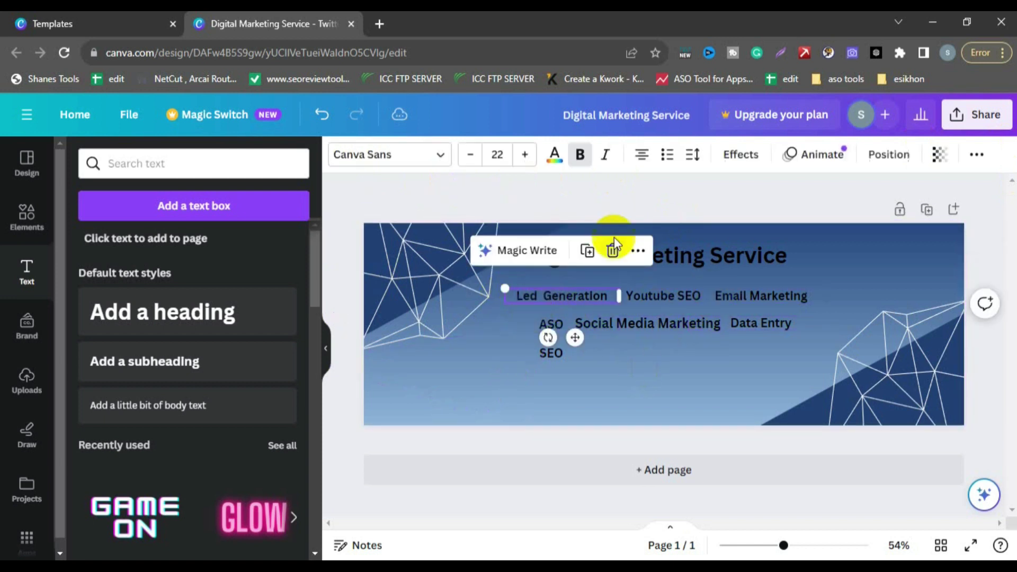
left_click(479, 200)
left_click(674, 452)
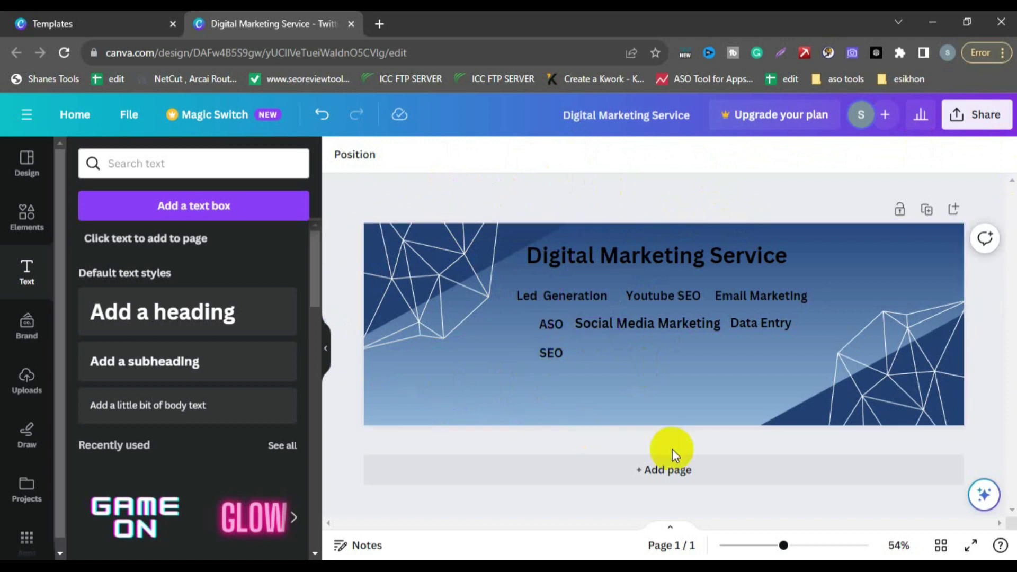
left_click(621, 406)
left_click_drag(621, 407, 325, 480)
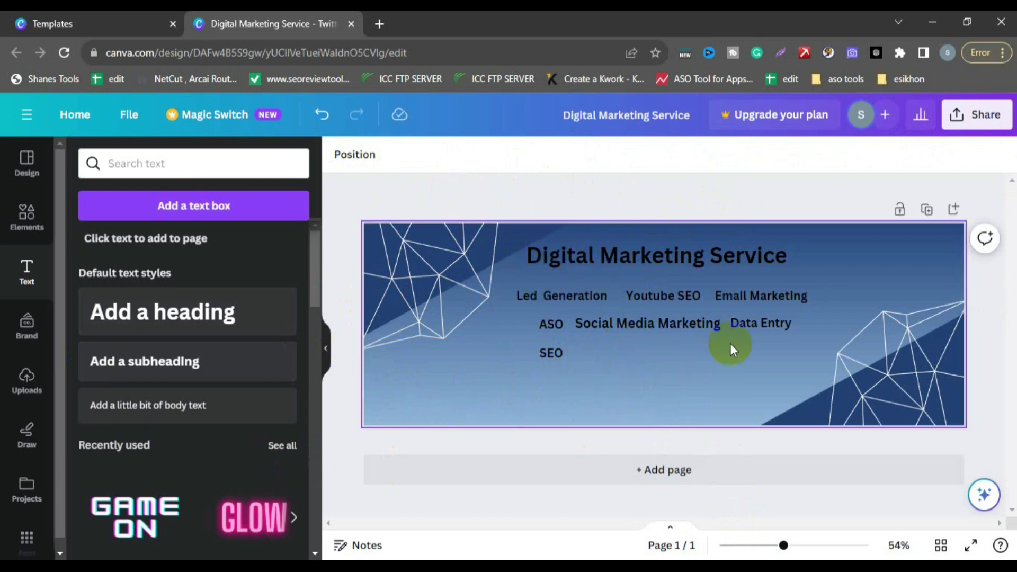
left_click_drag(730, 343, 863, 310)
left_click_drag(785, 431, 908, 164)
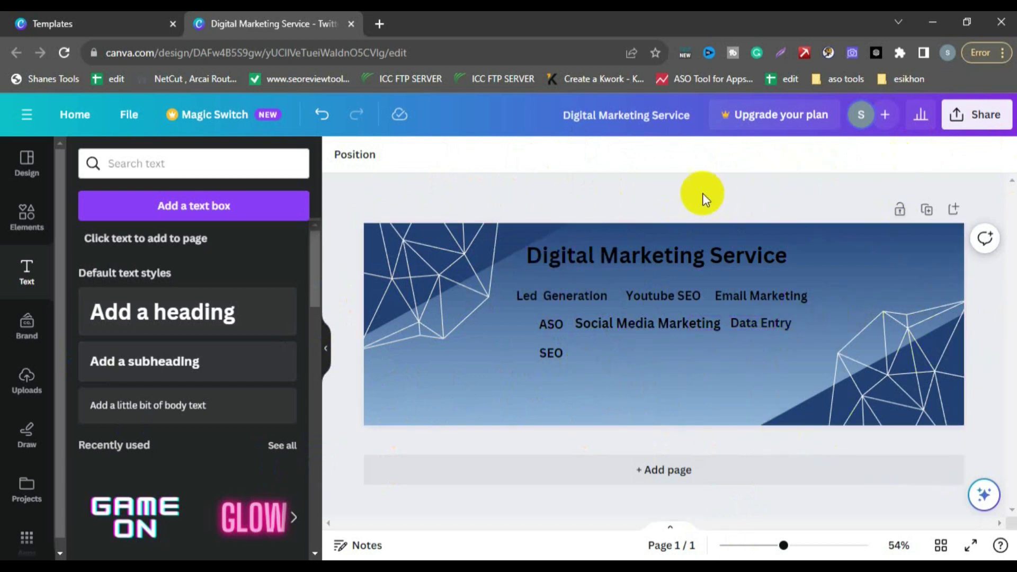
Download the finished banner with JPG as the file type.
left_click(987, 120)
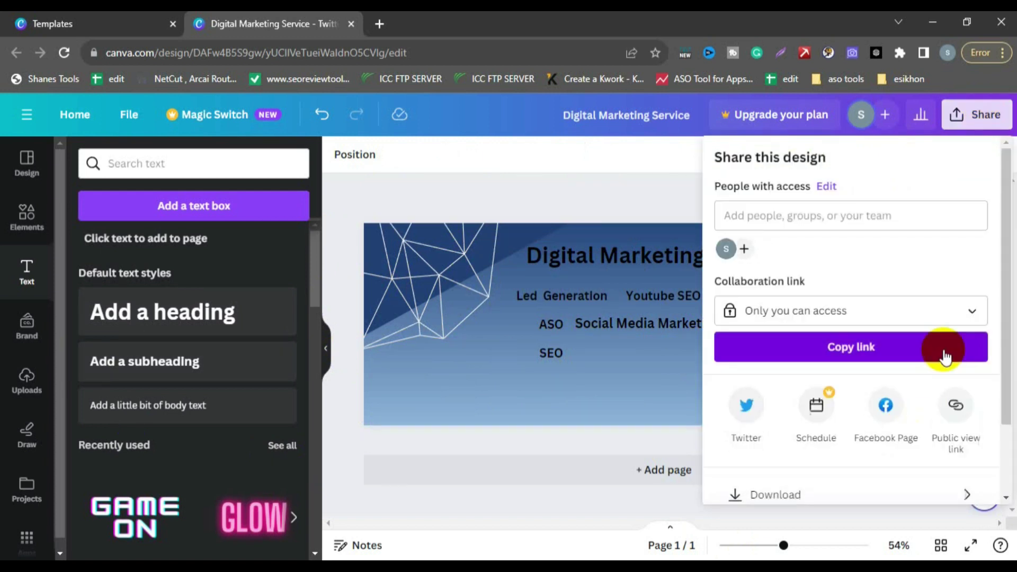
scroll(829, 399, "down", 3)
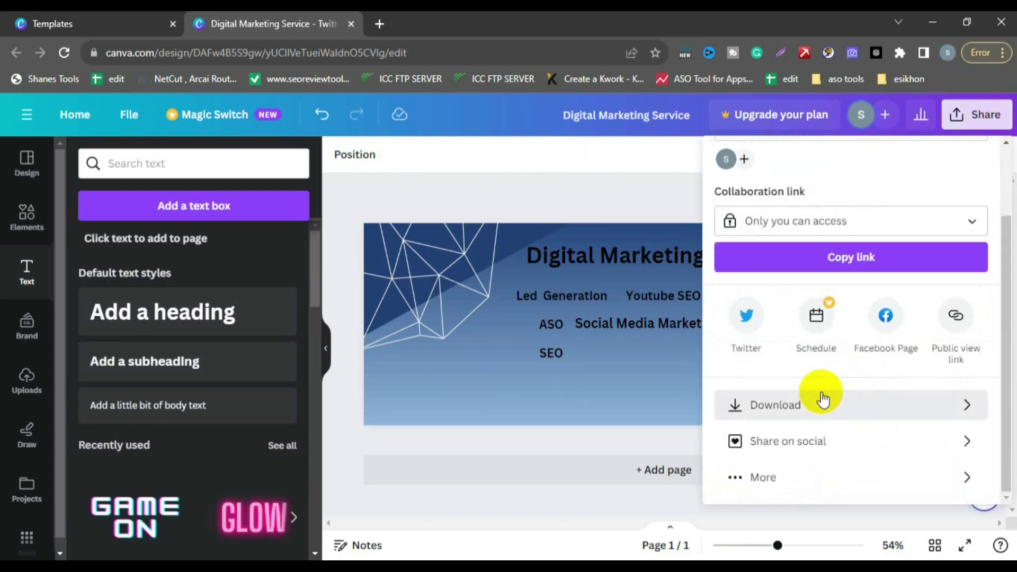
left_click(822, 400)
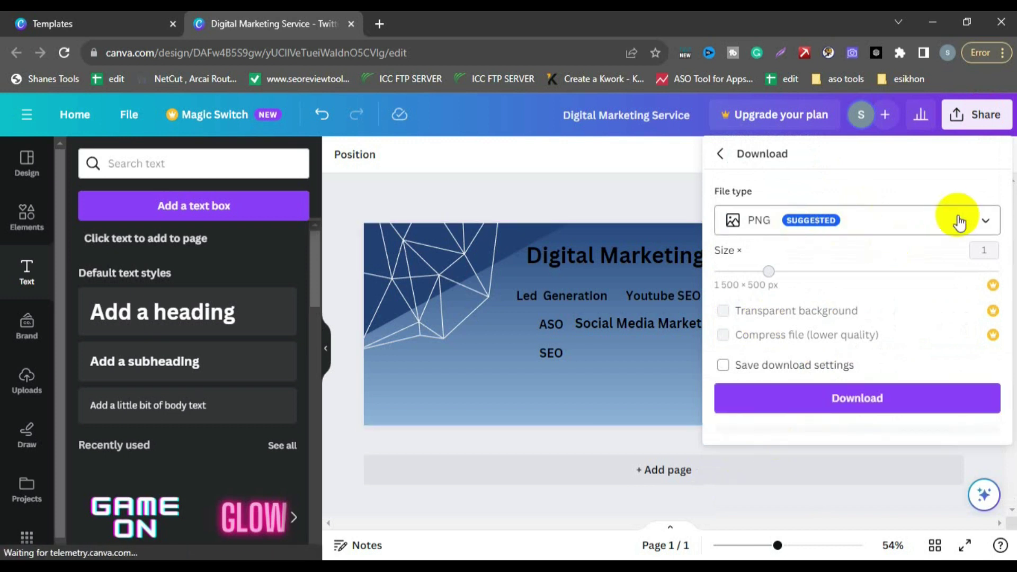
left_click(984, 219)
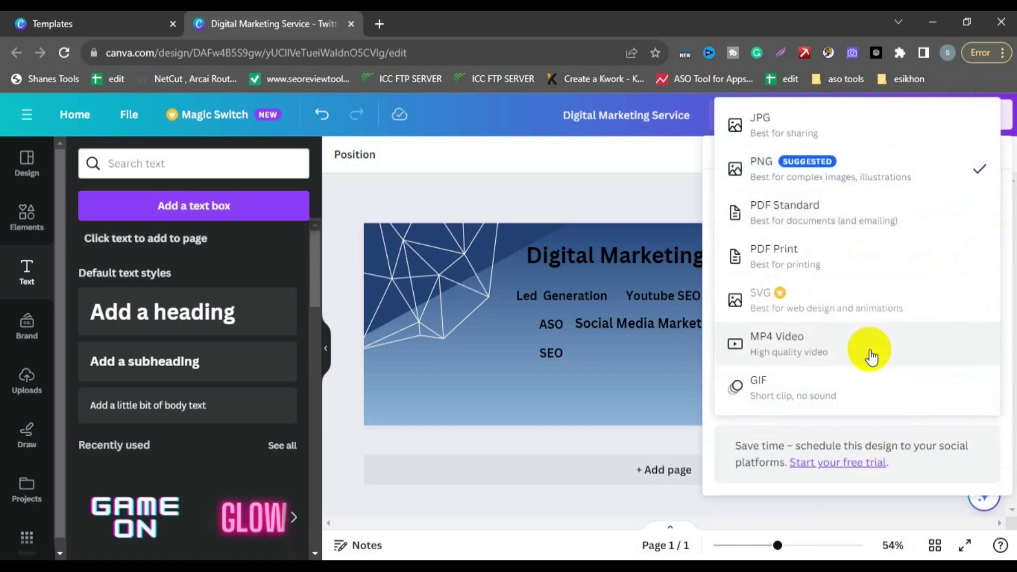
left_click(781, 124)
left_click(981, 219)
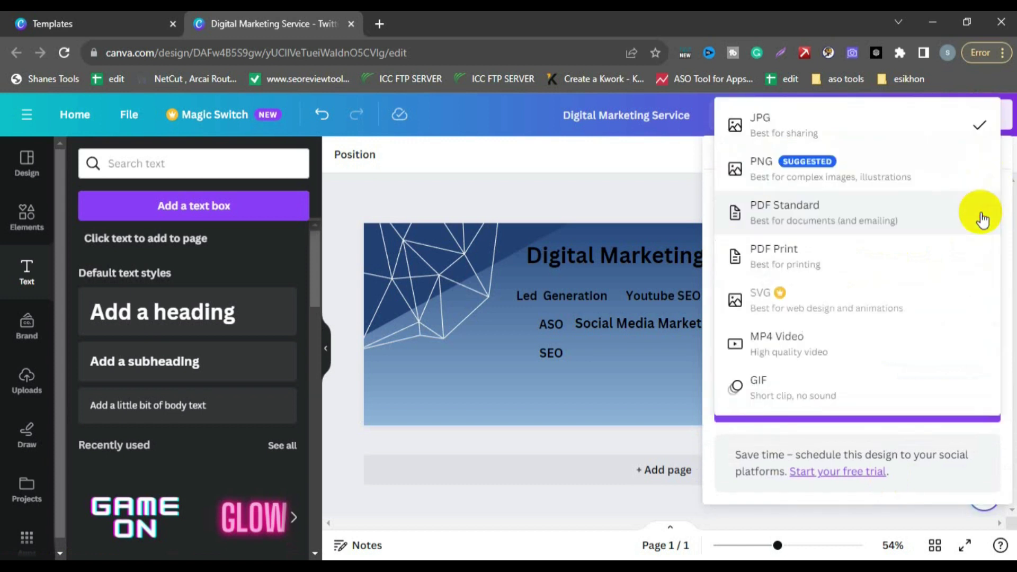
left_click(795, 127)
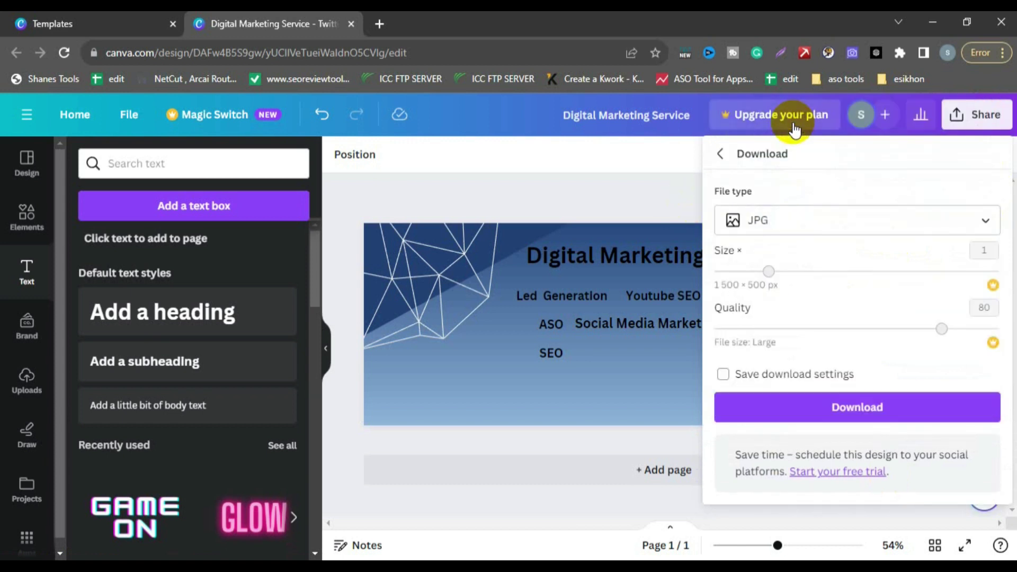
left_click(853, 430)
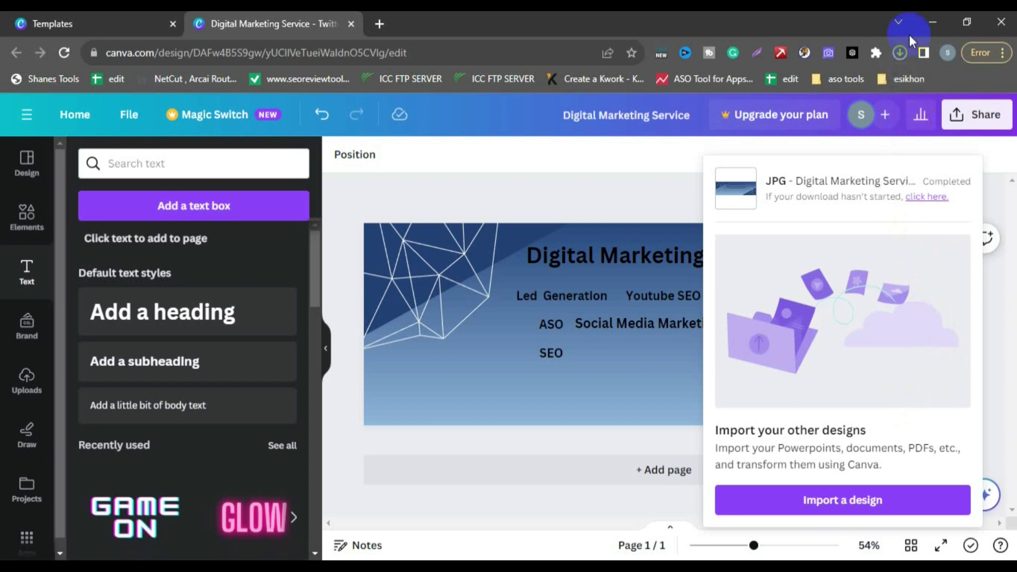
Open the browser's full download history and check the entry for Digital Marketing Service.jpg.
left_click(898, 53)
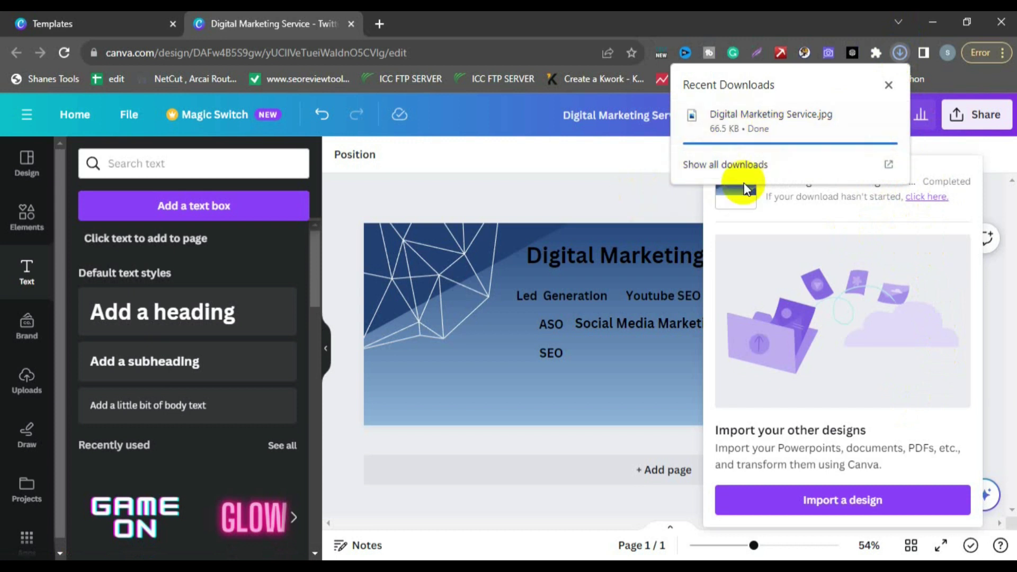
left_click(710, 163)
right_click(715, 11)
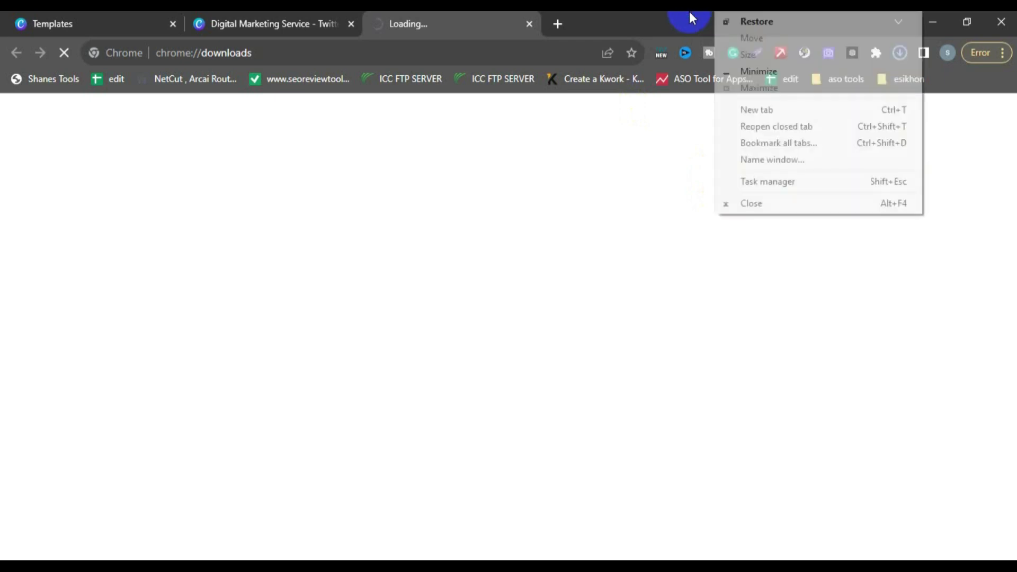
left_click(519, 258)
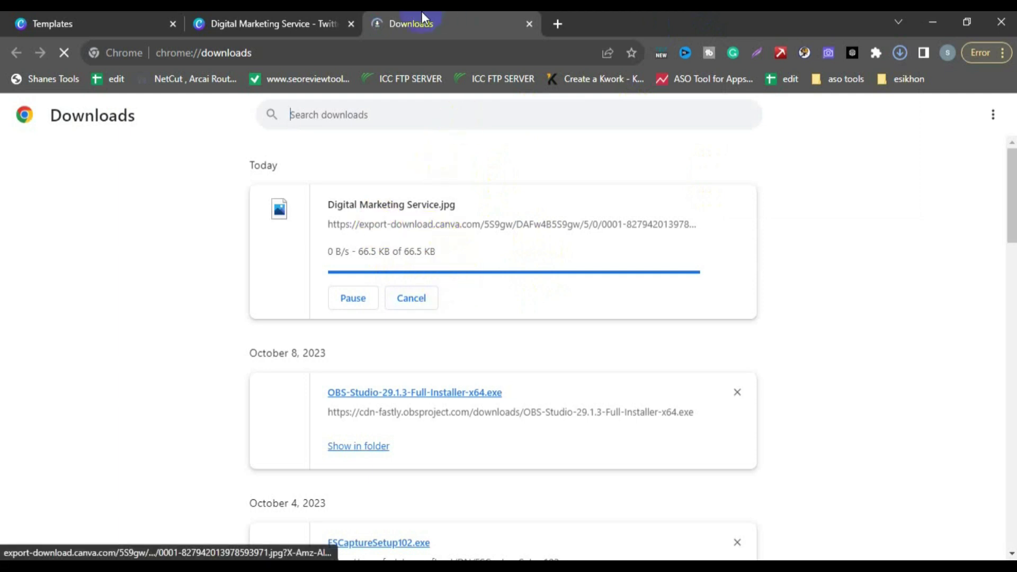
Return to the banner design, retry its JPG download, and close the browser's Downloads page.
left_click(312, 12)
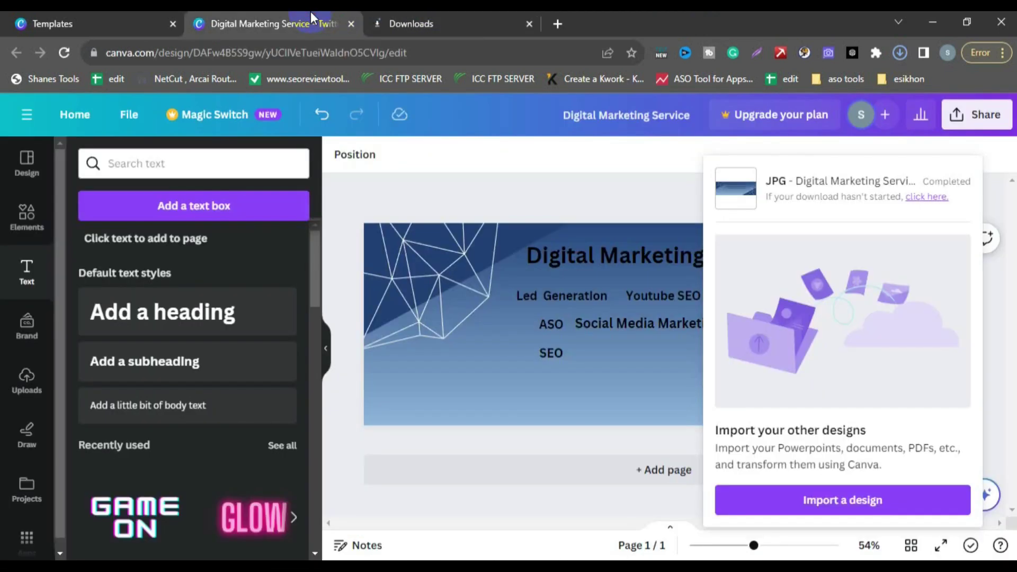
left_click(928, 197)
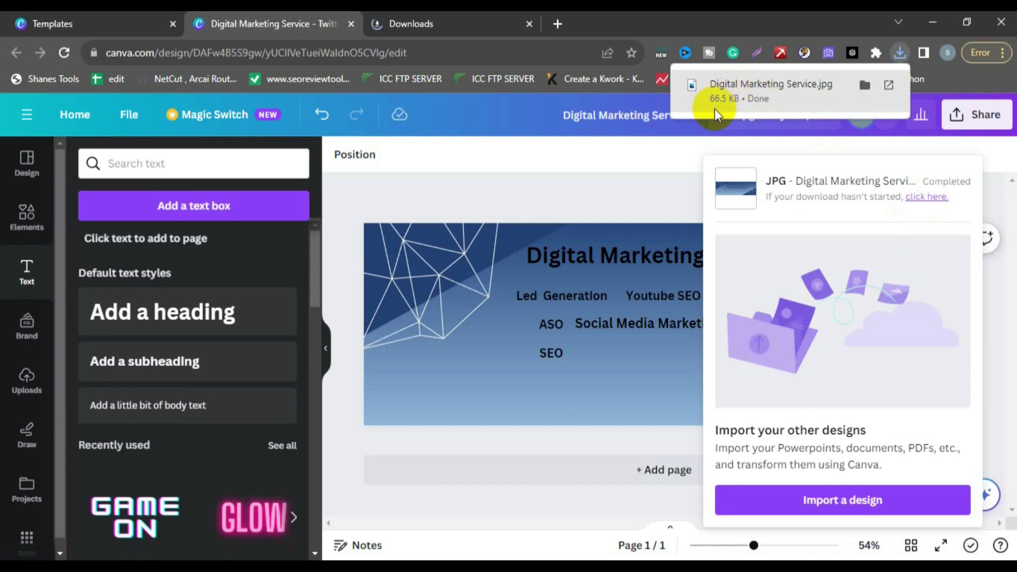
left_click(529, 24)
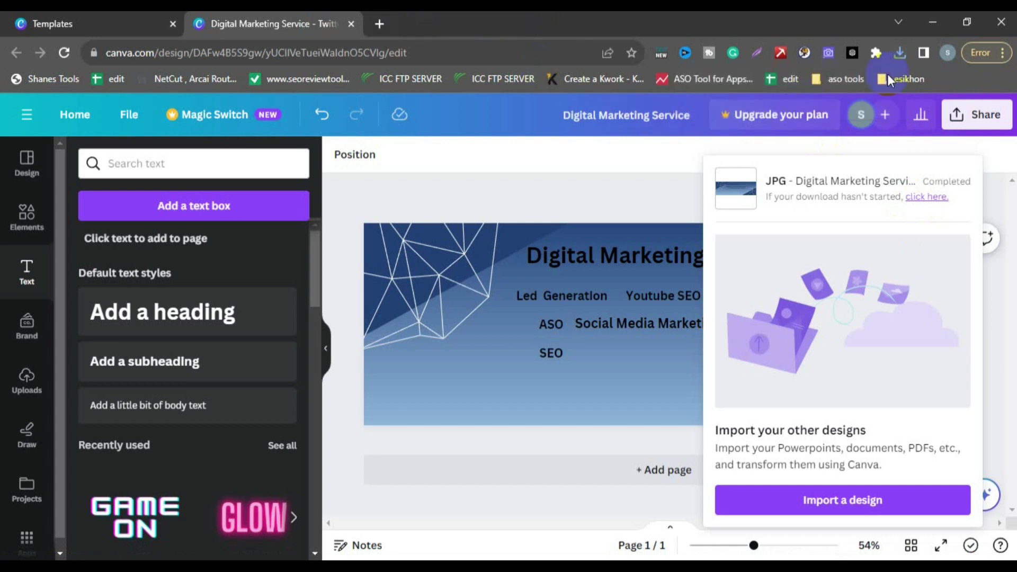
Check the recent downloads for Digital Marketing Service.jpg, then dismiss the list and the design's download notice.
left_click(900, 52)
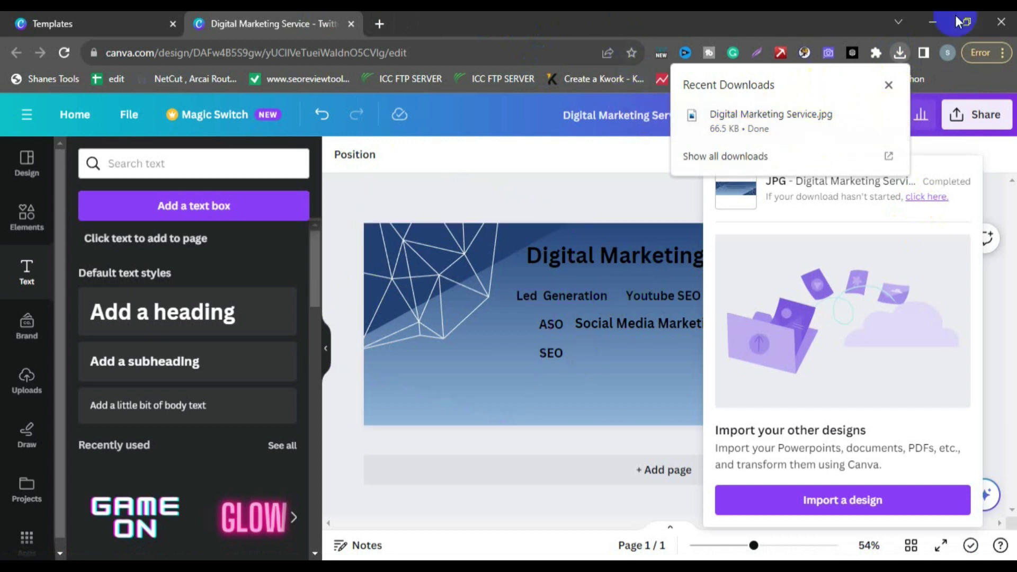
left_click(888, 85)
left_click(495, 172)
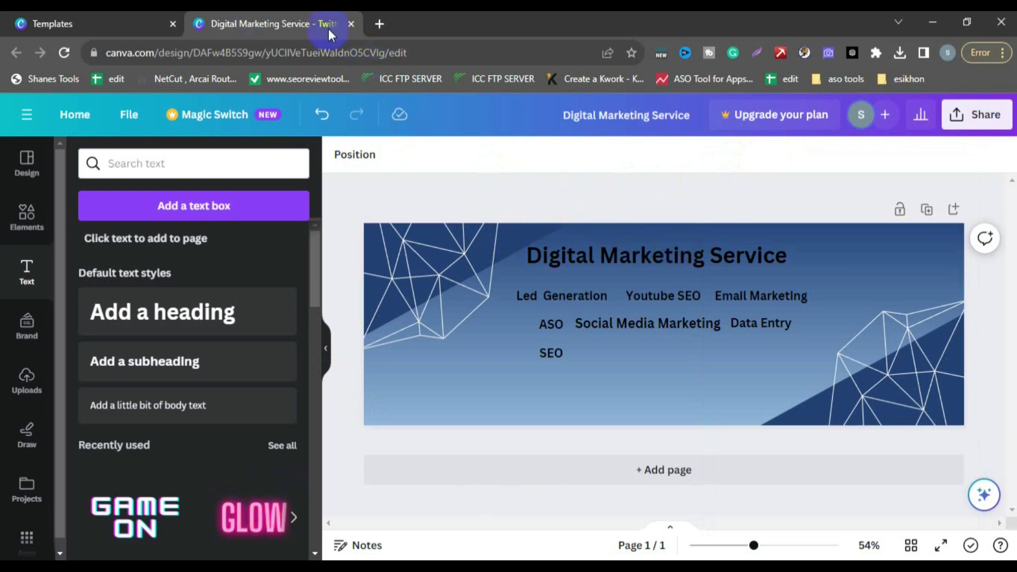
left_click(908, 27)
left_click(380, 518)
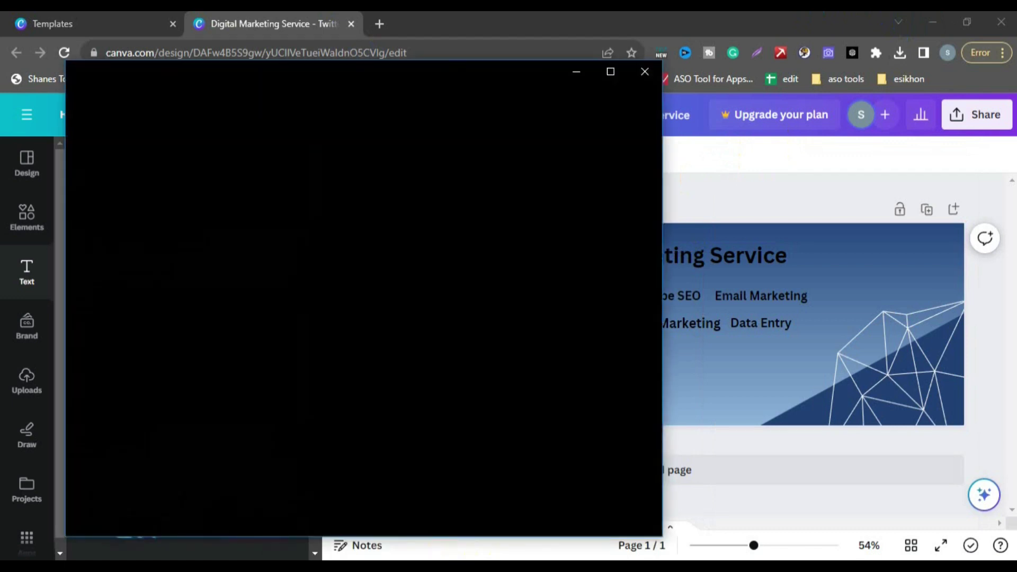
left_click(527, 214)
left_click(649, 71)
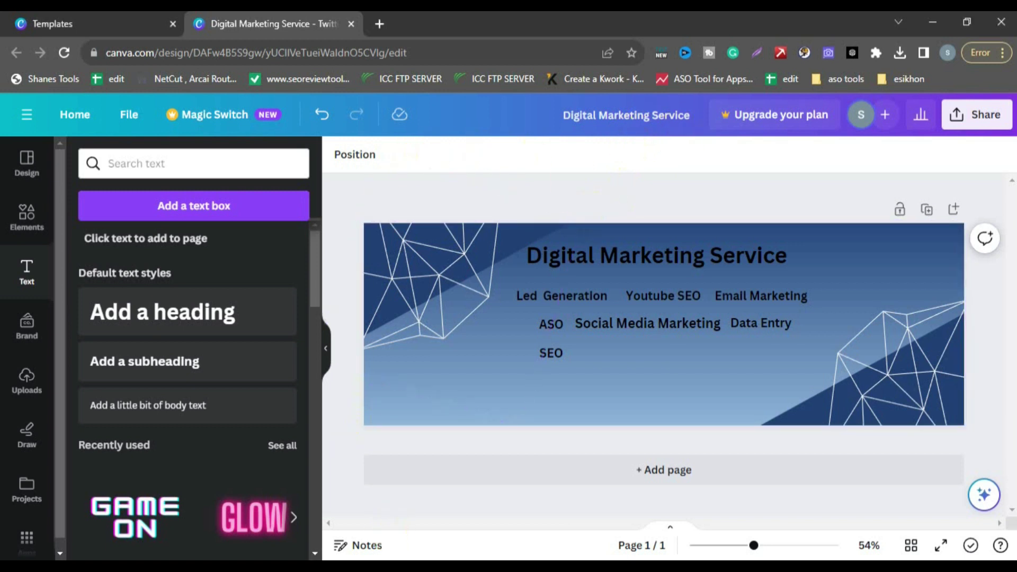
Switch to the other browser window and bring up the Google Meet call.
left_click(384, 538)
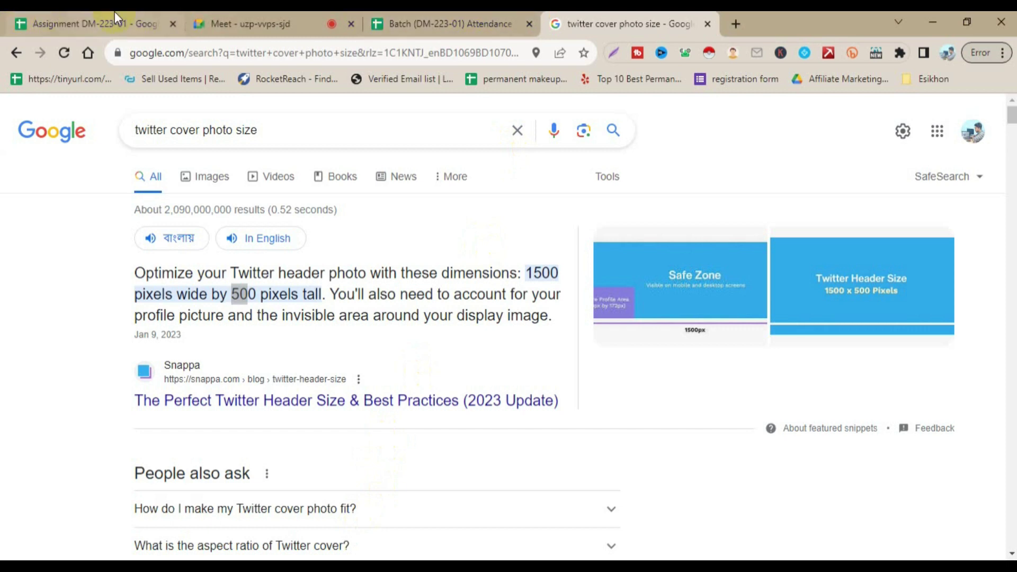
left_click(236, 16)
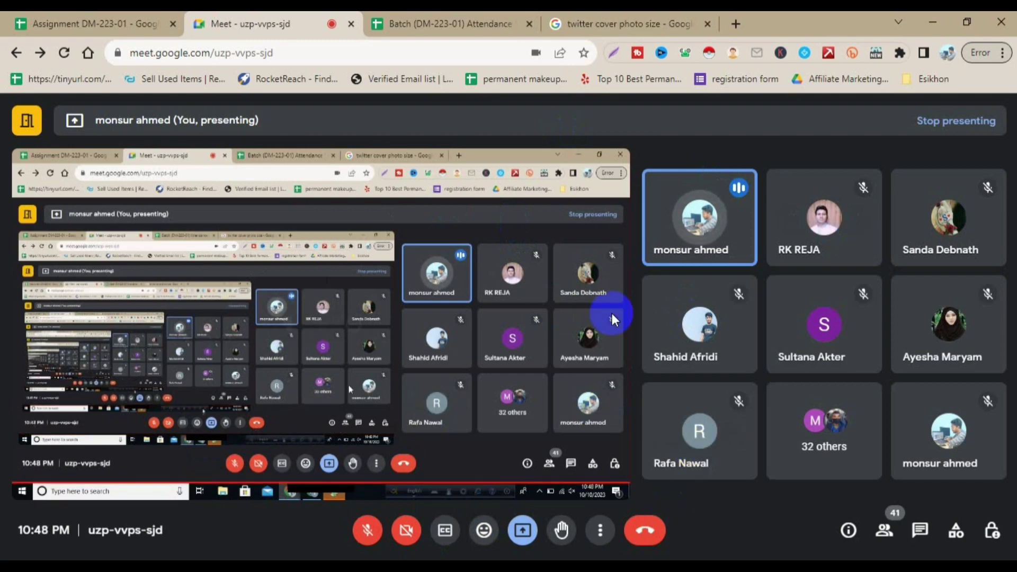
Stop presenting the screen in the Google Meet call.
left_click(523, 533)
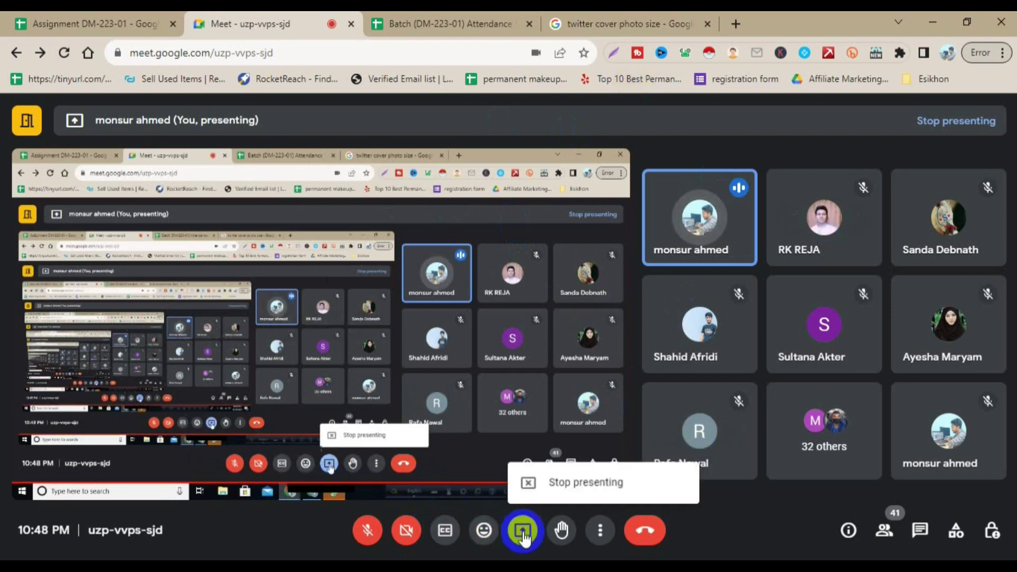
left_click(587, 487)
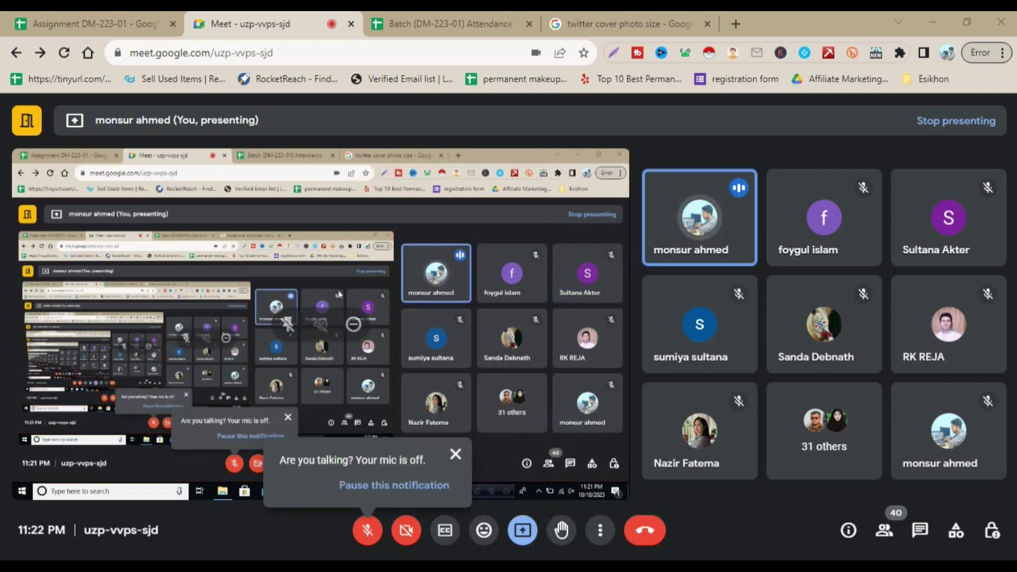
Switch to the AnyDesk remote session, look over the LinkedIn profile page, and check the categories offered for adding a profile section.
key("alt+Tab")
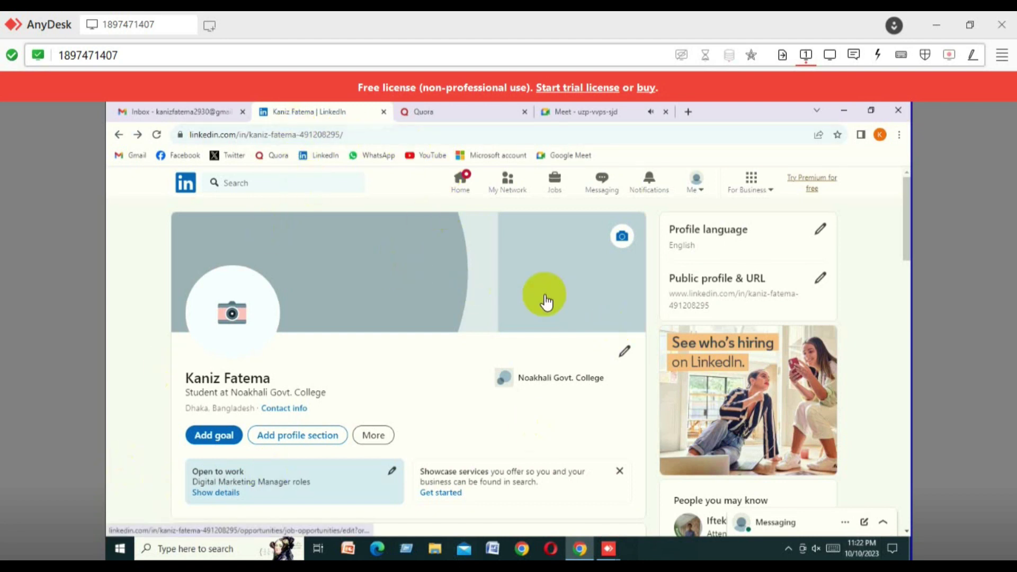
scroll(545, 291, "down", 3)
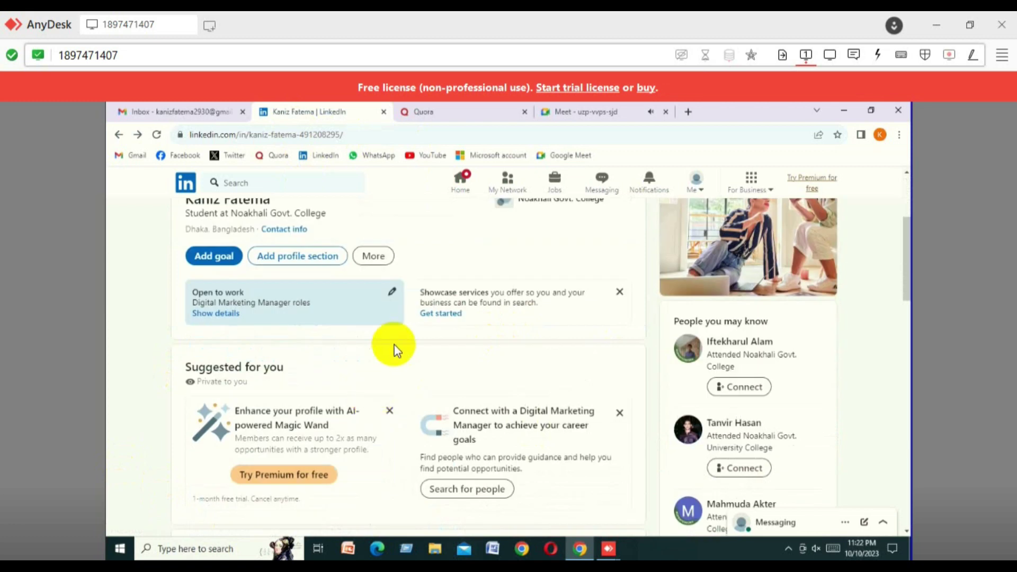
scroll(395, 350, "up", 3)
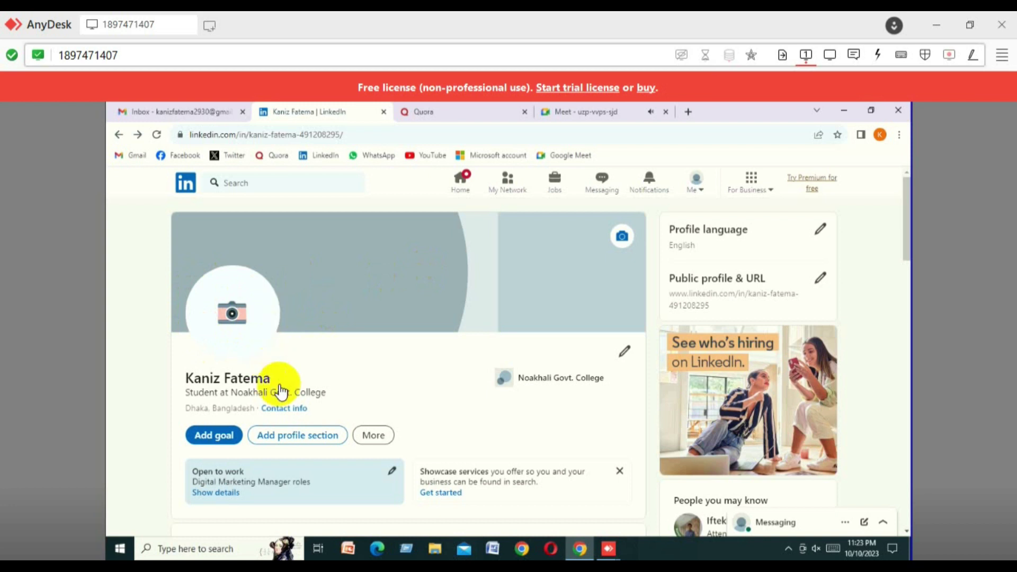
scroll(329, 391, "down", 1)
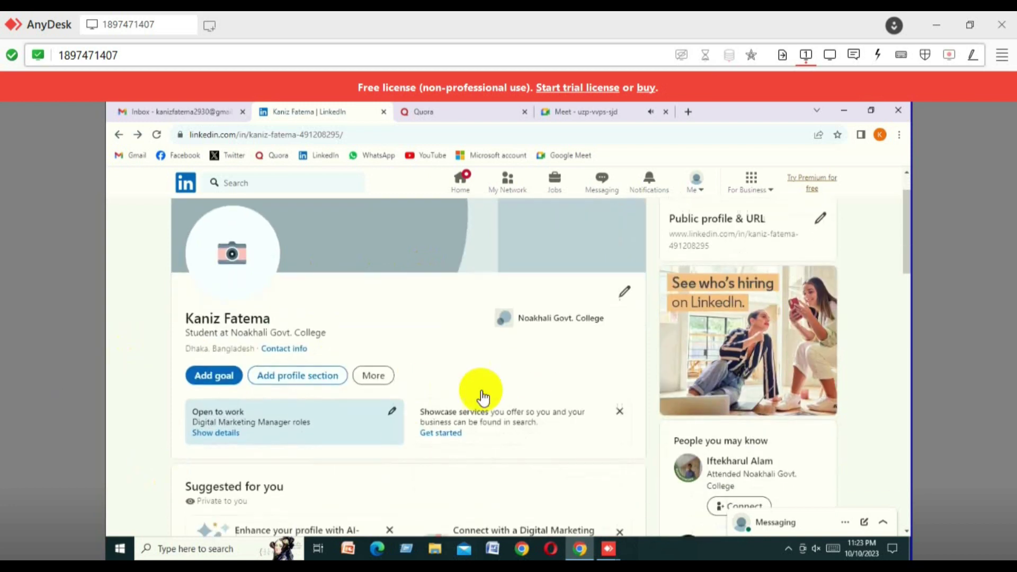
left_click(292, 381)
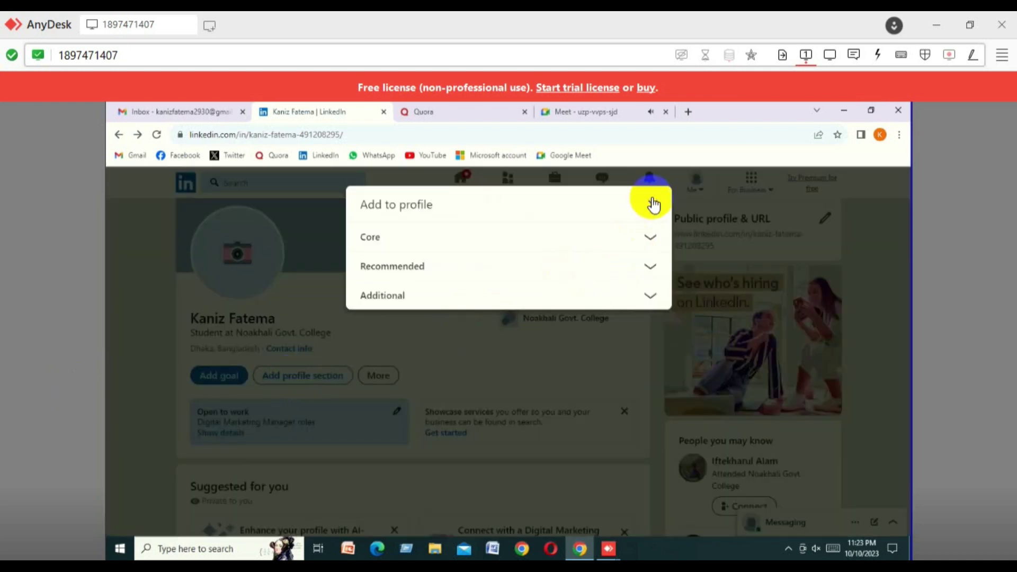
left_click(633, 317)
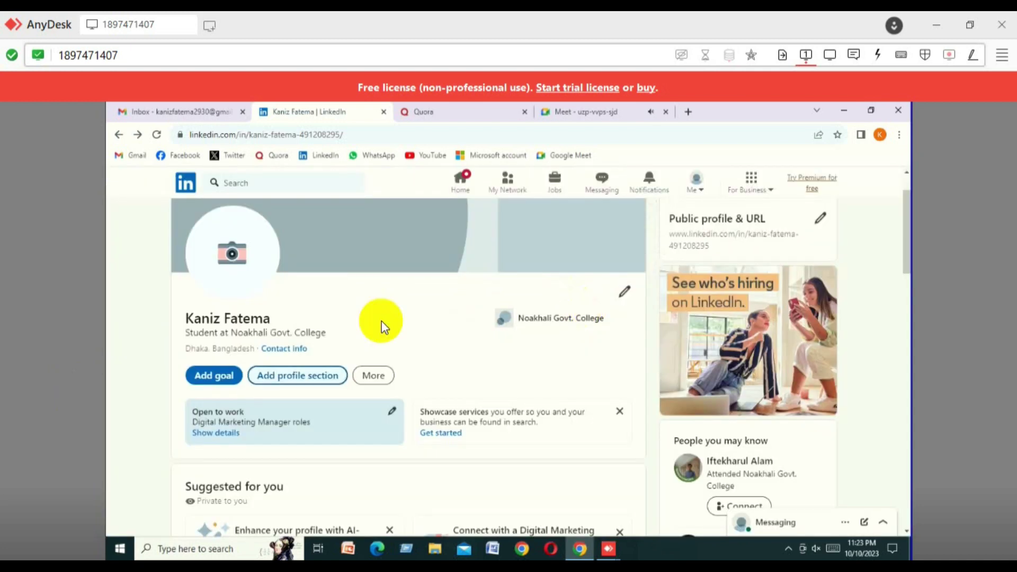
Open the profile's intro for editing and examine the name, headline, current position, industry, education and location fields.
left_click(625, 293)
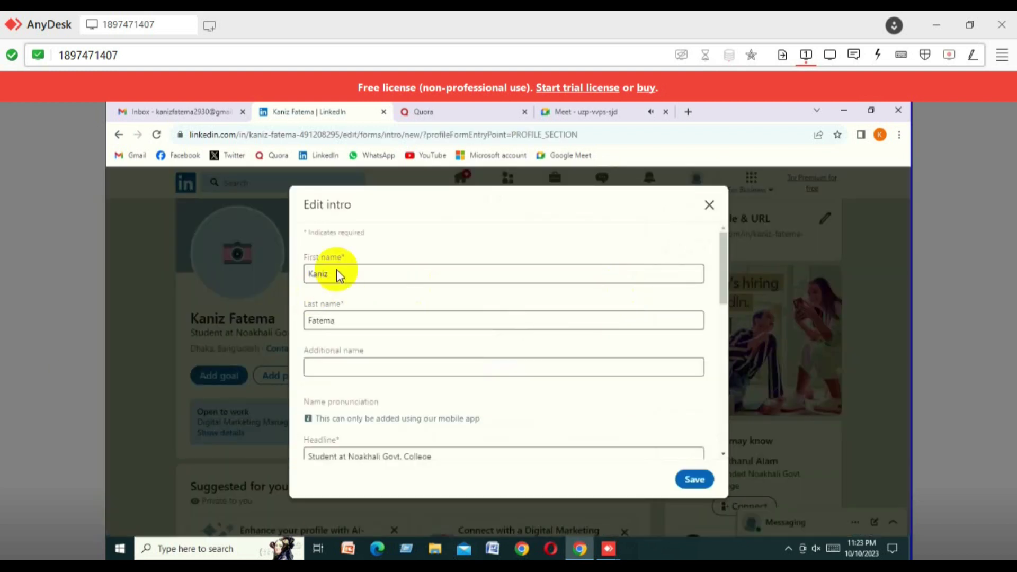
scroll(472, 329, "down", 1)
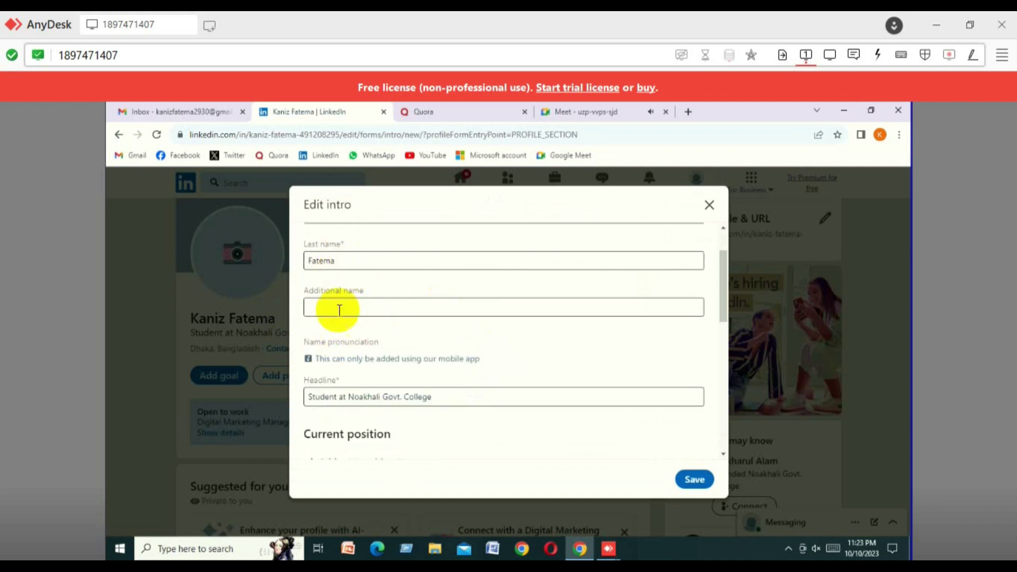
scroll(498, 402, "down", 2)
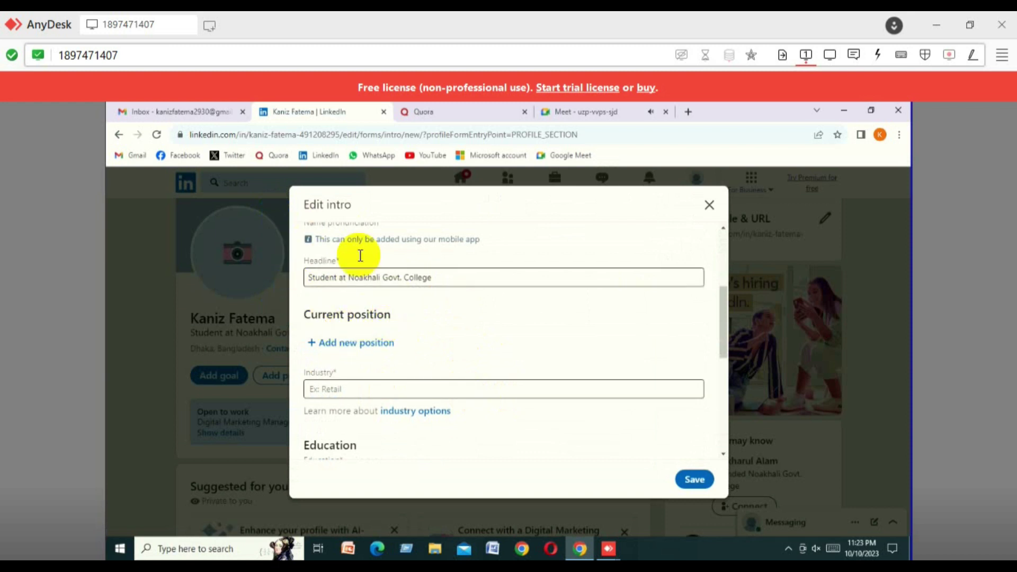
scroll(413, 268, "up", 1)
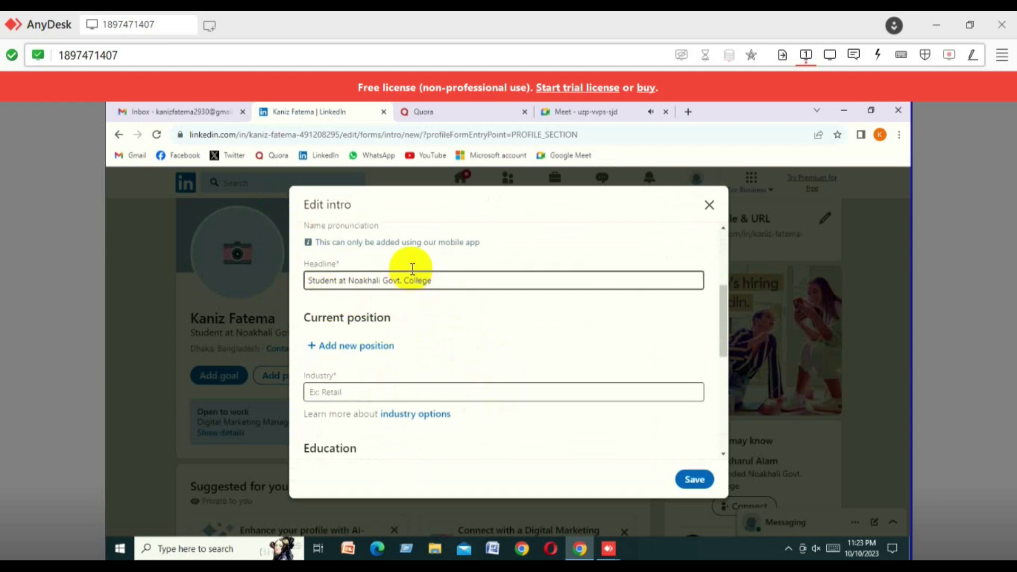
scroll(413, 269, "up", 2)
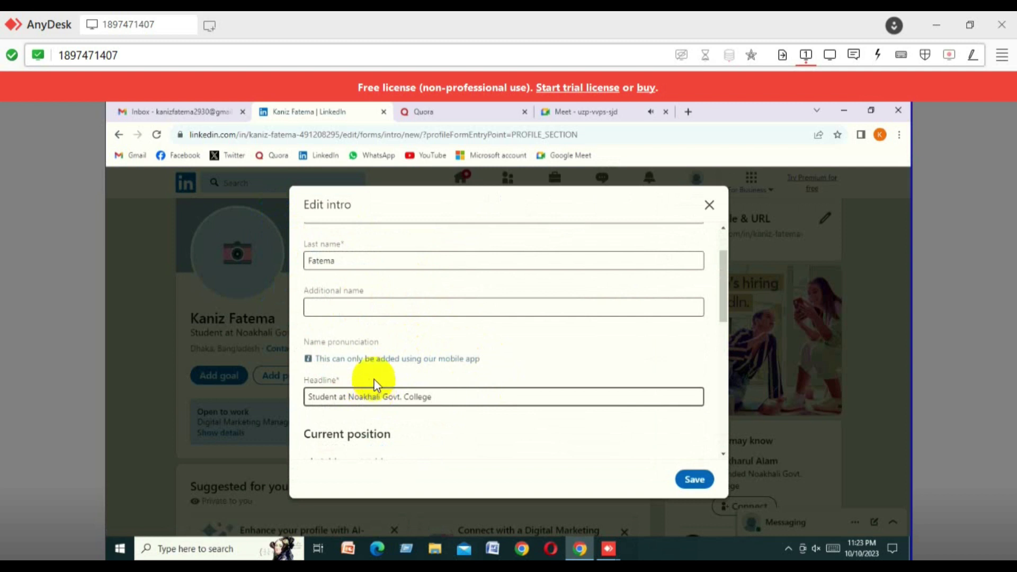
scroll(384, 377, "down", 2)
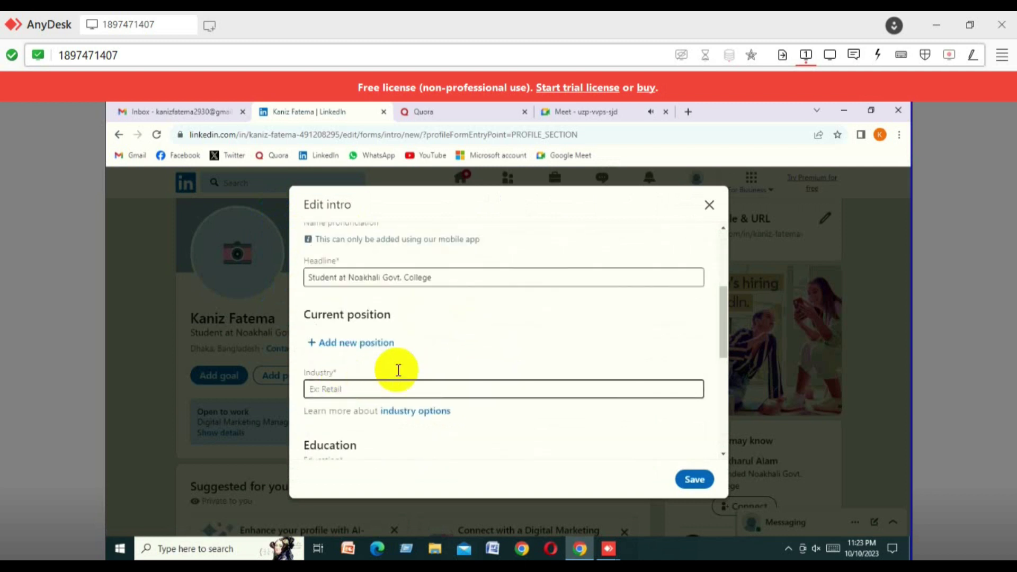
scroll(401, 356, "down", 2)
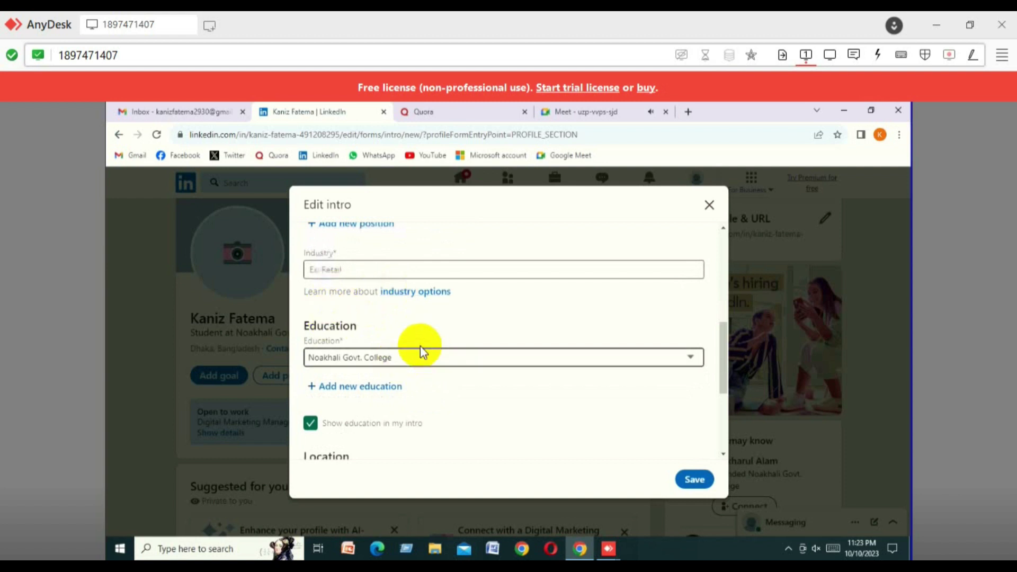
scroll(420, 346, "down", 2)
scroll(421, 345, "down", 1)
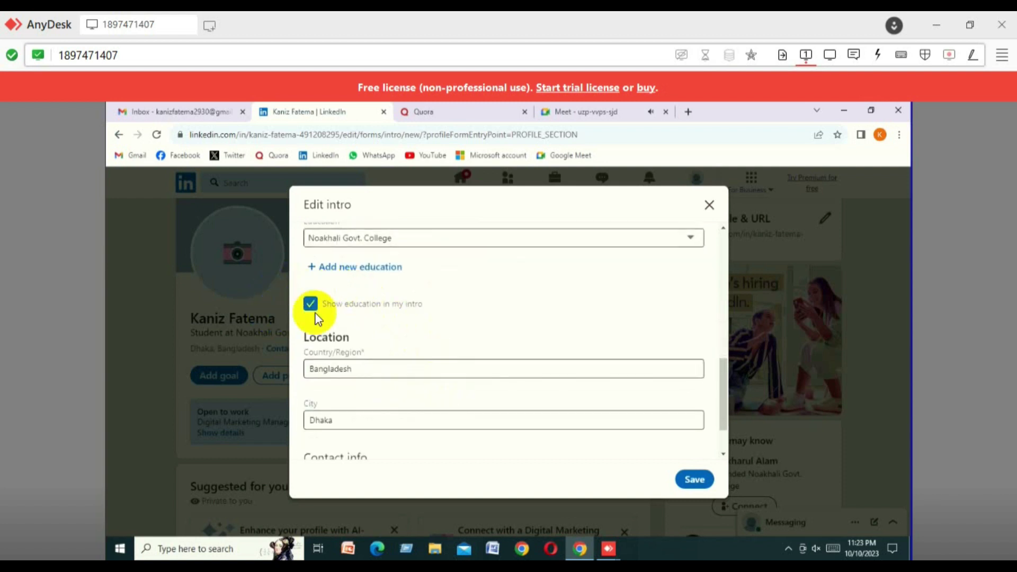
scroll(380, 360, "down", 2)
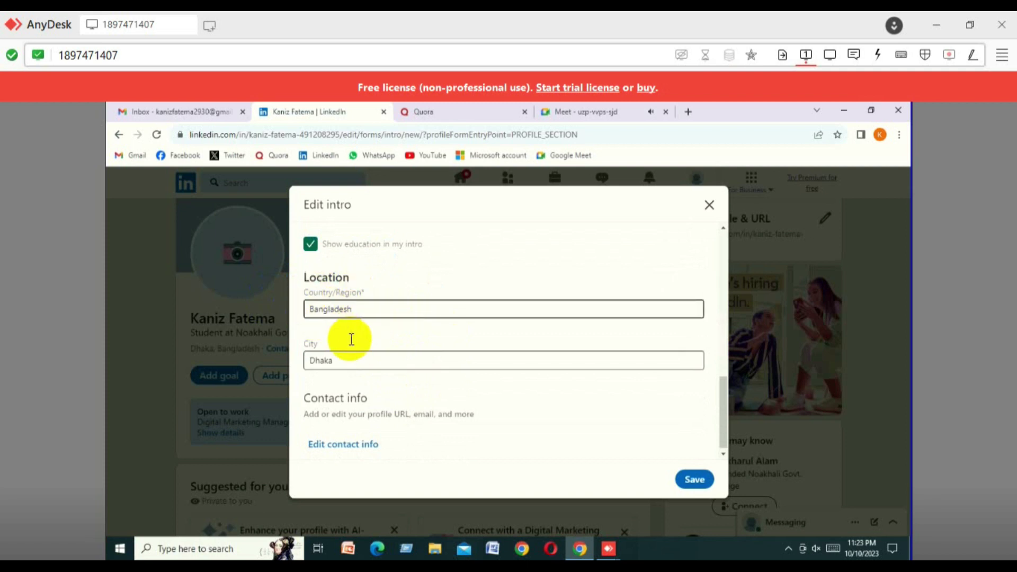
left_click(364, 366)
scroll(371, 371, "down", 1)
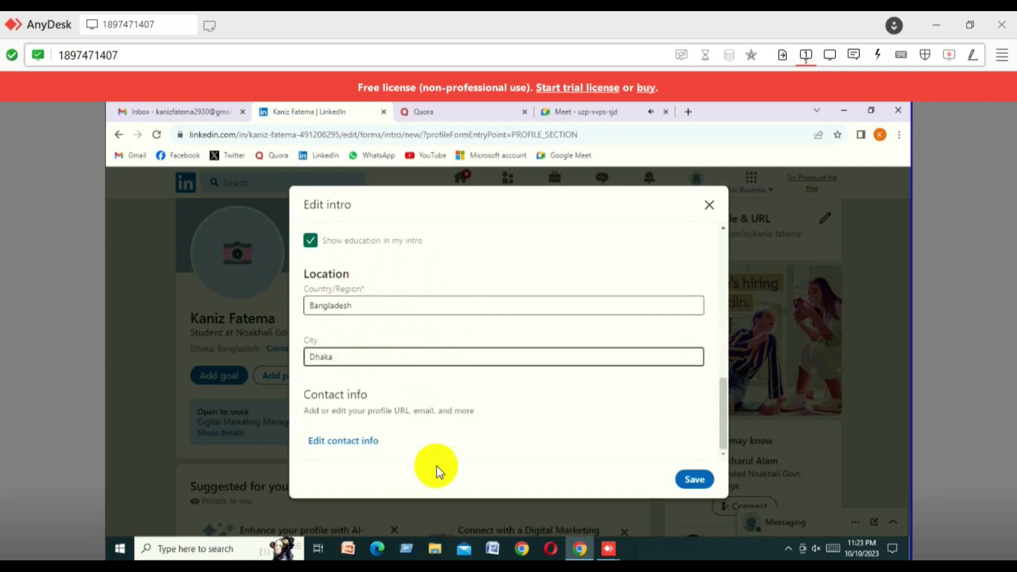
Open the profile's contact info for editing, dismiss the privacy notice, review the email, phone and address fields, and close the form.
left_click(331, 443)
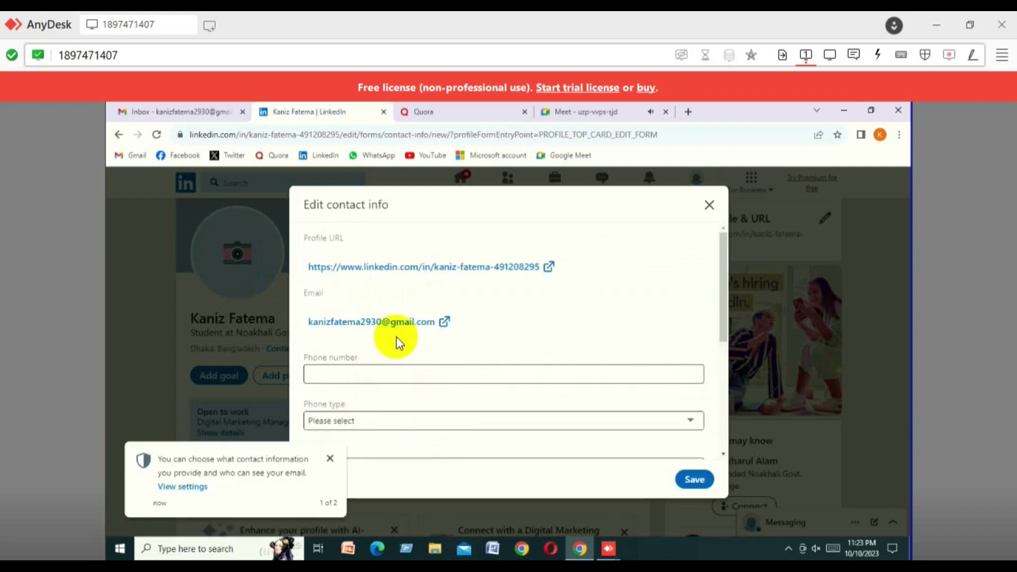
scroll(345, 467, "down", 1)
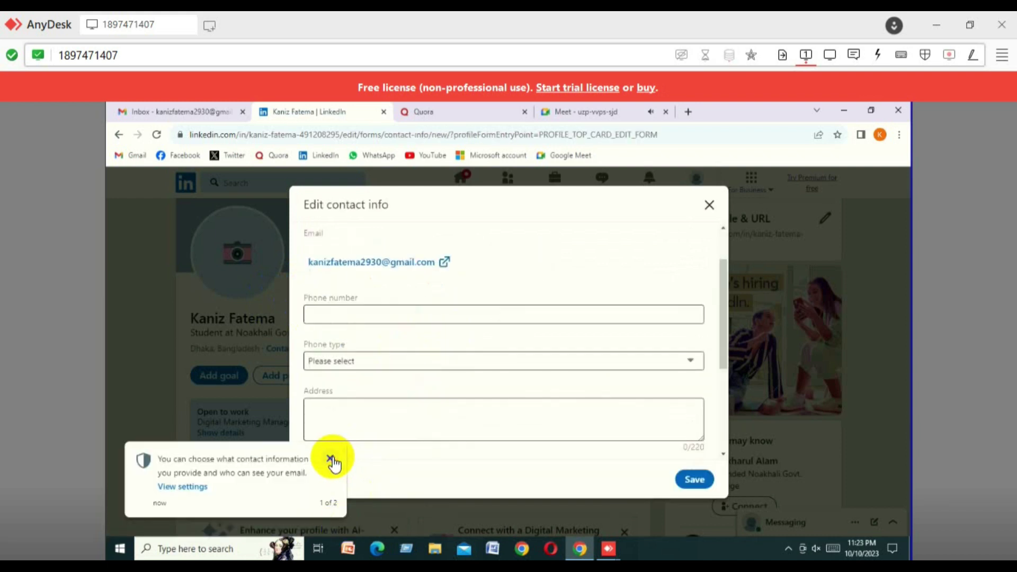
left_click(332, 460)
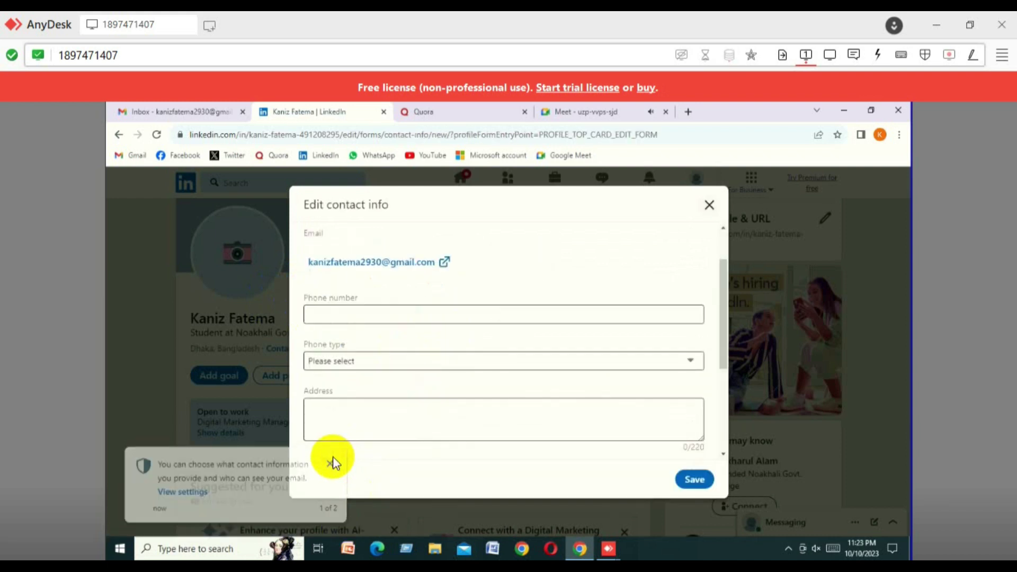
left_click(310, 432)
left_click(400, 358)
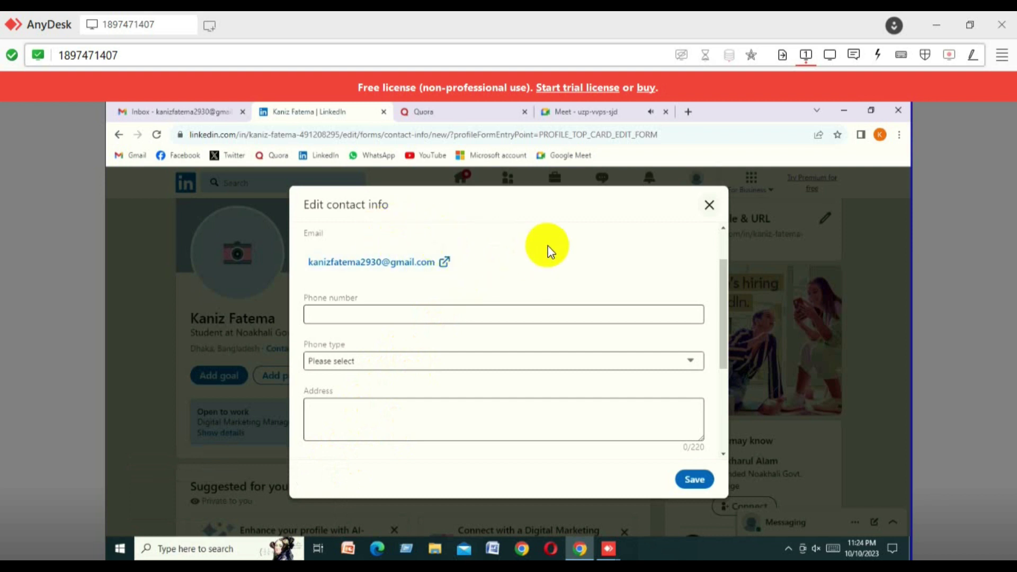
scroll(552, 246, "up", 1)
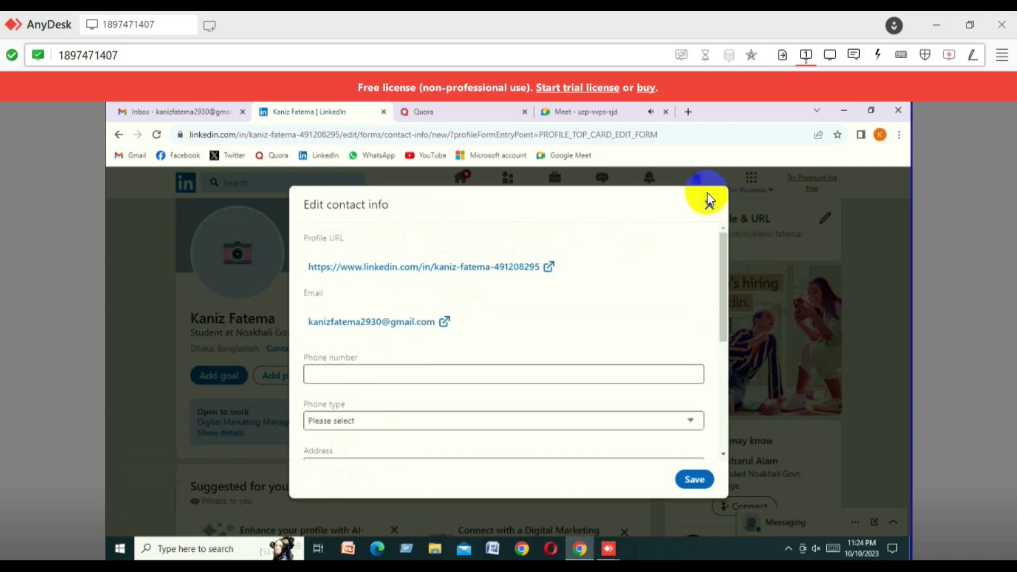
left_click(720, 212)
left_click(708, 212)
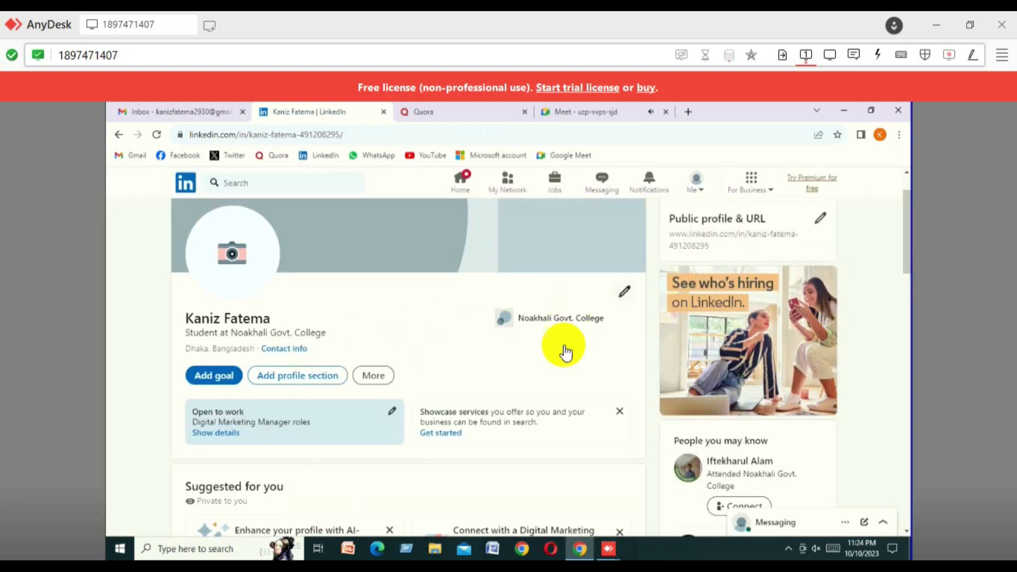
Reopen the profile's intro for editing and replace the headline with Digital Marketing Manager, correcting the spelling of Digital.
left_click(623, 290)
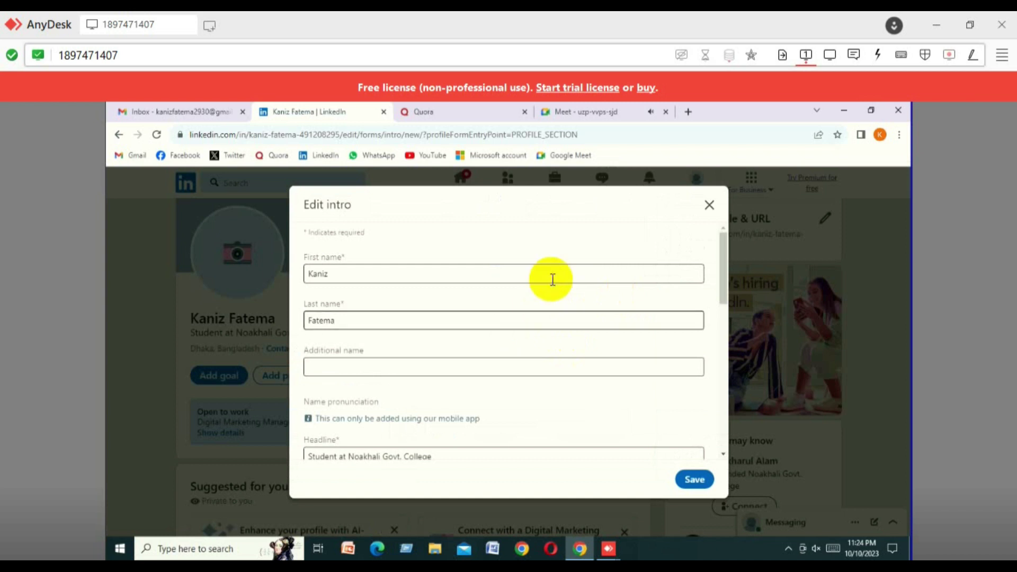
scroll(515, 335, "down", 3)
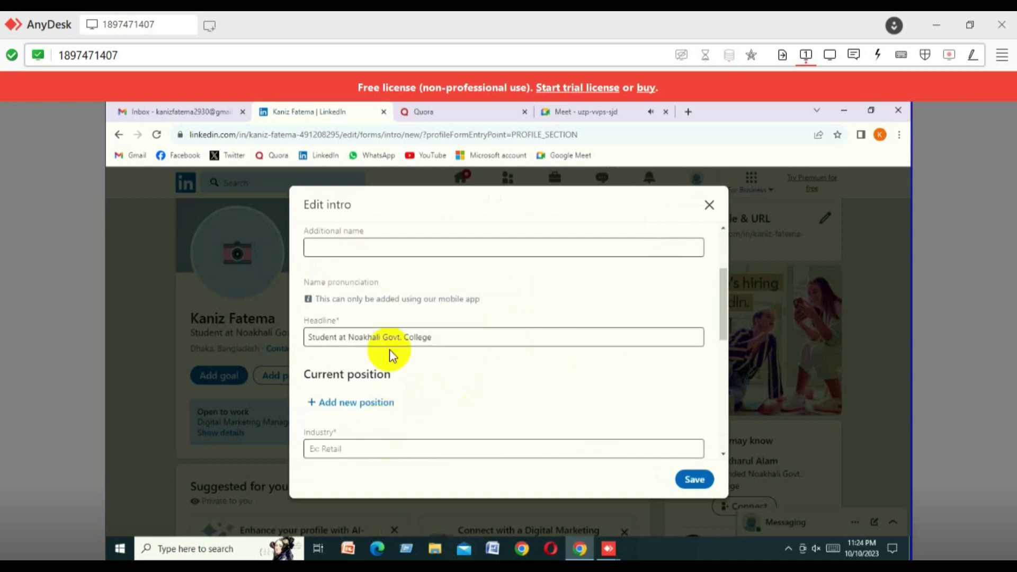
left_click(443, 337)
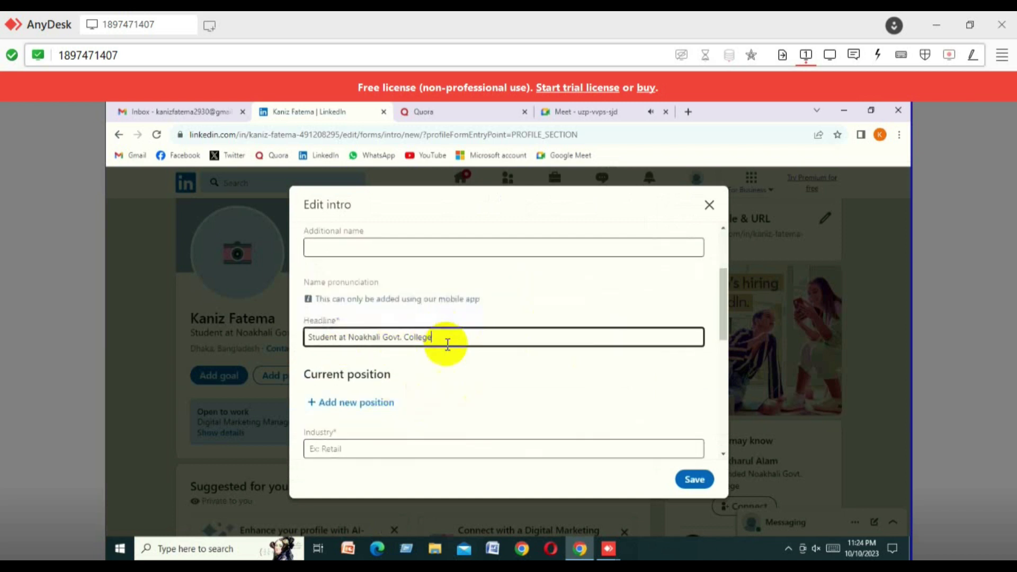
left_click_drag(457, 337, 270, 337)
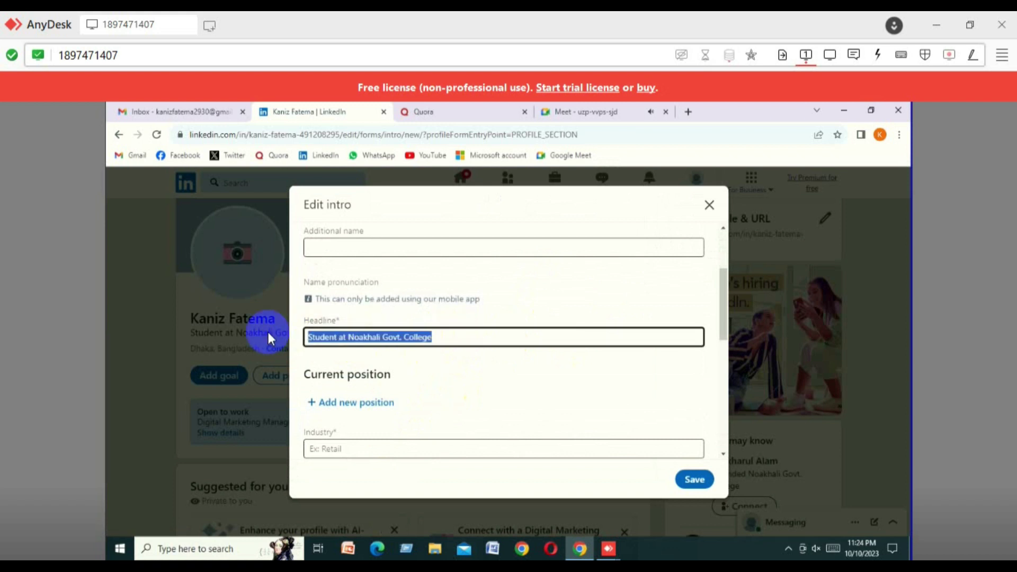
type("Di")
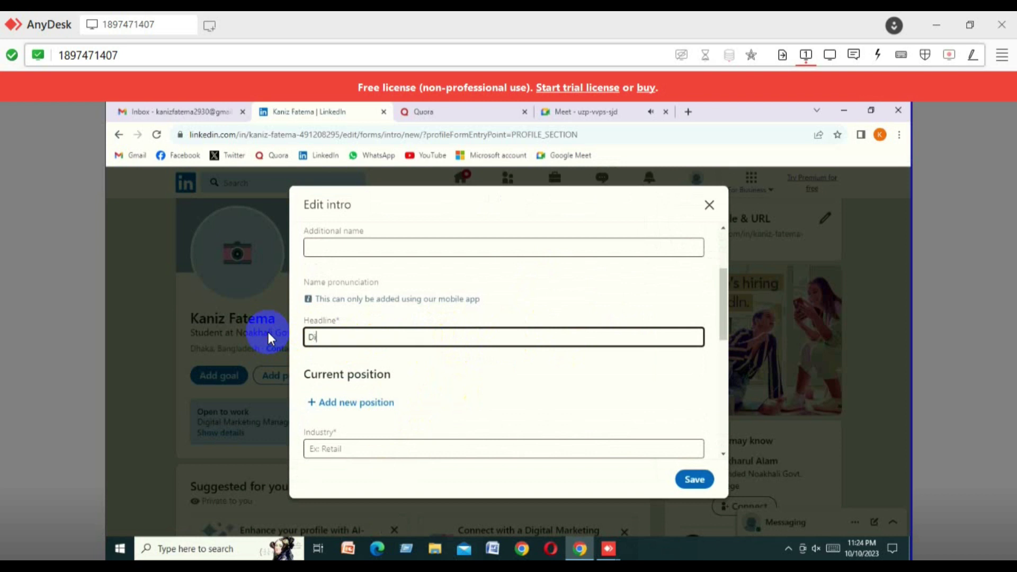
type("gutal Marketing Mana")
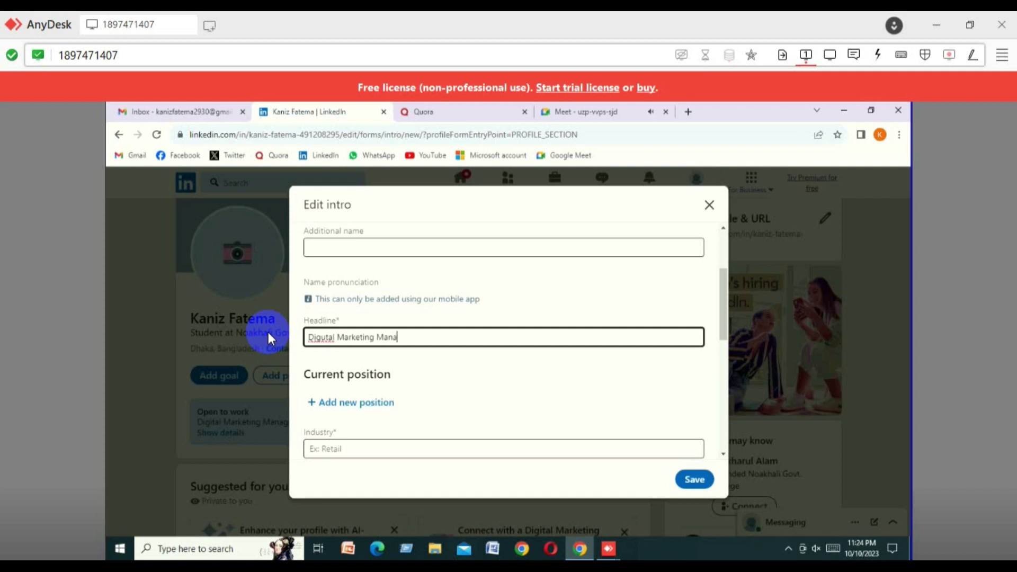
type("ger")
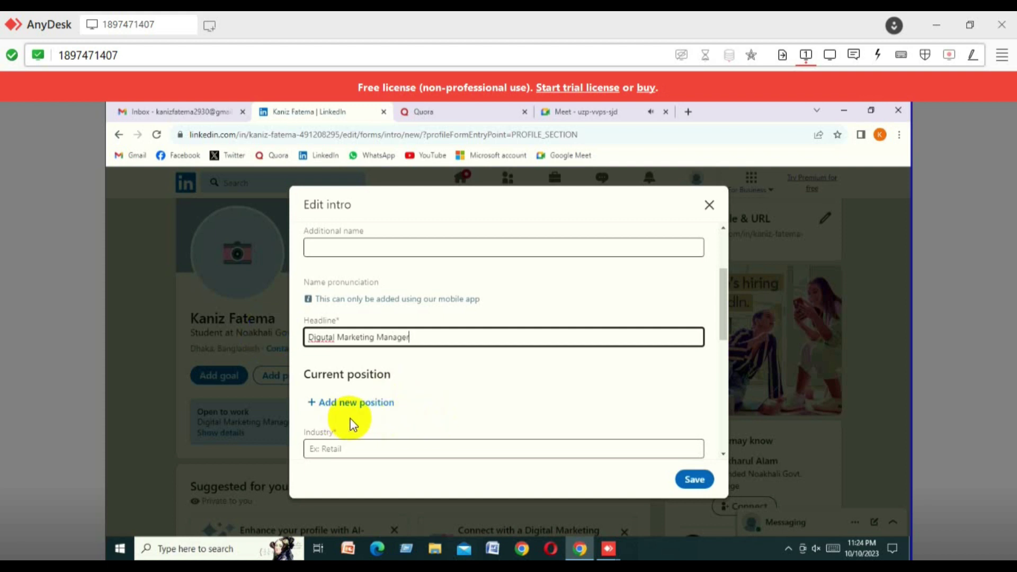
right_click(325, 337)
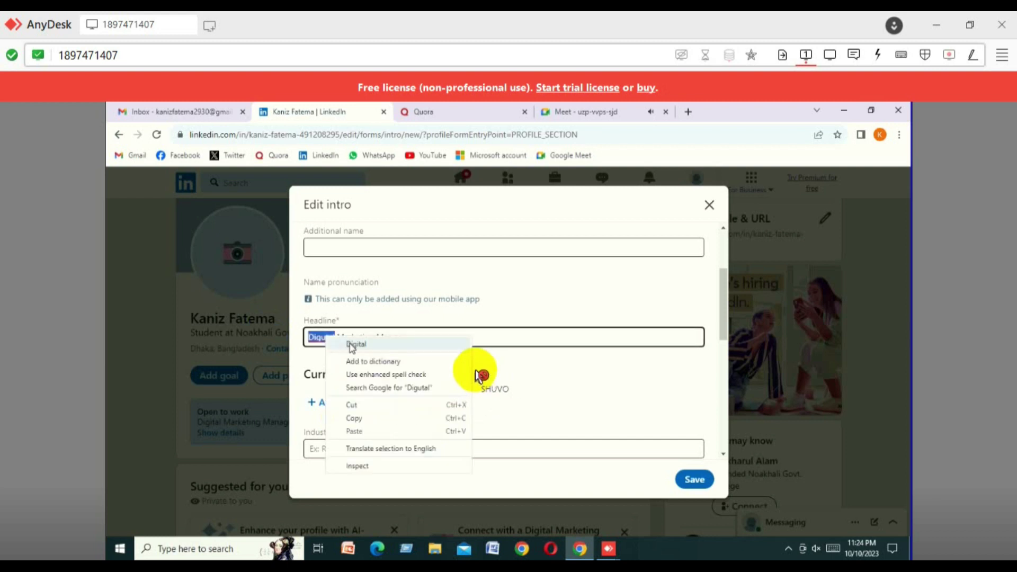
left_click(342, 346)
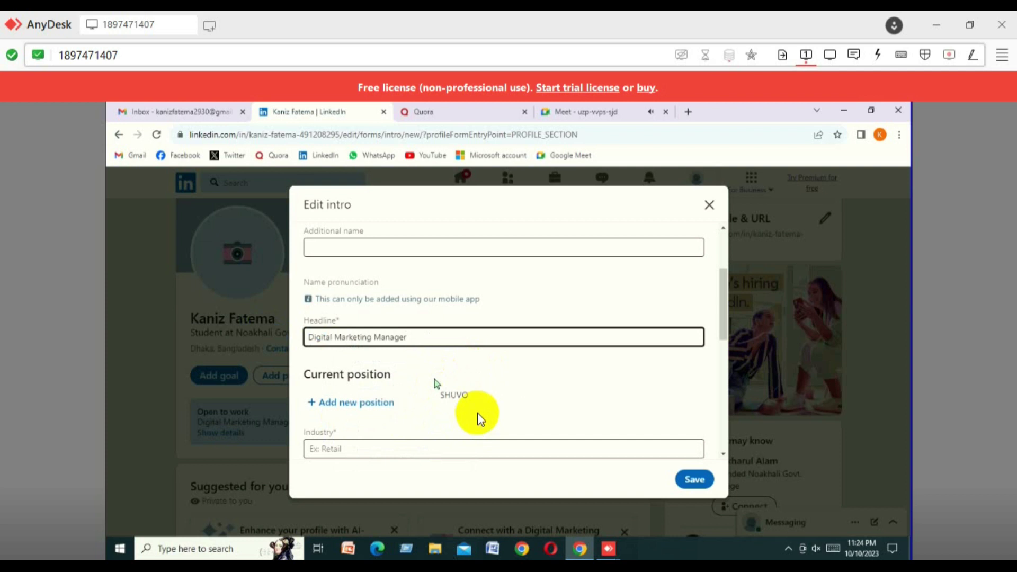
Try to set the intro's industry to NB Tech BD and clear the rejected entry.
scroll(446, 405, "down", 2)
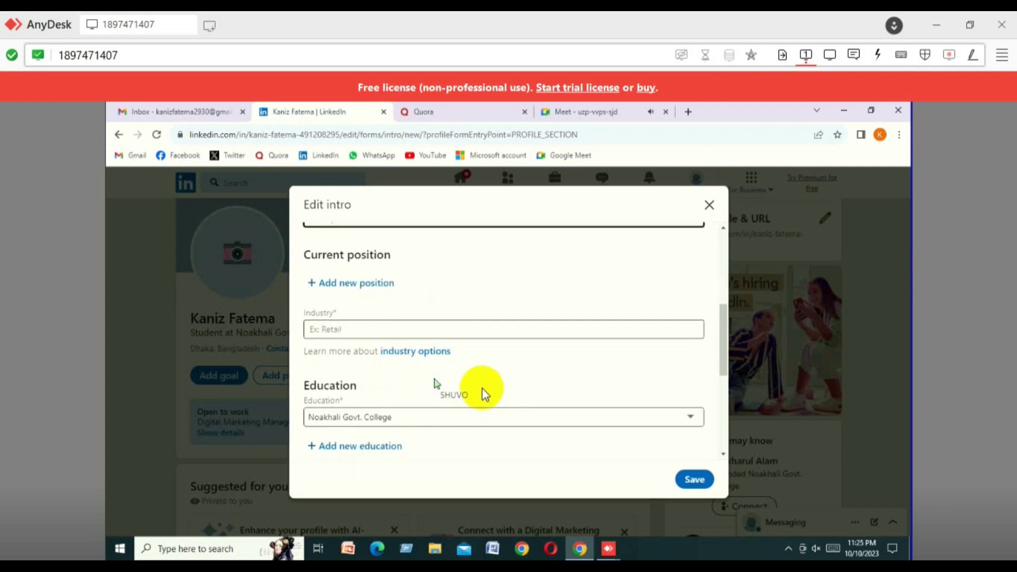
left_click(341, 334)
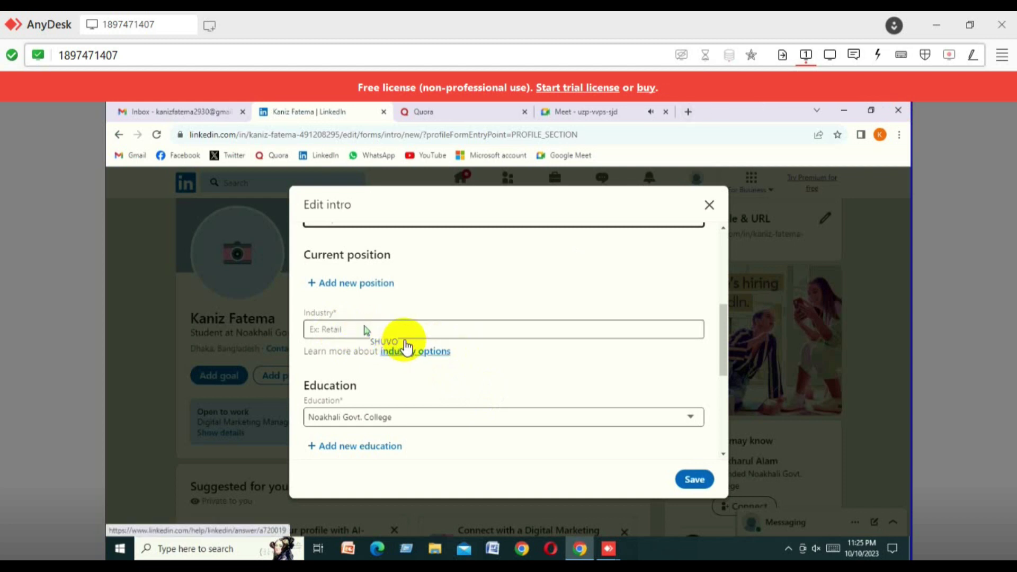
left_click(381, 330)
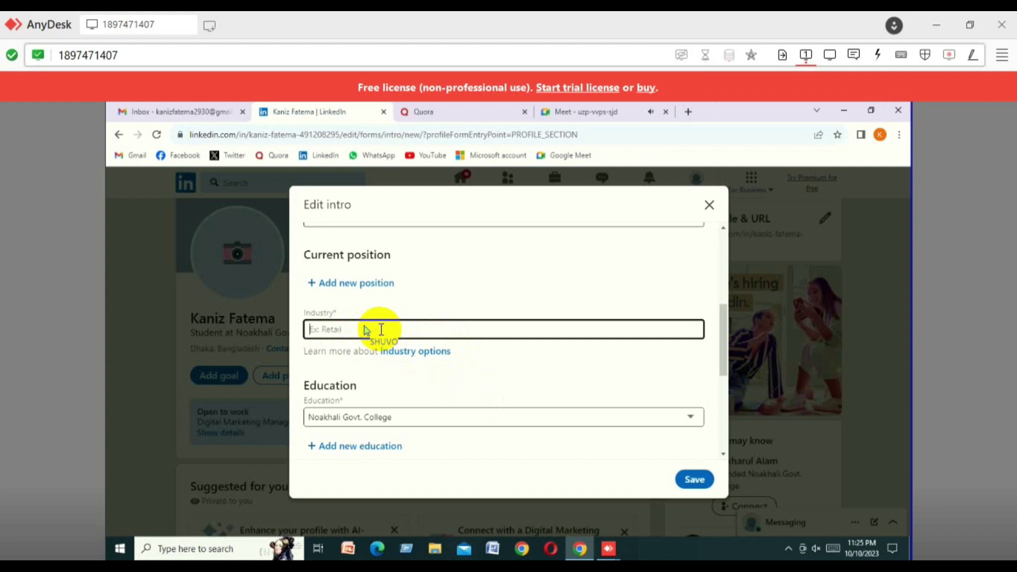
type("NB Tech BD")
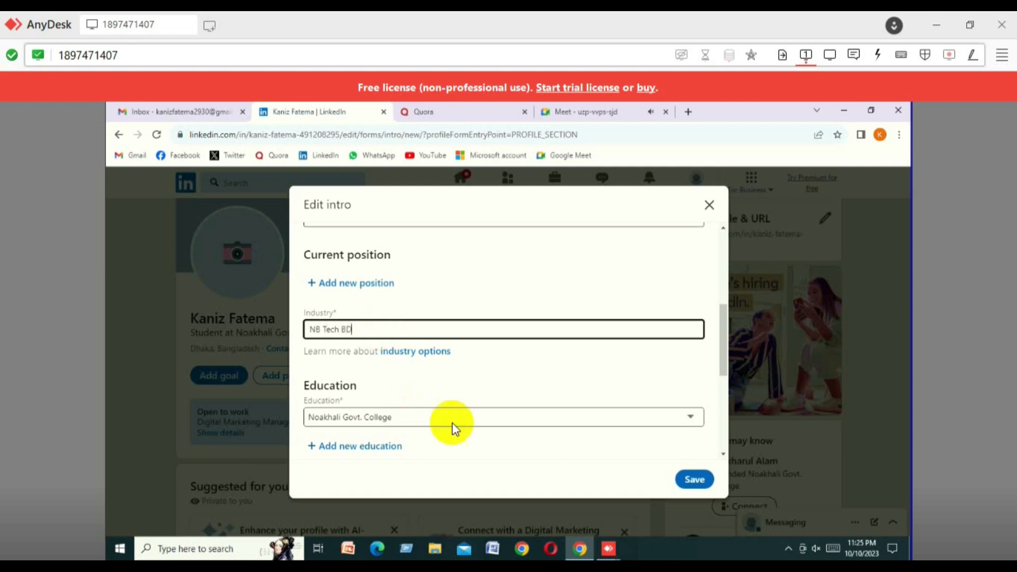
left_click(460, 374)
scroll(457, 377, "down", 1)
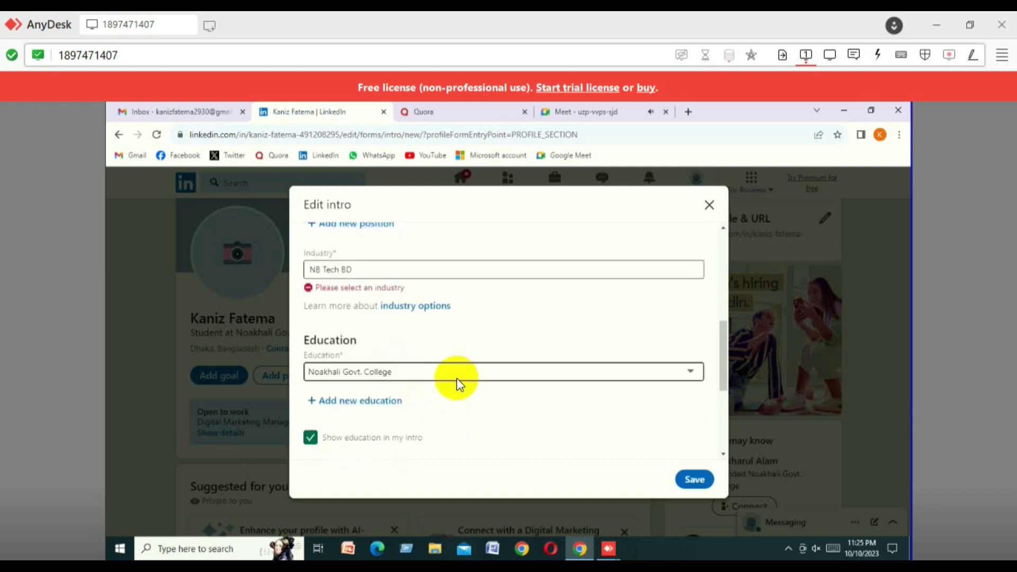
left_click(352, 267)
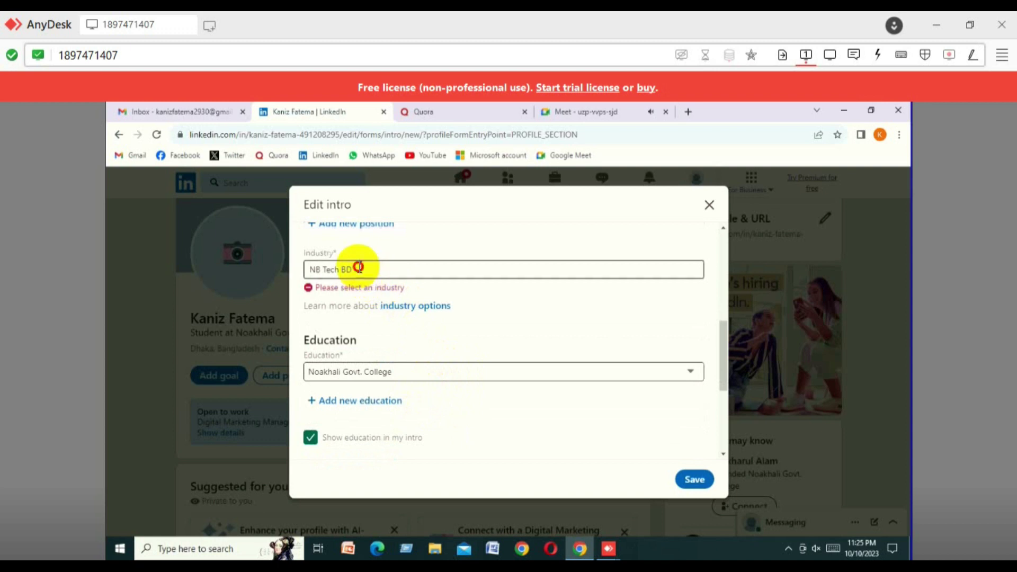
left_click_drag(358, 263, 309, 270)
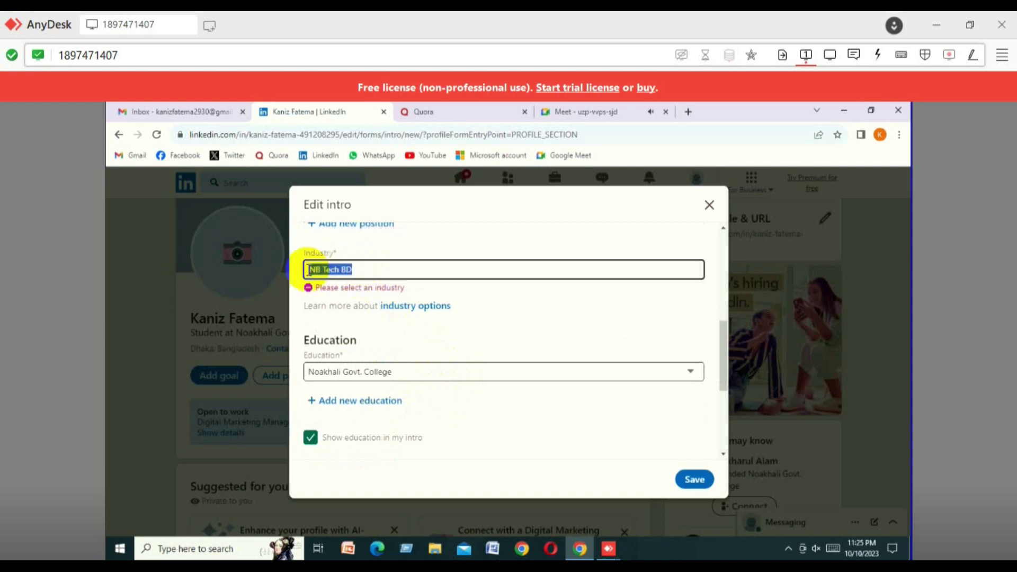
key("BackSpace")
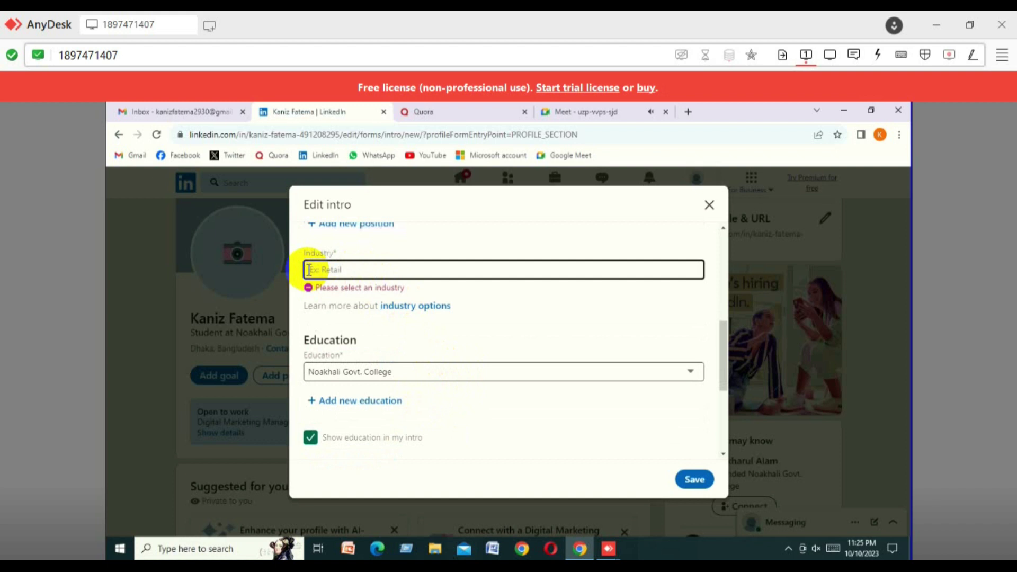
Search the industry suggestions for Te and Marke, and set the intro's industry to Marketing Services.
type("Te")
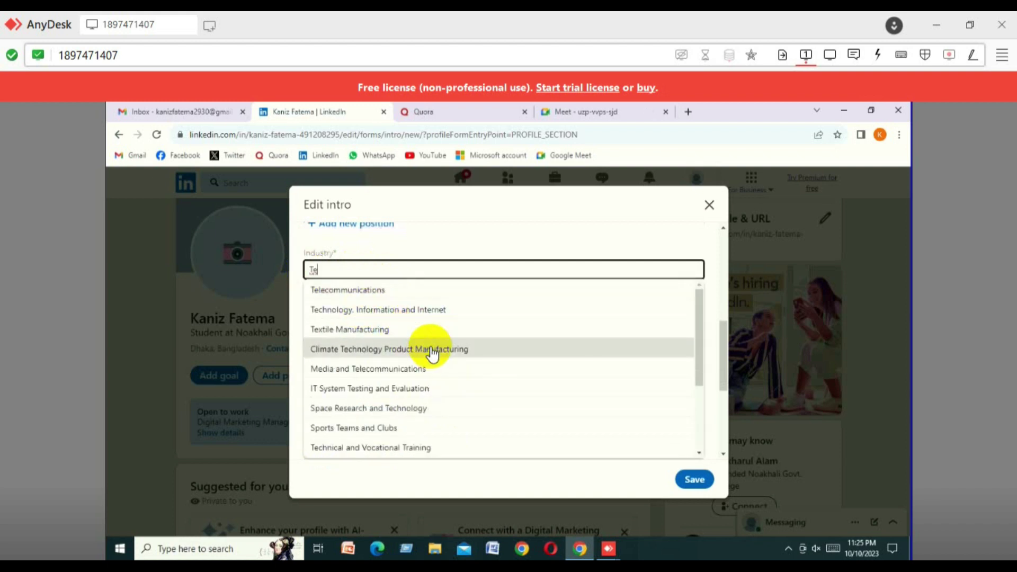
key("BackSpace")
key("BackSpace")
type("M")
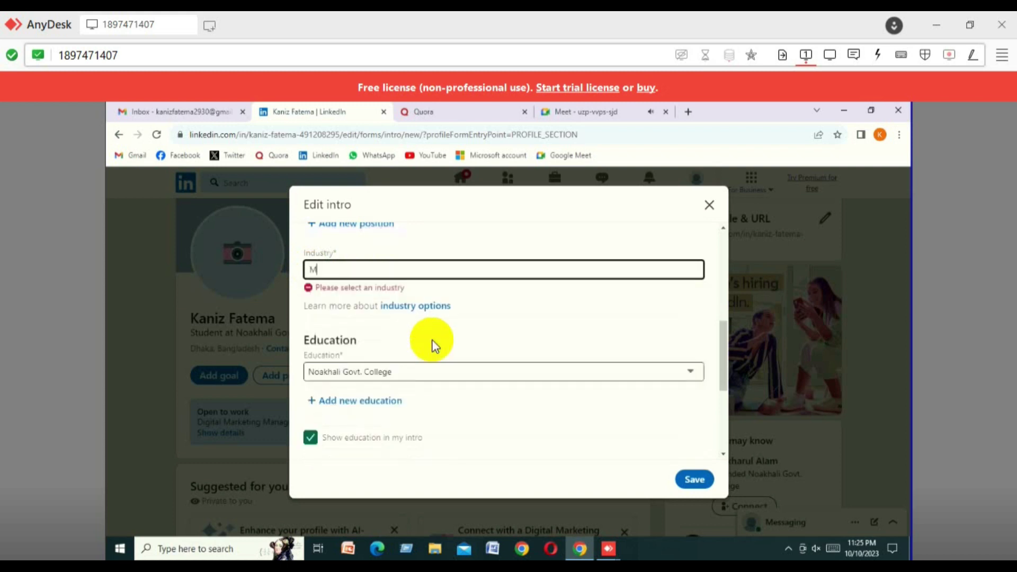
type("arke")
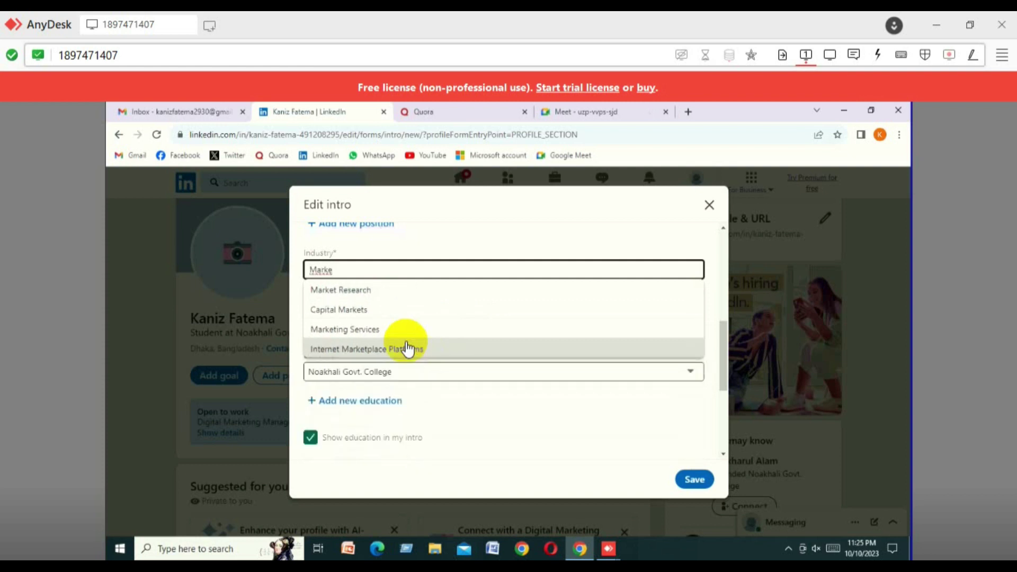
left_click(332, 328)
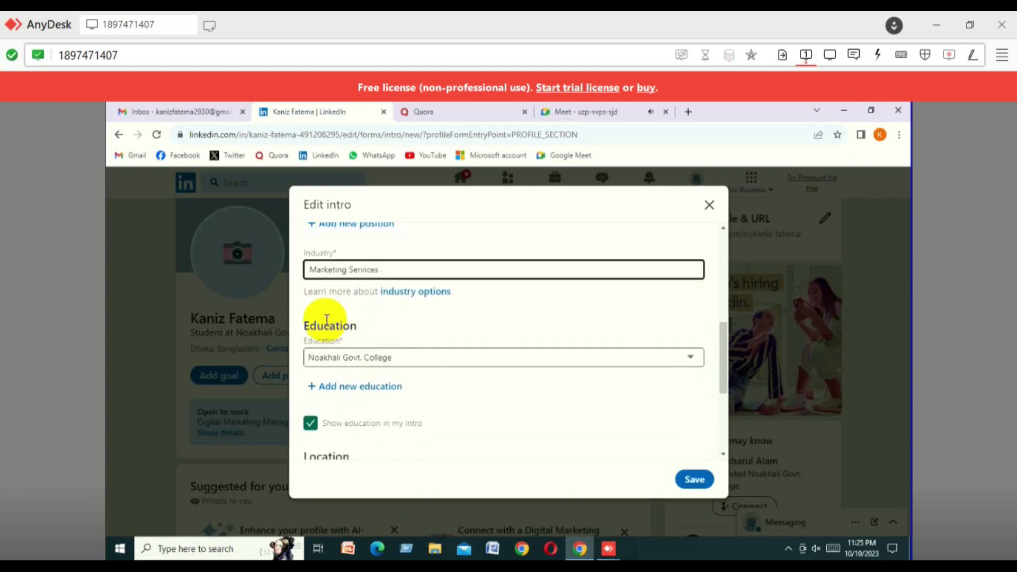
Review the intro's headline, education and location, and open the contact info for editing to examine the URL, email and phone fields.
scroll(451, 304, "up", 3)
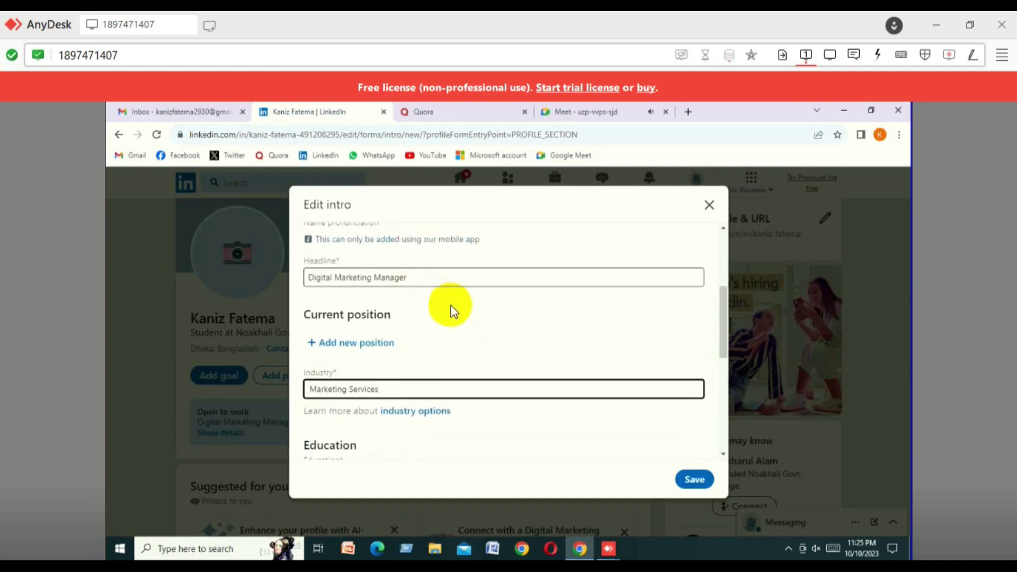
scroll(424, 344, "down", 3)
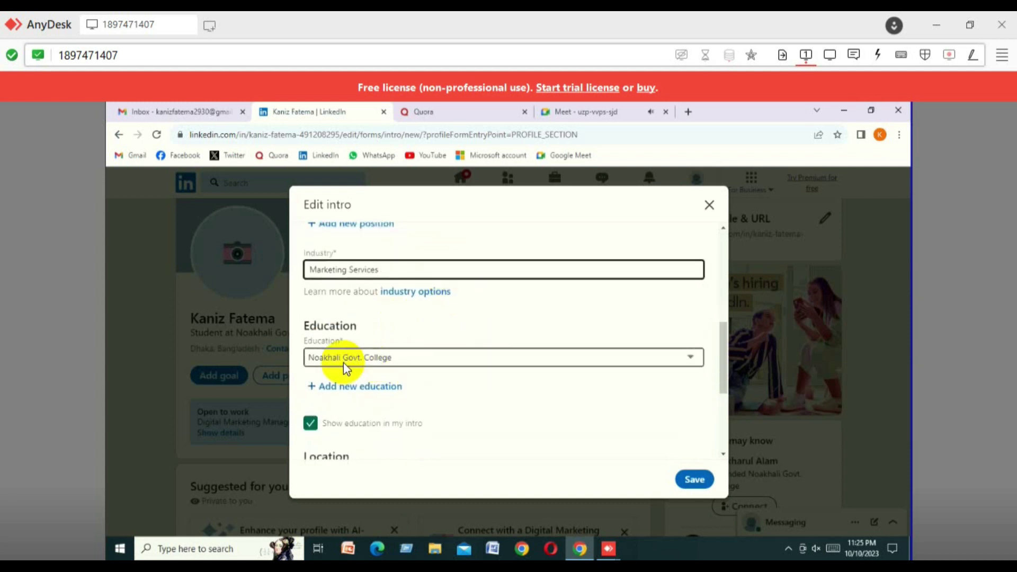
scroll(454, 379, "down", 2)
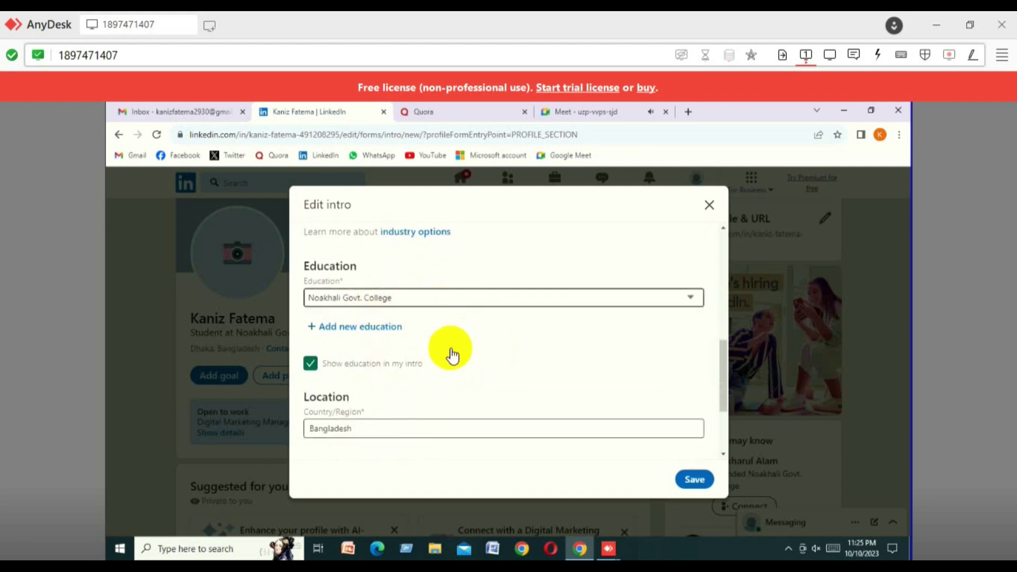
scroll(453, 348, "down", 2)
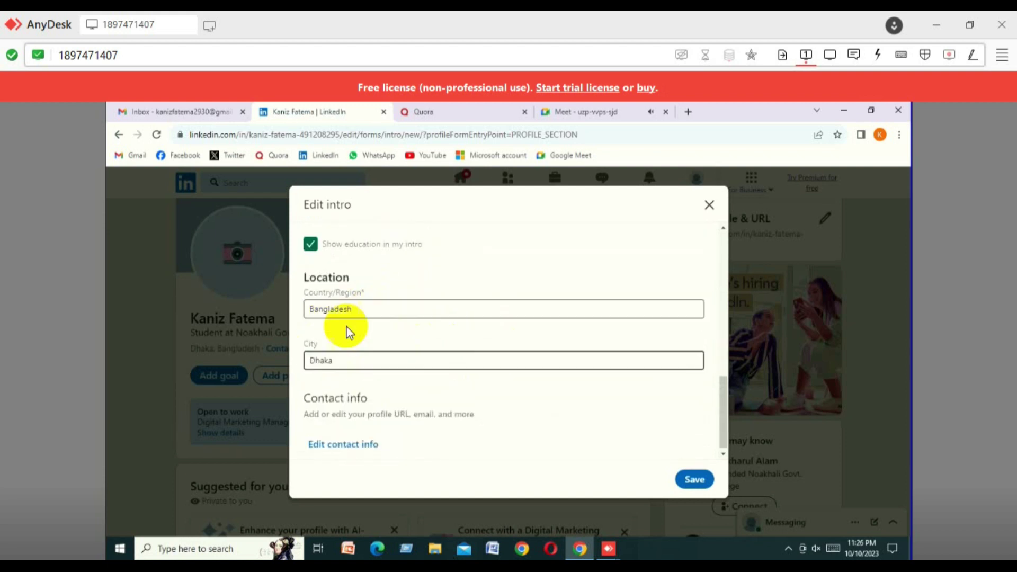
scroll(370, 346, "down", 1)
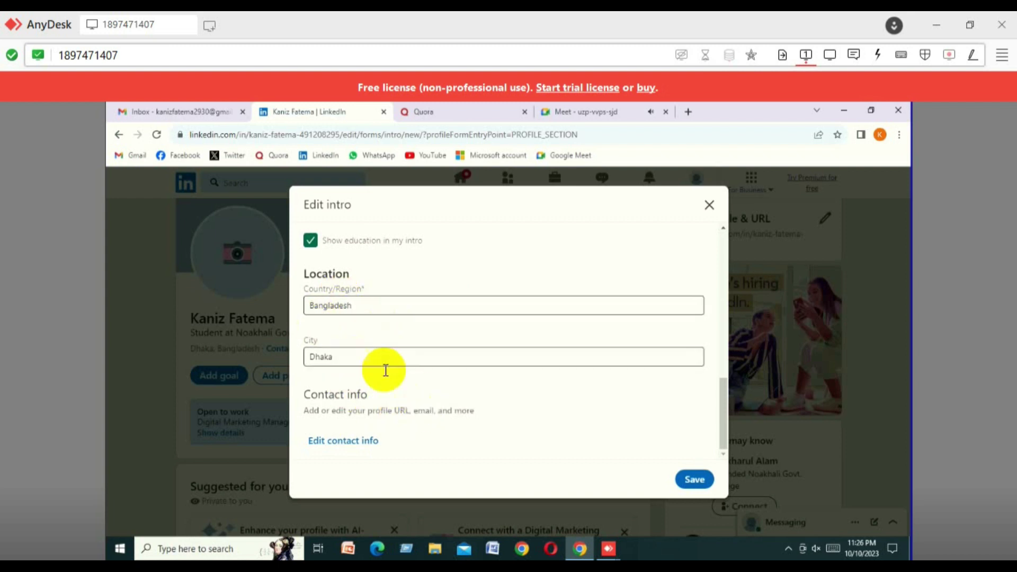
left_click(345, 453)
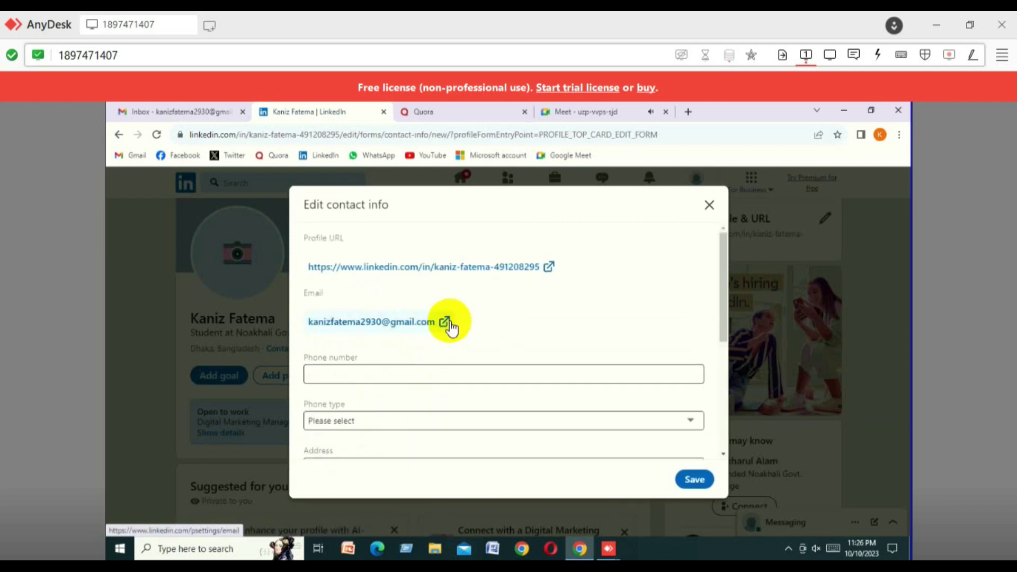
scroll(449, 326, "down", 3)
scroll(482, 276, "up", 3)
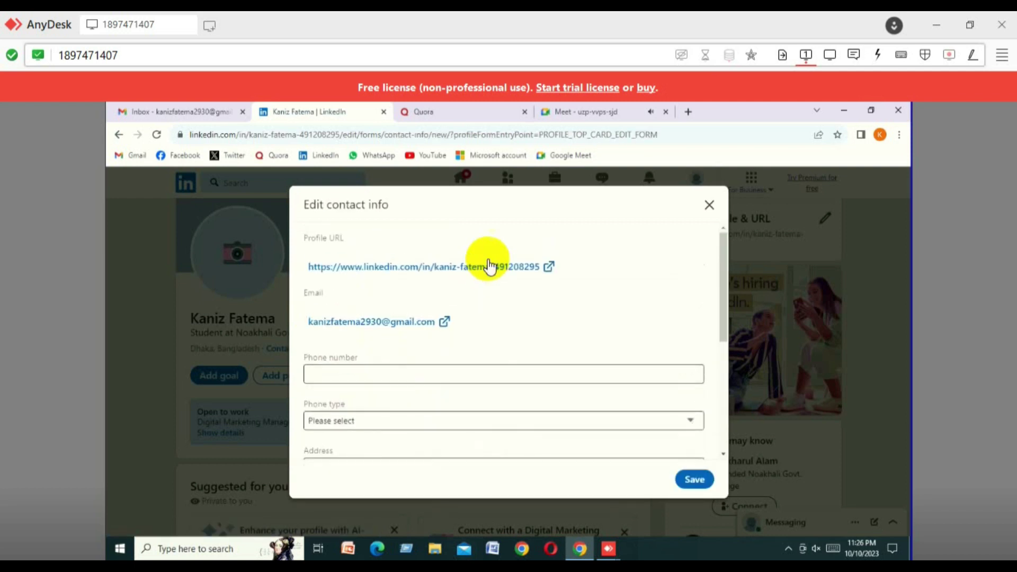
left_click(438, 377)
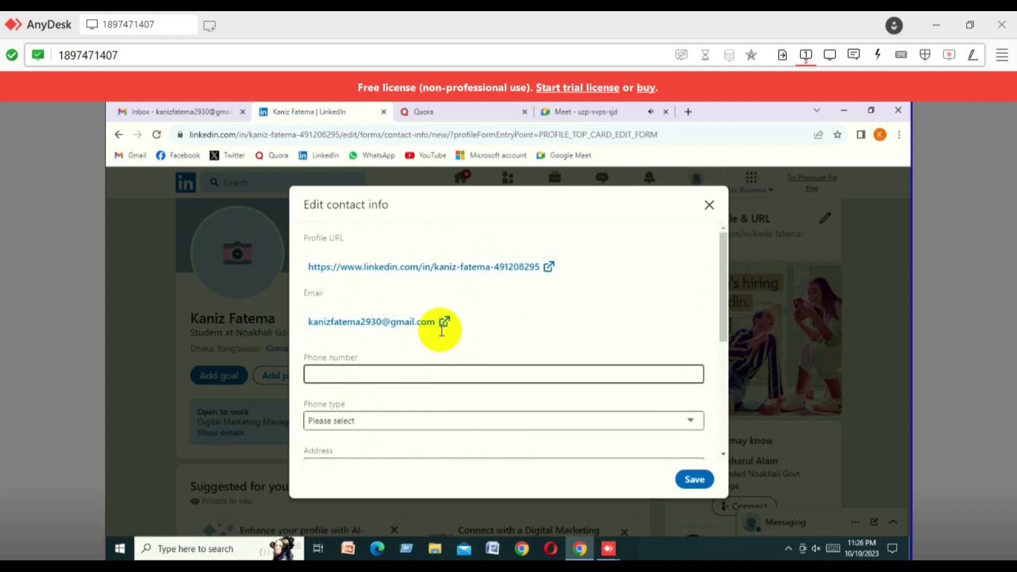
left_click(378, 358)
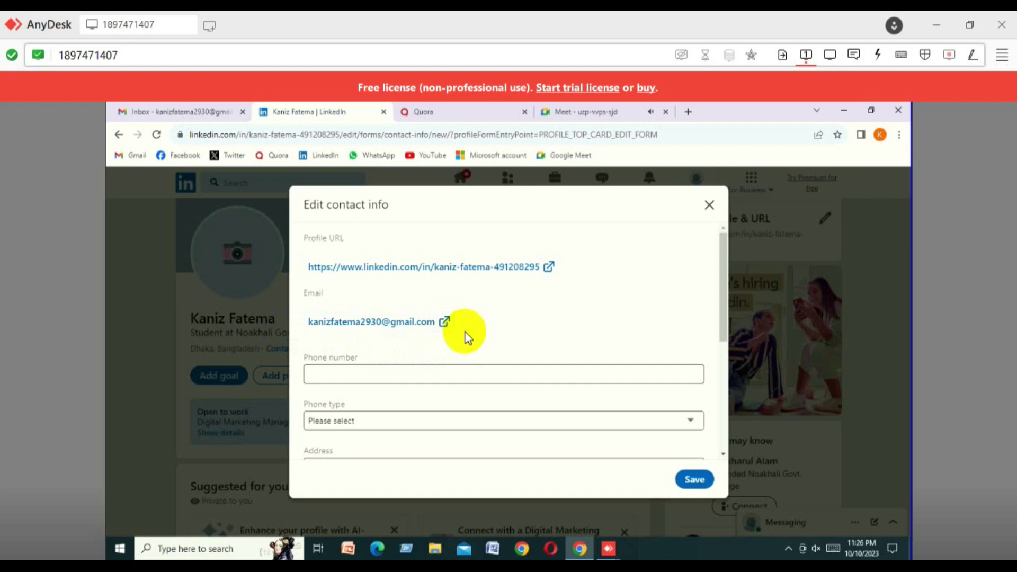
Set the phone type in the contact info to Mobile.
scroll(465, 332, "down", 1)
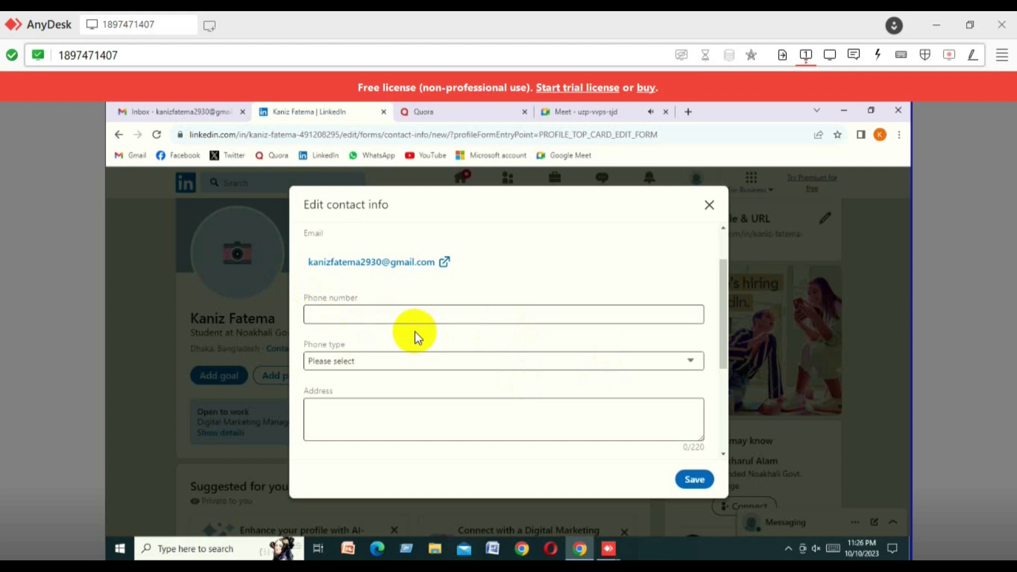
scroll(415, 331, "down", 1)
left_click(442, 310)
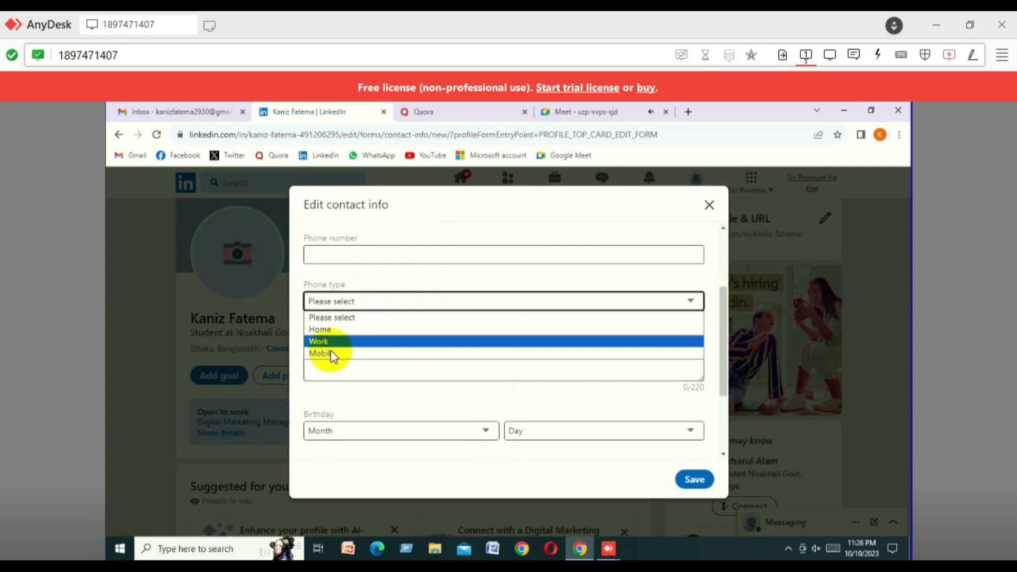
left_click(322, 353)
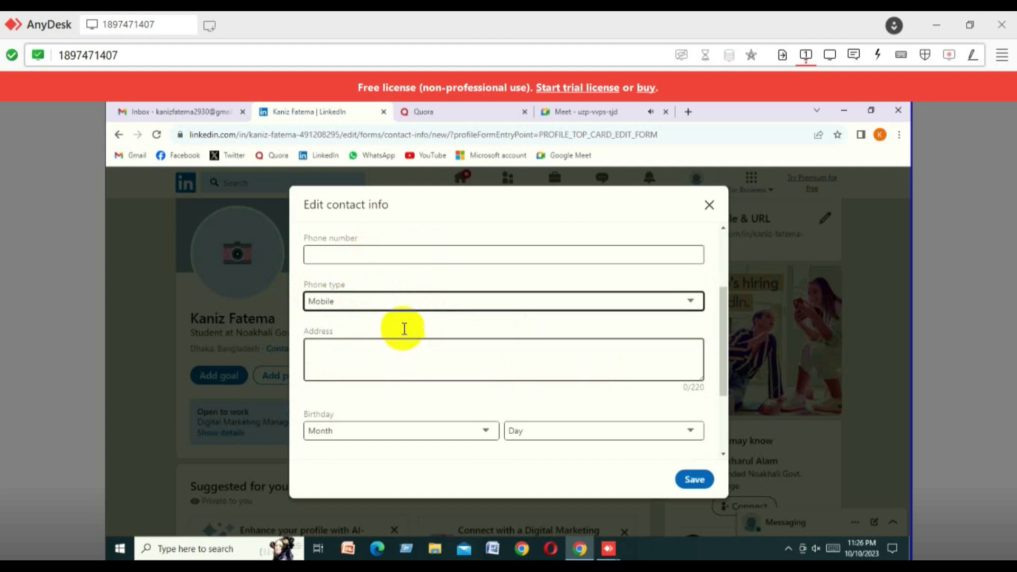
Check the address, birthday, website and messaging fields, save the contact info, and dismiss the notification.
scroll(350, 354, "down", 3)
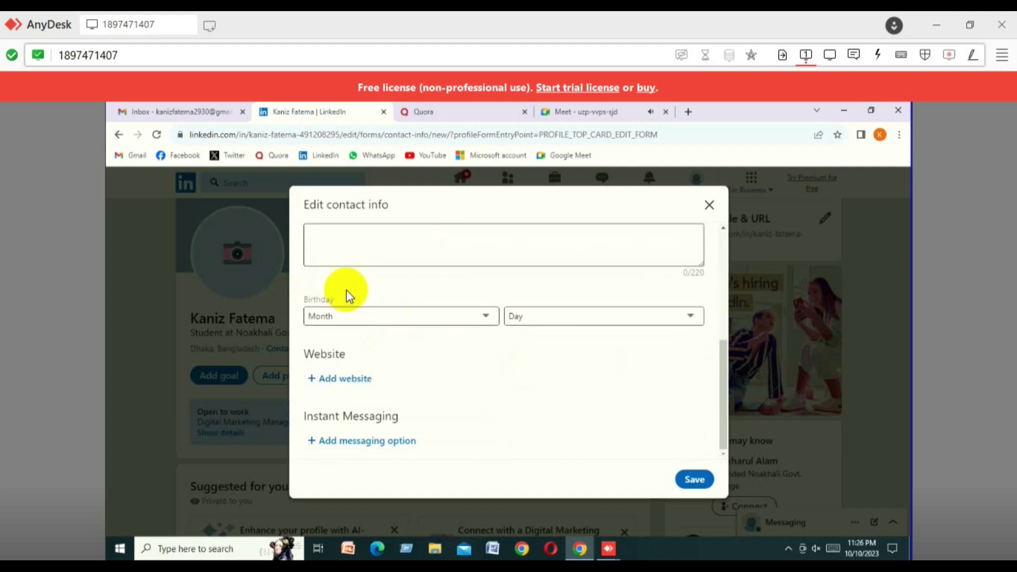
scroll(361, 283, "up", 2)
scroll(361, 283, "up", 1)
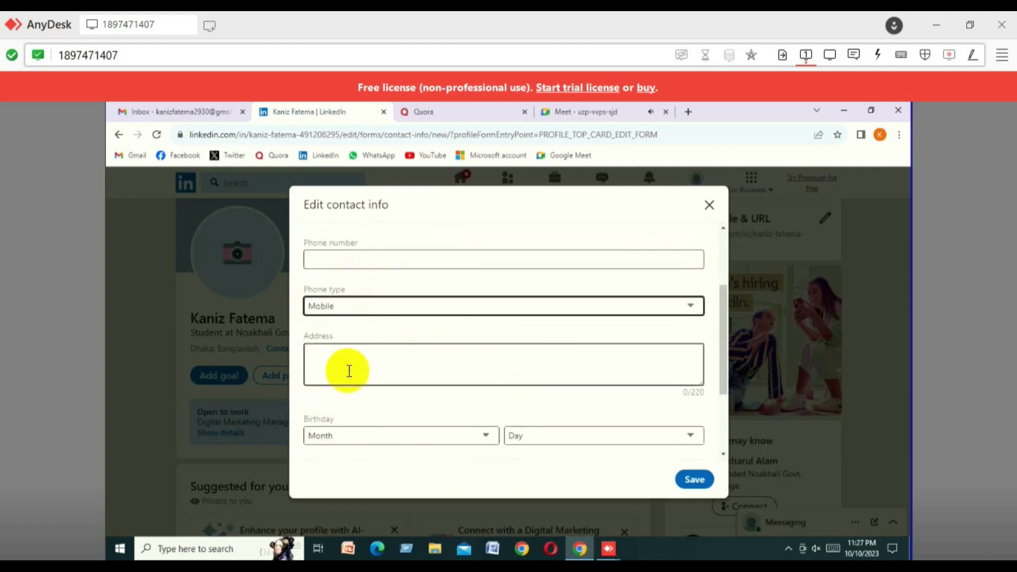
scroll(371, 357, "down", 3)
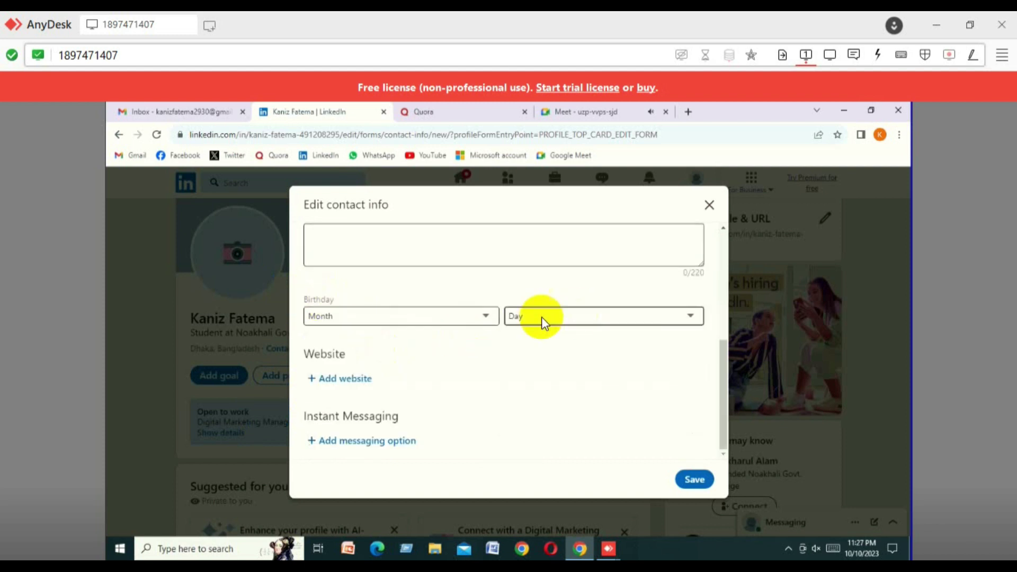
left_click(686, 479)
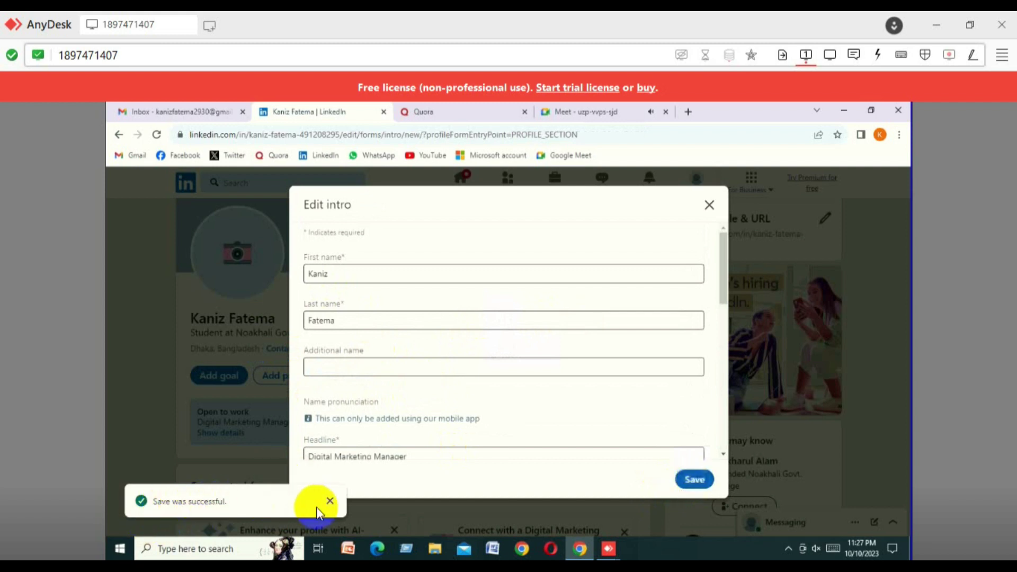
left_click(330, 500)
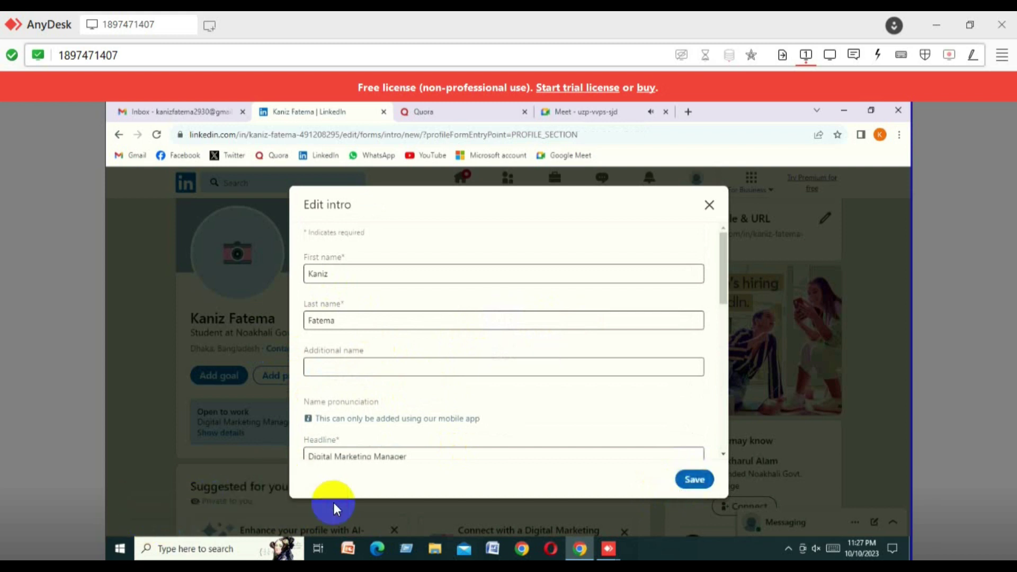
Review the intro's headline, industry, education and location fields, and save the edited intro.
scroll(418, 353, "down", 6)
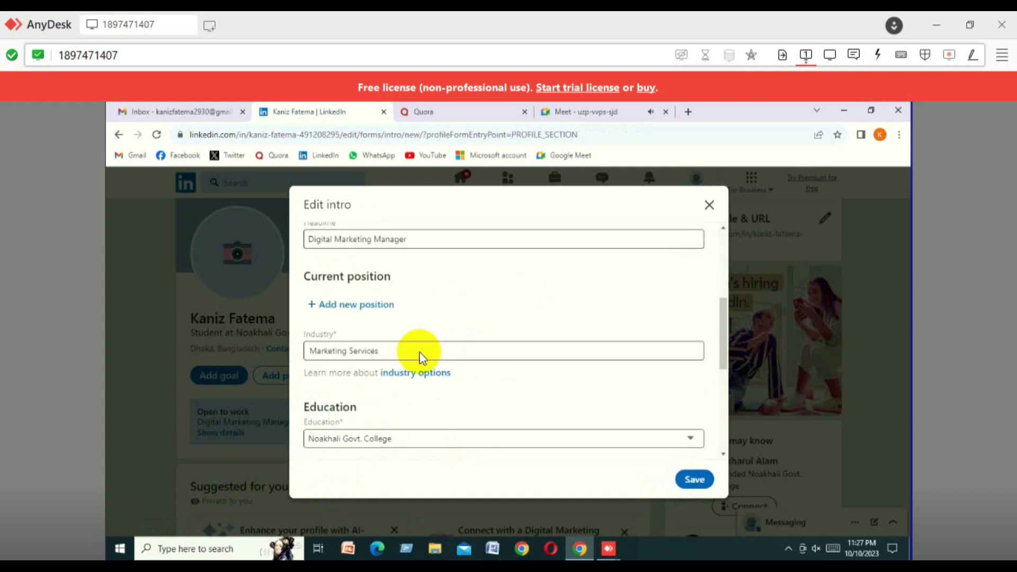
scroll(418, 355, "down", 3)
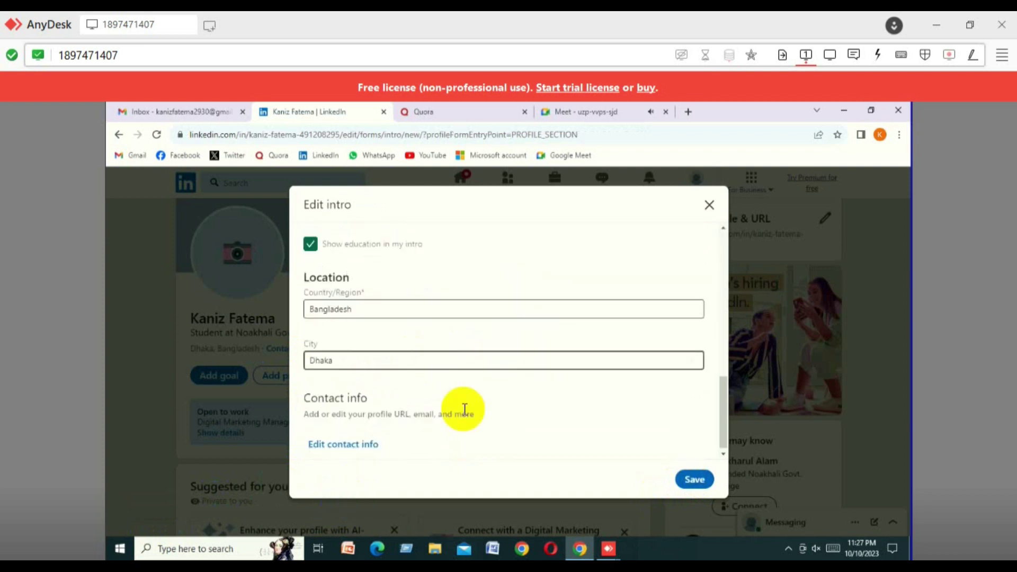
scroll(452, 400, "down", 1)
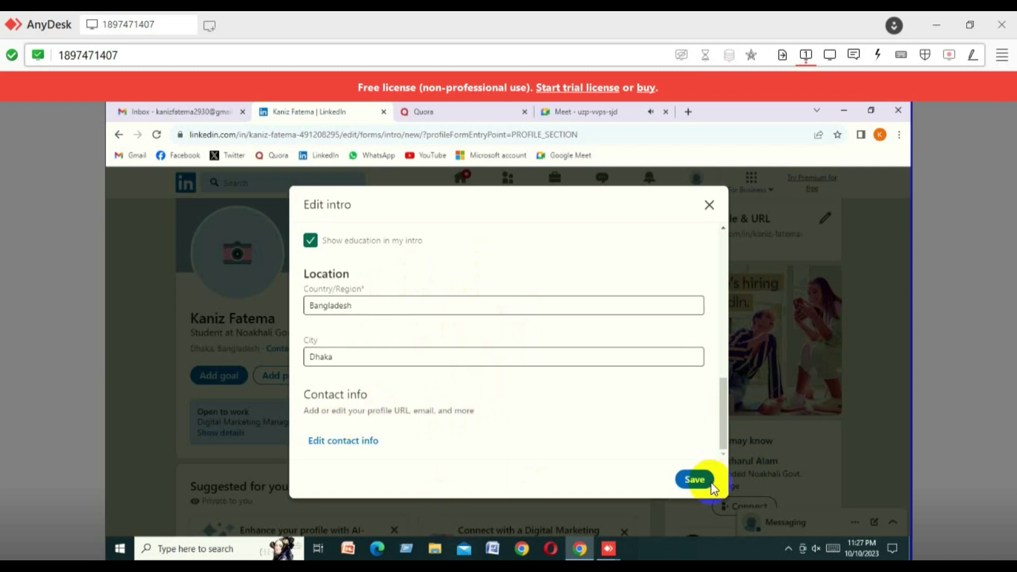
left_click(691, 479)
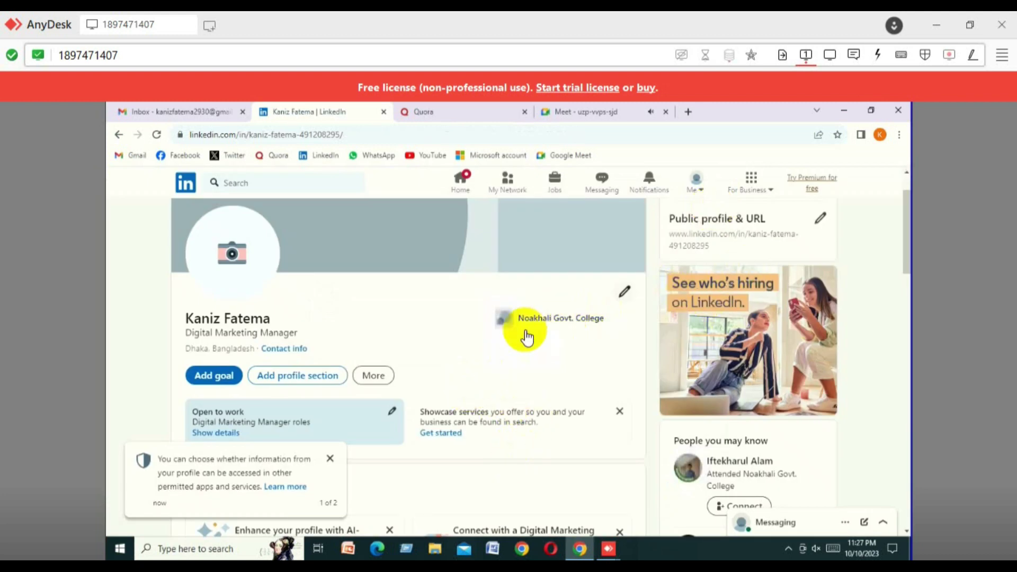
Open the form for adding an About section from the core profile sections and dismiss the privacy notification.
left_click(291, 377)
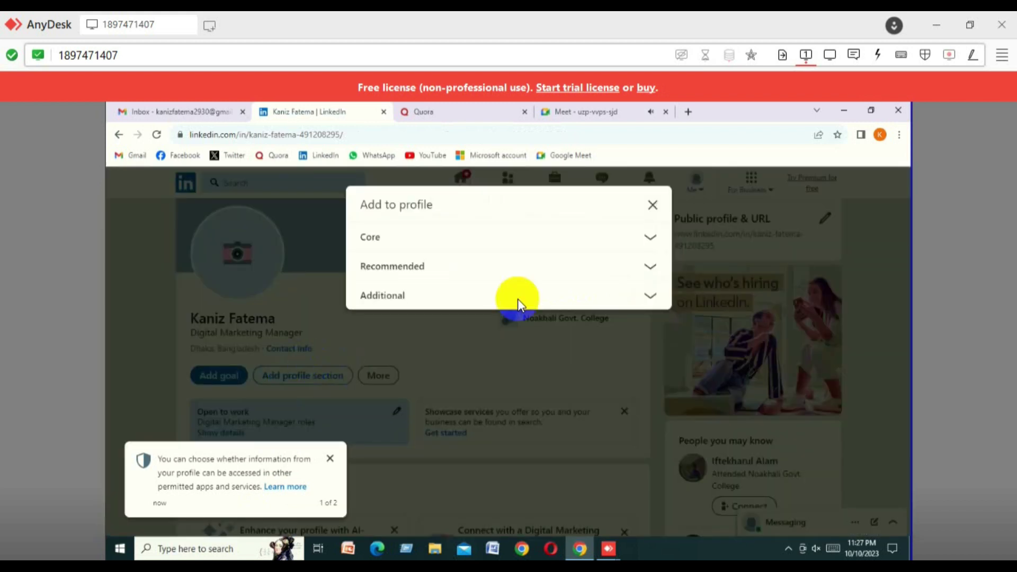
left_click(651, 239)
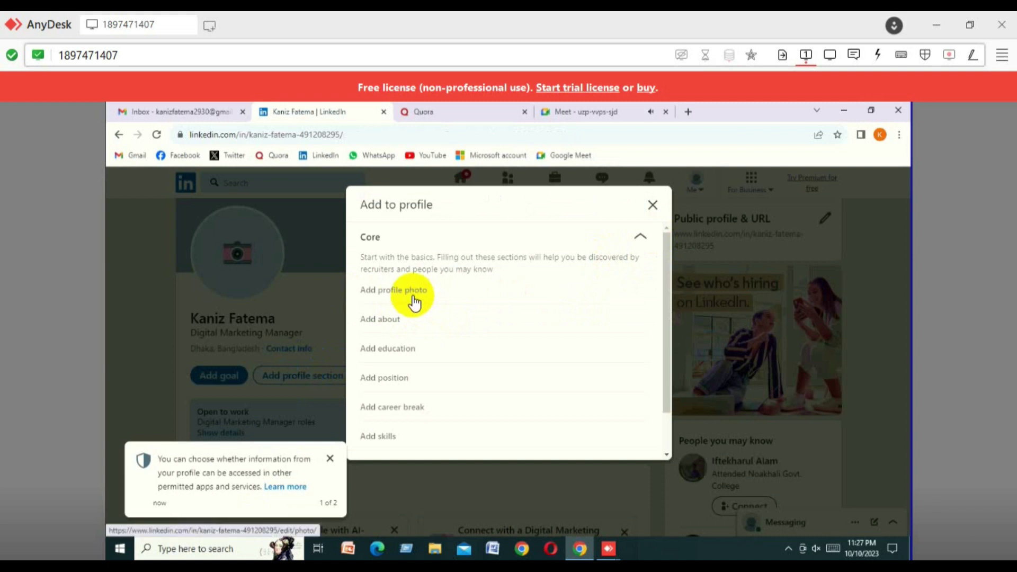
left_click(330, 459)
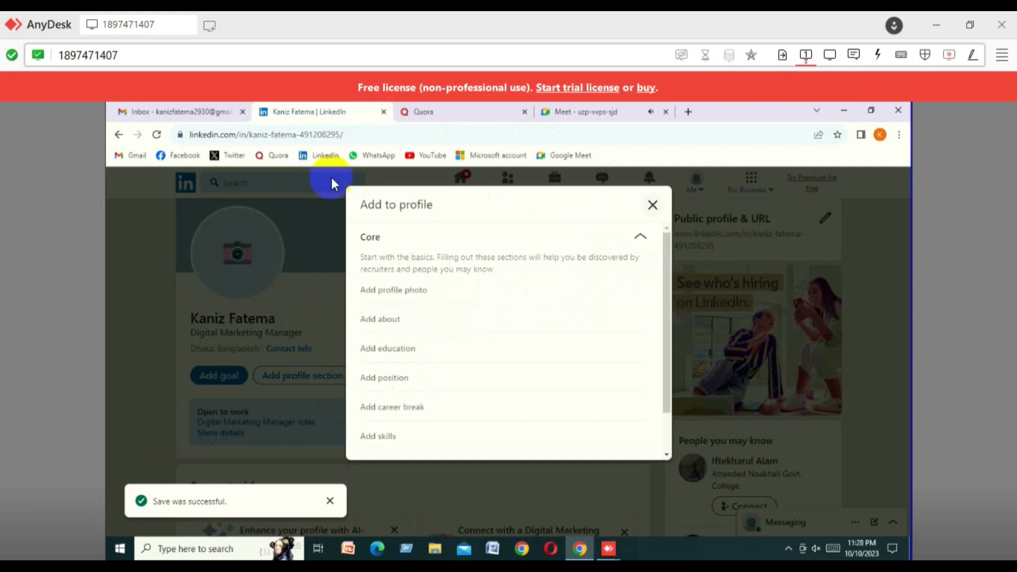
left_click(392, 319)
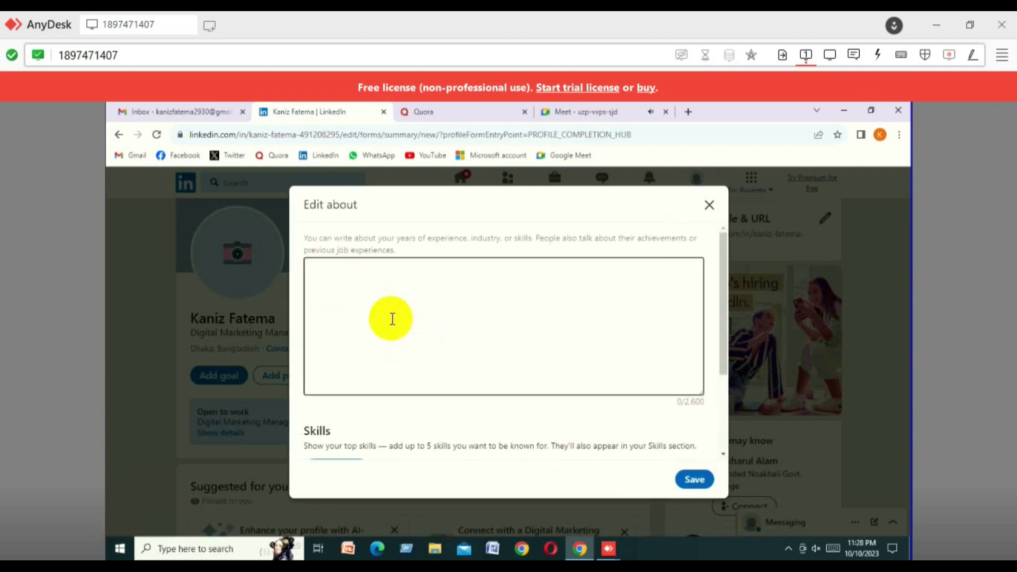
left_click(377, 300)
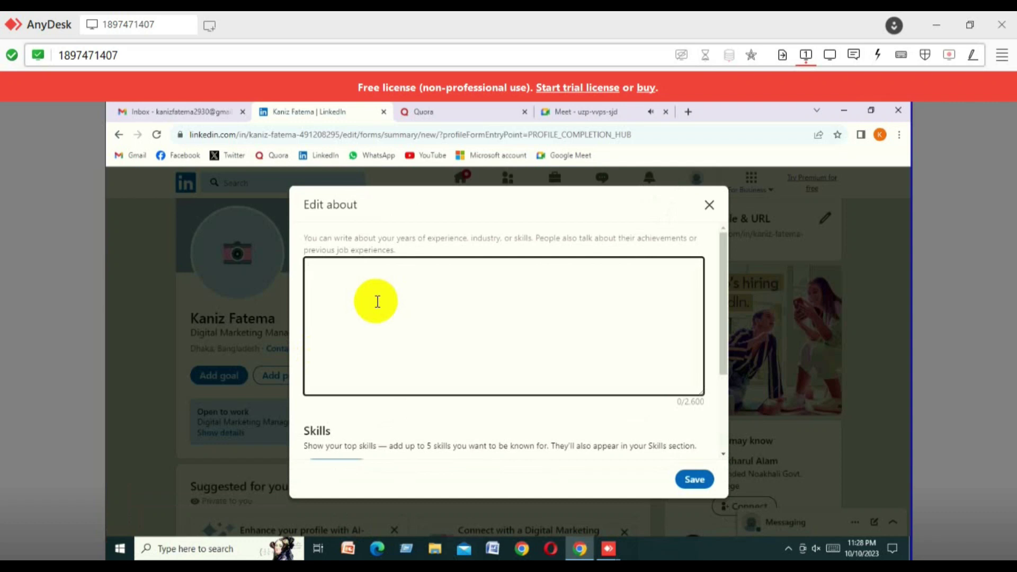
Add the suggested skills Digital Marketing, B2B Marketing, Search Engine Optimization (SEO) and Marketing to the About section's top skills.
scroll(377, 302, "down", 3)
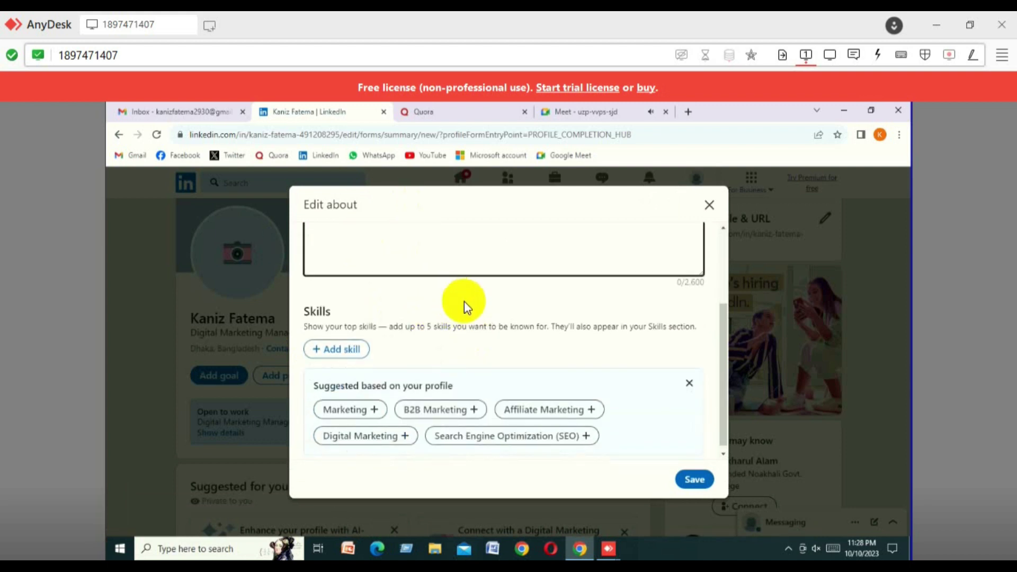
scroll(532, 325, "up", 3)
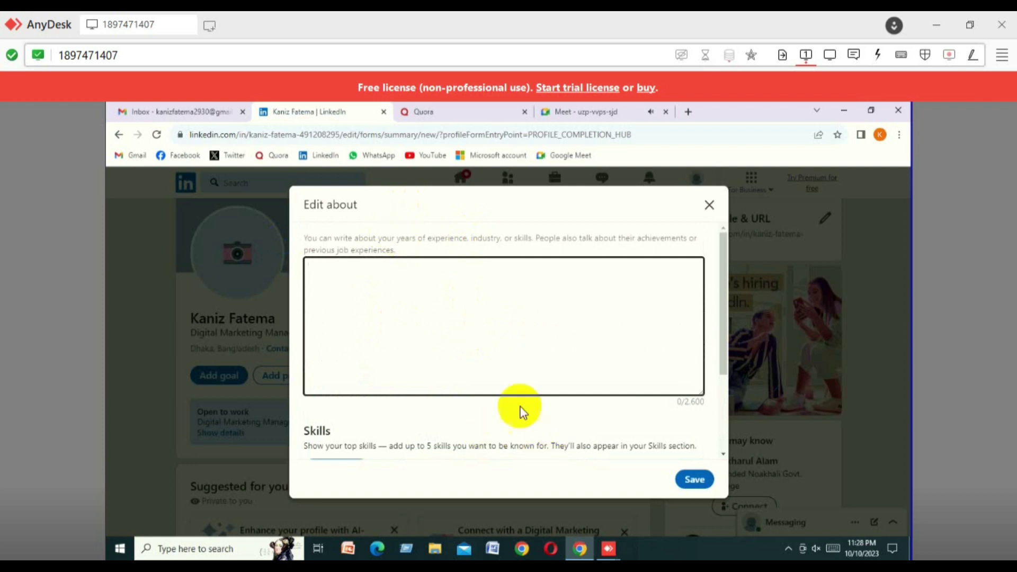
scroll(461, 300, "down", 3)
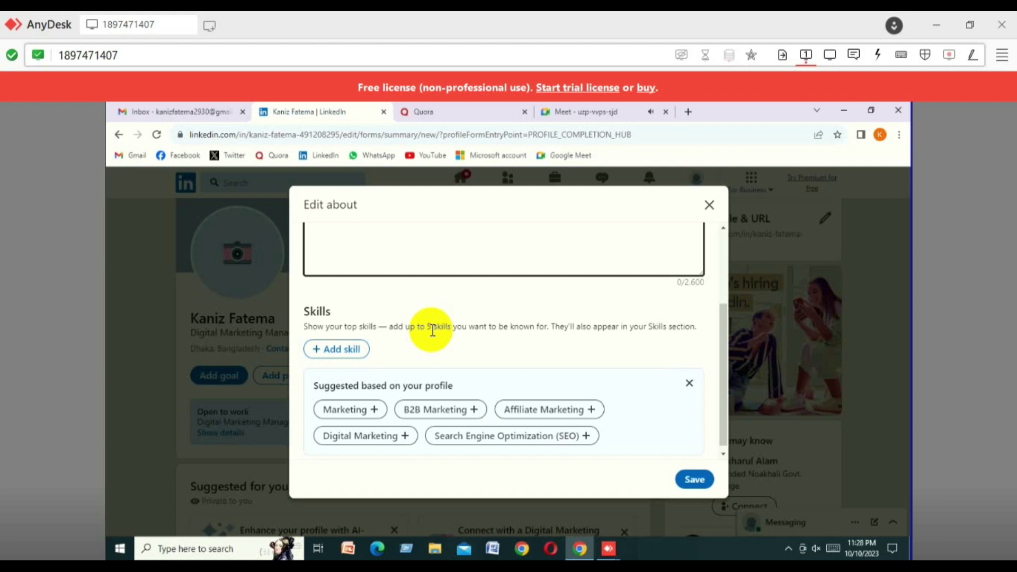
scroll(419, 320, "up", 1)
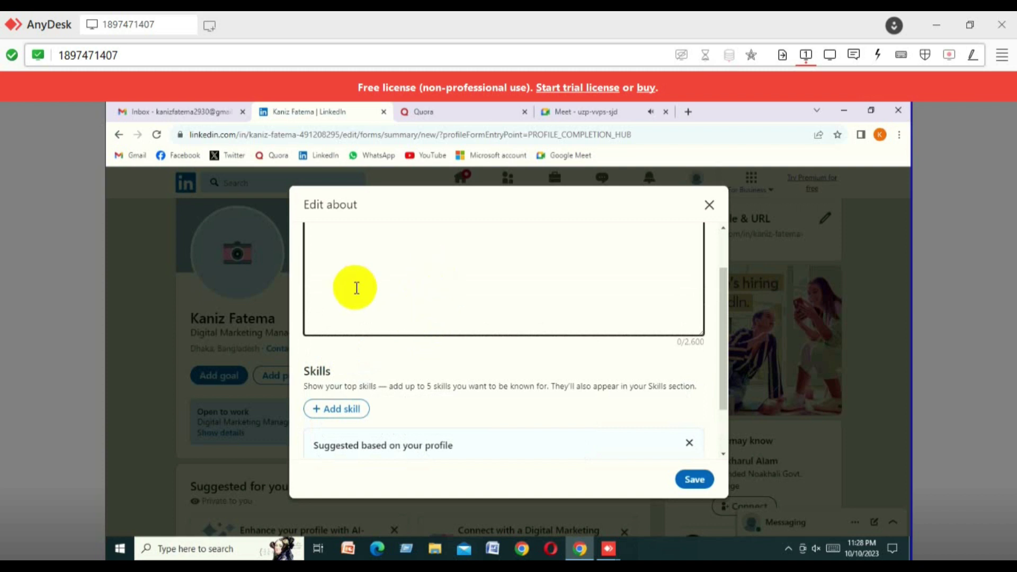
scroll(360, 287, "up", 1)
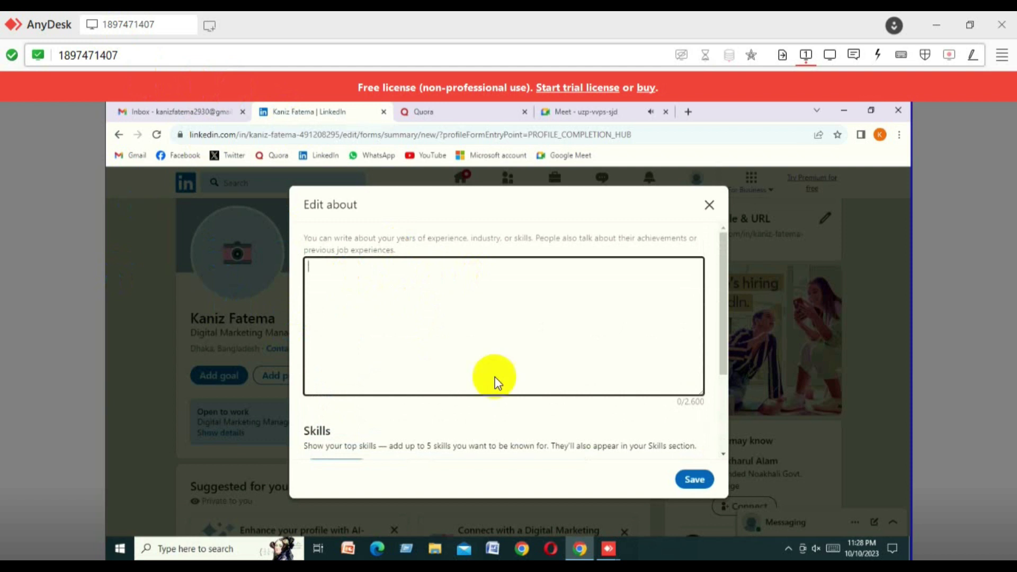
scroll(442, 309, "down", 2)
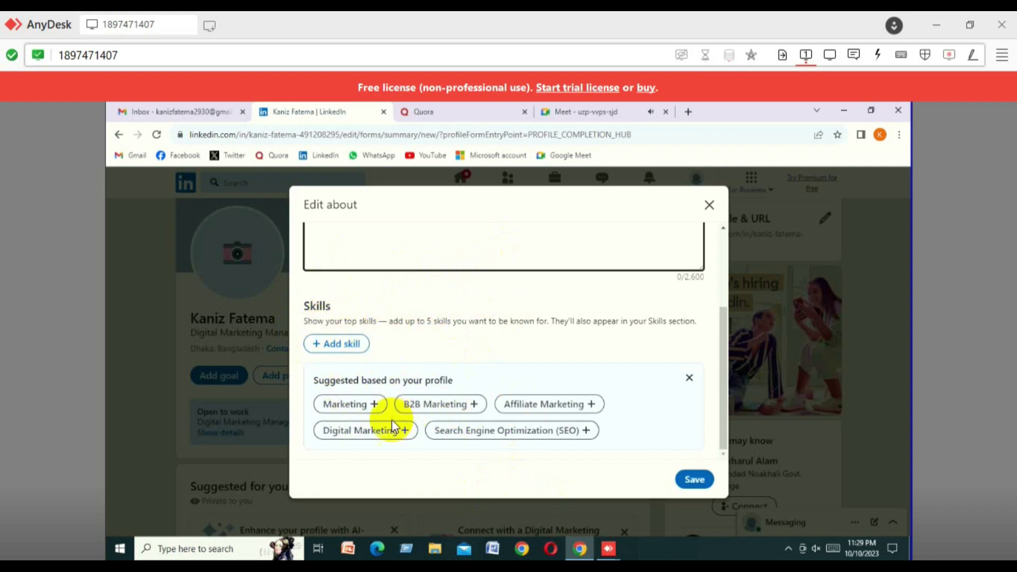
left_click(360, 432)
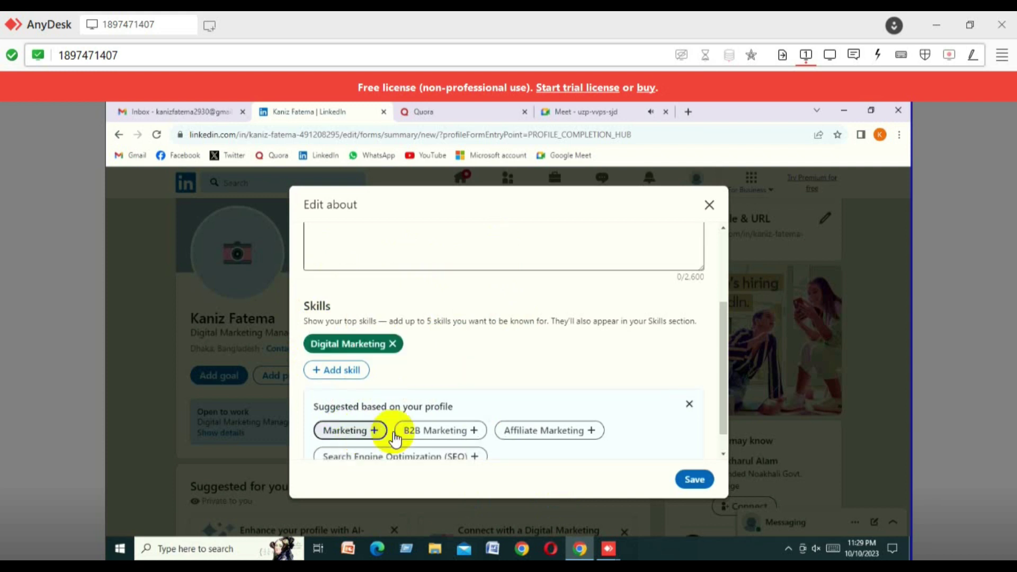
scroll(486, 345, "down", 1)
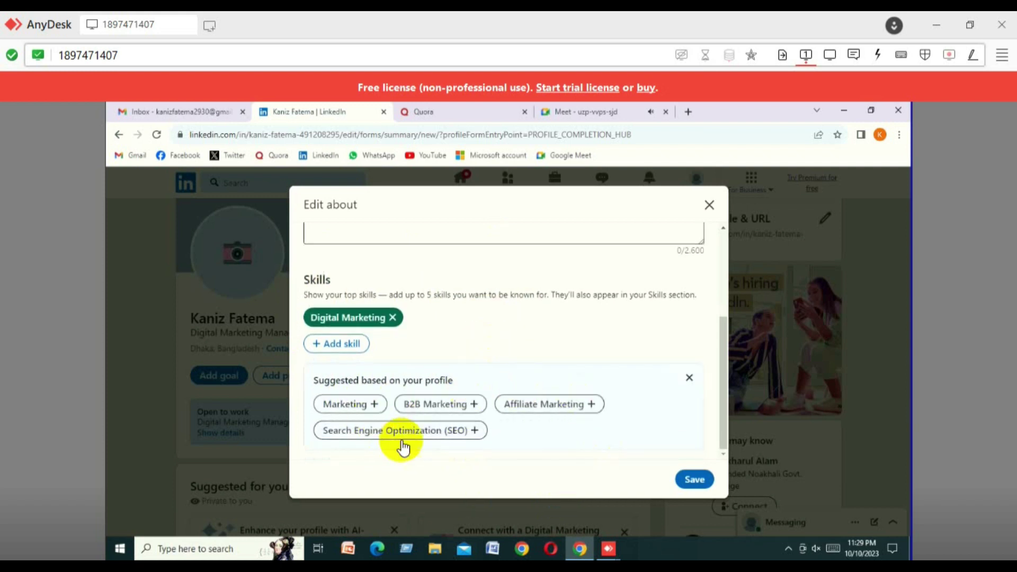
left_click(434, 407)
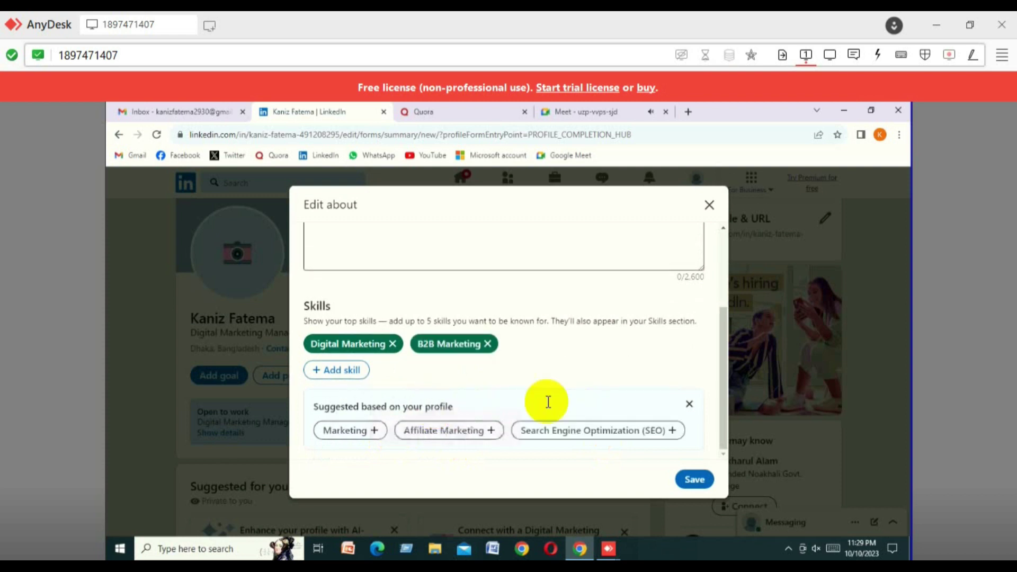
left_click(570, 428)
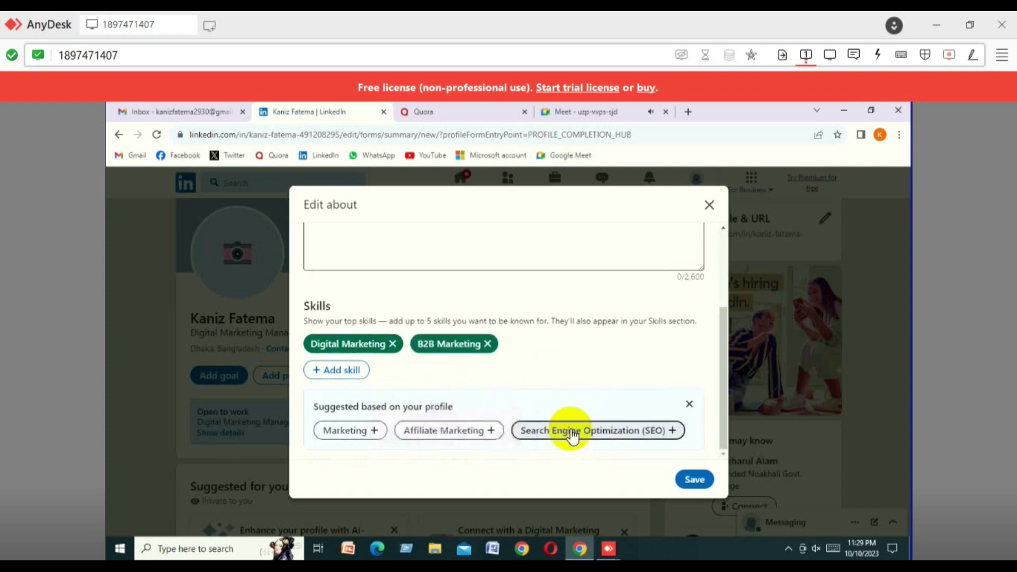
left_click(356, 431)
Add Youtube SEO as a custom skill in the About section's top skills.
left_click(335, 396)
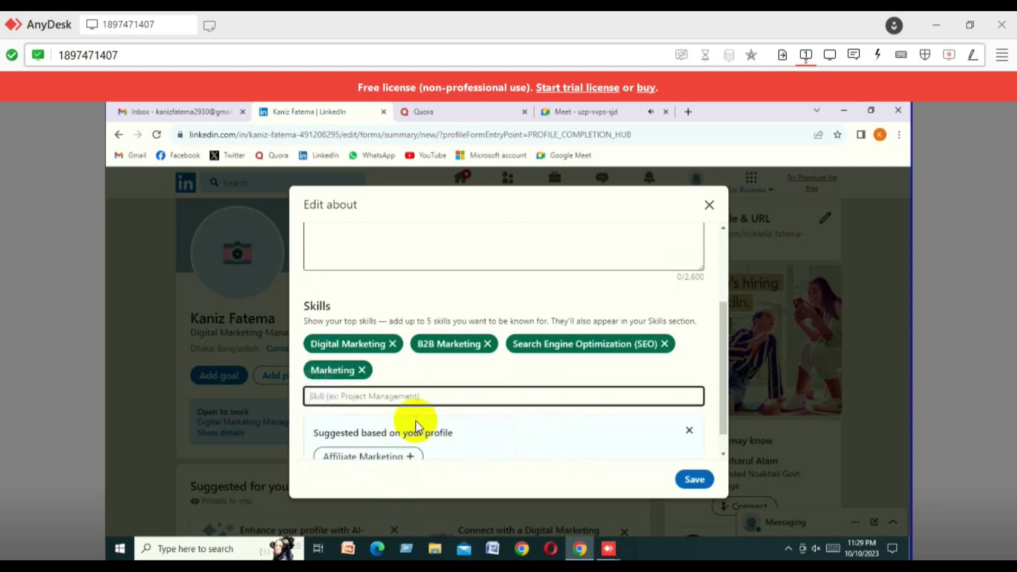
type("Yo")
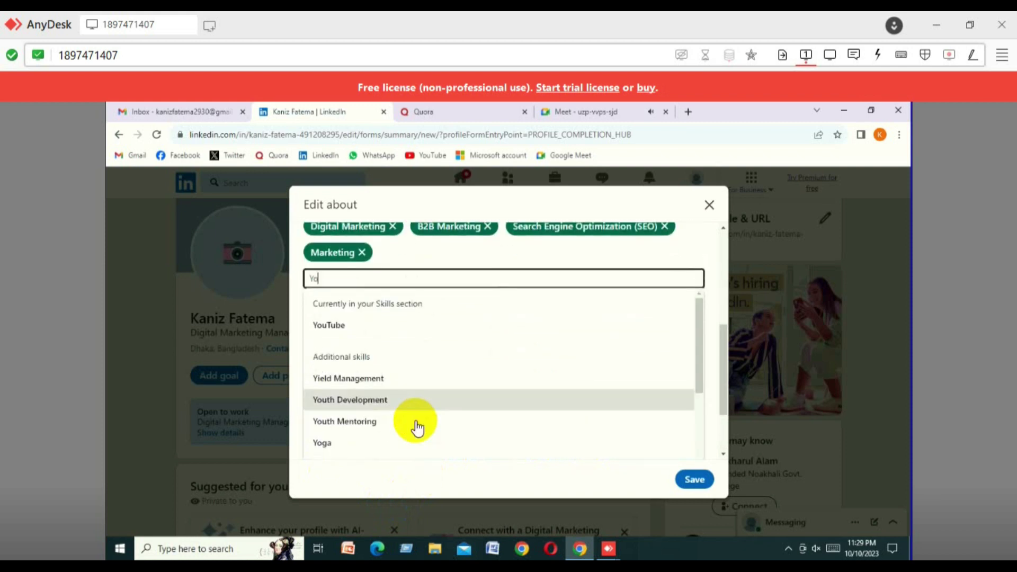
type("utub")
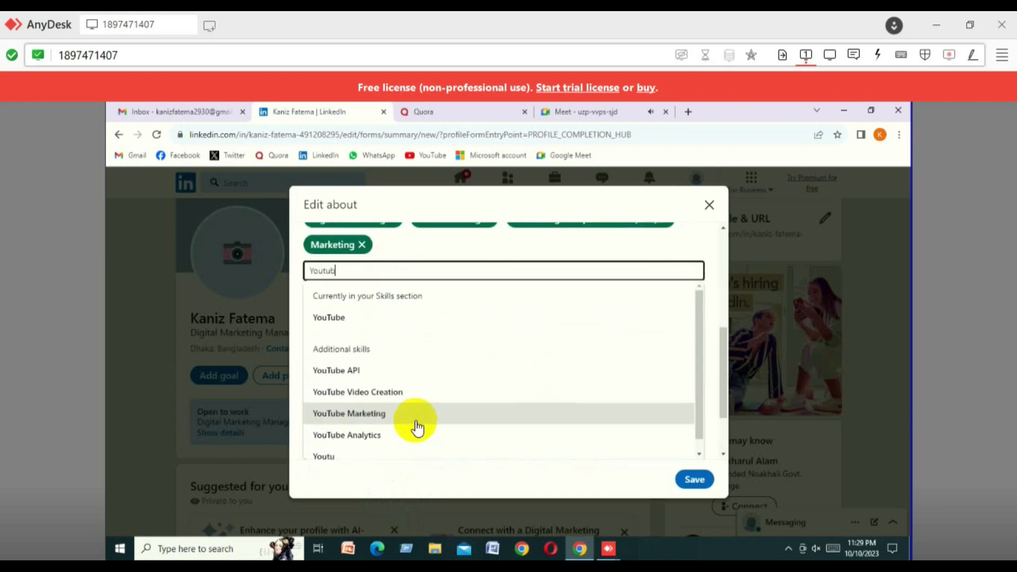
type("e SE")
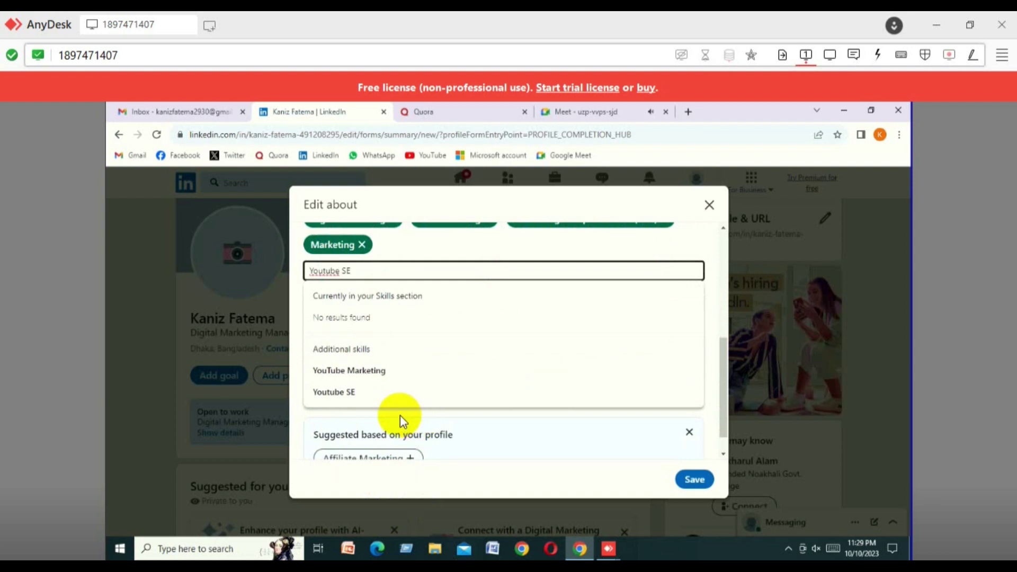
type("o")
key("BackSpace")
type("O")
left_click(333, 394)
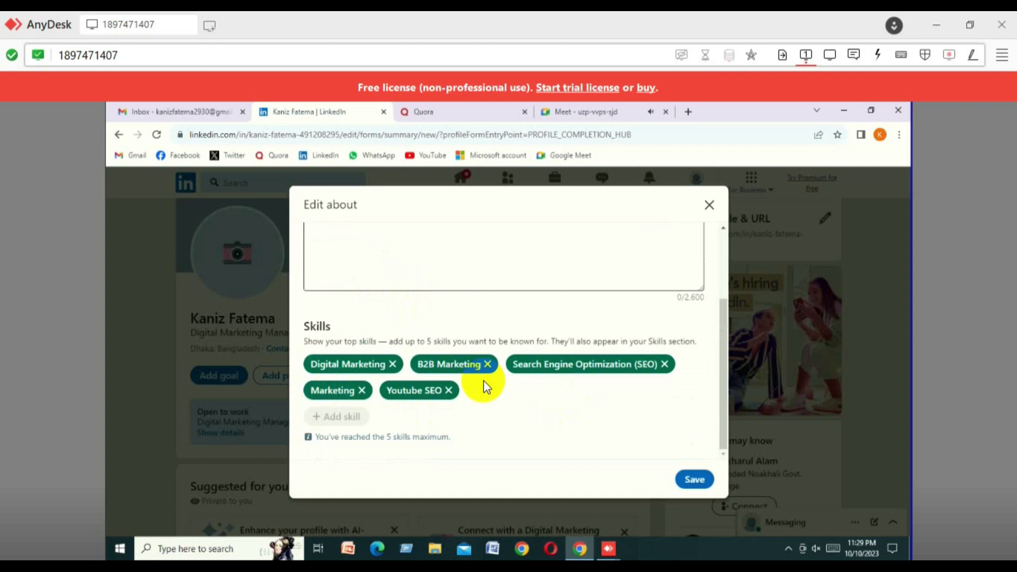
Save the About section with its five top skills and close the follow-up dialog without describing the skills.
left_click_drag(457, 441, 325, 448)
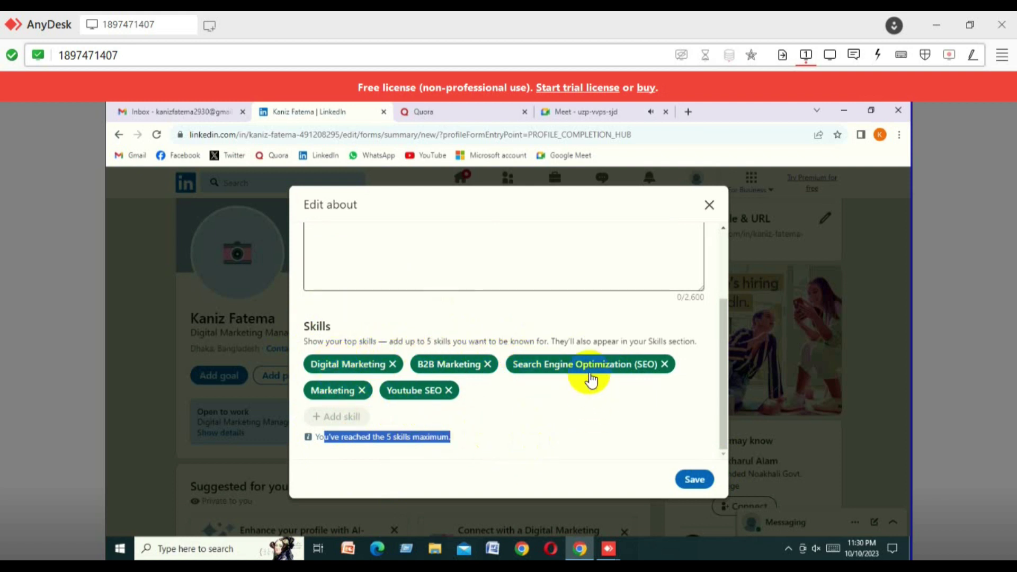
left_click(694, 479)
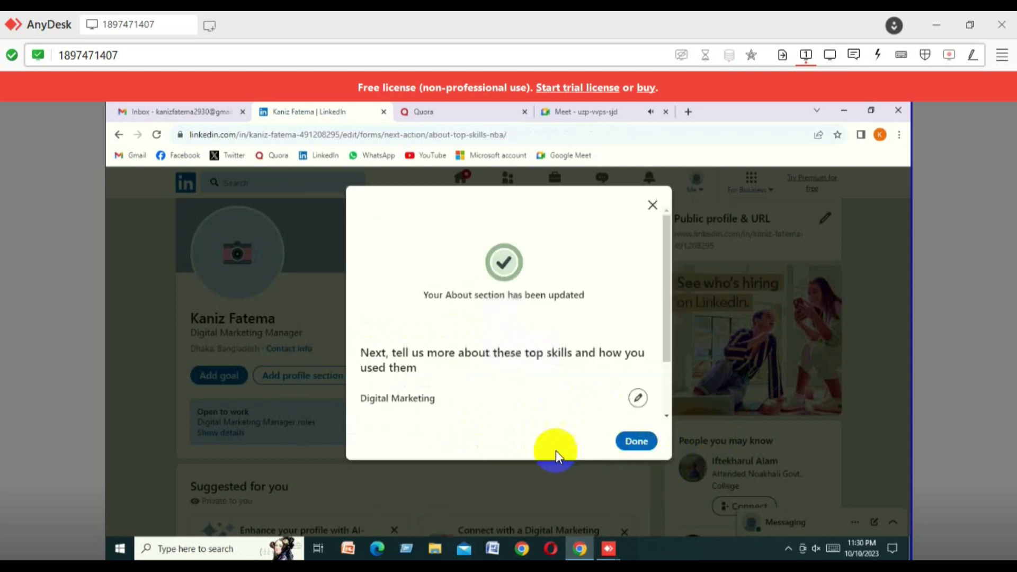
left_click(636, 443)
Open the form for adding an education entry from the core profile sections.
scroll(371, 402, "down", 1)
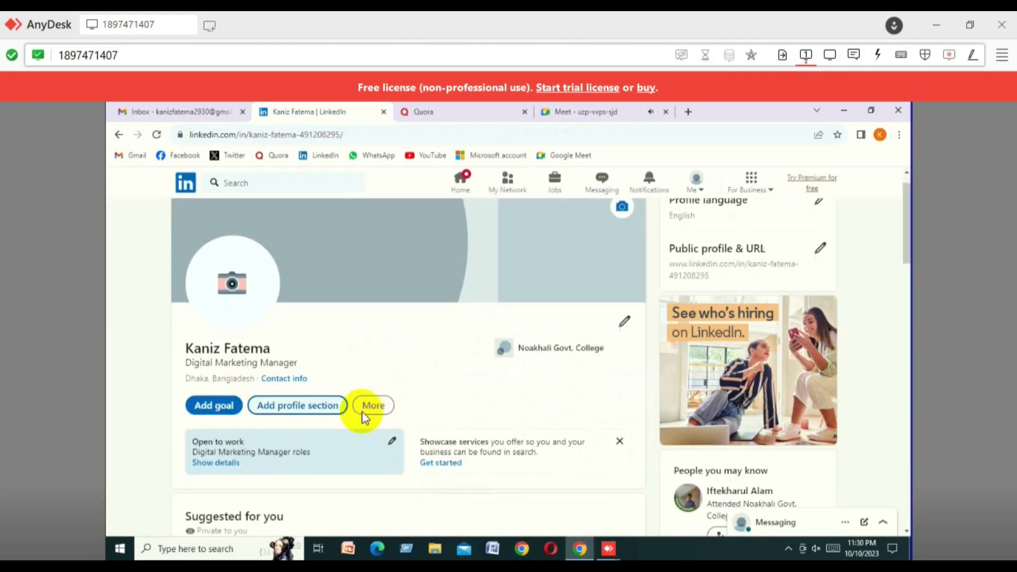
left_click(306, 375)
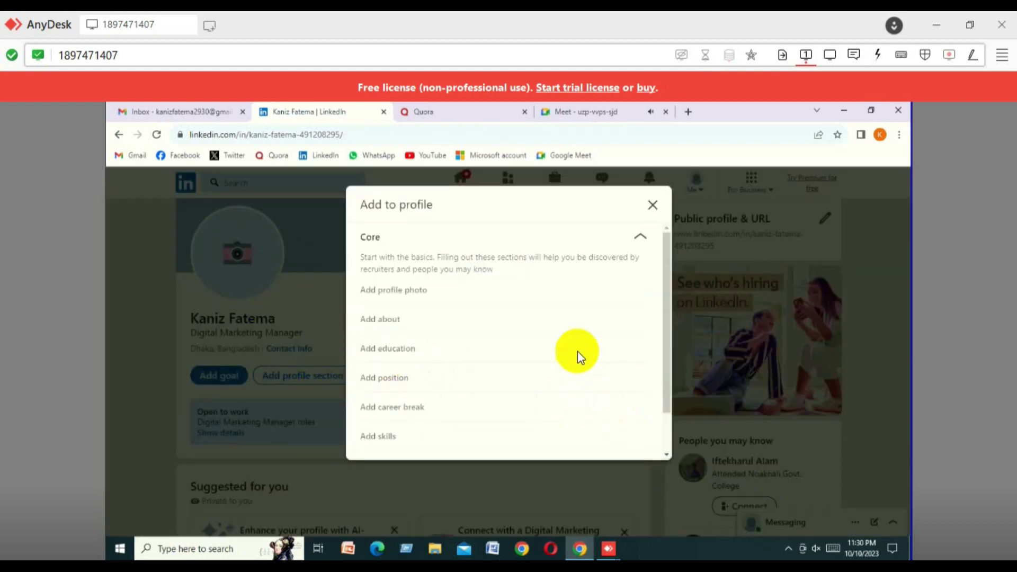
scroll(558, 343, "down", 2)
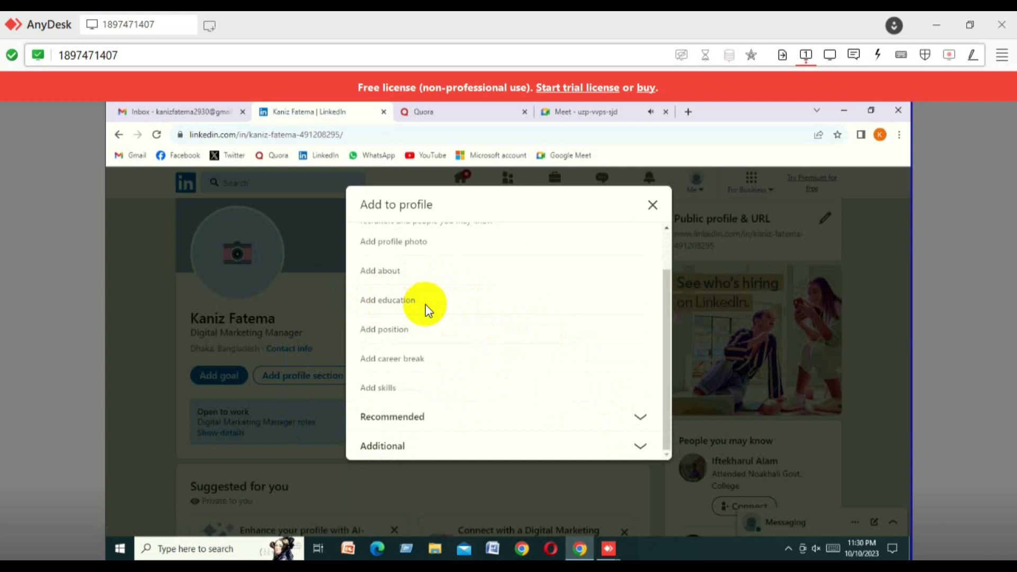
left_click(392, 309)
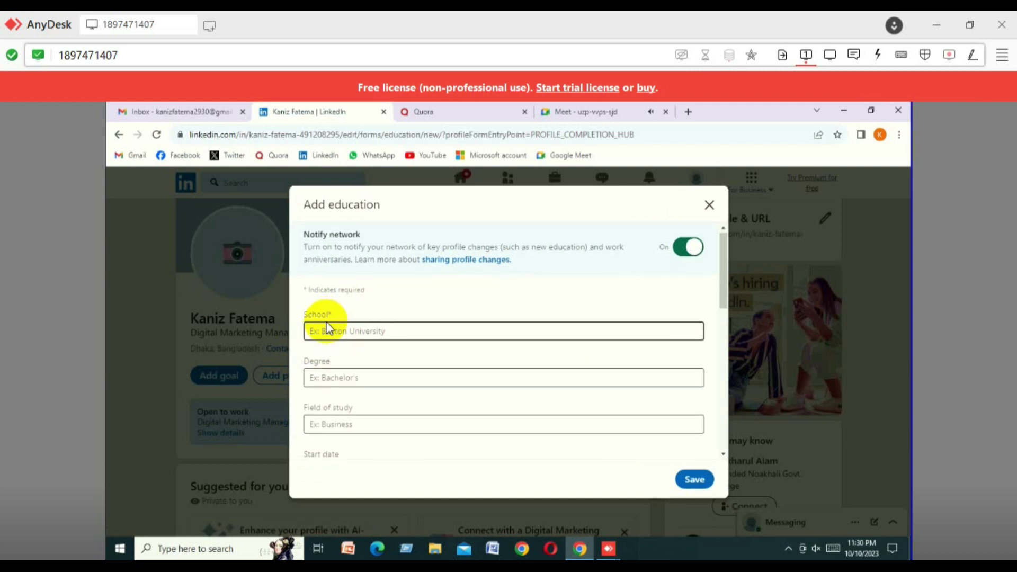
Examine the school, degree, field of study, date, grade, activities and description fields of the education form.
scroll(326, 318, "down", 2)
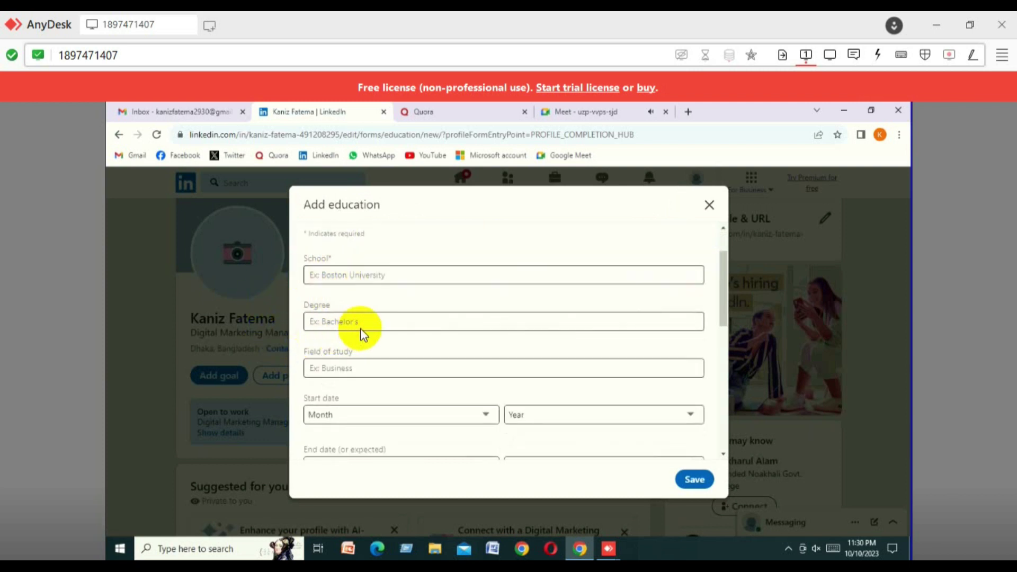
scroll(359, 320, "down", 1)
left_click(351, 308)
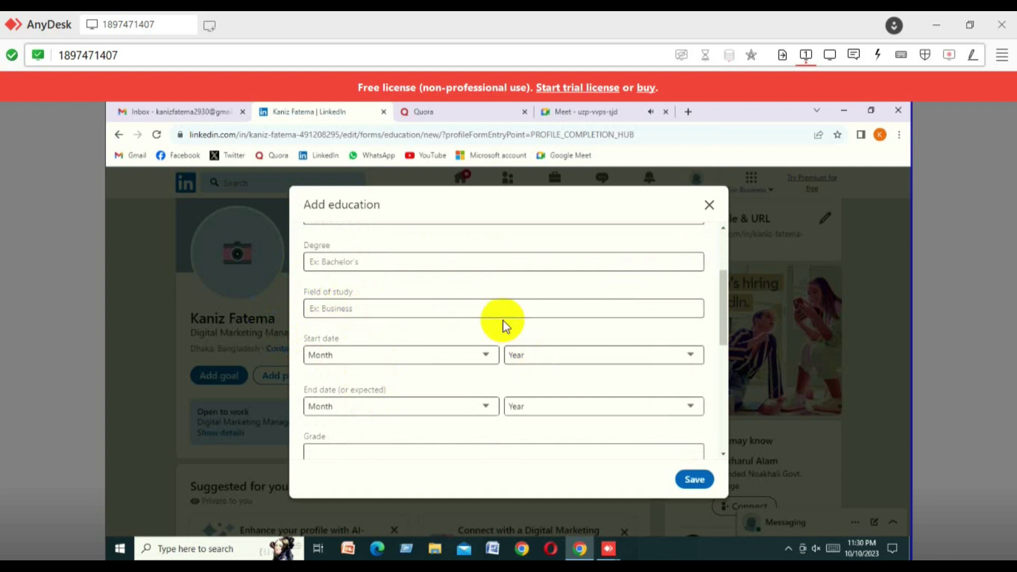
scroll(504, 320, "down", 1)
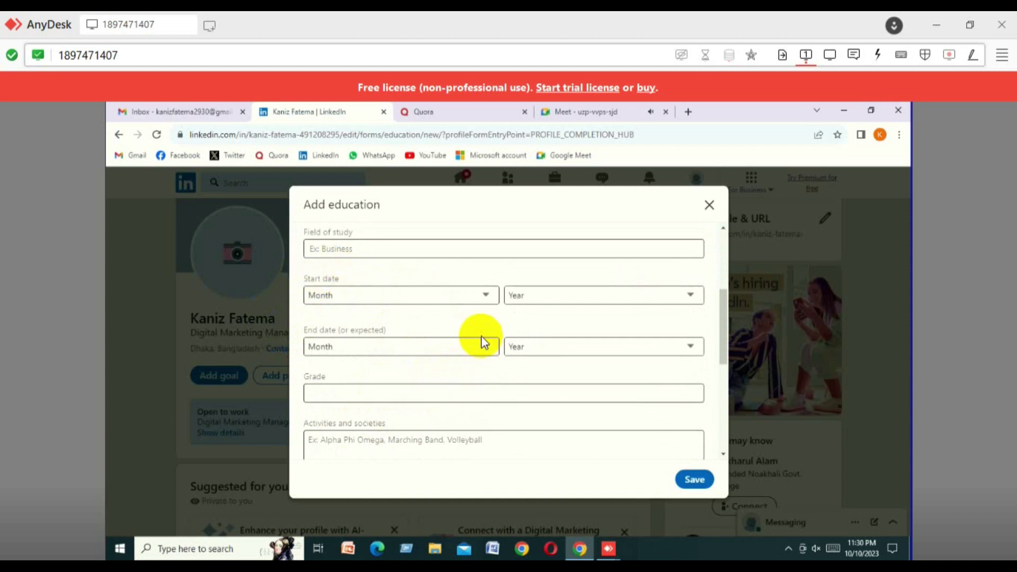
scroll(476, 342, "down", 2)
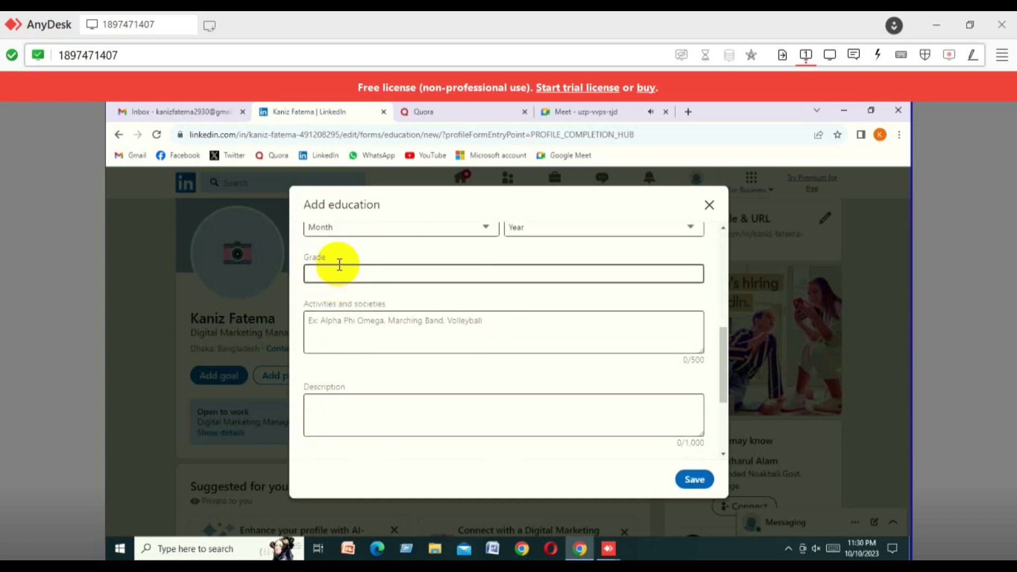
left_click(415, 345)
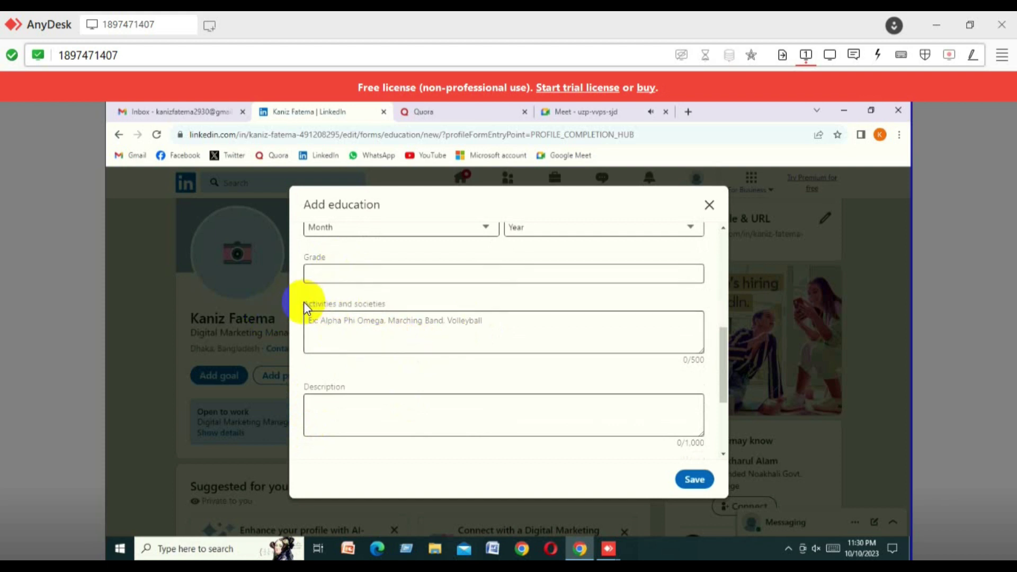
scroll(390, 320, "up", 5)
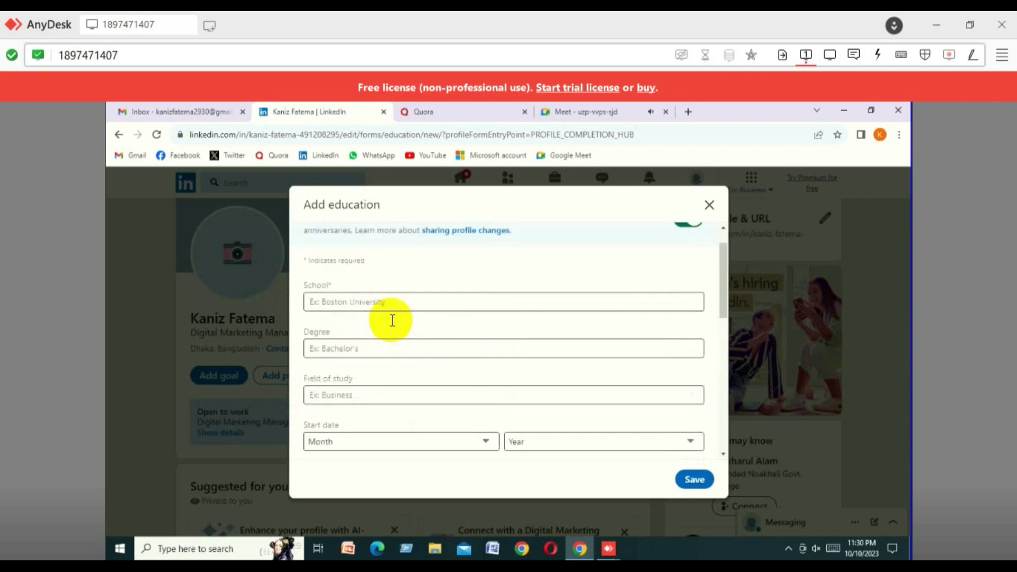
scroll(392, 320, "up", 1)
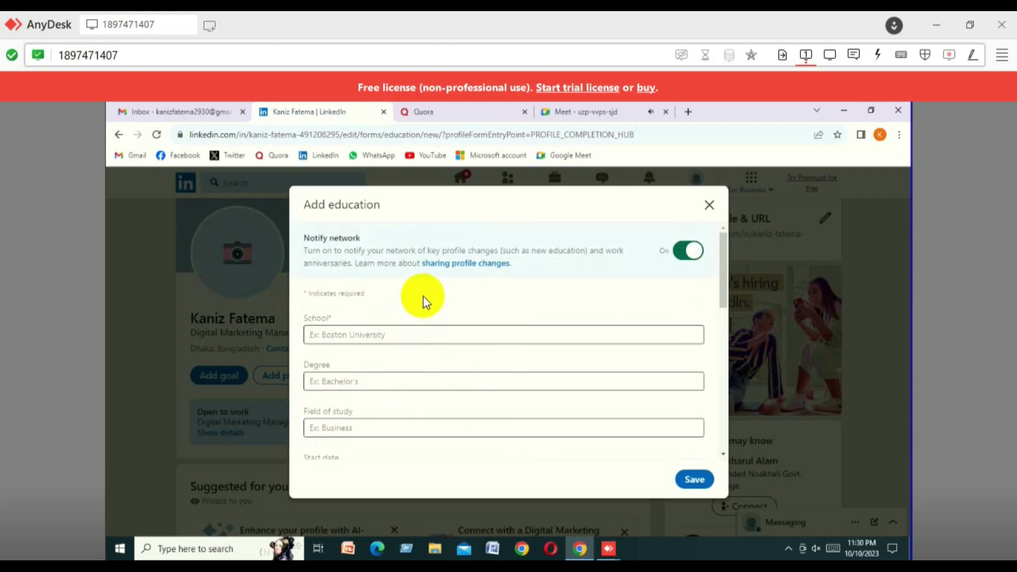
scroll(429, 306, "down", 2)
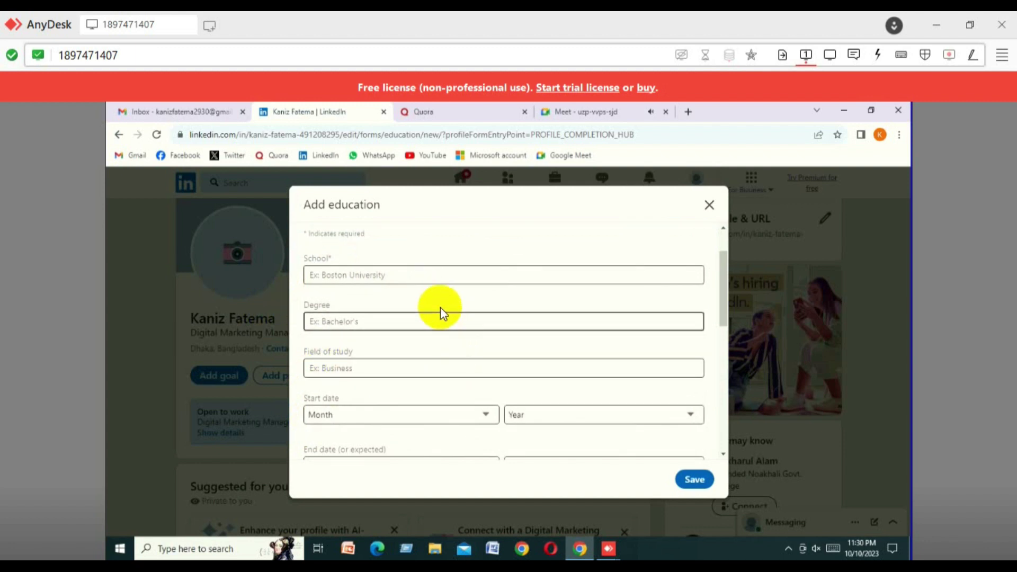
scroll(442, 310, "down", 5)
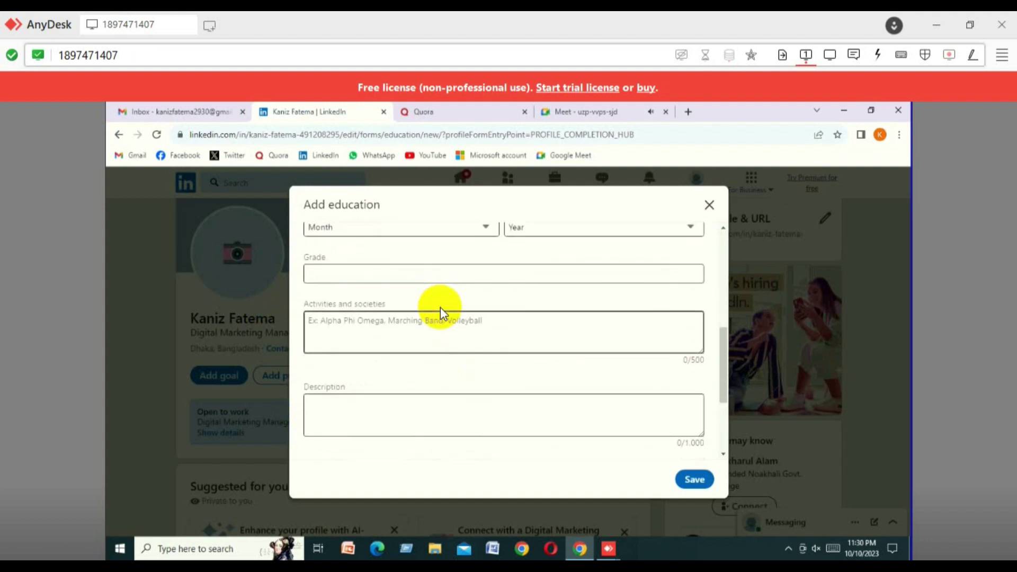
scroll(440, 308, "up", 6)
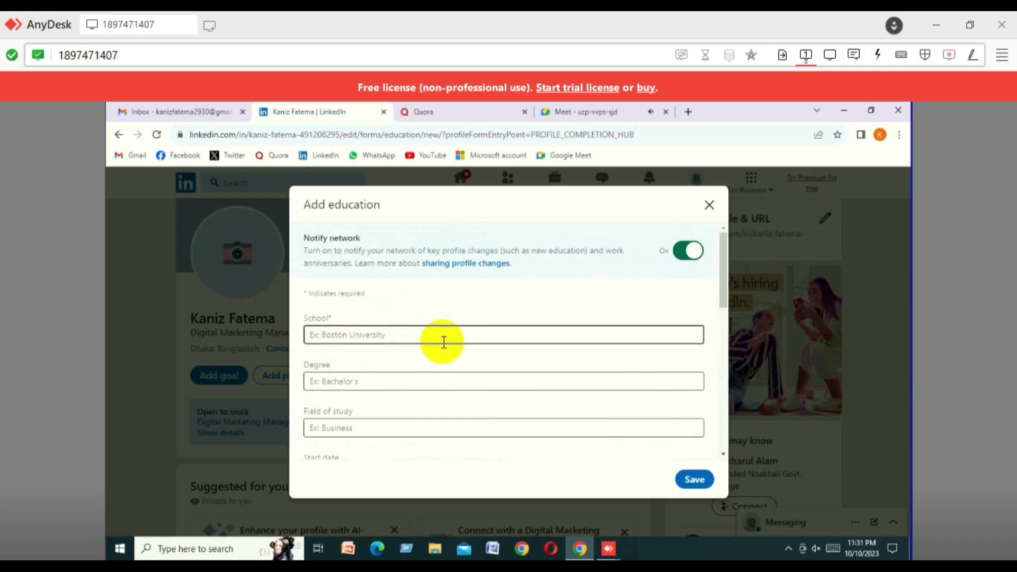
scroll(443, 341, "down", 4)
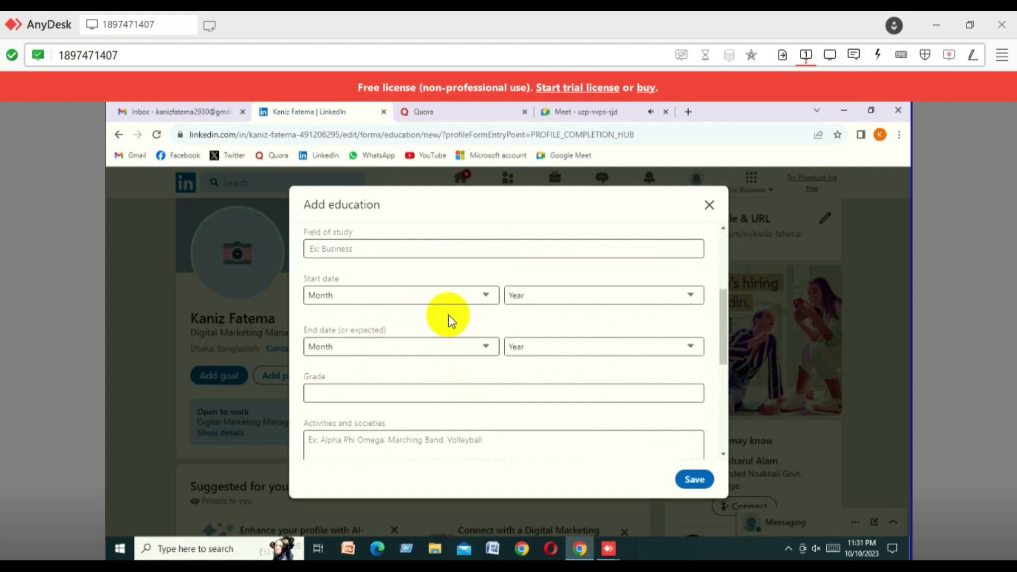
scroll(447, 318, "up", 4)
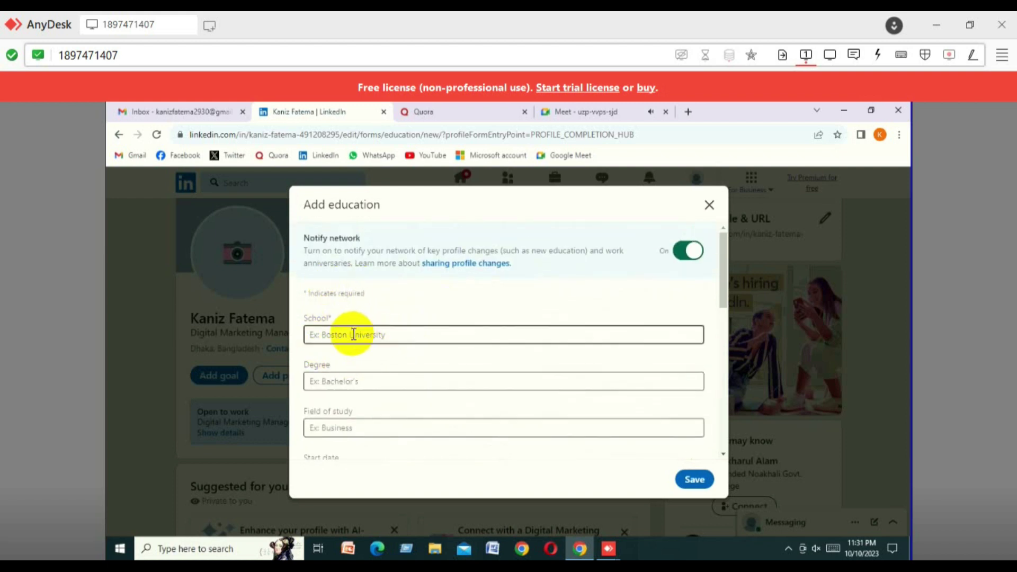
Set the school of the new education entry to Noakhali Govt. College.
left_click(373, 334)
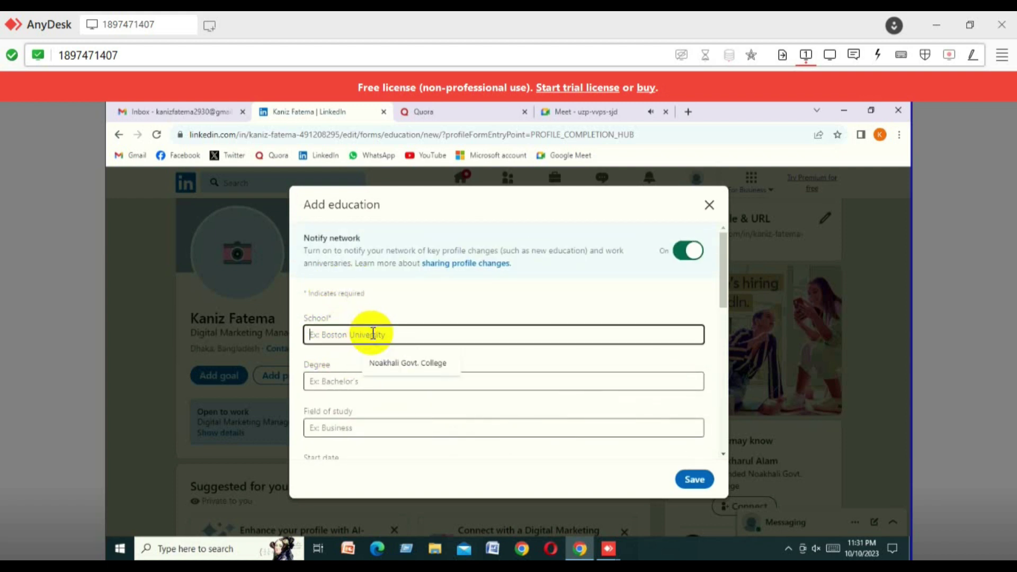
left_click(383, 365)
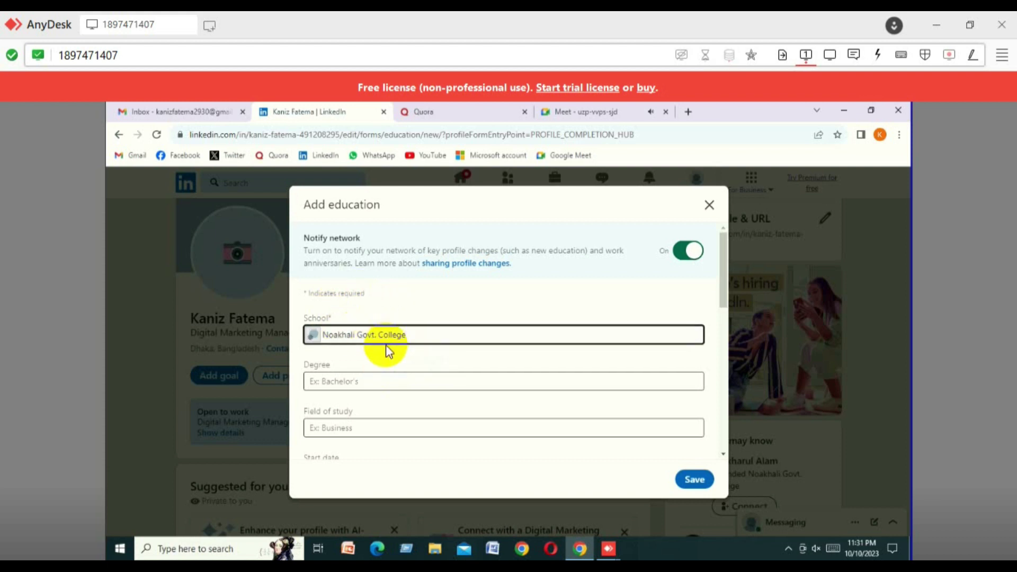
Review the optional fields below the school, from degree and dates through description to the Skills and Media sections.
scroll(373, 313, "down", 1)
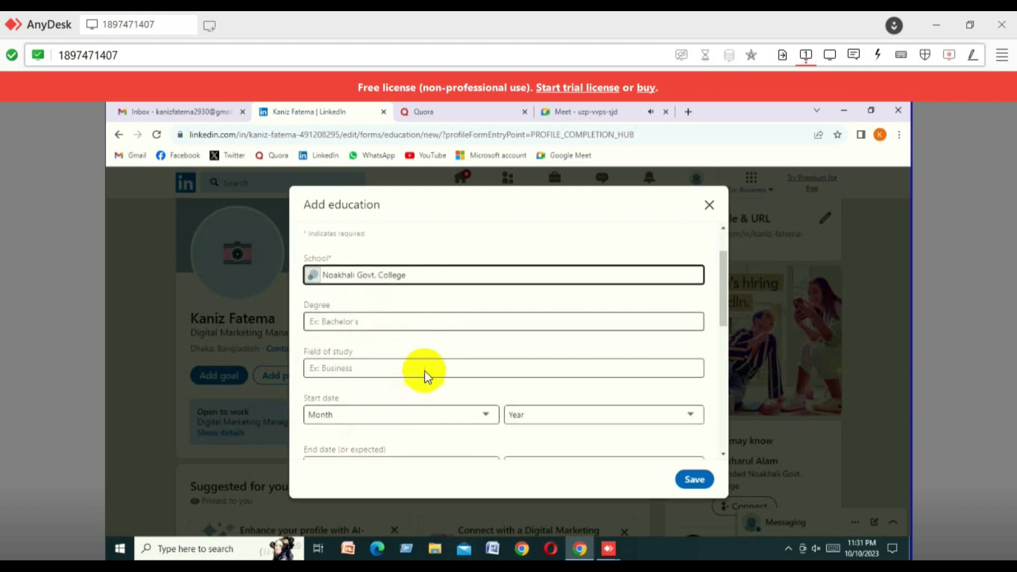
scroll(353, 419, "down", 1)
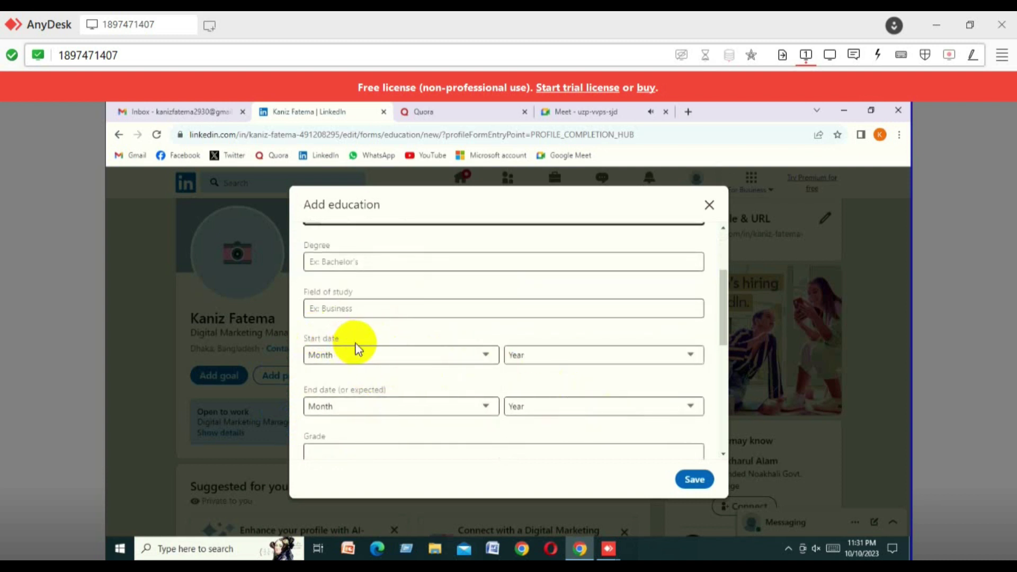
scroll(388, 352, "down", 1)
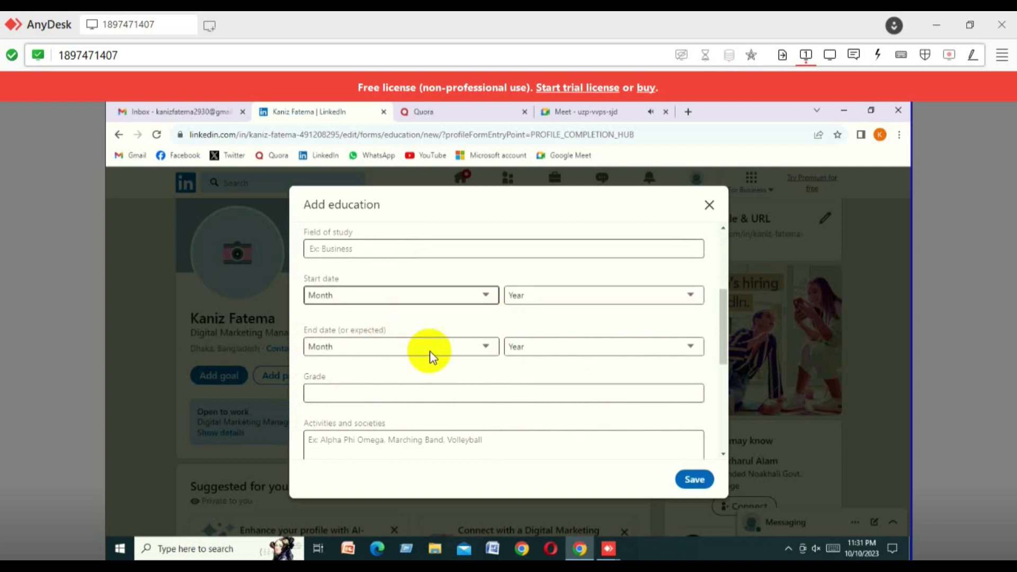
scroll(446, 348, "down", 2)
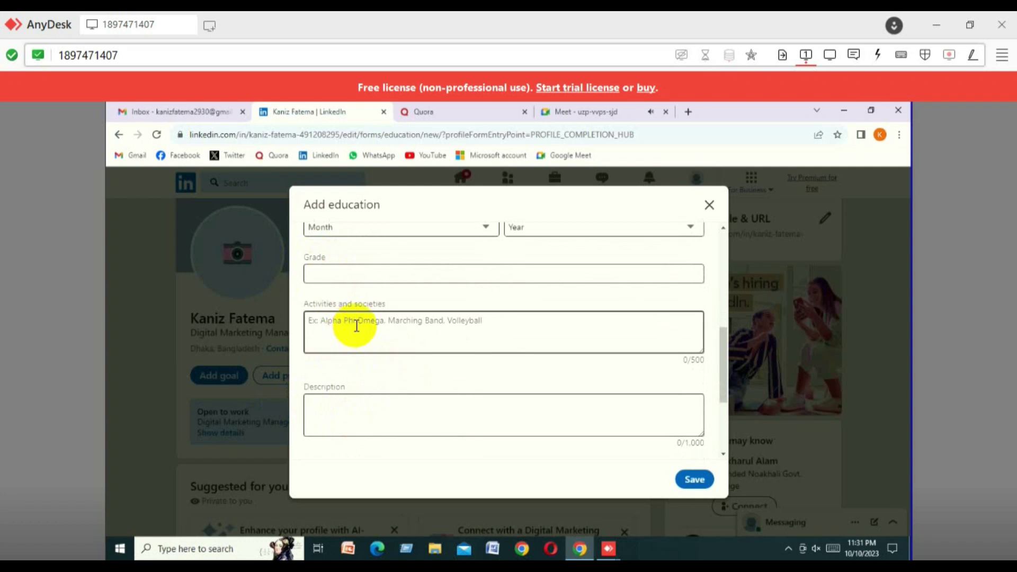
scroll(357, 326, "down", 2)
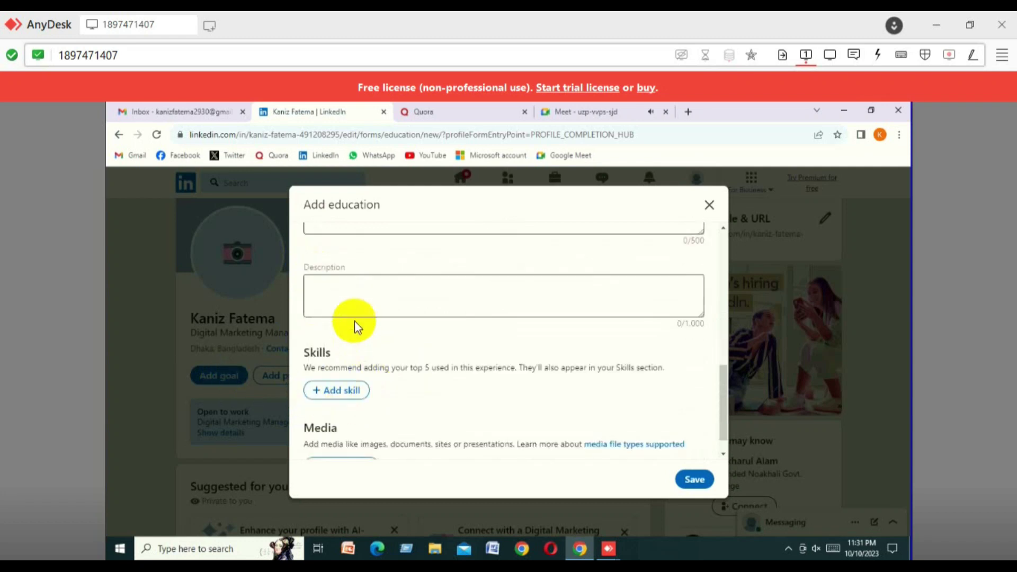
scroll(392, 305, "down", 1)
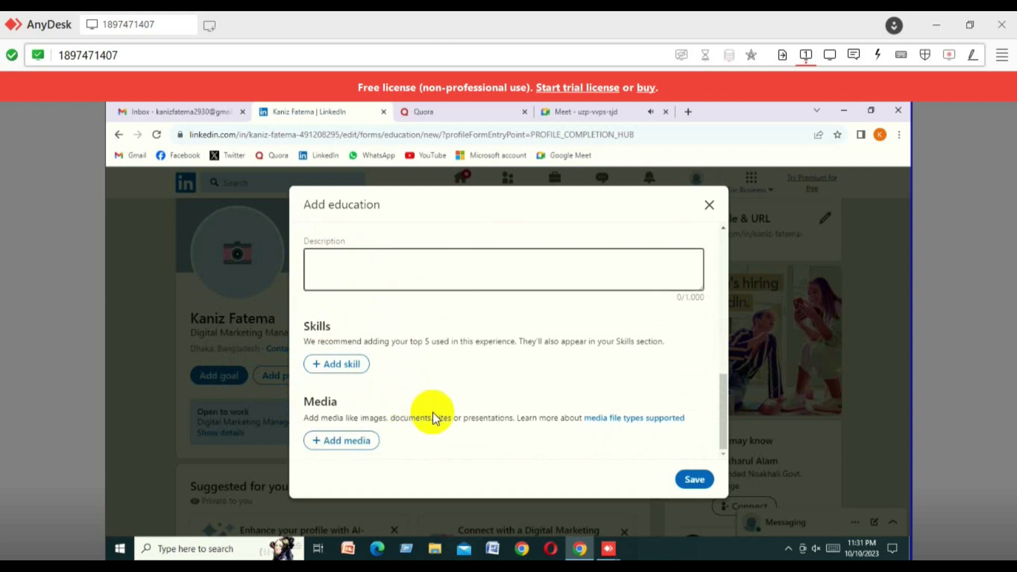
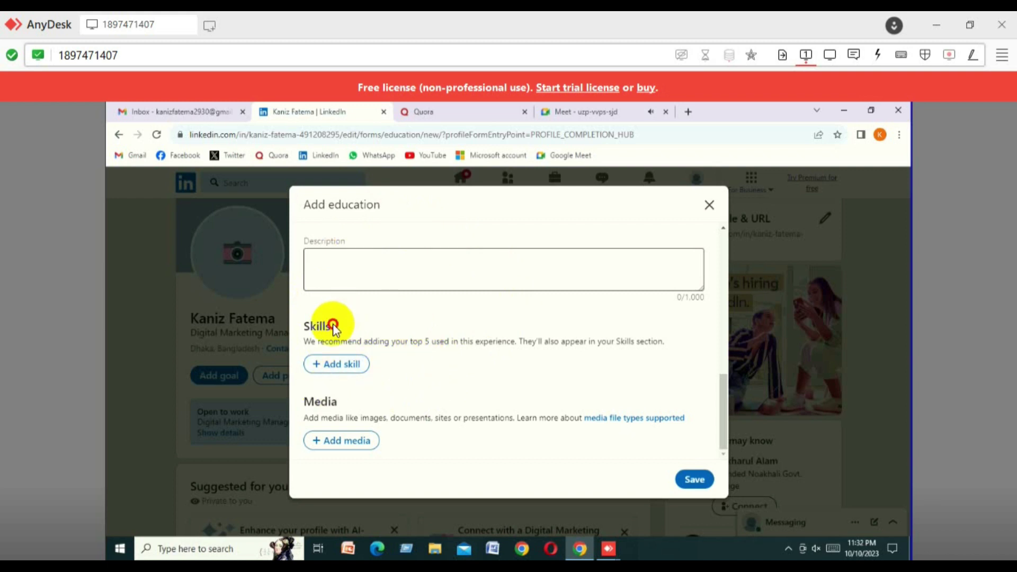
left_click_drag(332, 325, 313, 325)
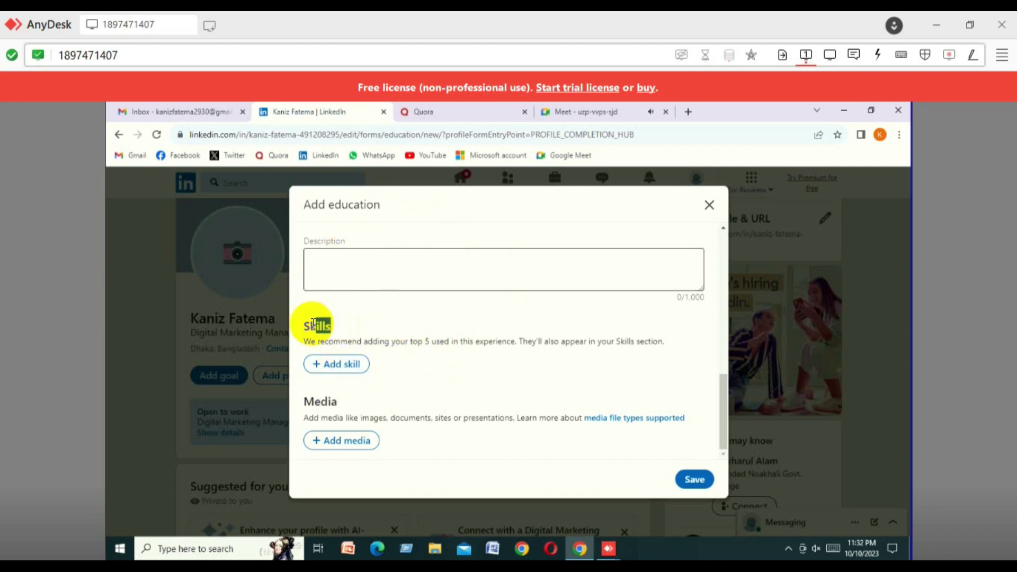
left_click(404, 336)
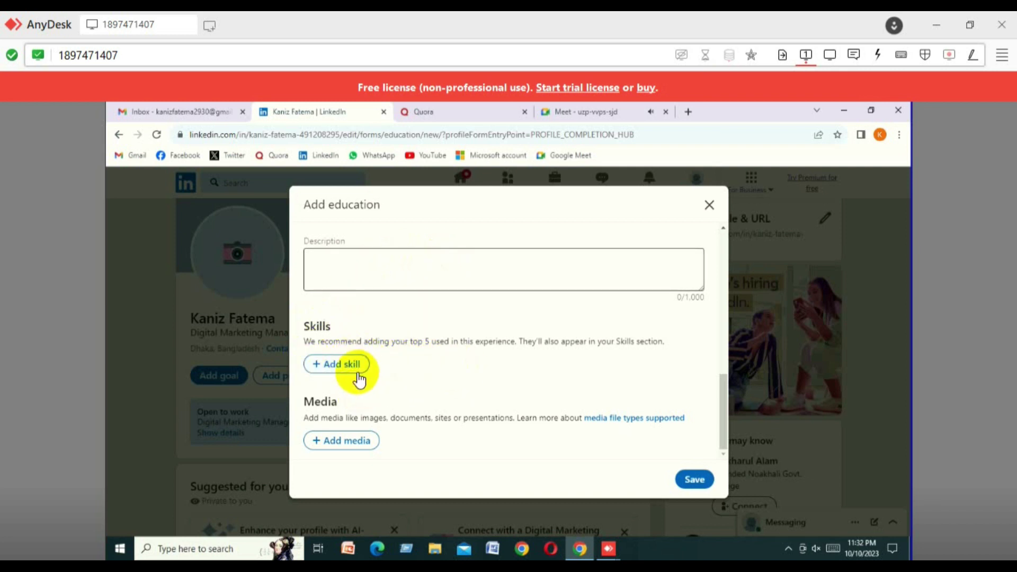
Examine the education form's skill entry field and its media attachment options without adding anything.
left_click(345, 361)
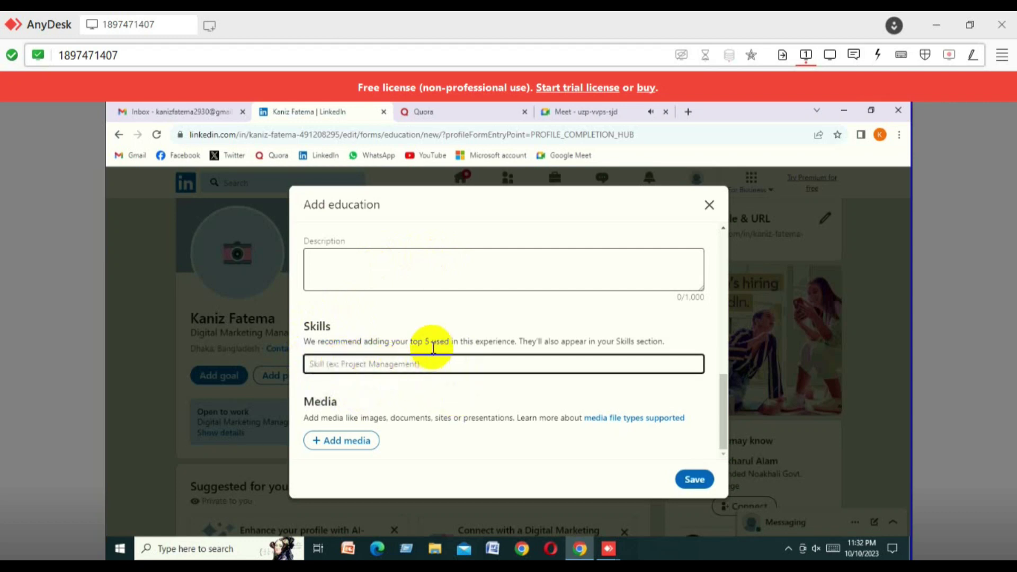
left_click(400, 323)
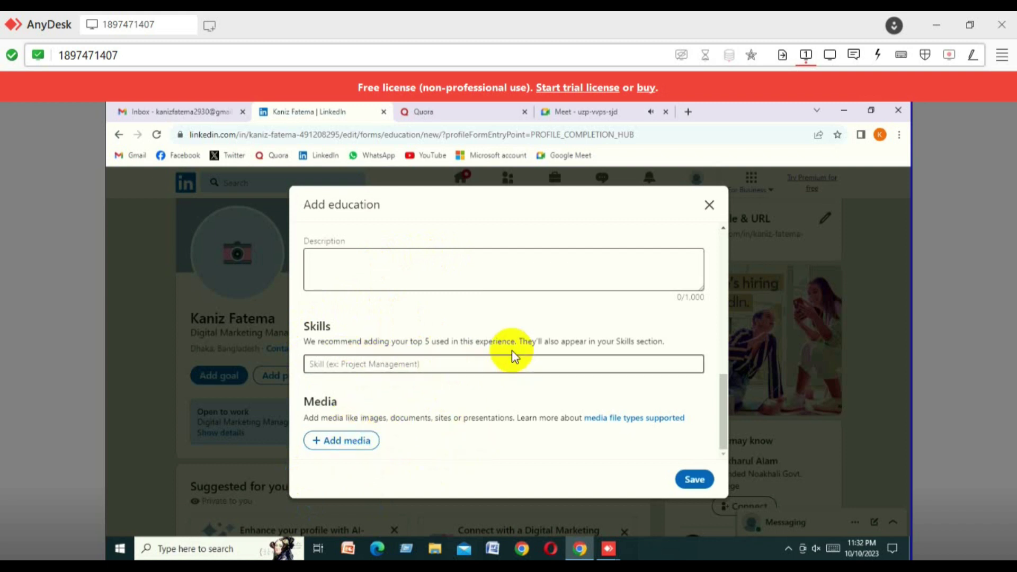
left_click(424, 366)
left_click(333, 469)
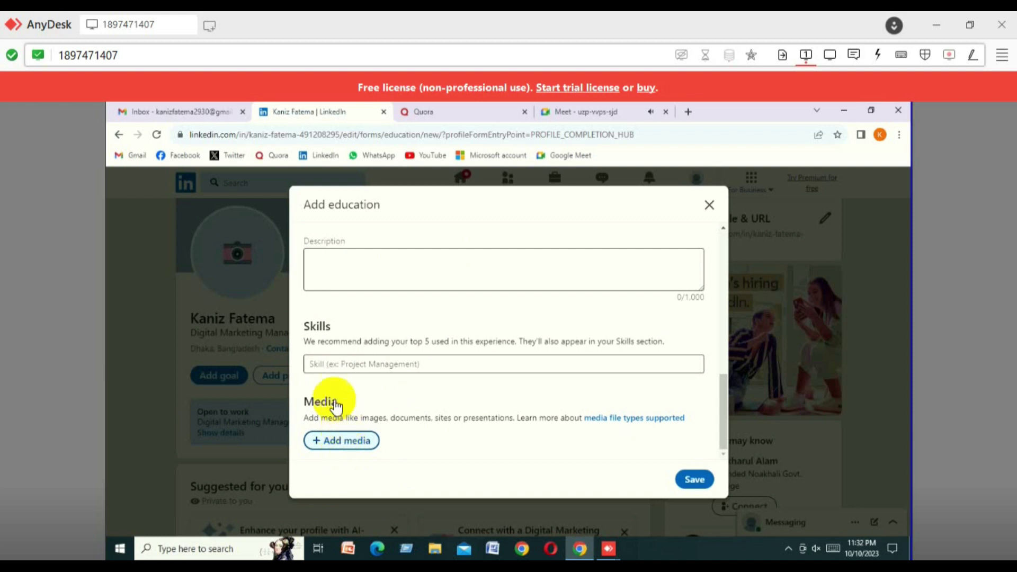
left_click(338, 445)
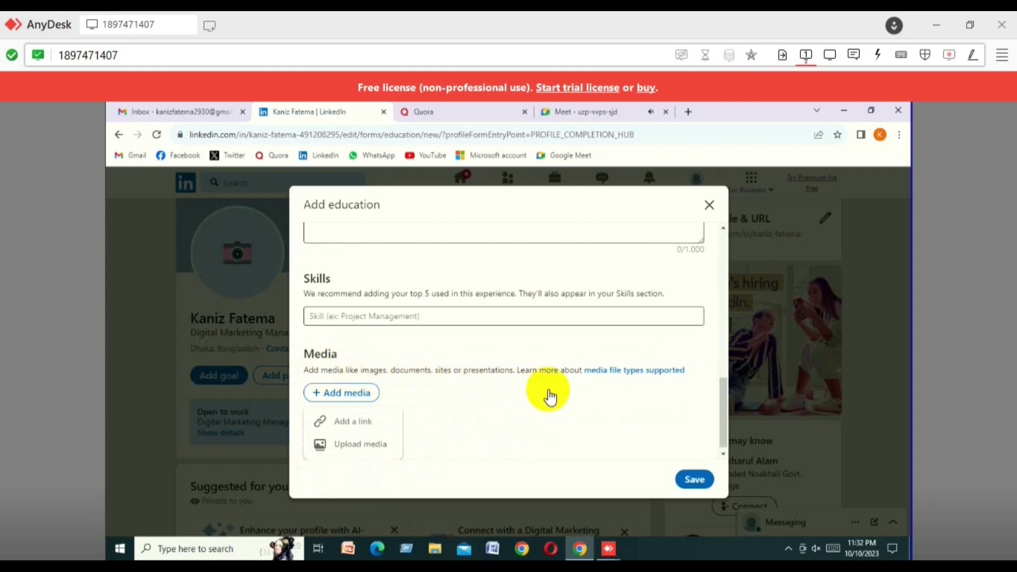
scroll(342, 379, "up", 1)
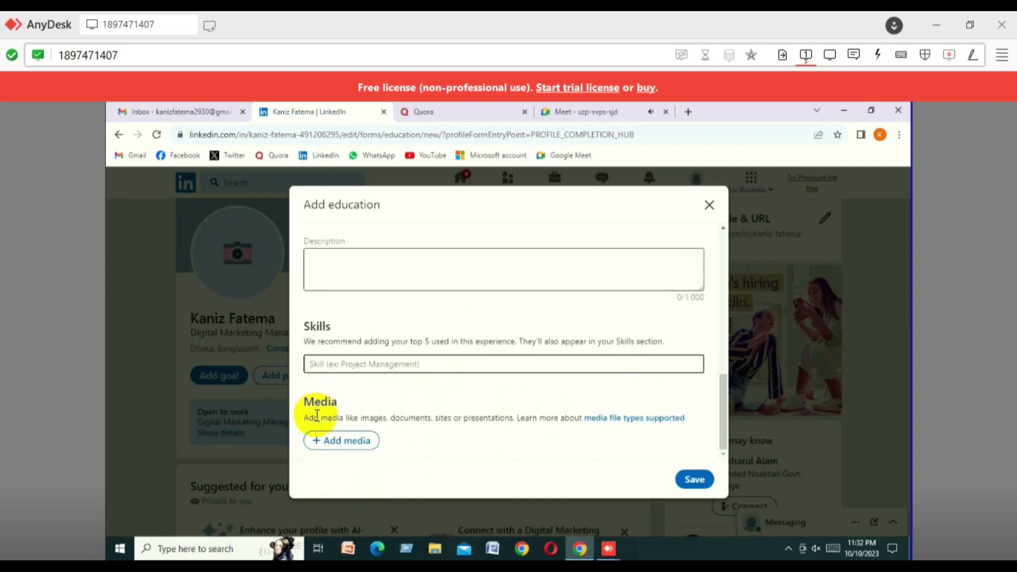
left_click_drag(306, 418, 472, 432)
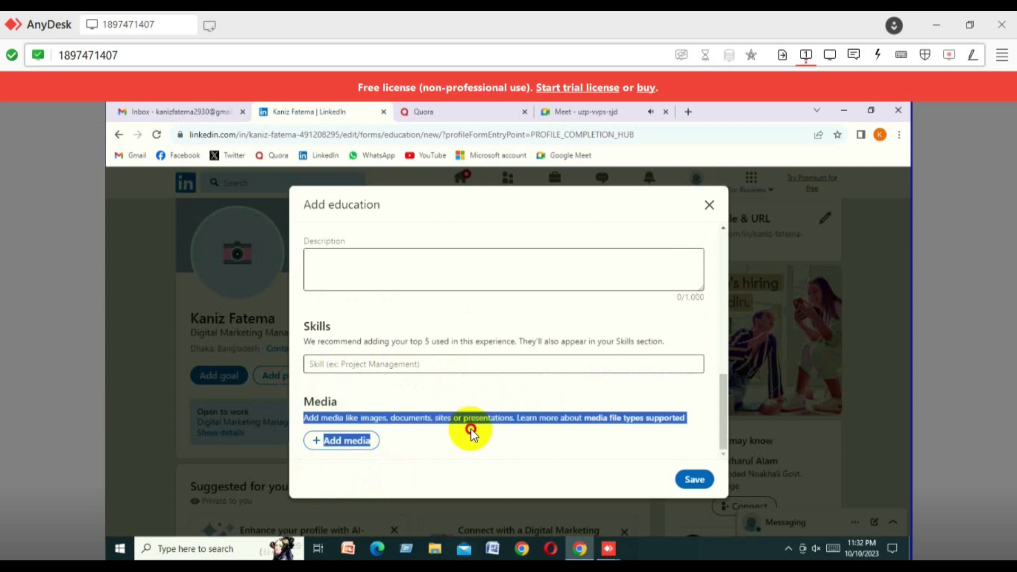
left_click(379, 390)
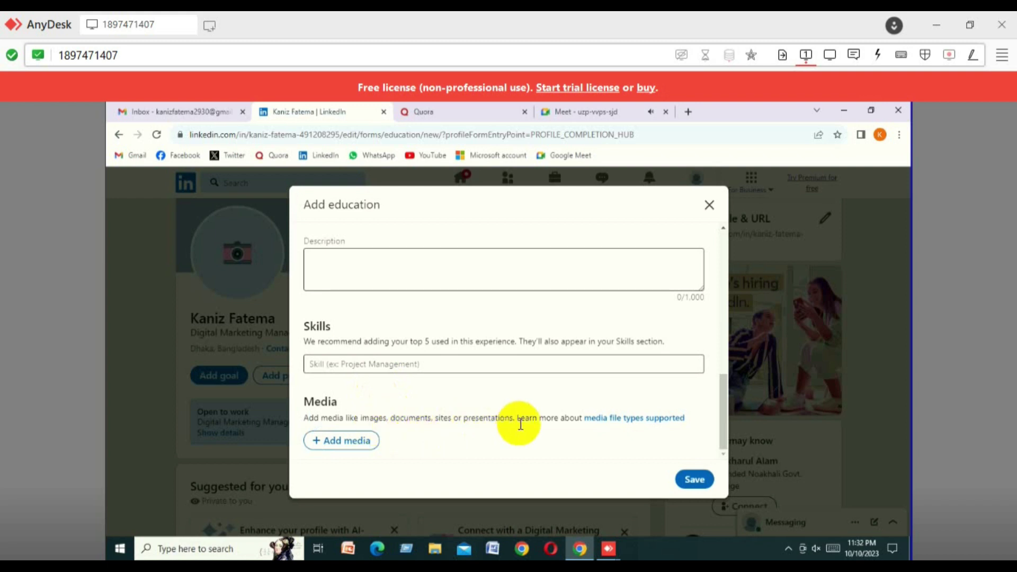
left_click(323, 441)
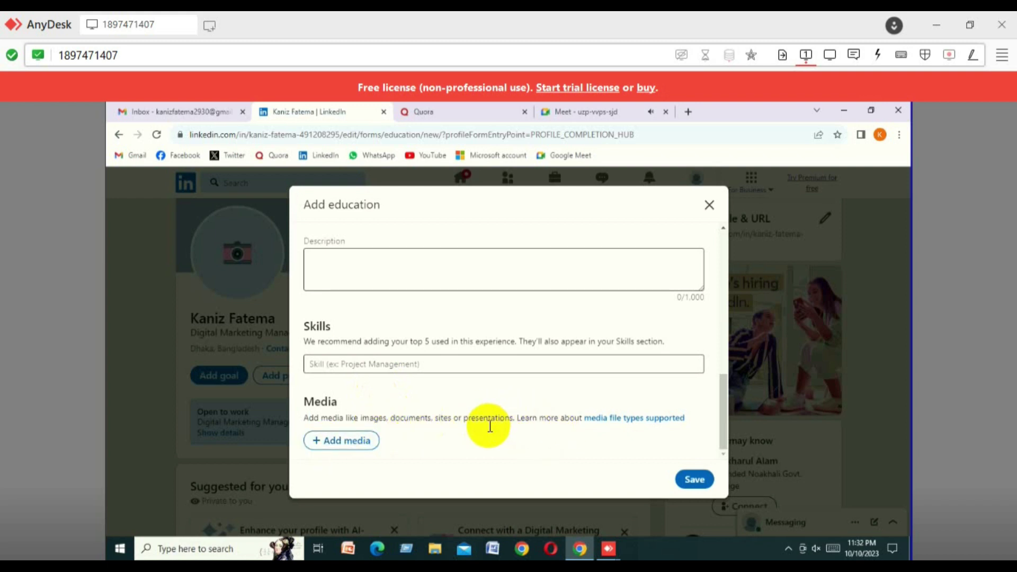
Save the education entry and skip the suggested connections.
left_click(692, 480)
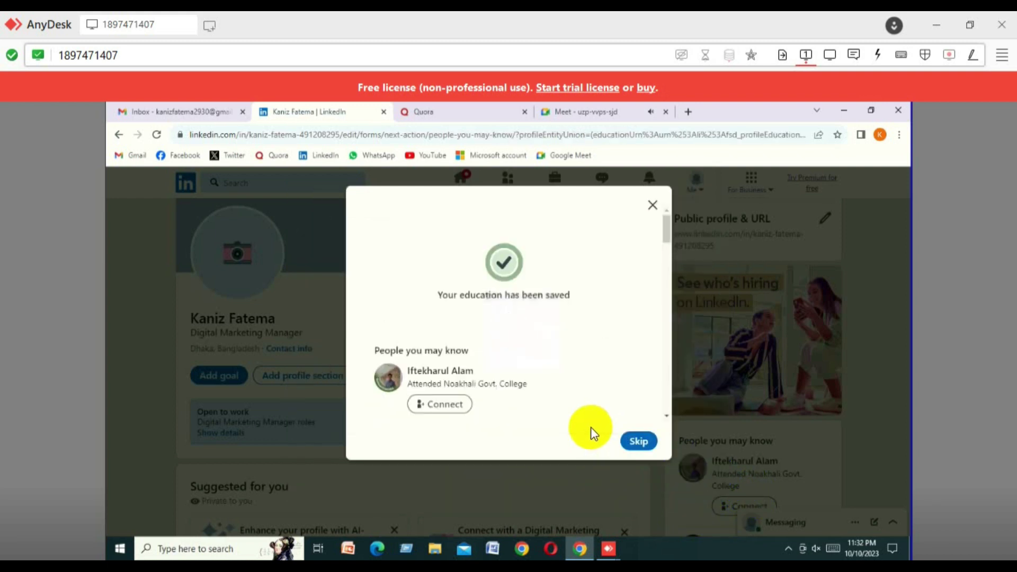
left_click(639, 442)
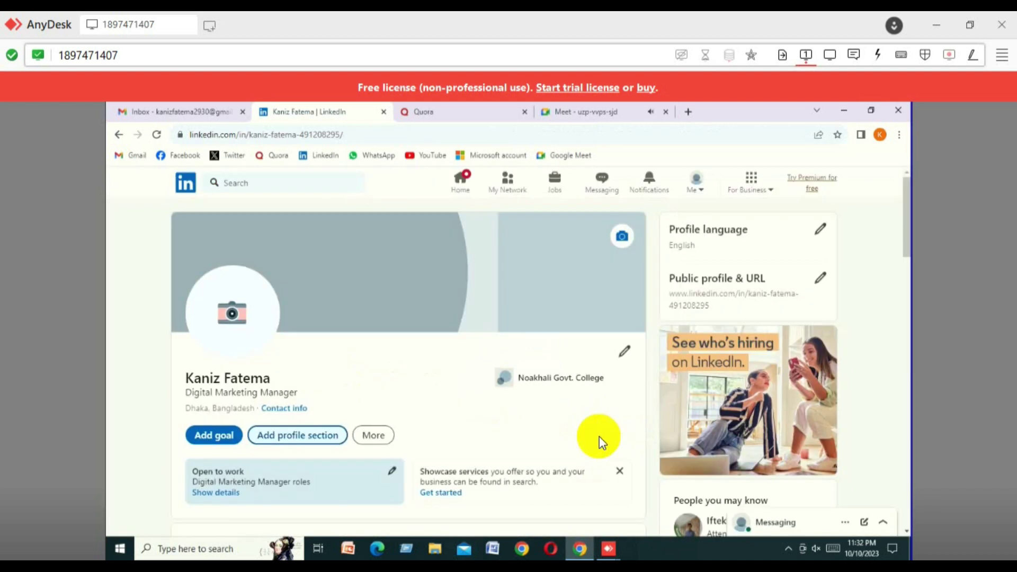
Add Lead Generation as a skill in the profile's core sections and save it.
left_click(288, 447)
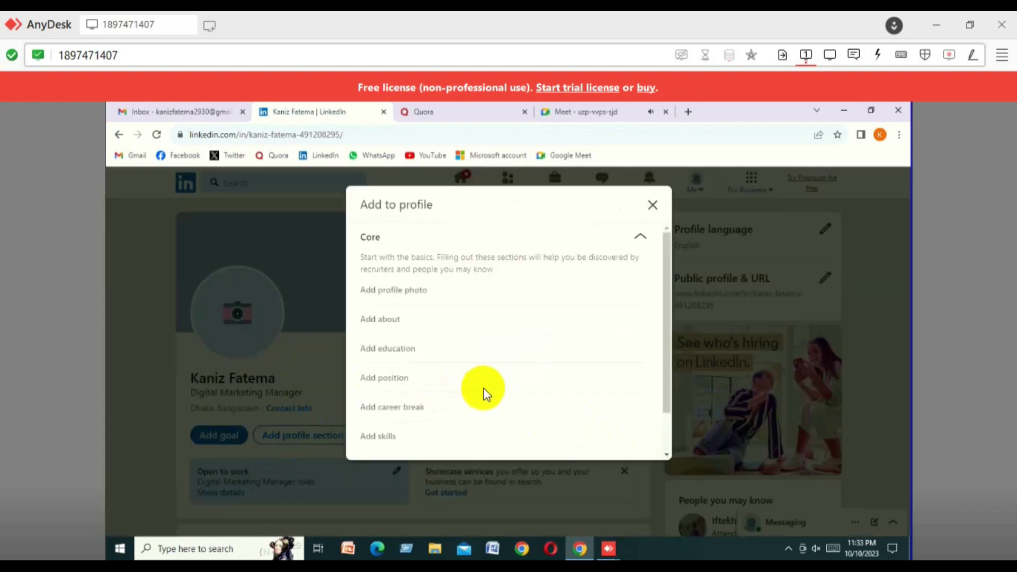
scroll(486, 377, "down", 1)
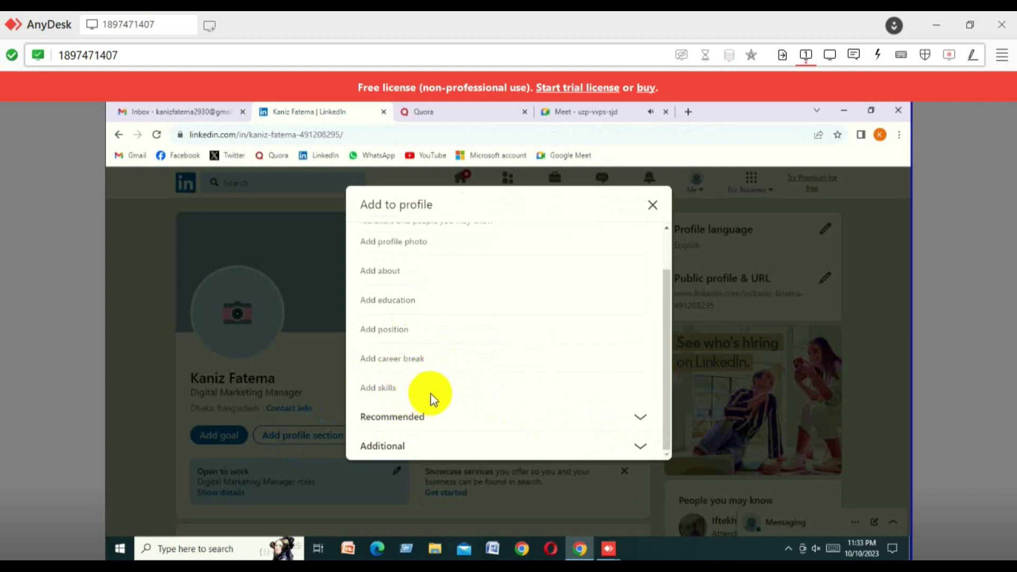
left_click(376, 392)
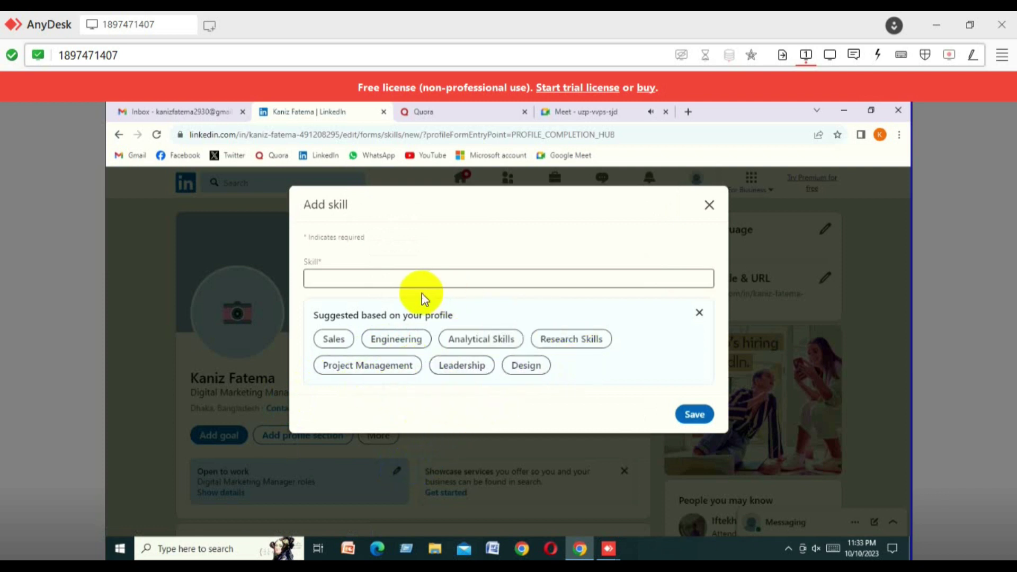
left_click(380, 284)
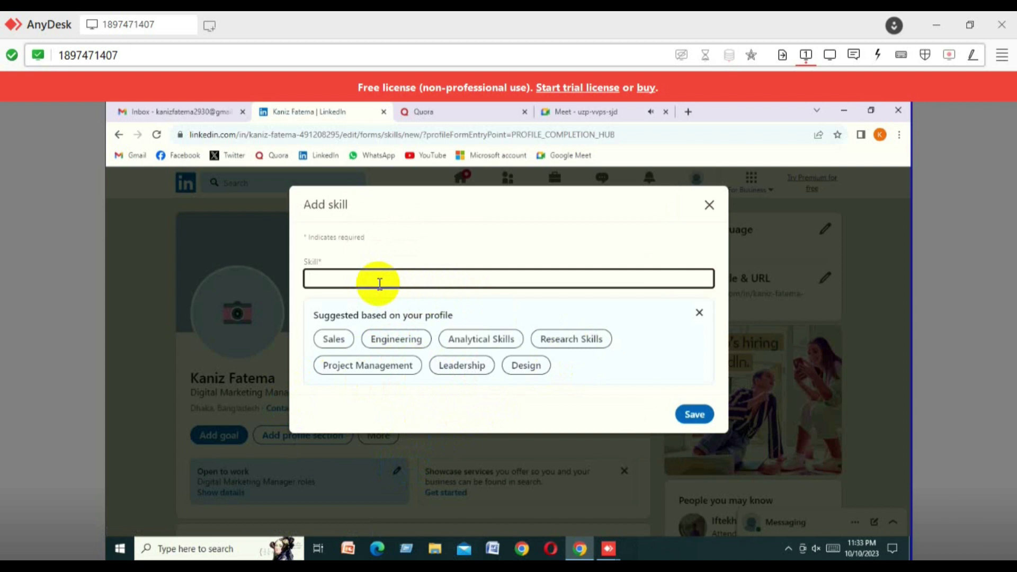
type("Lea")
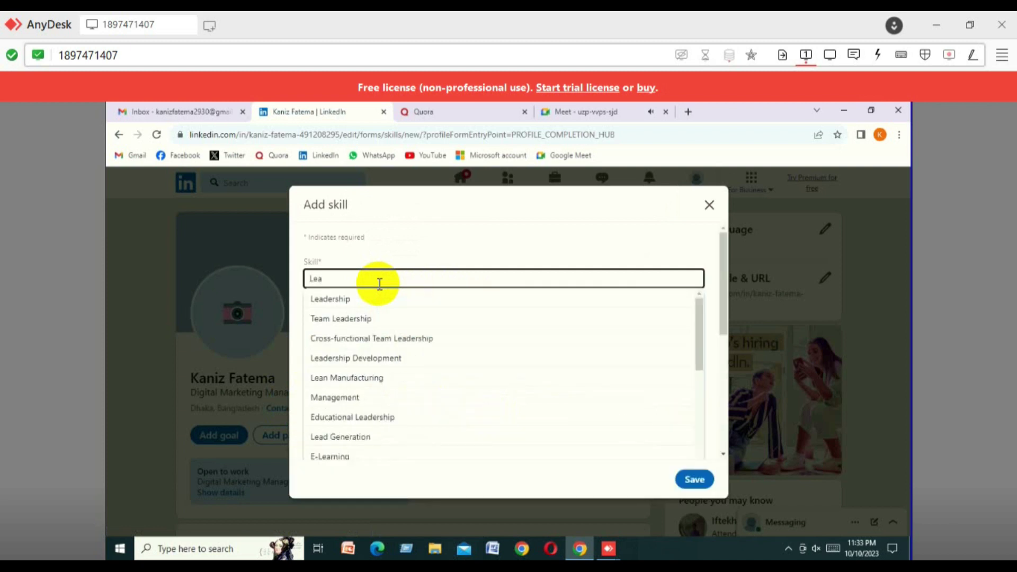
type("d Ge")
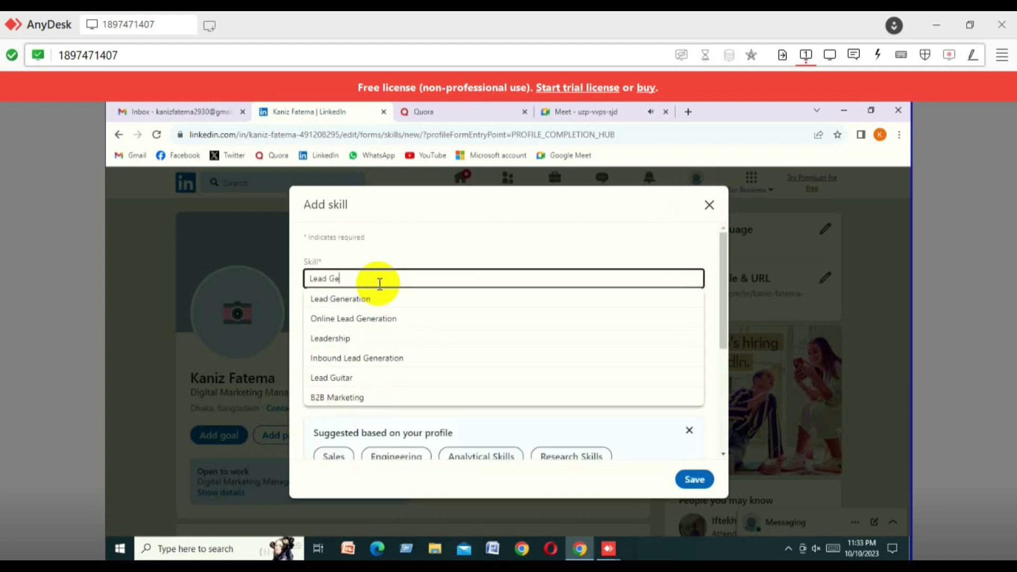
left_click(345, 300)
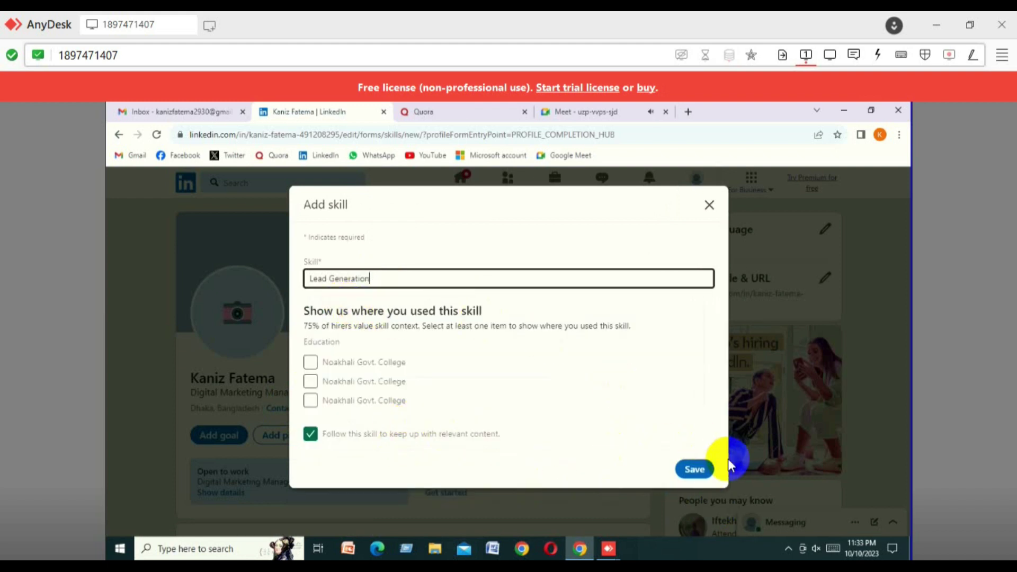
left_click(695, 468)
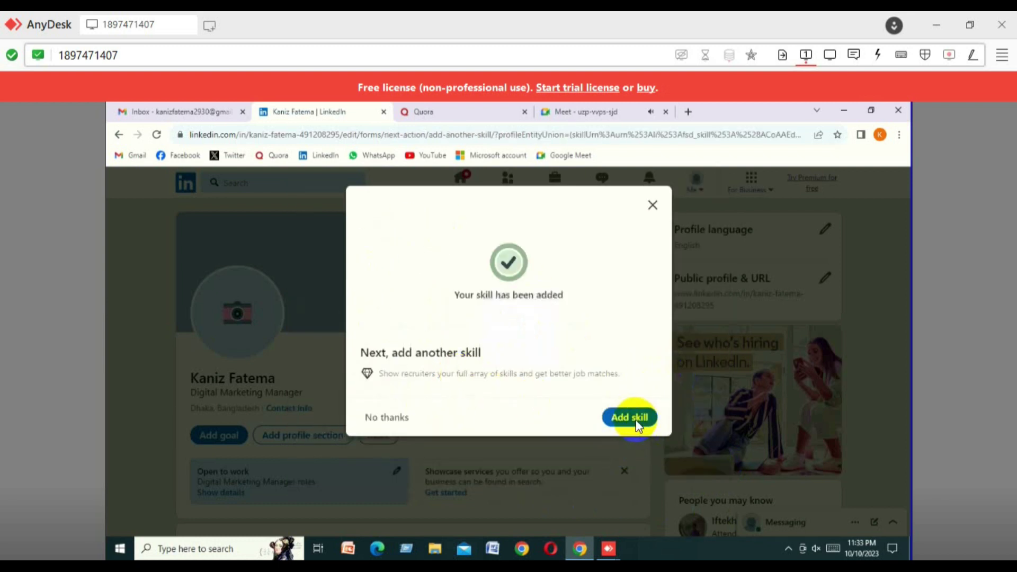
Add the suggested Sales skill to the profile, save it and decline adding another skill.
left_click(636, 422)
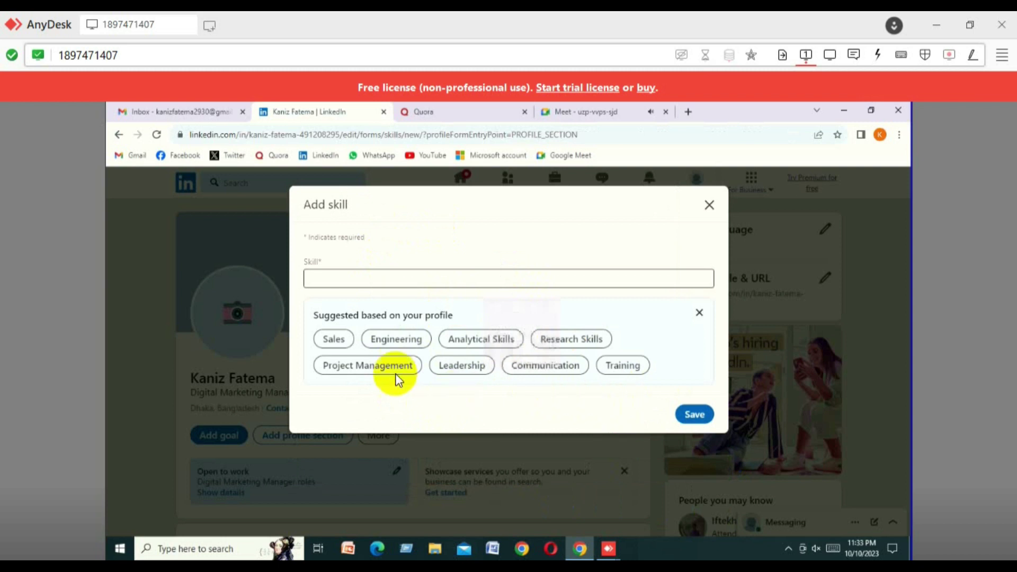
left_click(692, 413)
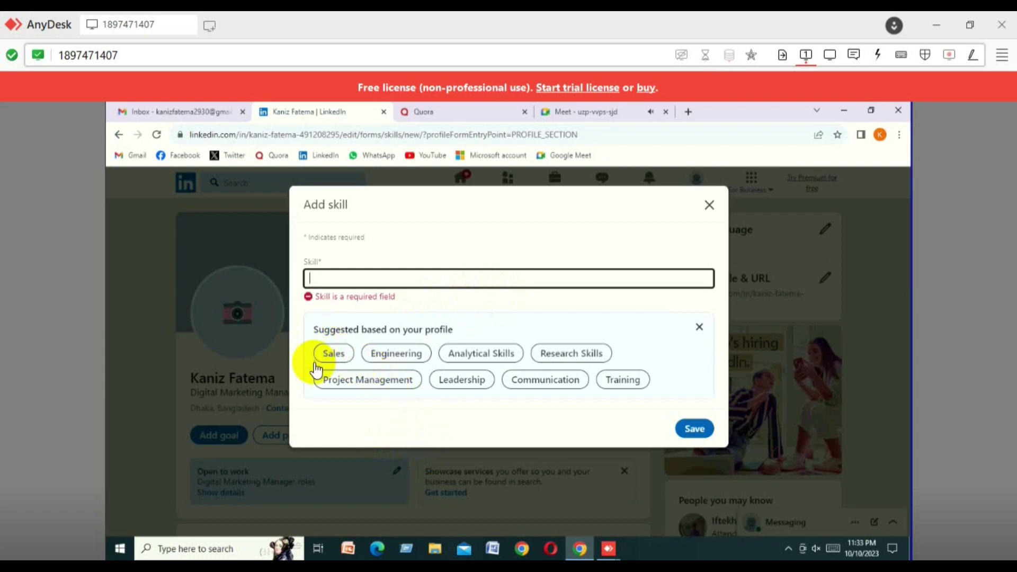
left_click(333, 356)
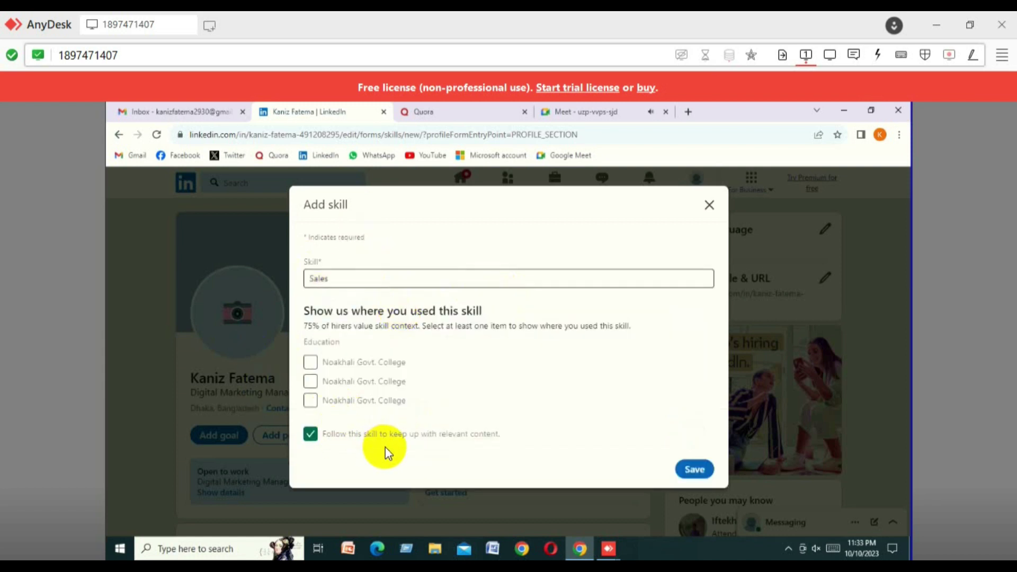
left_click(311, 401)
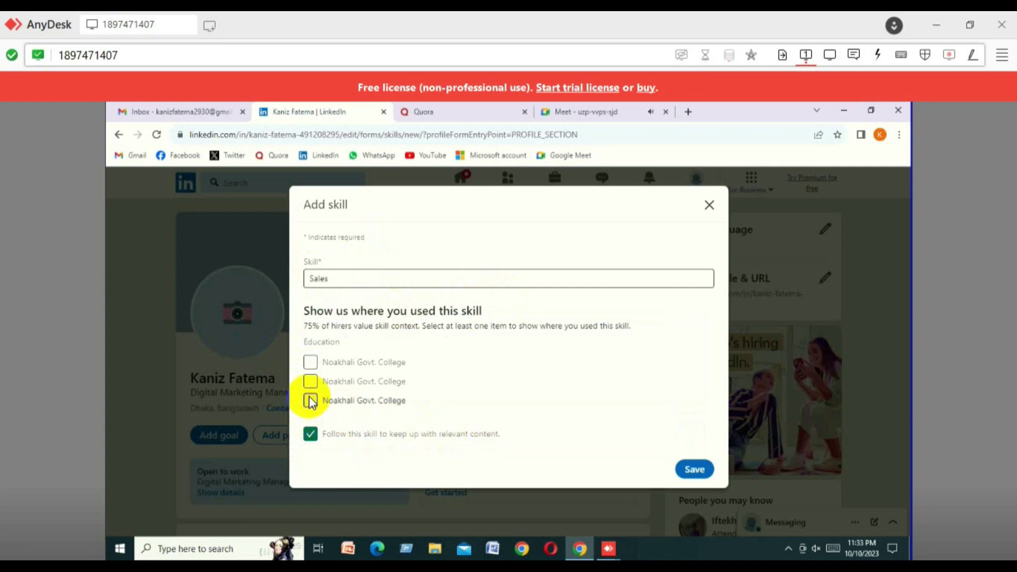
left_click(697, 469)
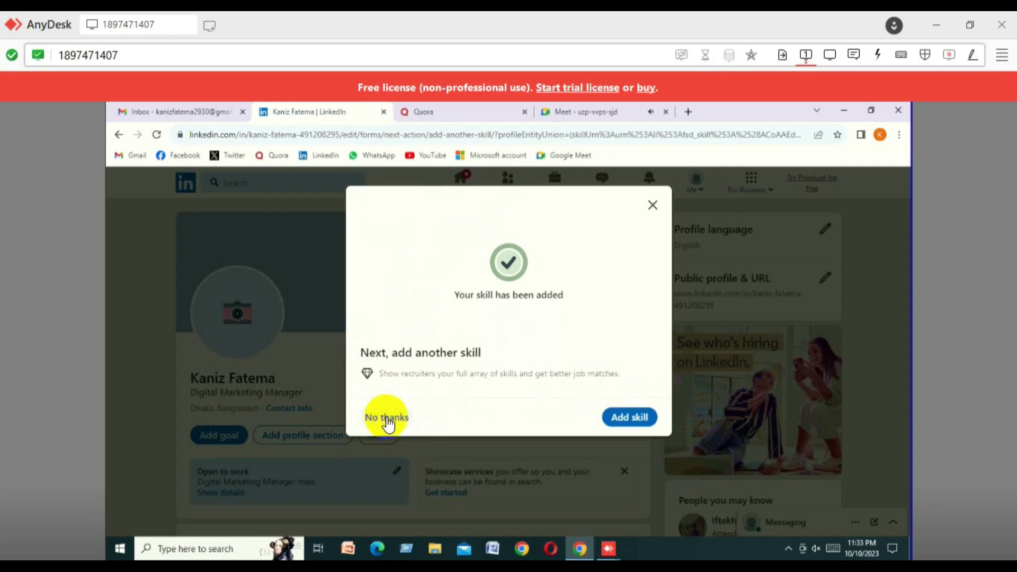
left_click(388, 419)
Check the profile views analytics and return to the profile page.
scroll(357, 313, "down", 6)
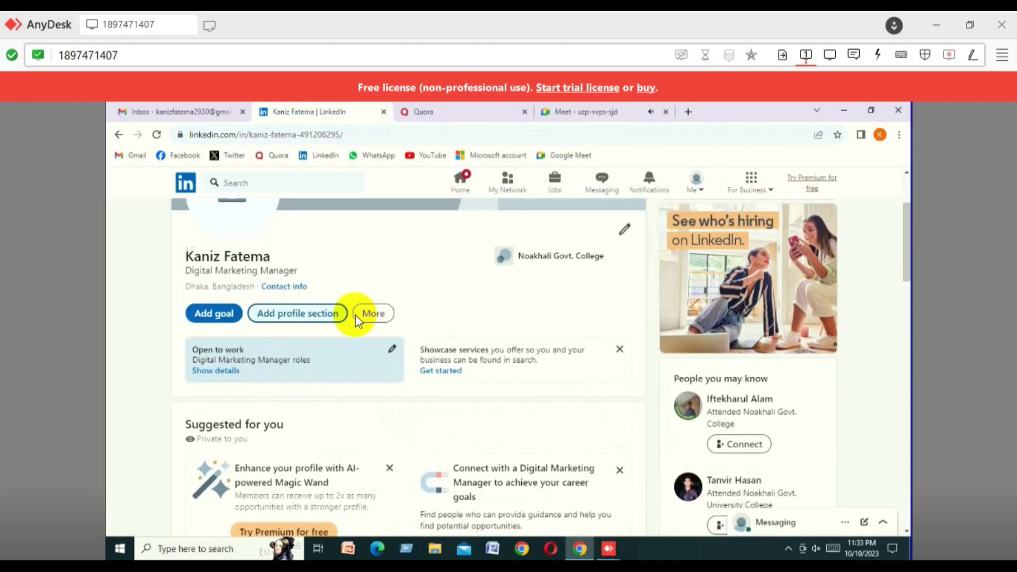
scroll(339, 323, "down", 5)
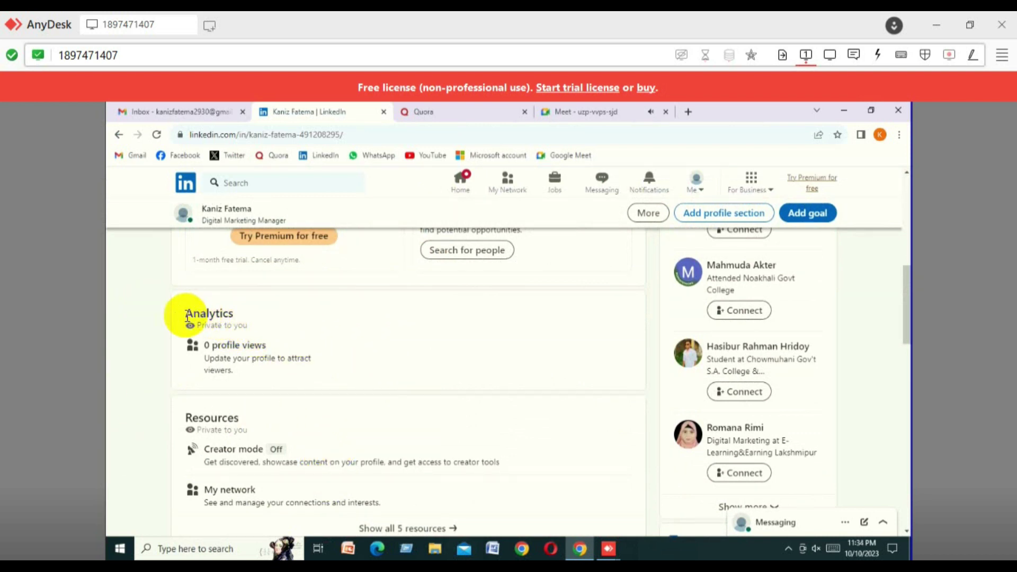
left_click(249, 350)
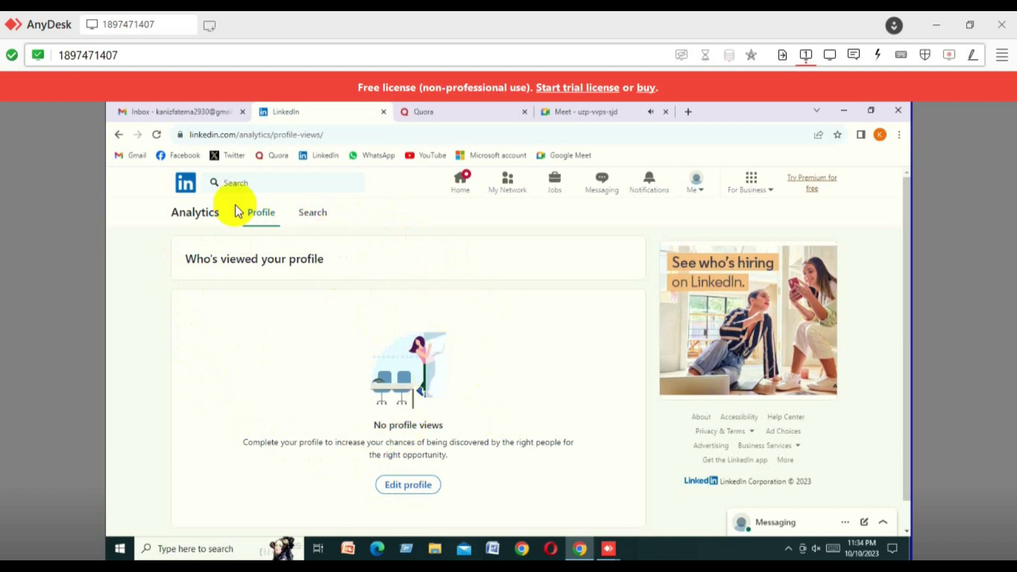
left_click(119, 134)
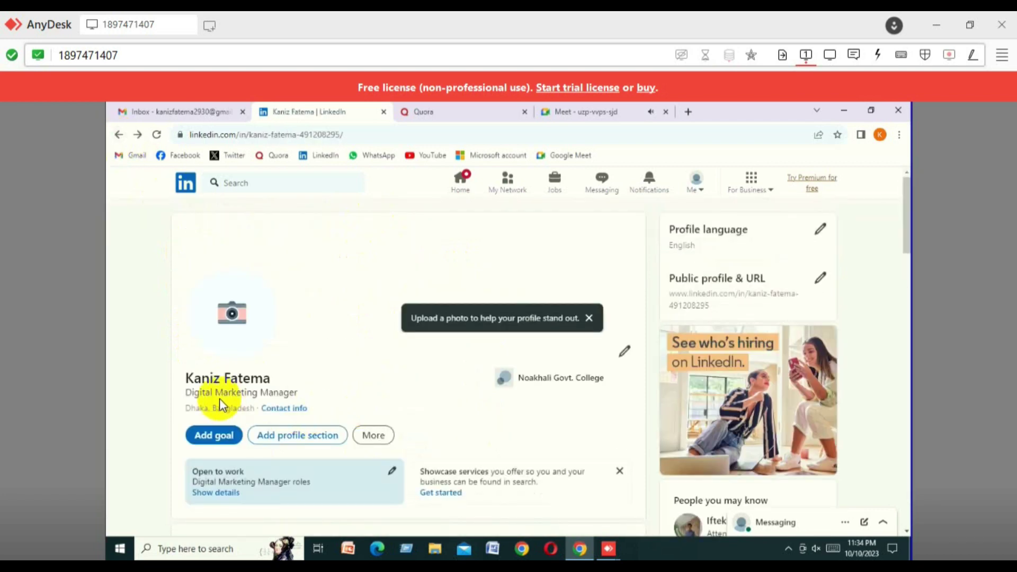
Examine the profile strength progress and its suggested completion steps, and dismiss the photo upload tip.
scroll(219, 398, "down", 2)
scroll(219, 399, "down", 2)
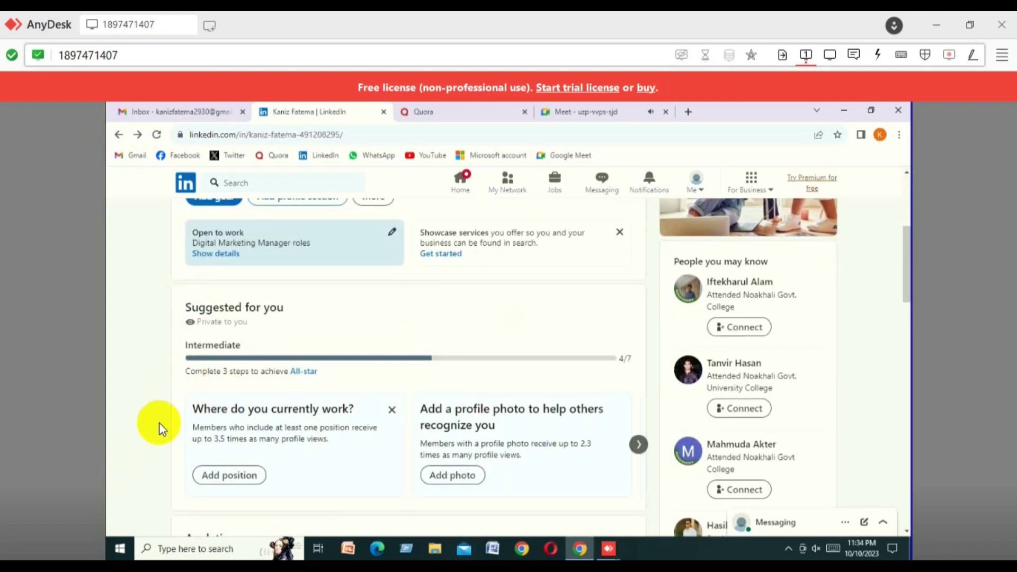
scroll(159, 422, "down", 2)
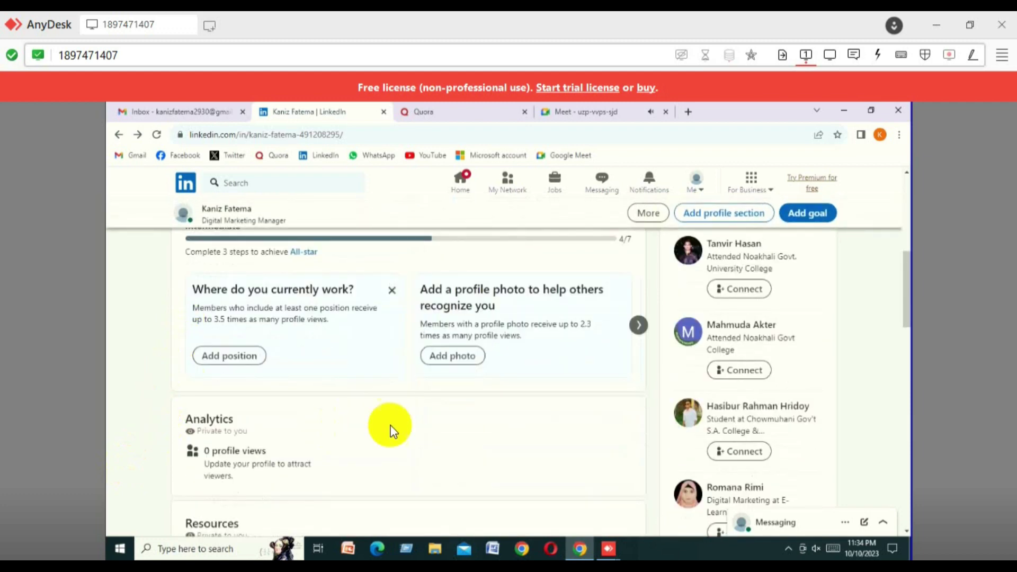
scroll(488, 348, "up", 2)
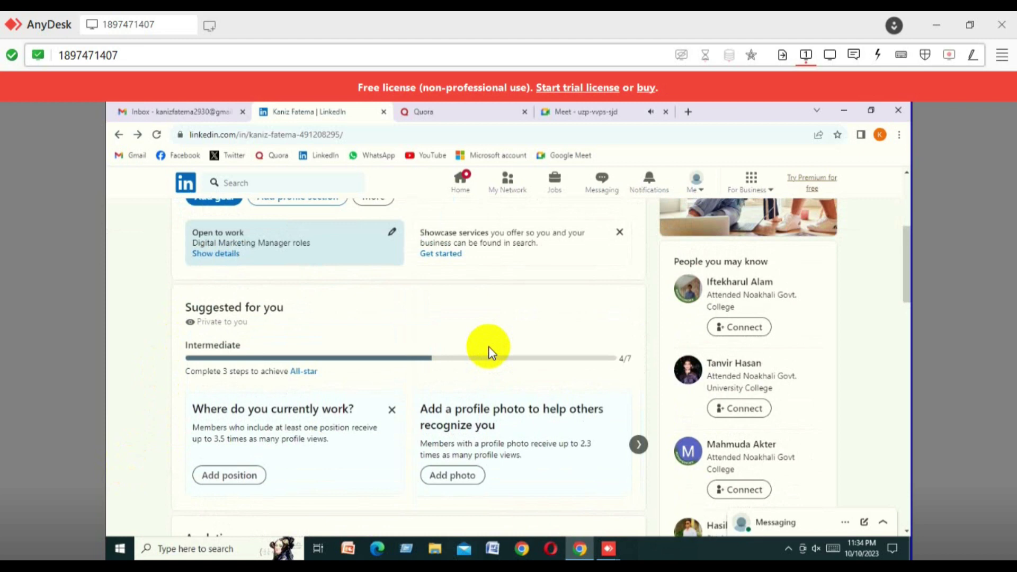
scroll(476, 295, "up", 3)
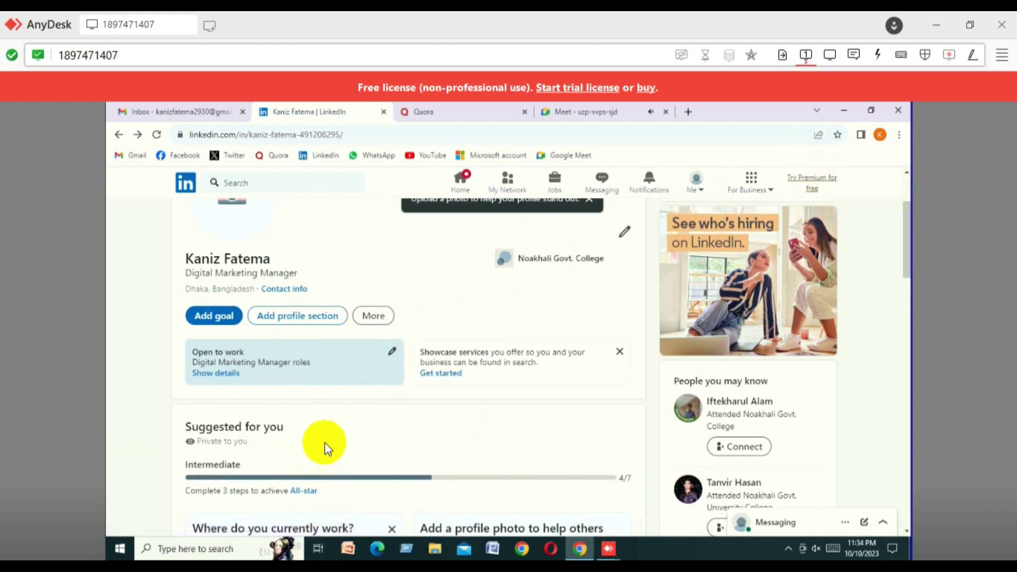
scroll(159, 364, "down", 1)
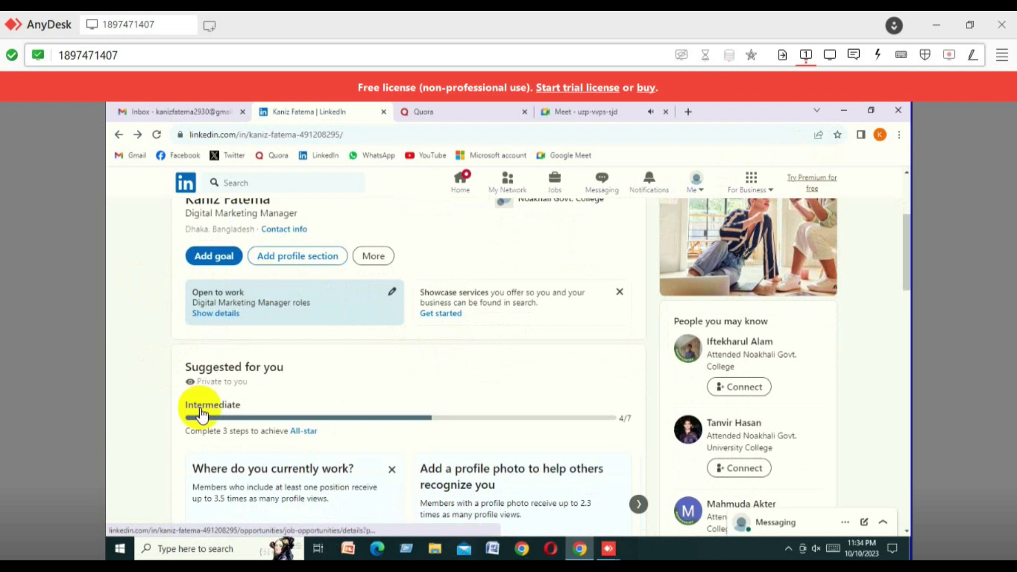
scroll(162, 382, "down", 2)
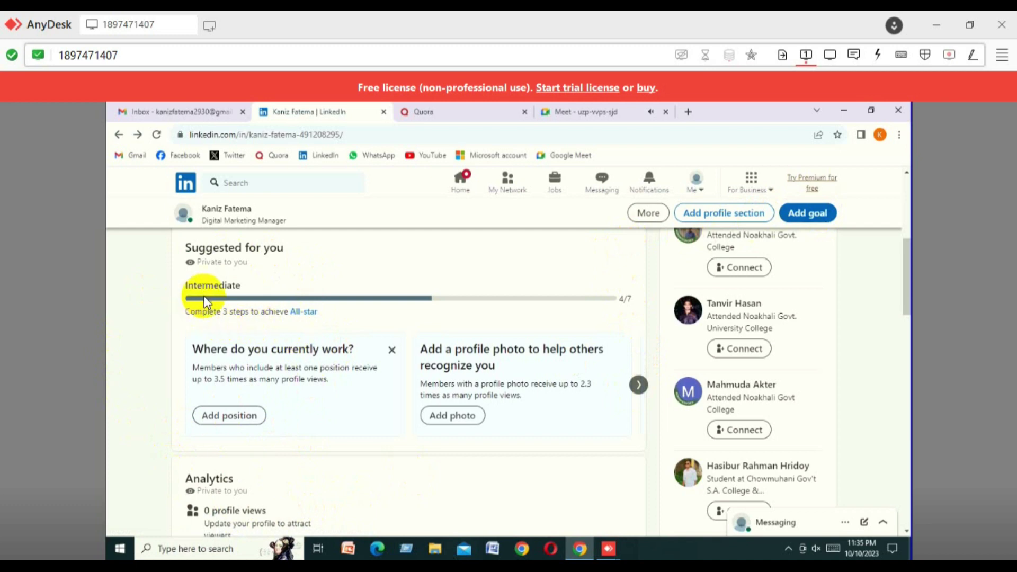
scroll(251, 284, "up", 3)
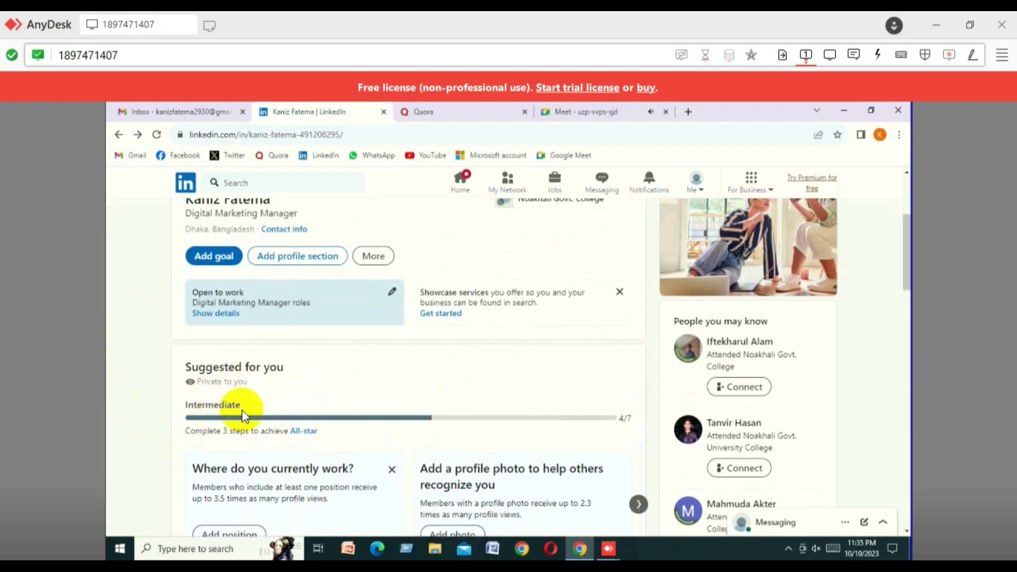
scroll(256, 404, "down", 1)
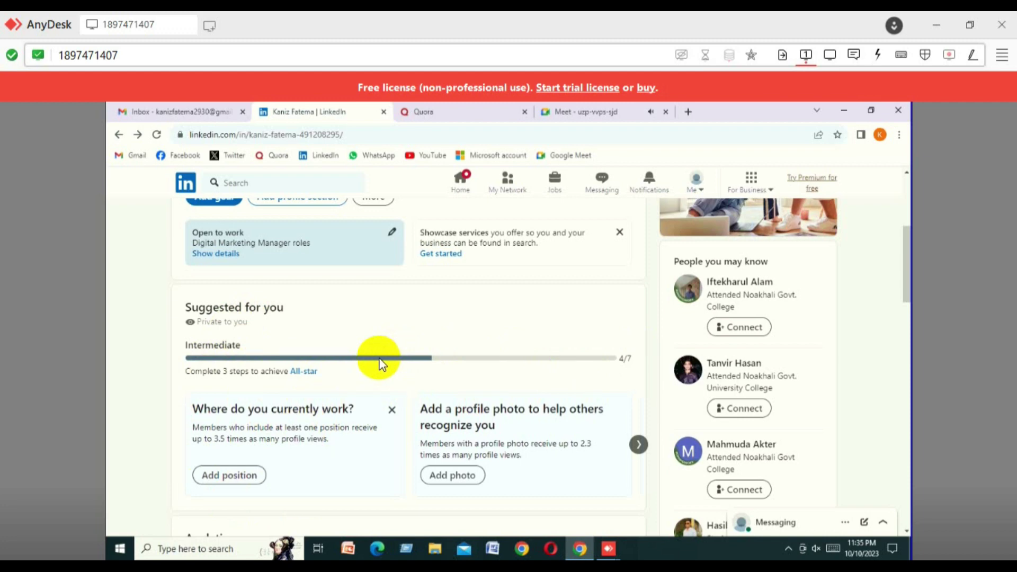
scroll(379, 365, "up", 5)
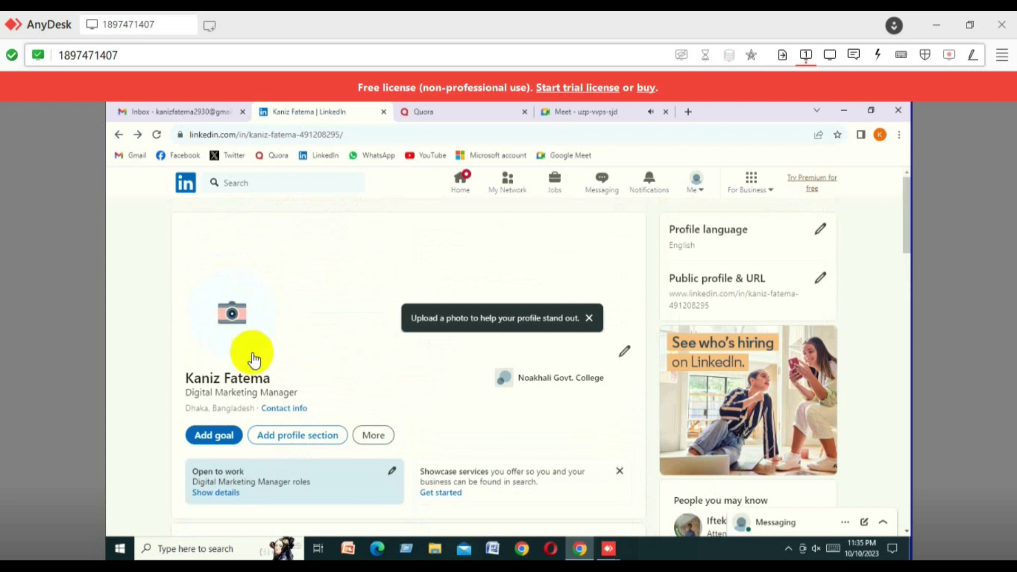
left_click(589, 319)
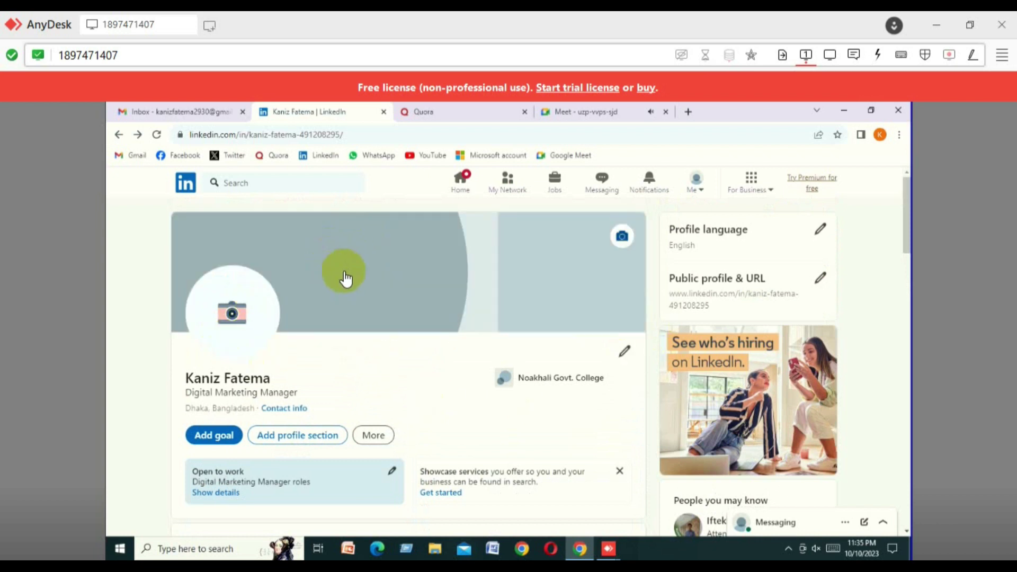
Start a new experience entry from the current-work suggestion and set its title to Digital Marketing Specialist.
scroll(285, 345, "down", 8)
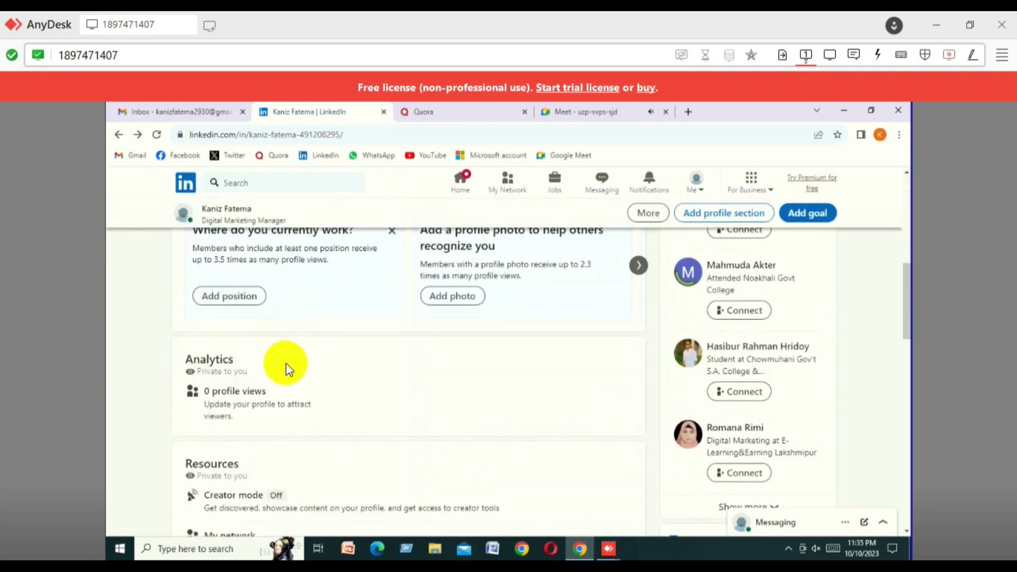
scroll(265, 296, "up", 1)
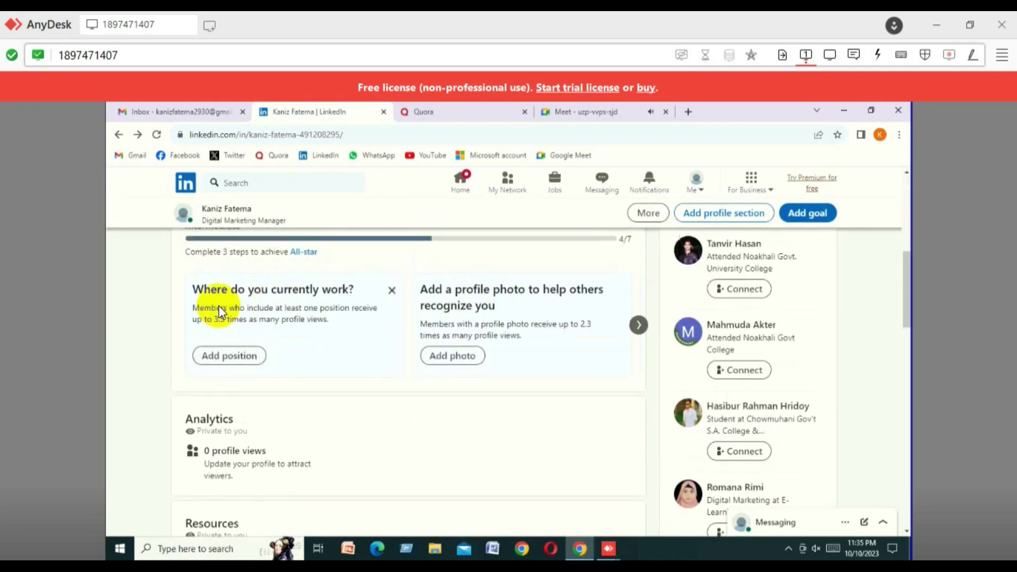
left_click(223, 360)
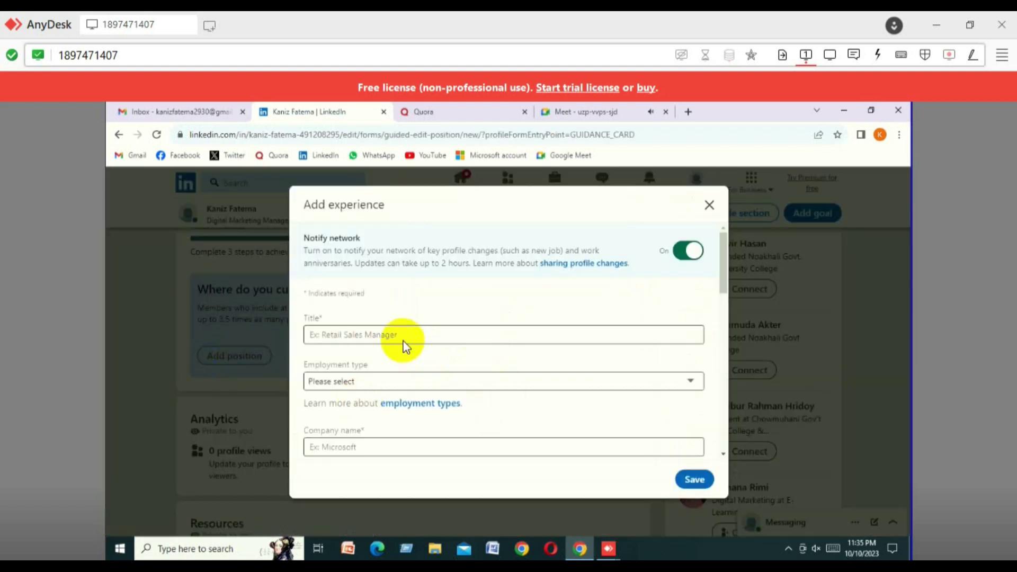
left_click(400, 337)
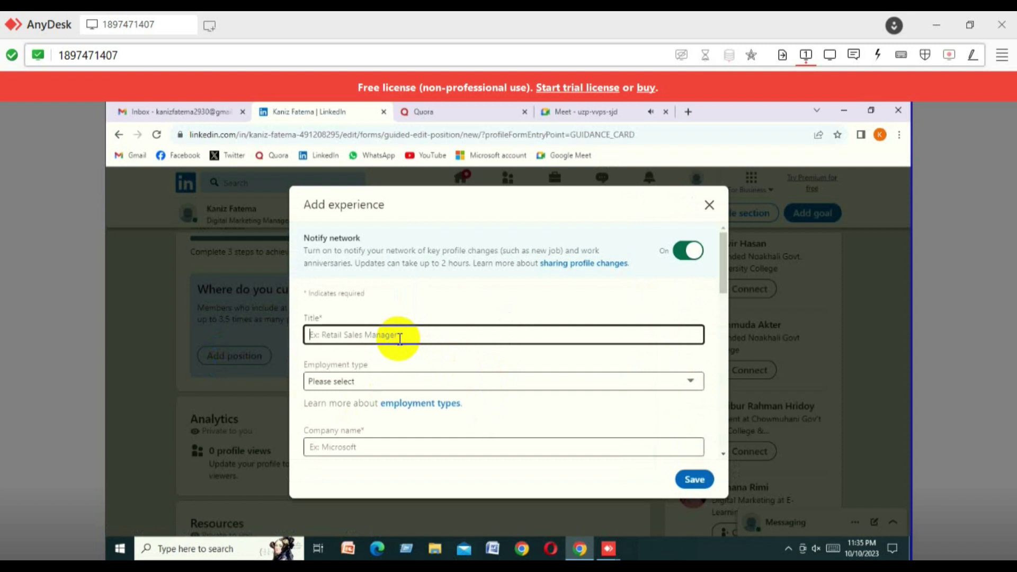
type("Digi")
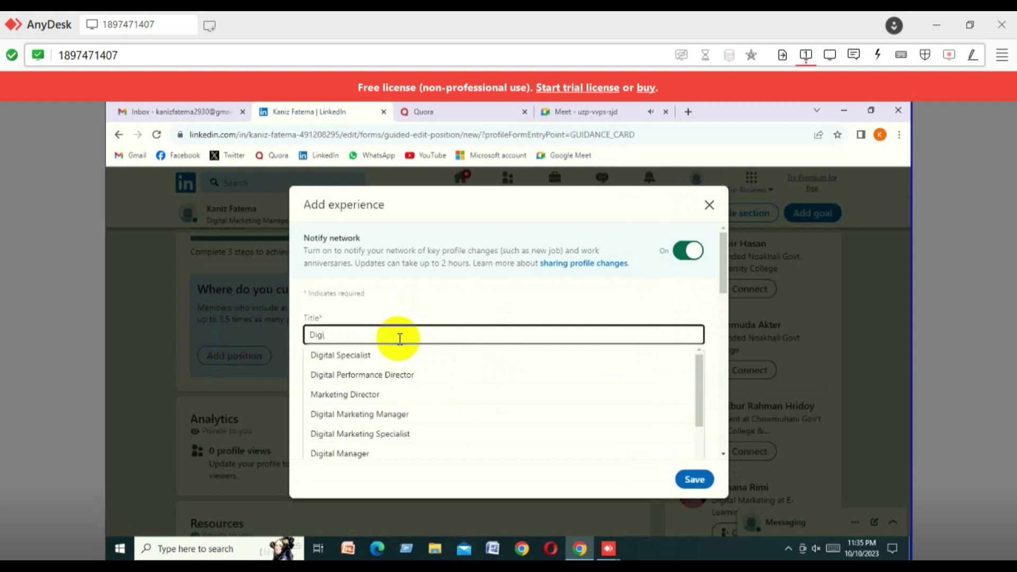
type("tal")
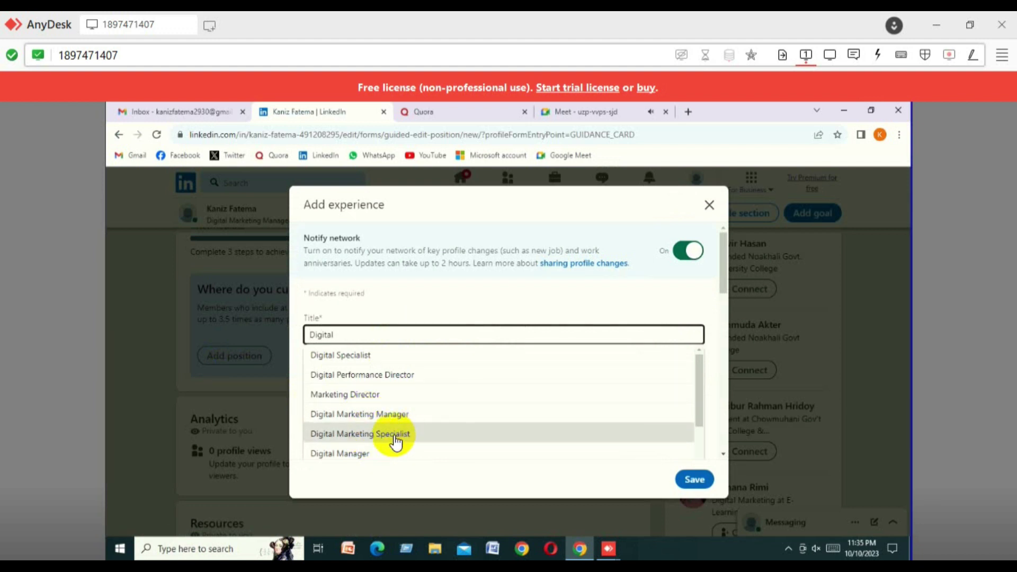
left_click(424, 446)
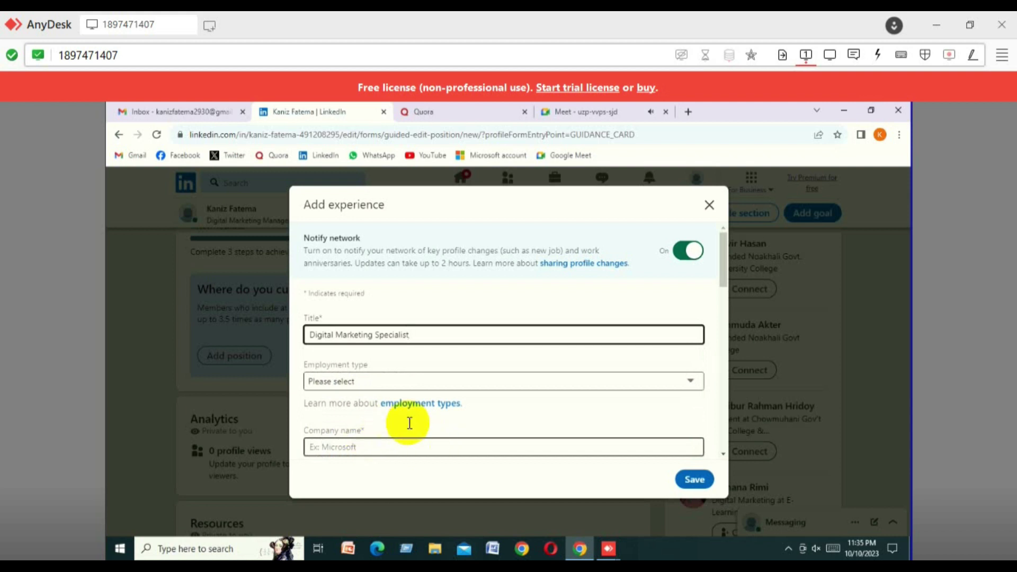
scroll(603, 397, "down", 1)
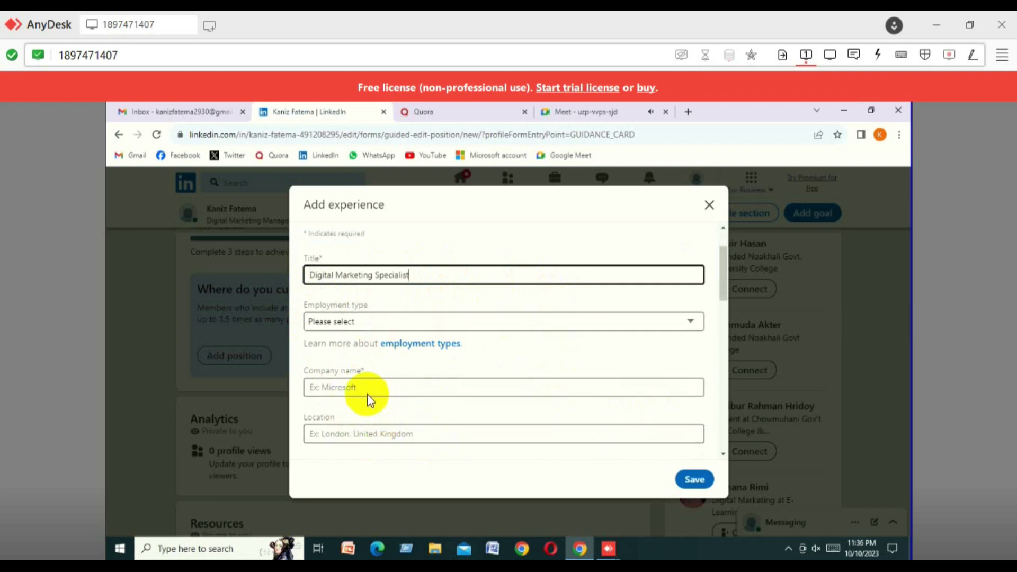
Set the experience entry's company name to the suggested NB TEACHING LIMITED.
left_click(350, 386)
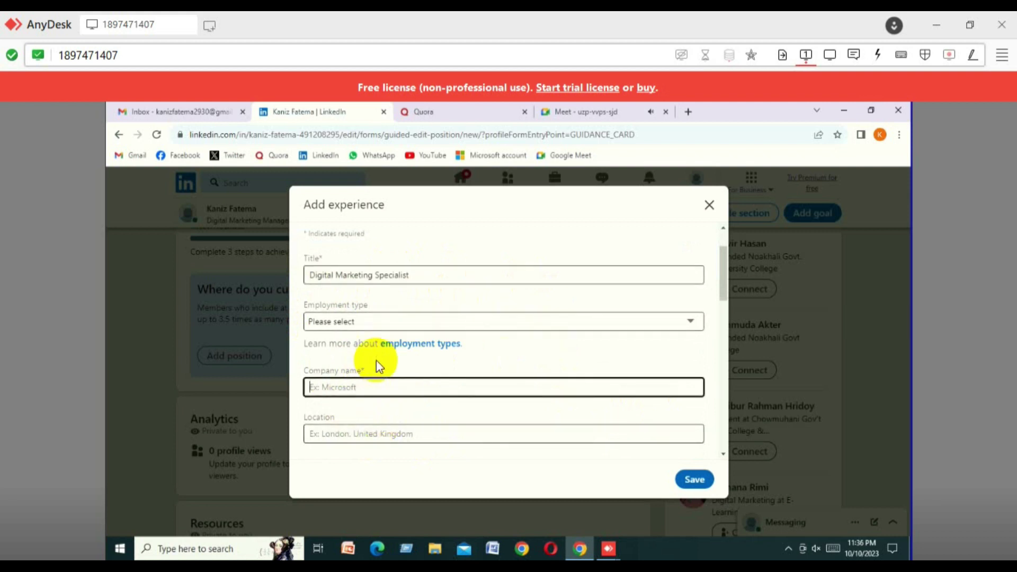
type("NB")
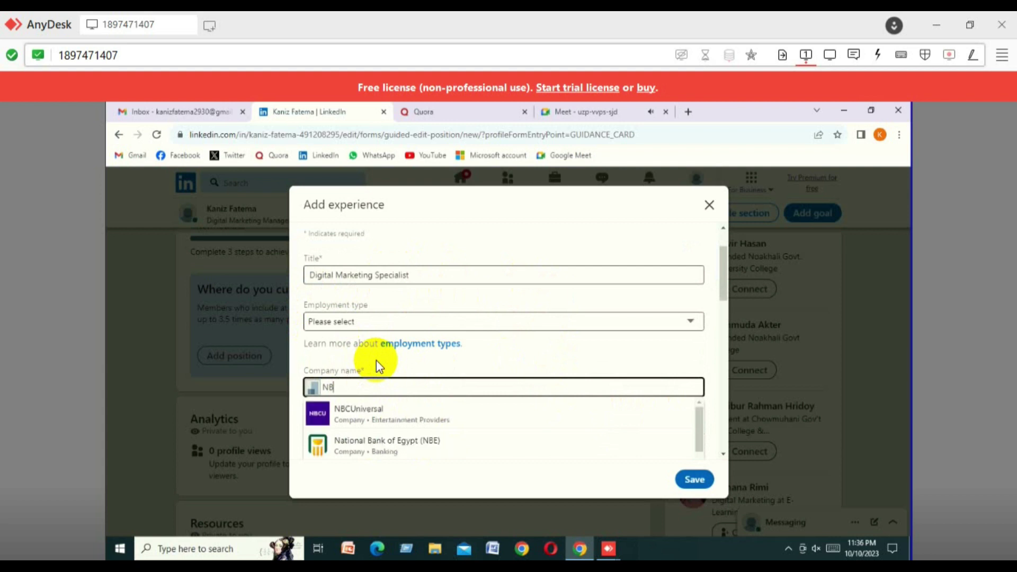
type(" Teach")
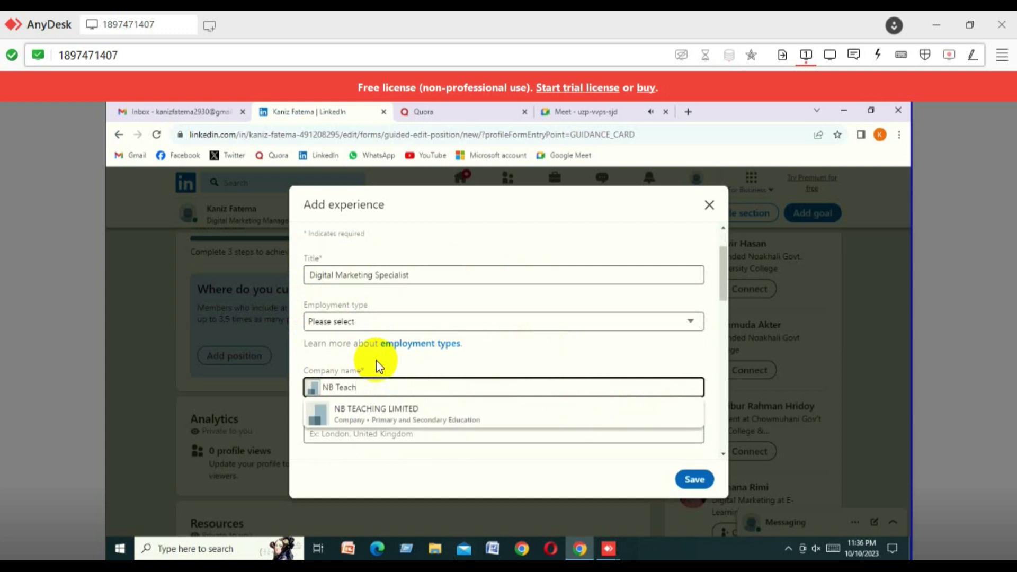
left_click(357, 421)
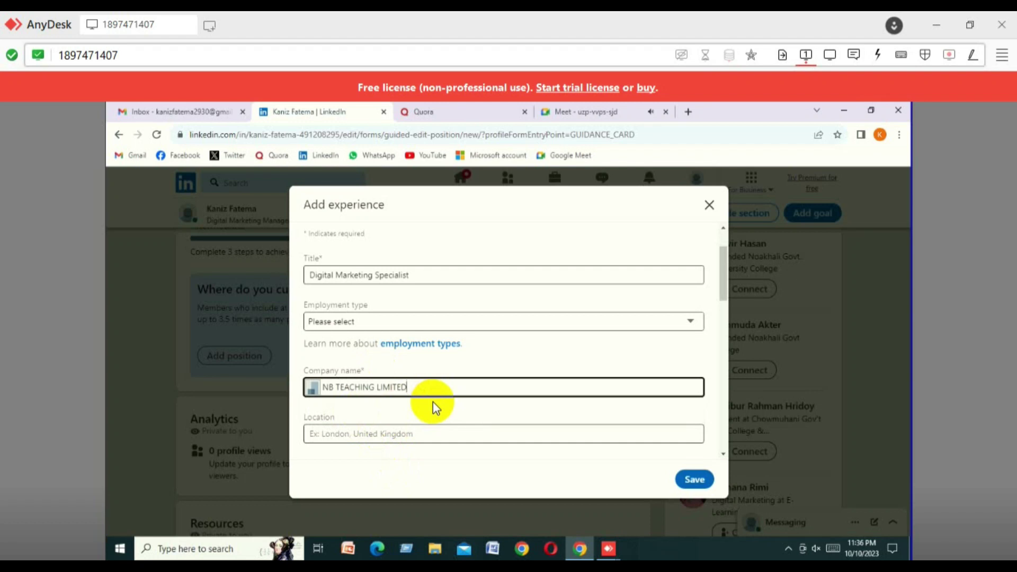
Set the experience's location to Bangladesh and its location type to Remote.
scroll(433, 402, "down", 2)
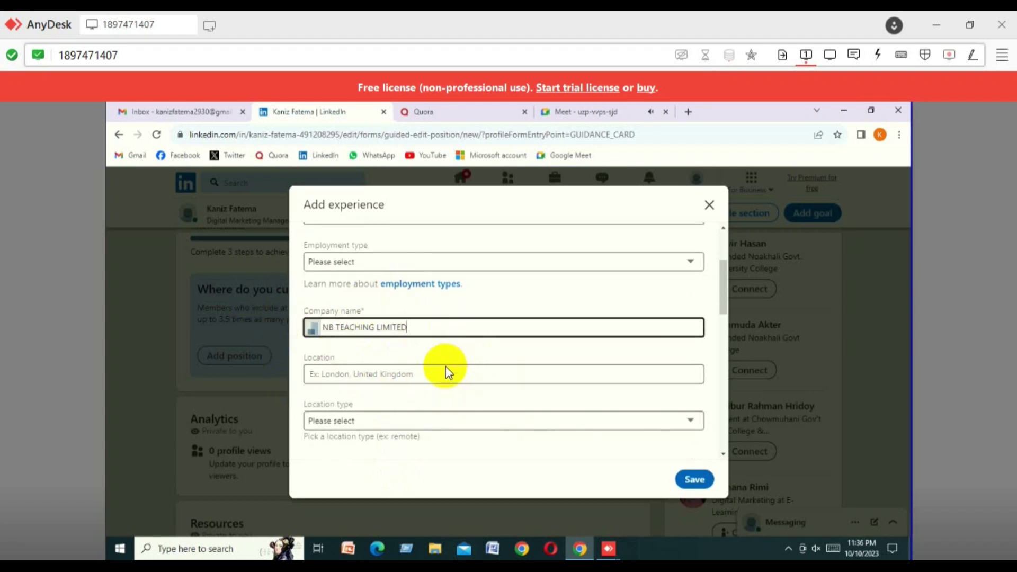
left_click(471, 375)
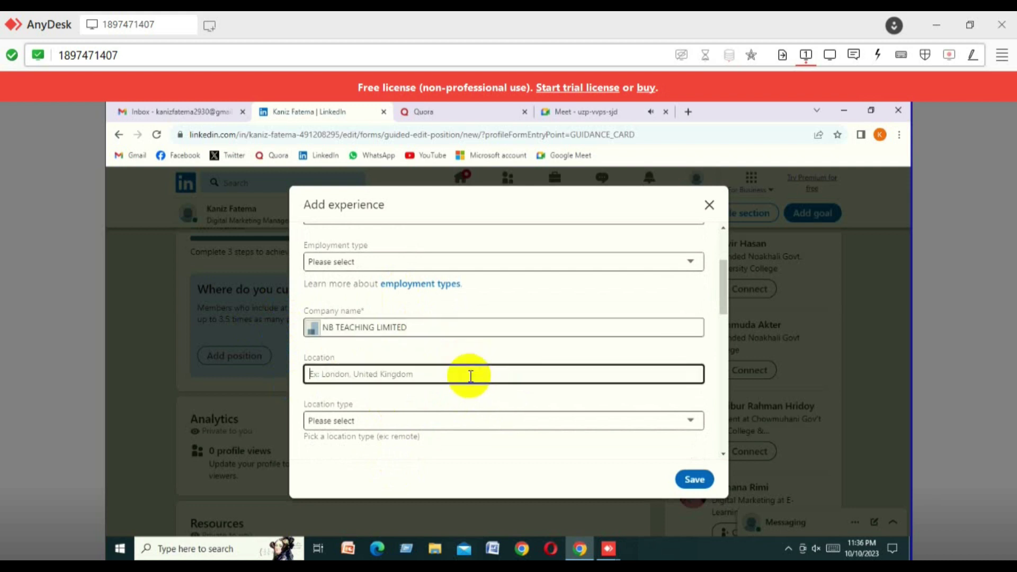
type("B")
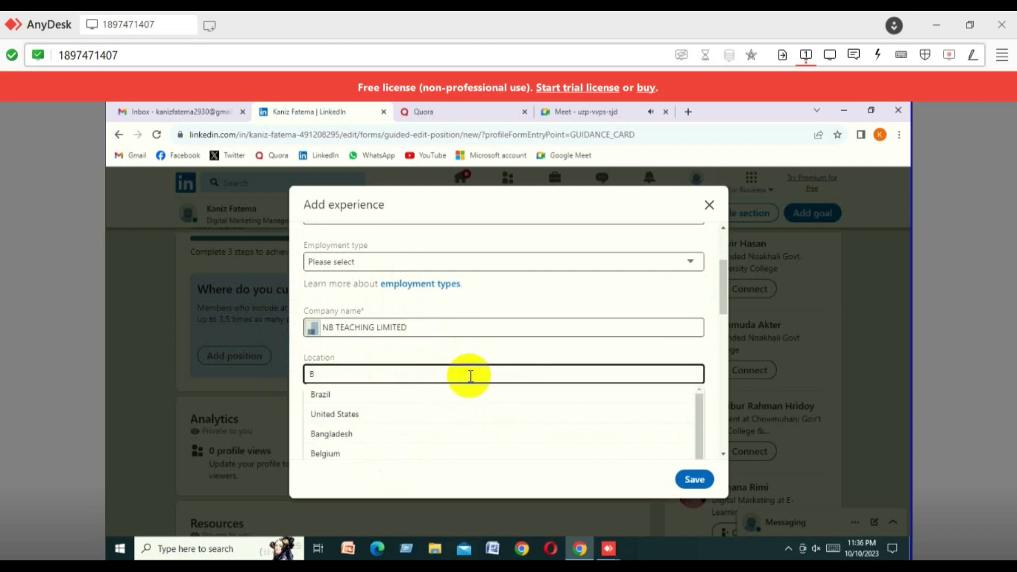
type("angl")
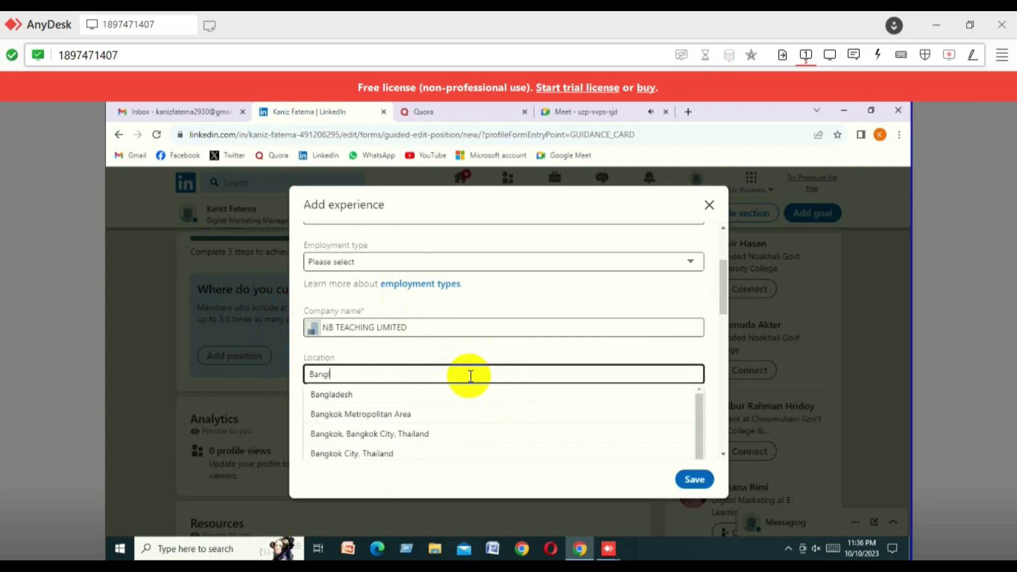
type("adesh")
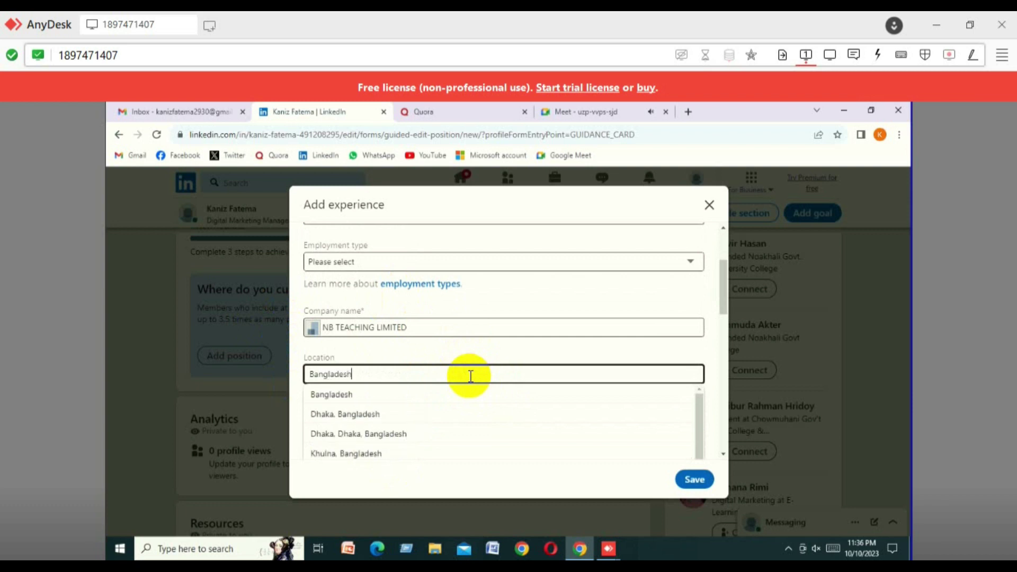
left_click(335, 397)
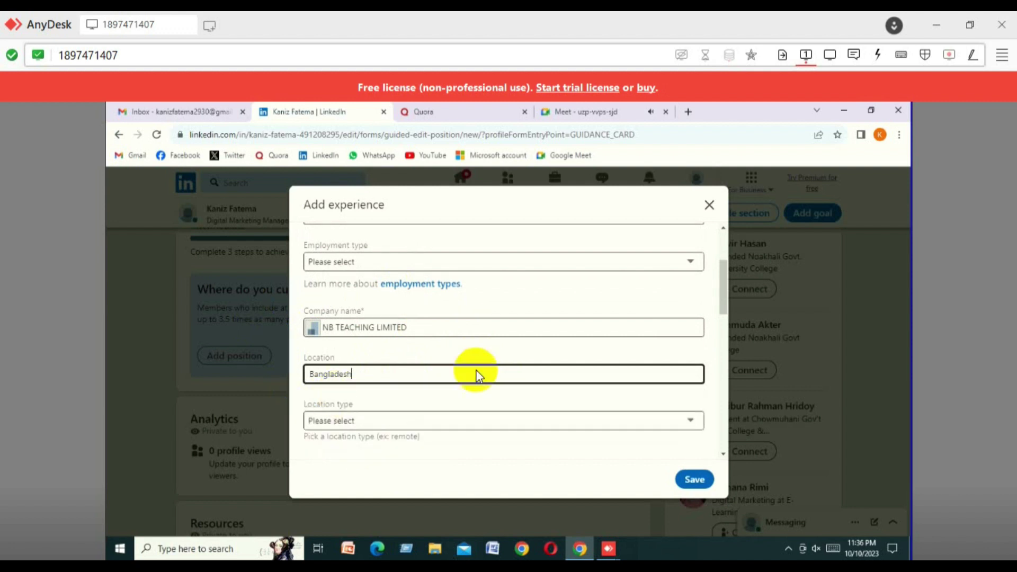
scroll(523, 365, "down", 2)
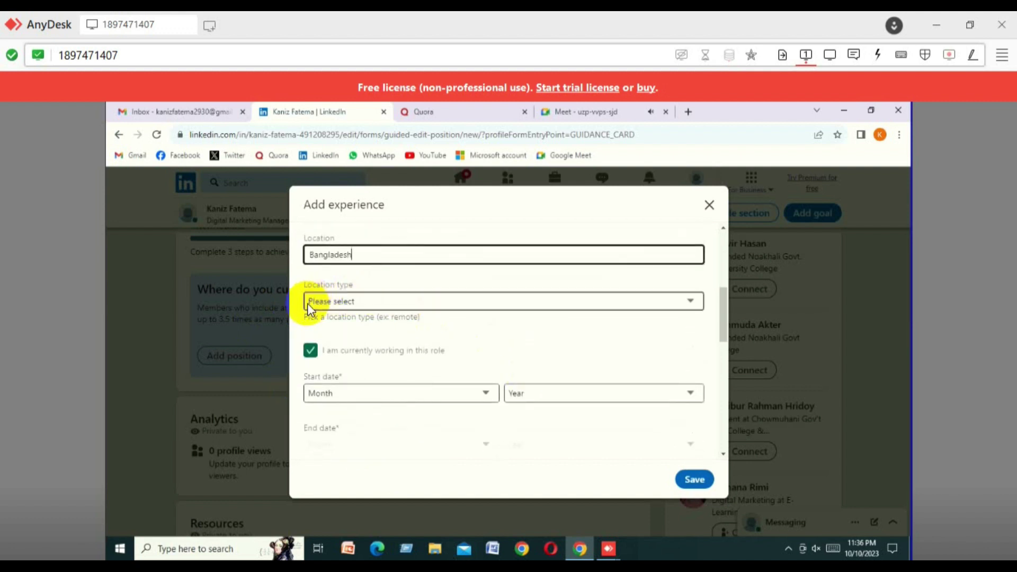
left_click(672, 303)
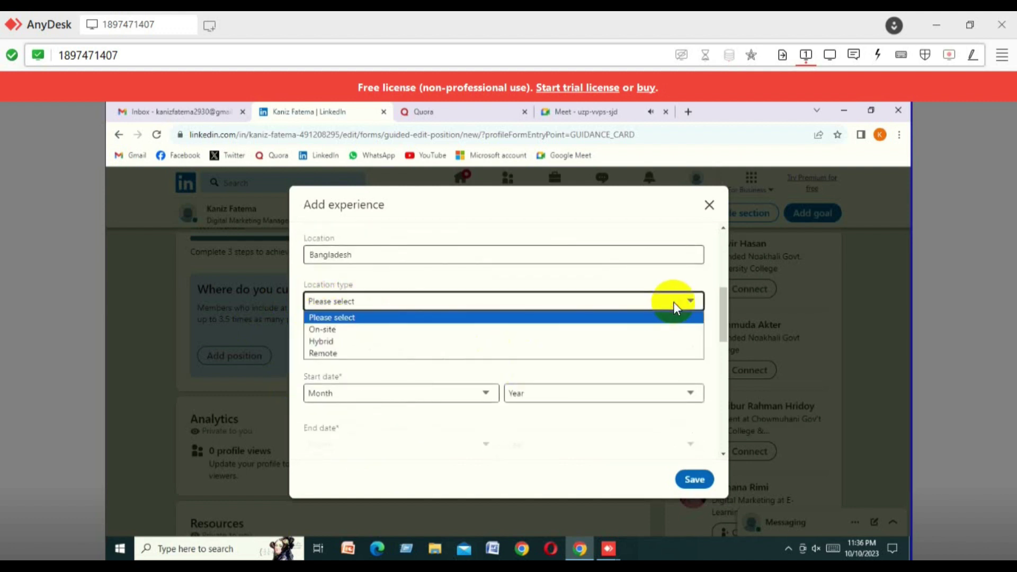
left_click(322, 354)
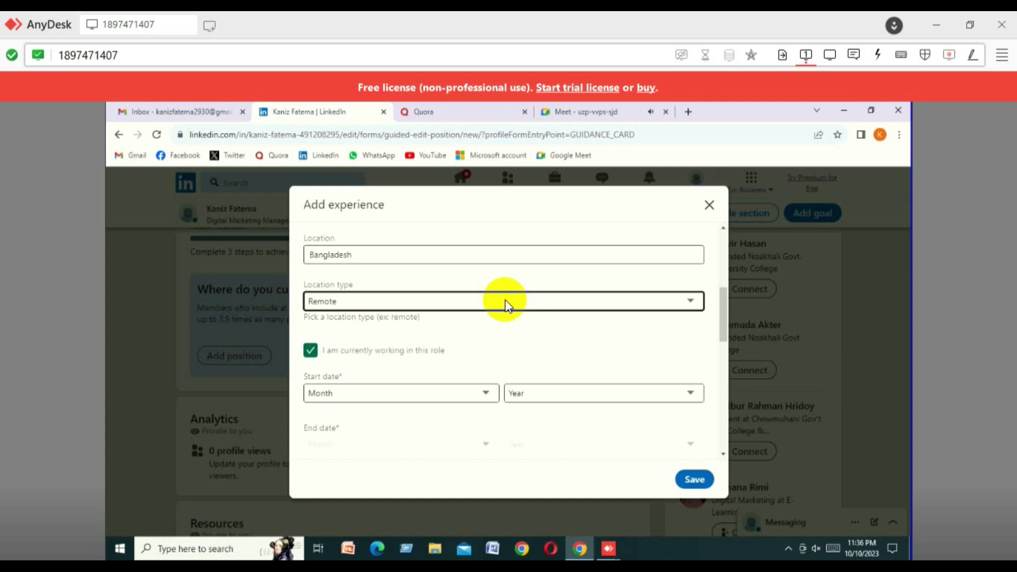
Review the experience form's network notification setting, title, employment type, company, location and industry fields.
scroll(506, 306, "up", 3)
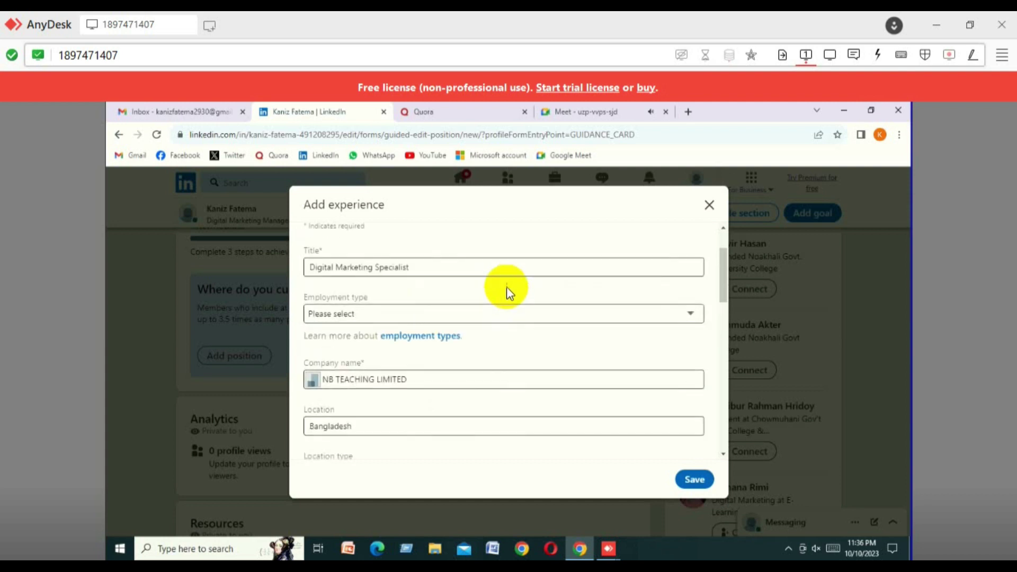
scroll(507, 287, "down", 3)
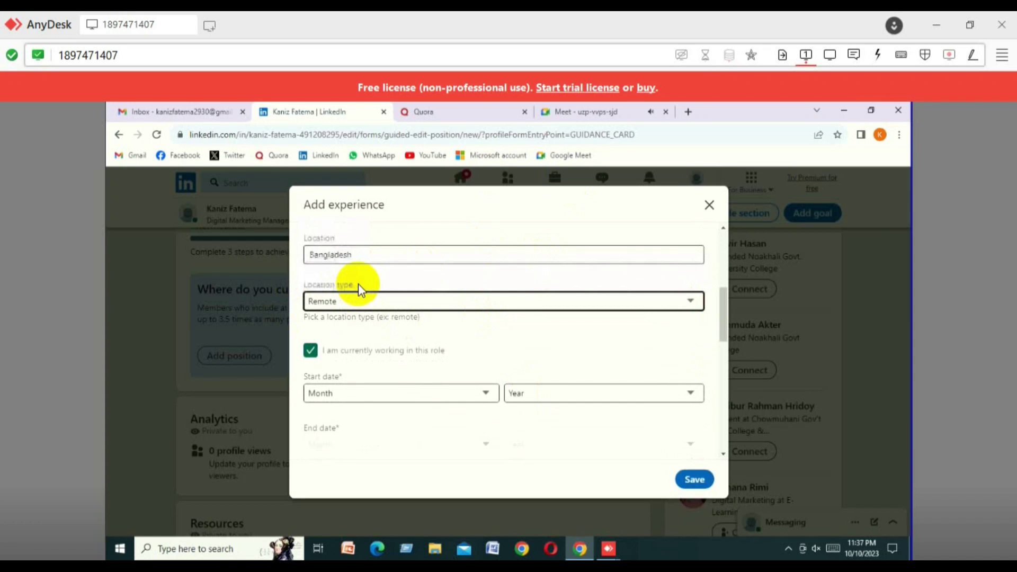
scroll(372, 286, "up", 1)
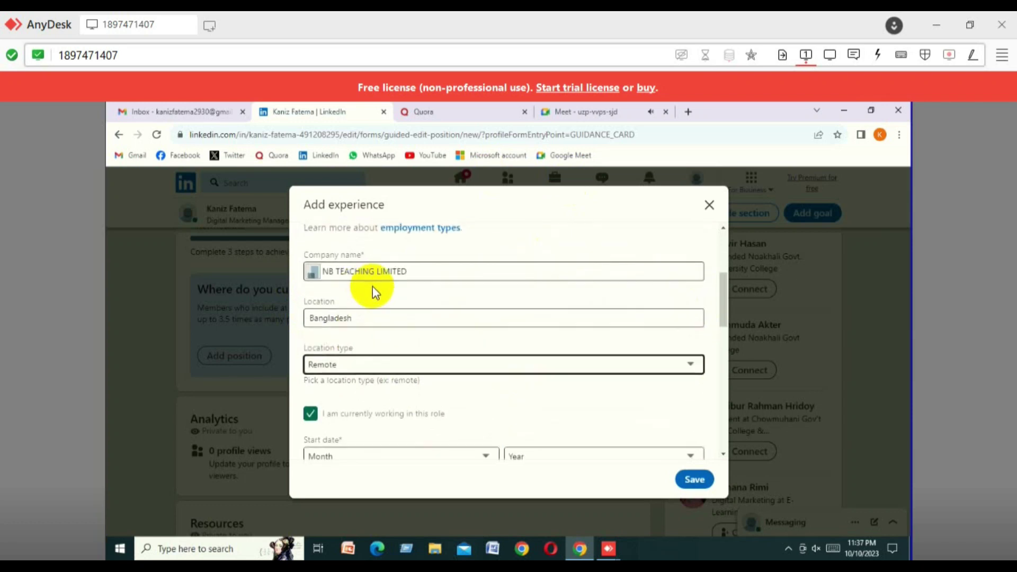
scroll(373, 286, "up", 2)
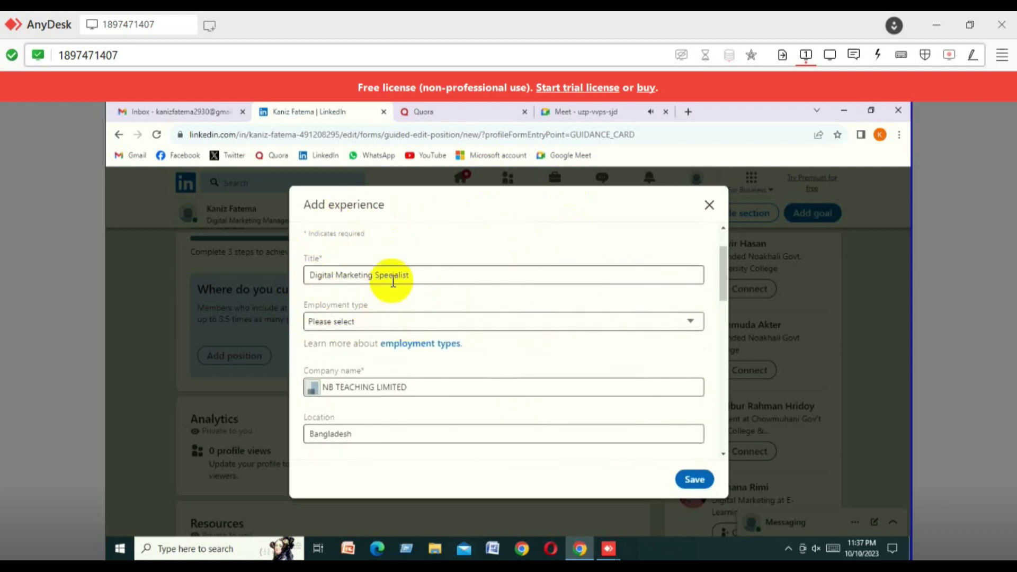
scroll(393, 272, "up", 1)
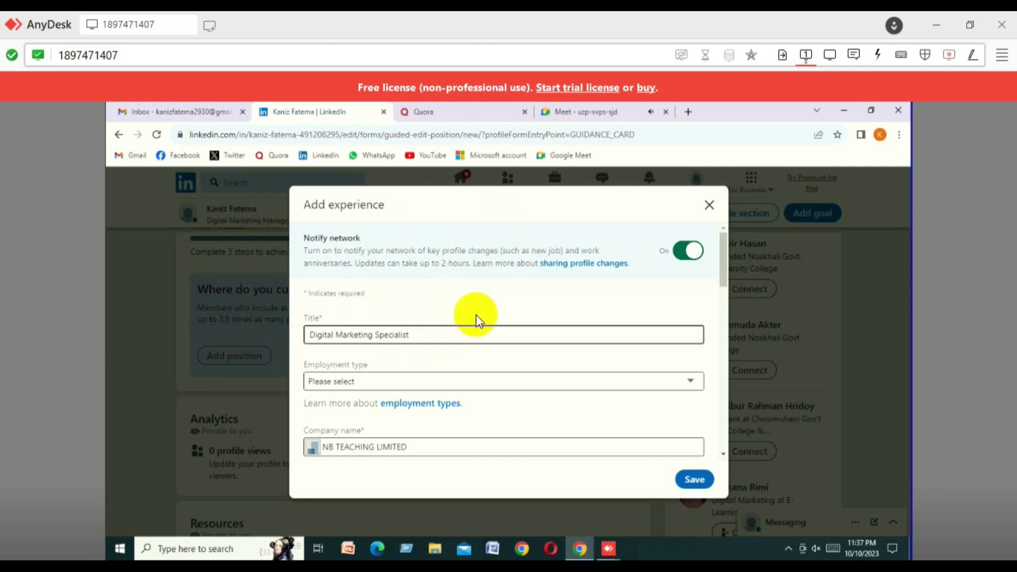
scroll(470, 317, "down", 1)
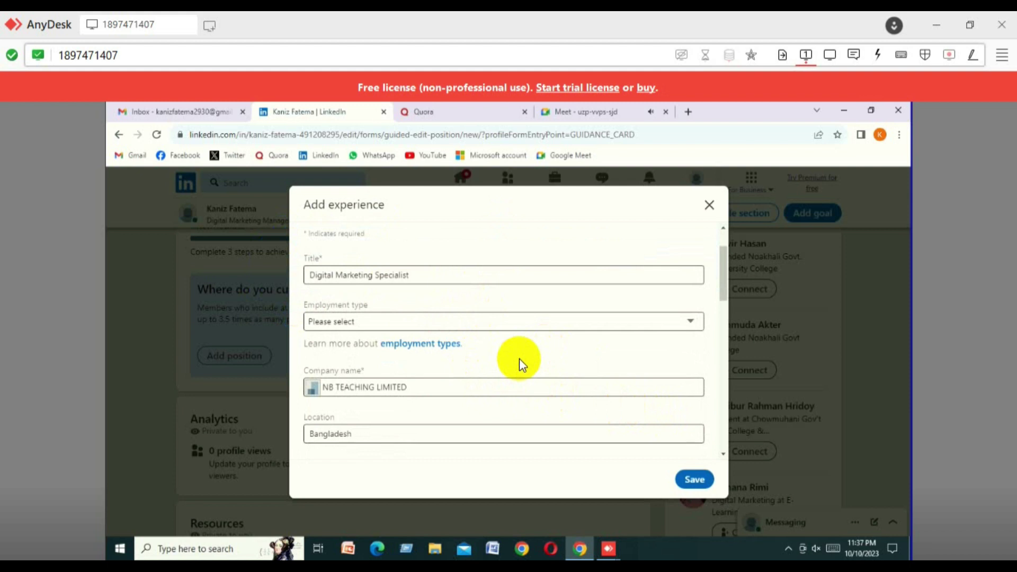
scroll(519, 358, "up", 1)
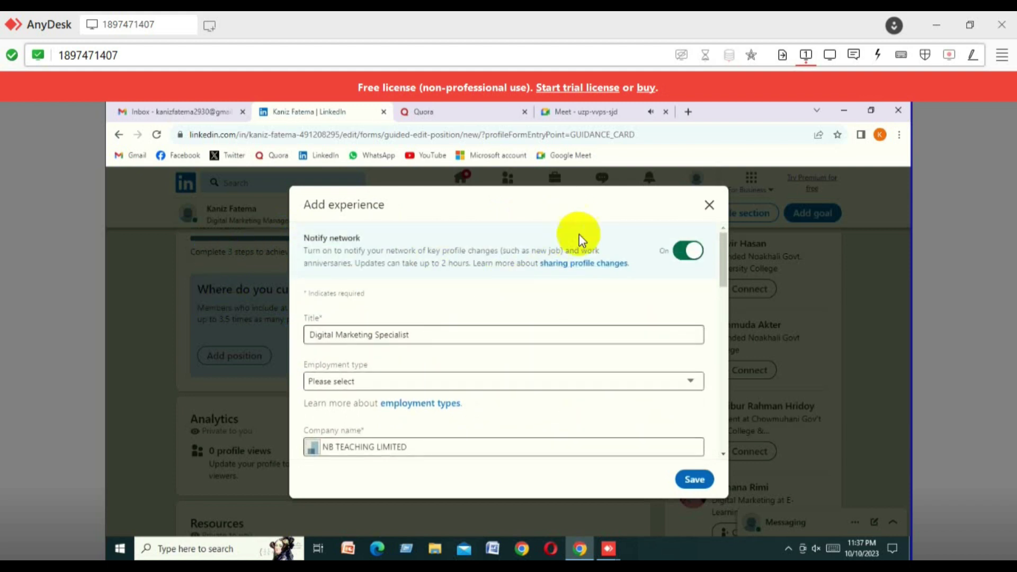
left_click(260, 366)
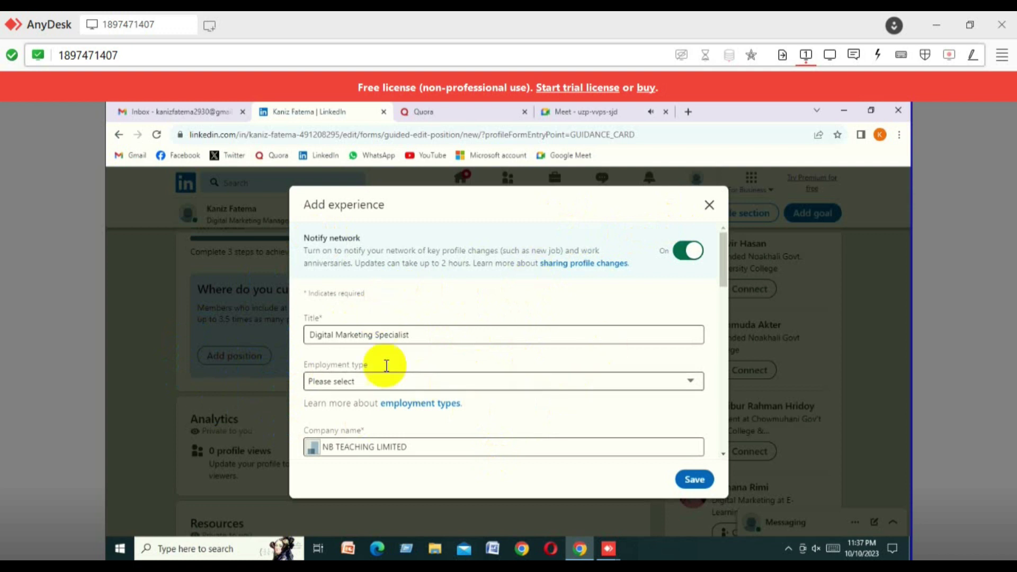
left_click(218, 354)
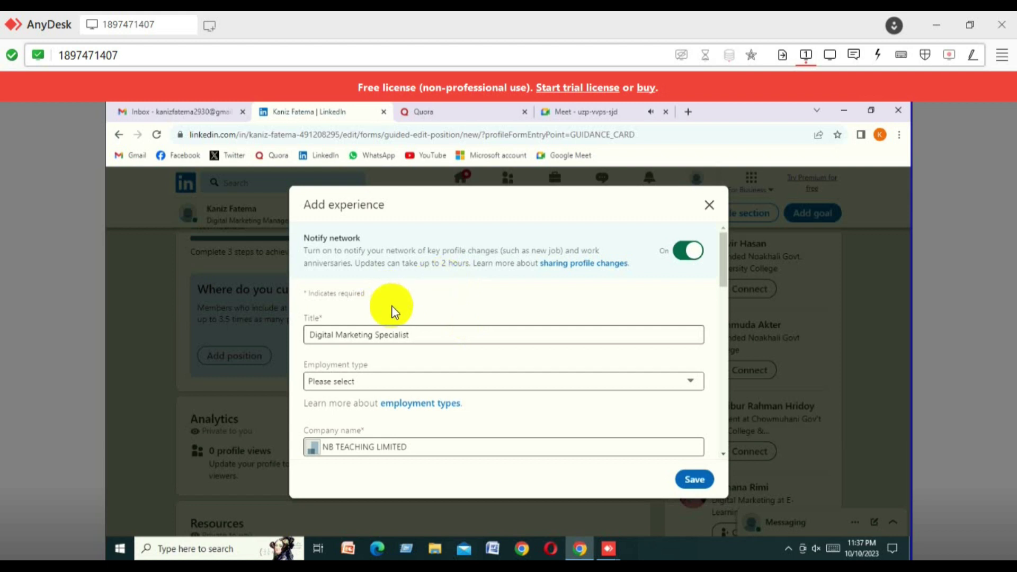
scroll(410, 309, "down", 1)
scroll(411, 312, "down", 3)
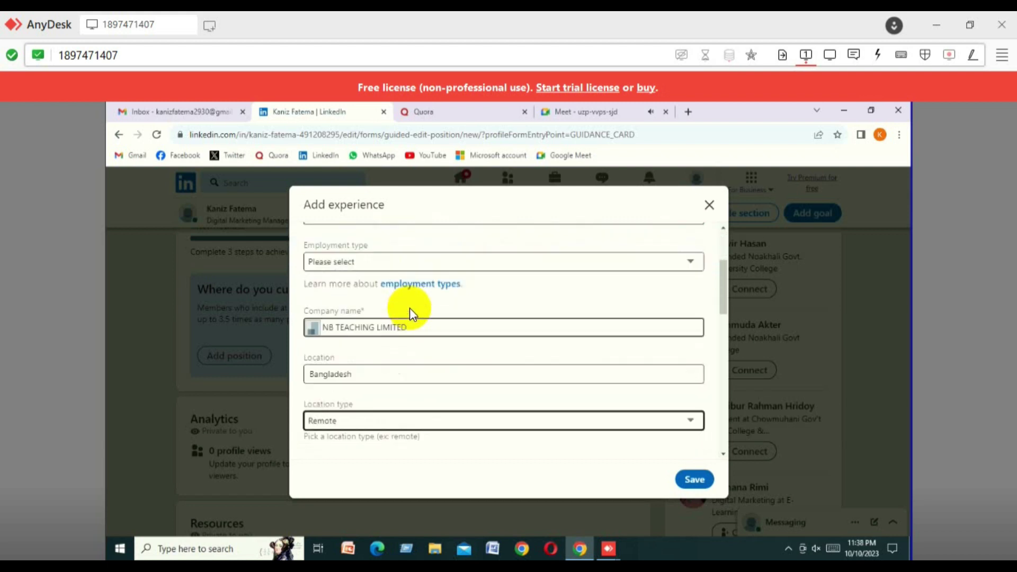
scroll(409, 308, "down", 8)
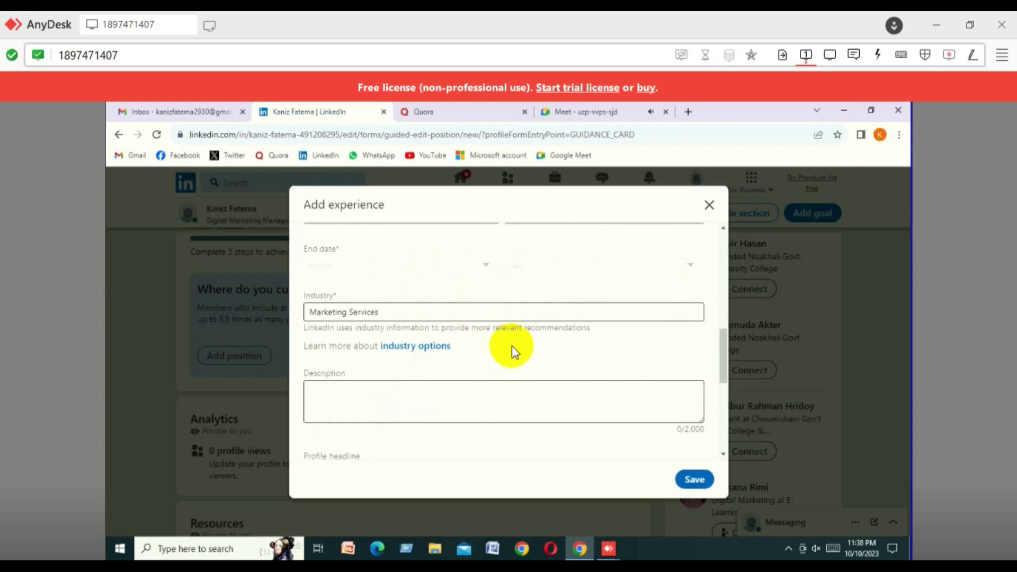
scroll(508, 345, "up", 7)
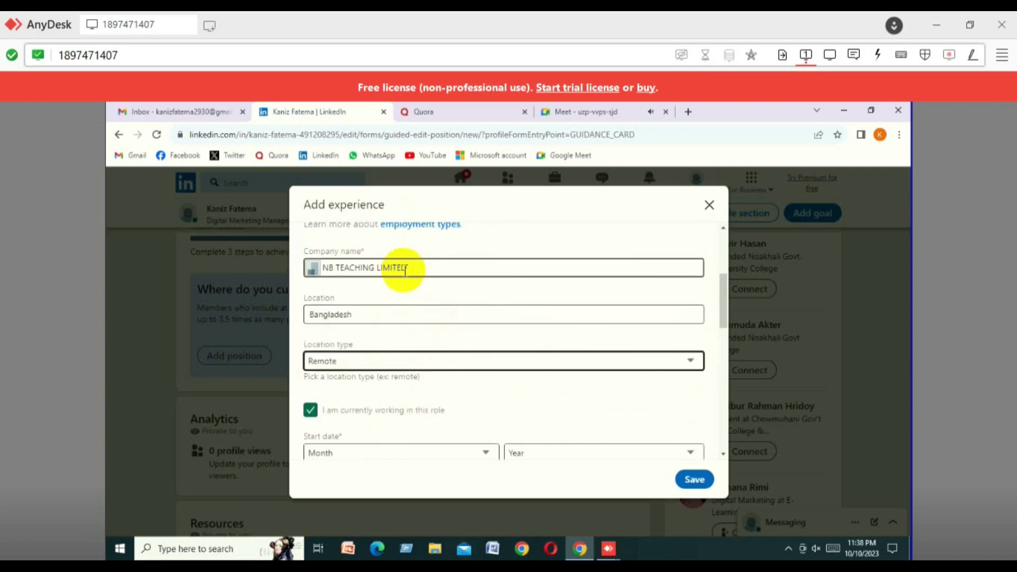
Set the current role's start date to January 2020.
scroll(406, 271, "down", 4)
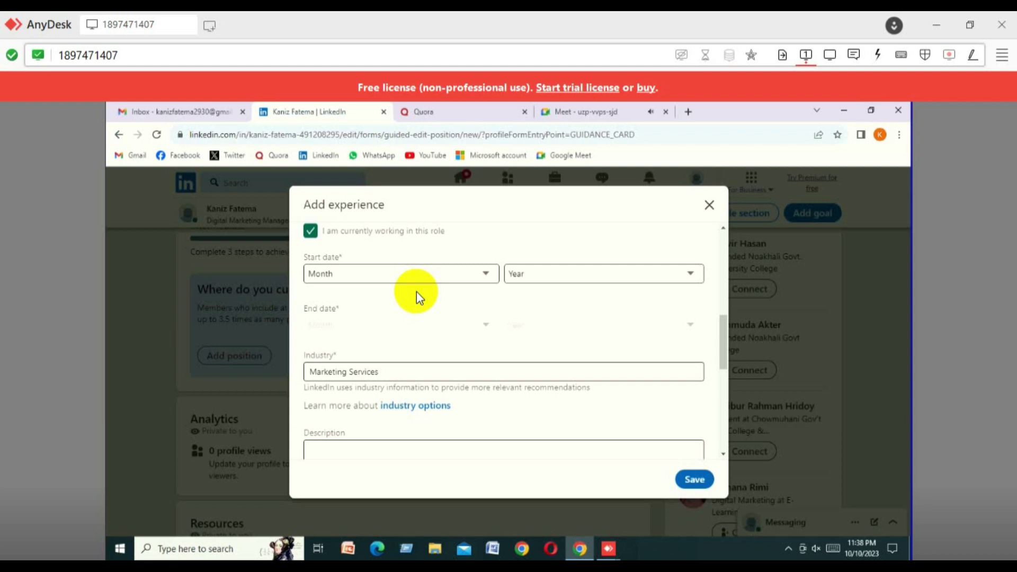
left_click(471, 270)
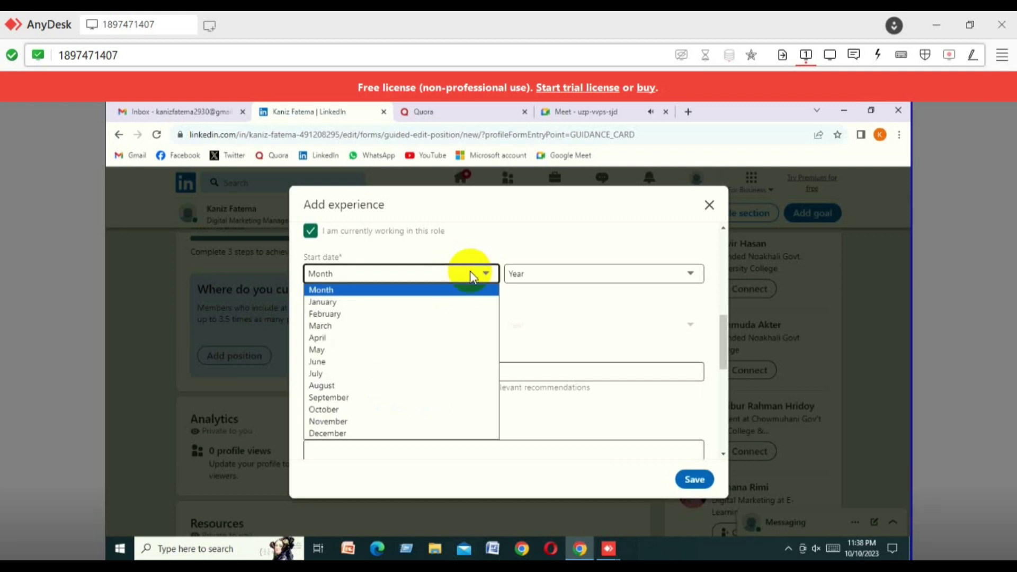
left_click(345, 302)
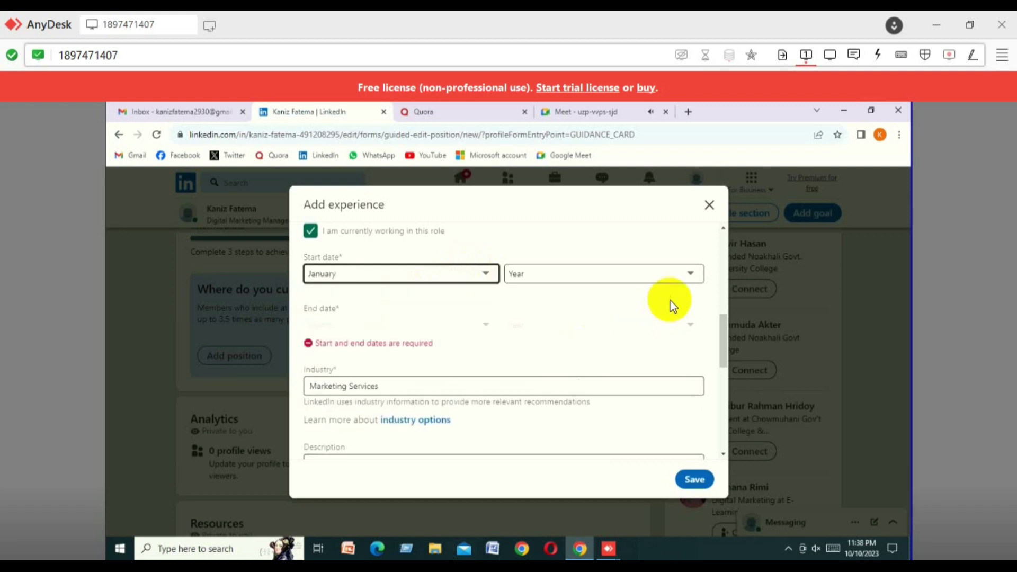
left_click(685, 274)
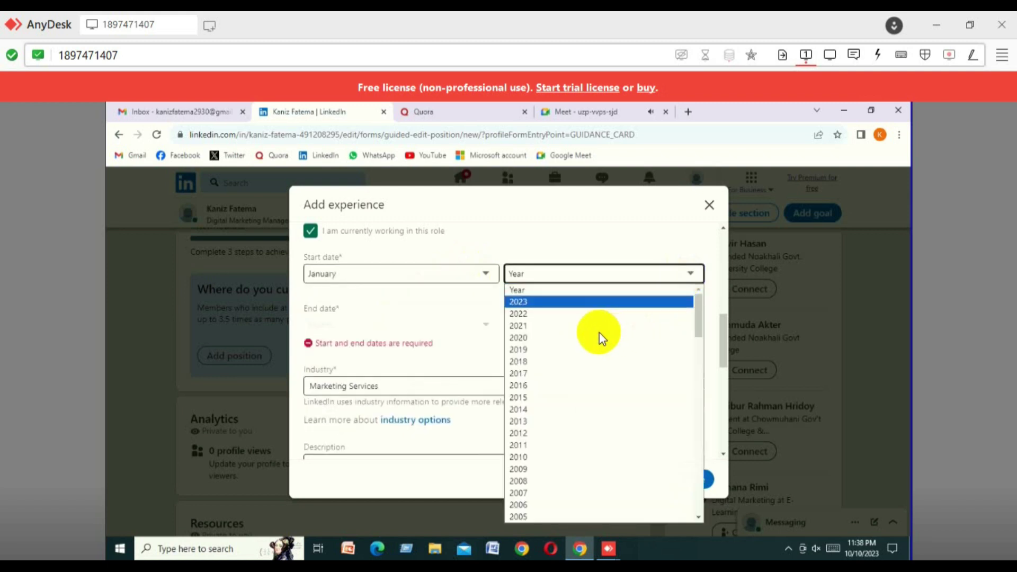
left_click(548, 336)
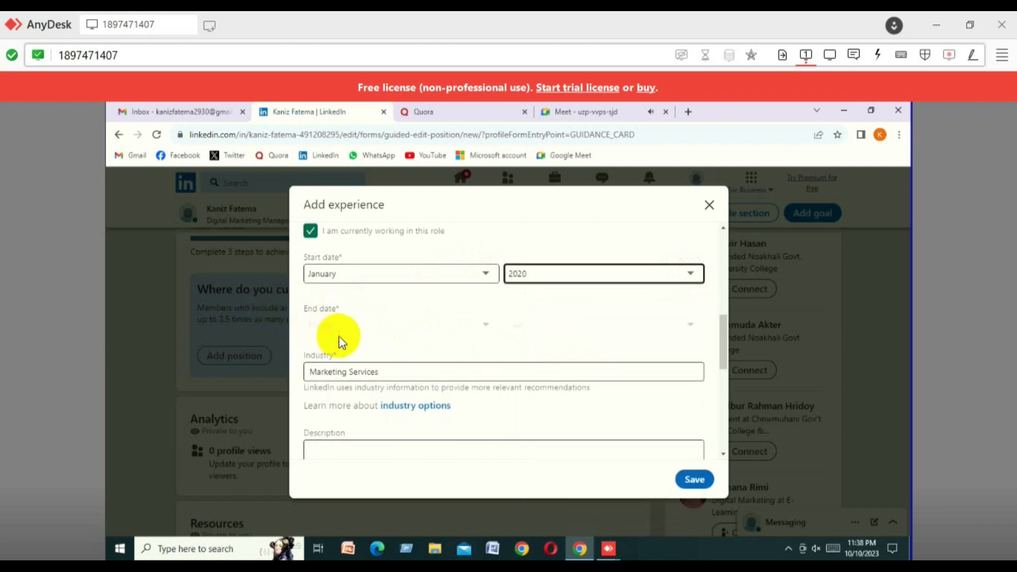
left_click(482, 323)
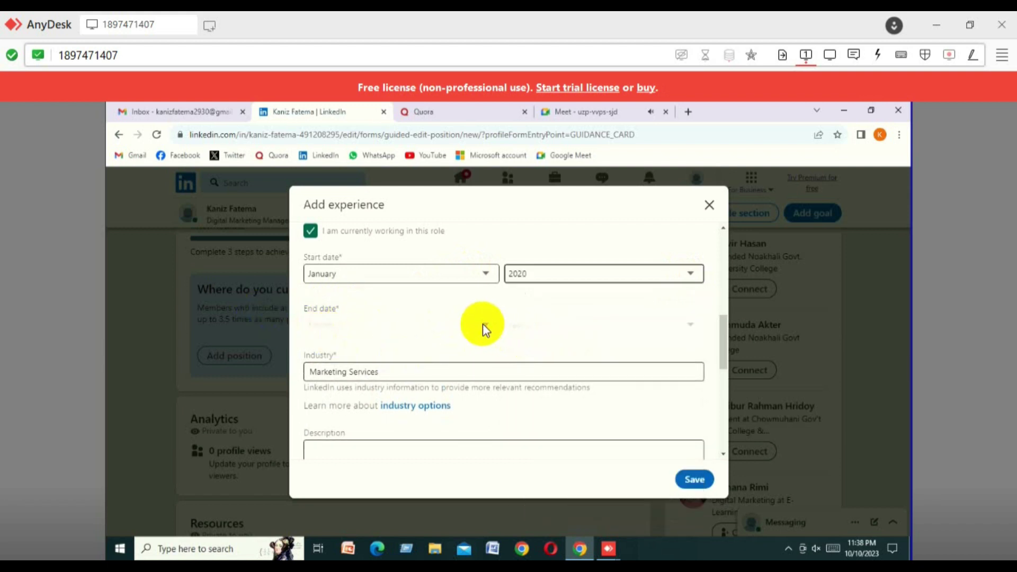
Check the experience form's description, profile headline, skills and media fields, and save the entry.
scroll(603, 307, "down", 3)
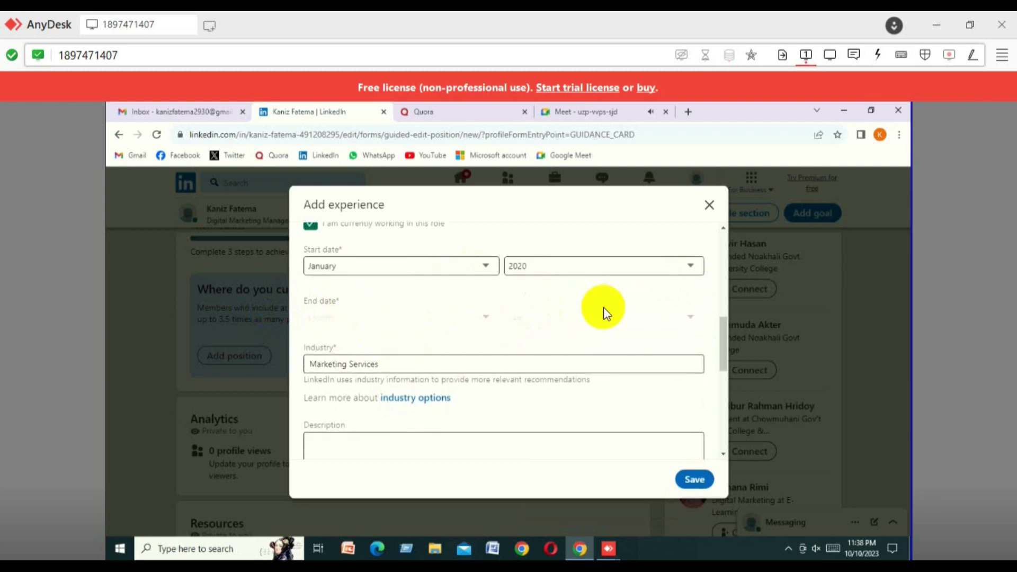
scroll(471, 313, "down", 2)
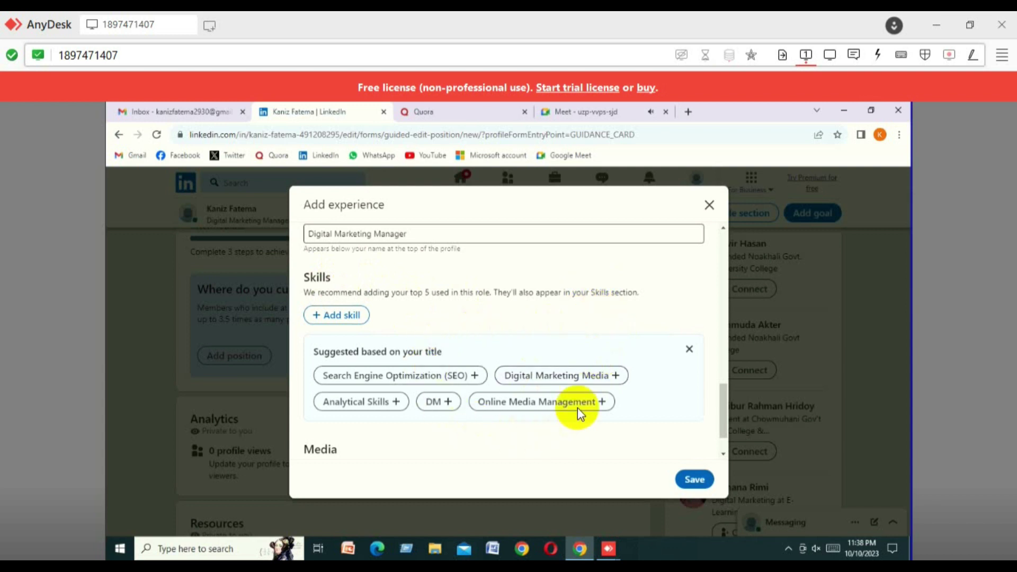
scroll(527, 344, "up", 2)
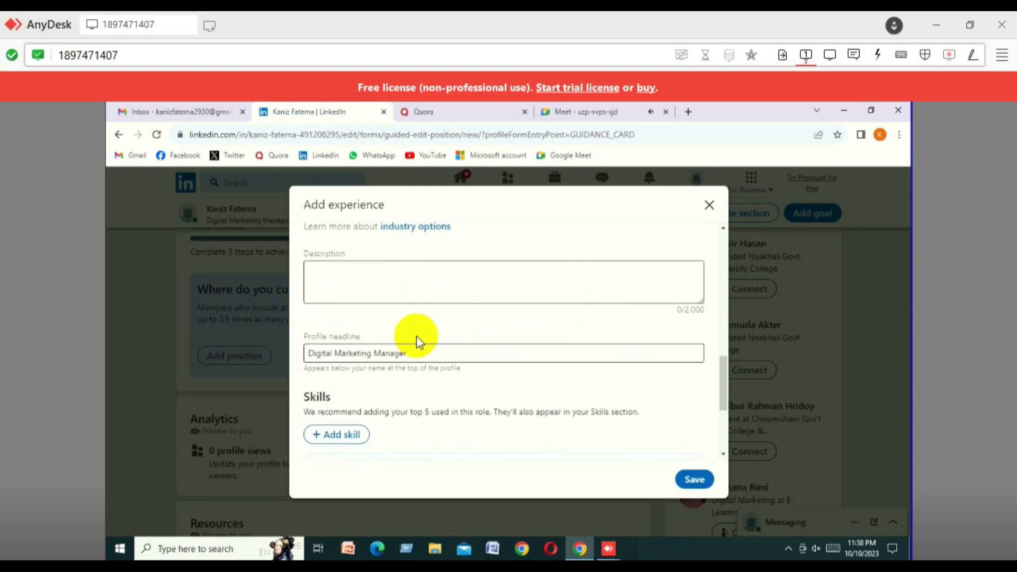
scroll(416, 339, "down", 3)
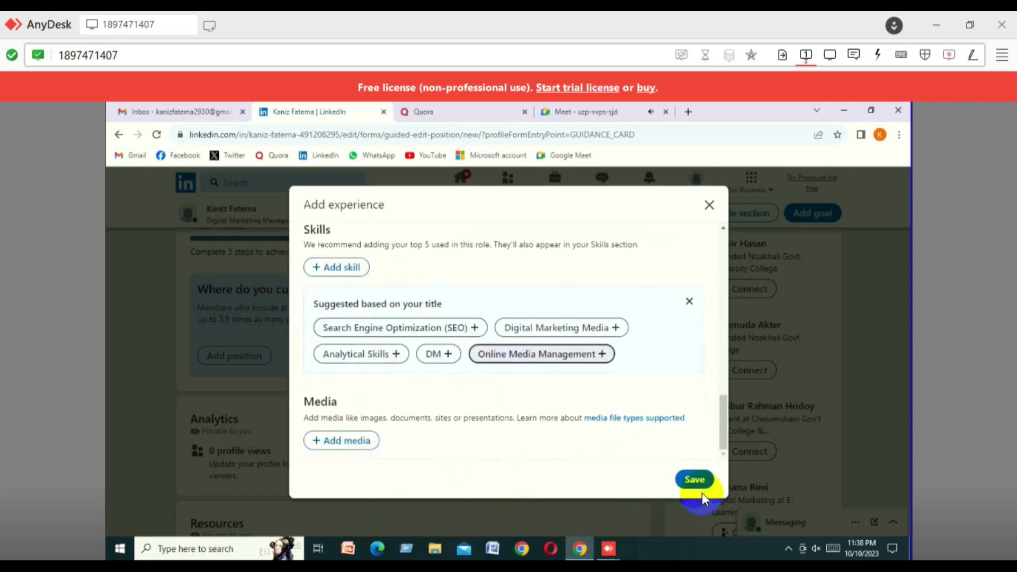
left_click(684, 478)
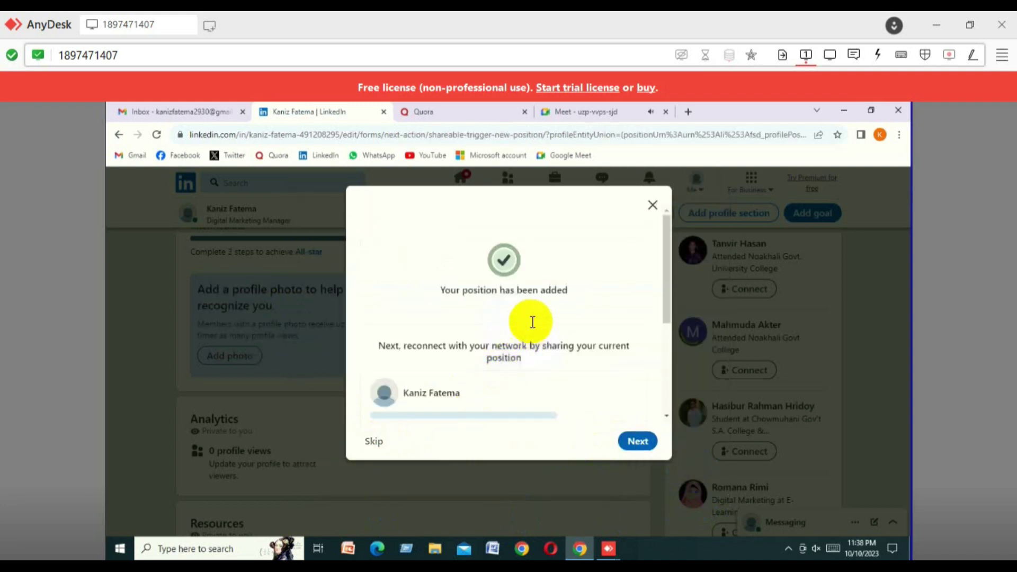
Discard the suggested post about the new position and close the job source question without choosing an answer.
left_click(642, 441)
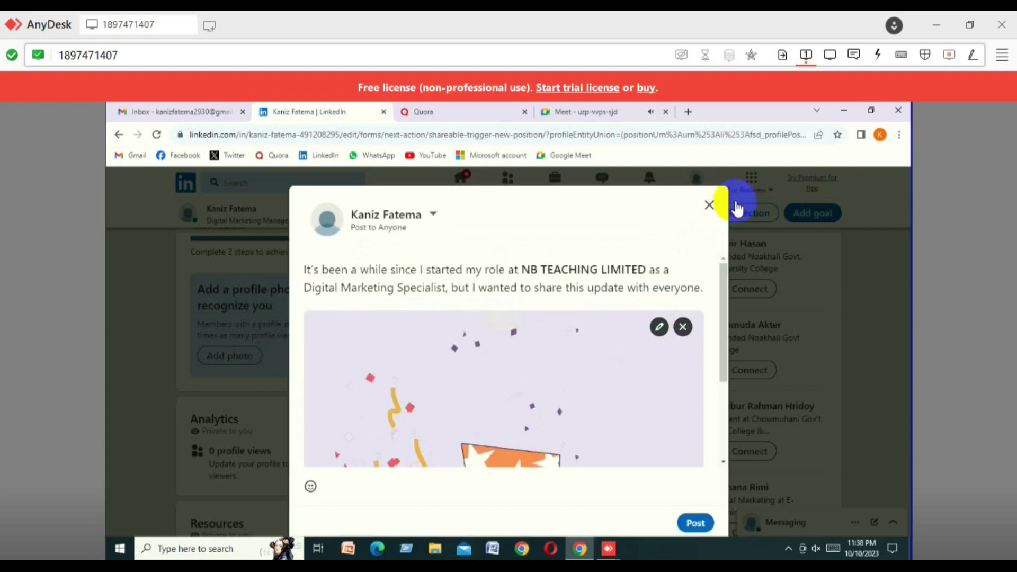
left_click(710, 205)
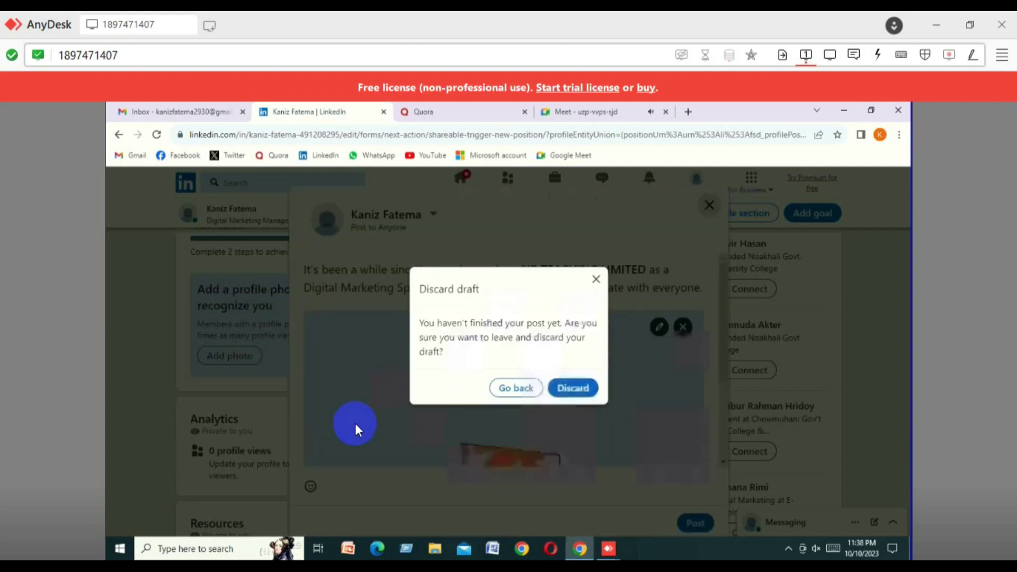
left_click(573, 388)
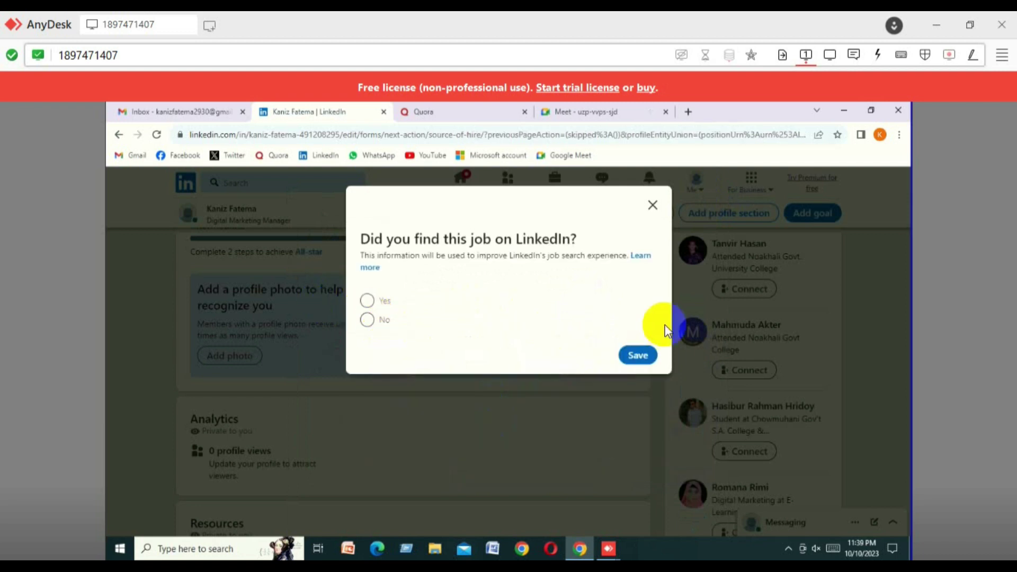
left_click(638, 355)
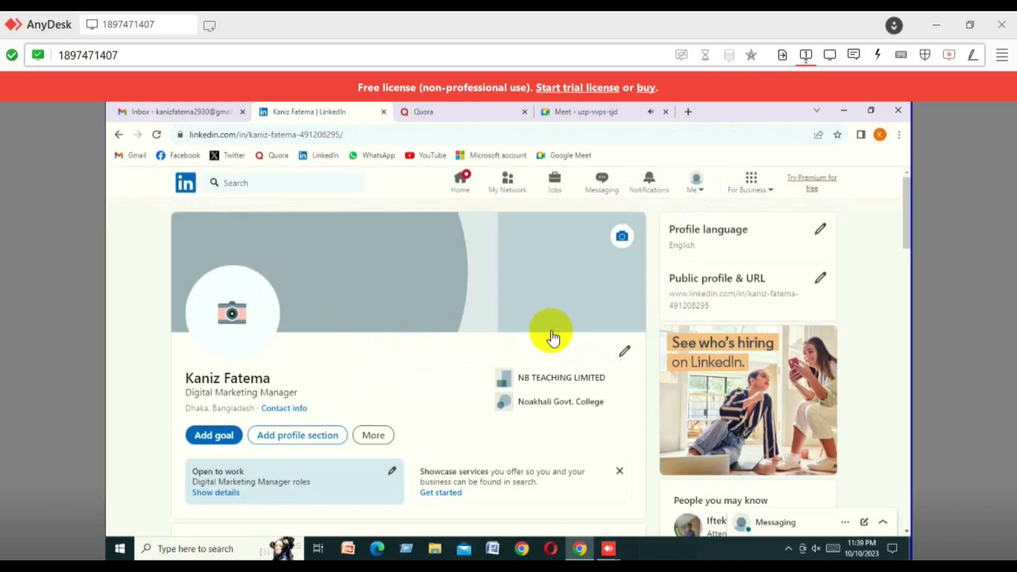
Switch to Quora, open the account's own profile page and dismiss the translation prompt.
scroll(329, 377, "down", 3)
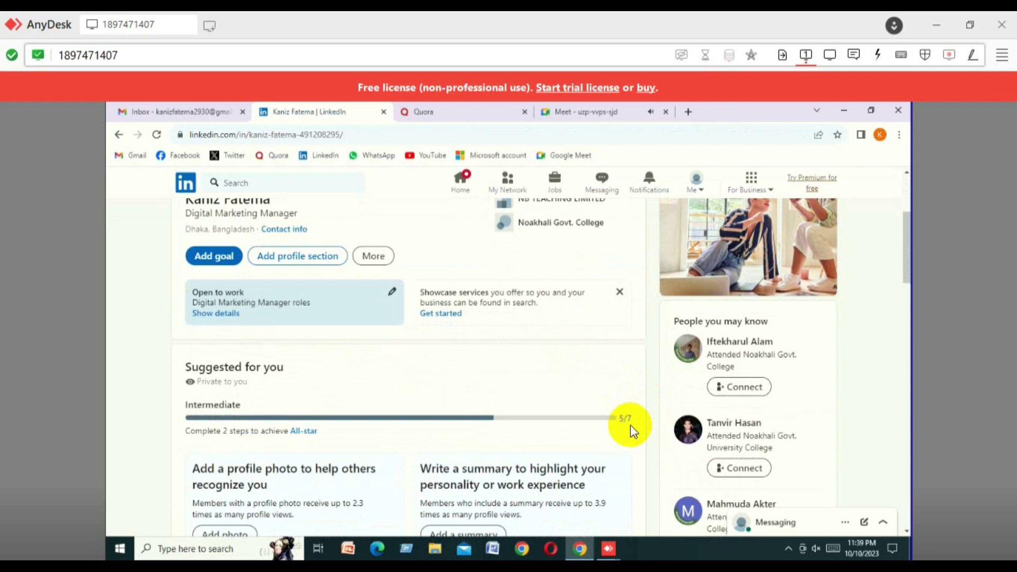
scroll(630, 425, "down", 1)
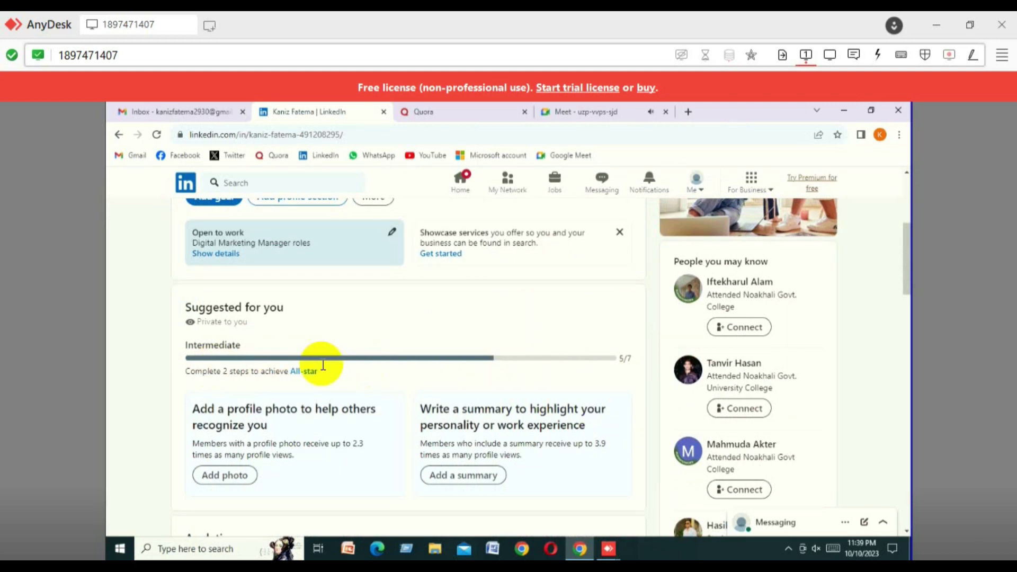
scroll(466, 349, "up", 1)
scroll(467, 347, "up", 4)
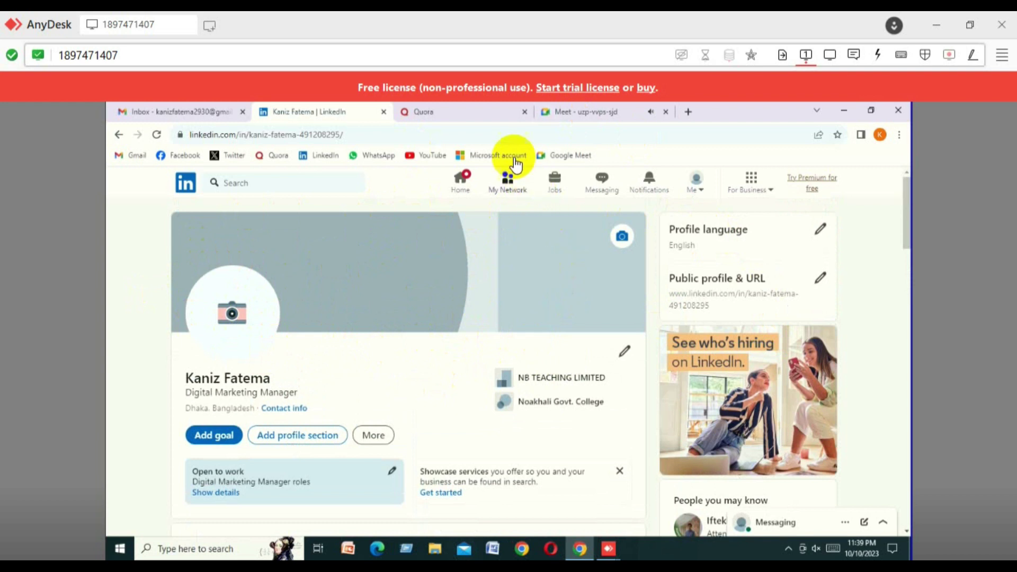
left_click(450, 111)
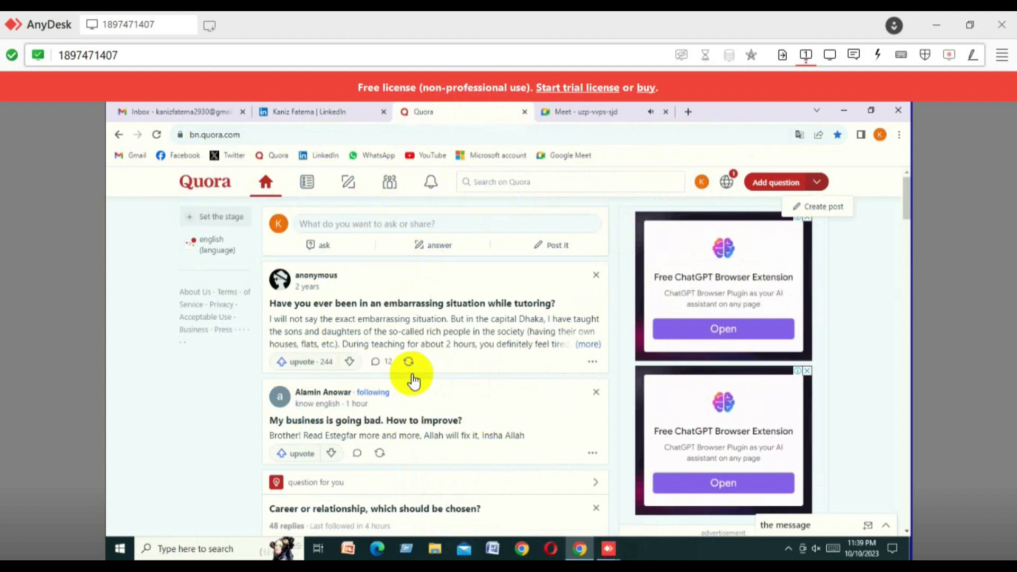
left_click(702, 183)
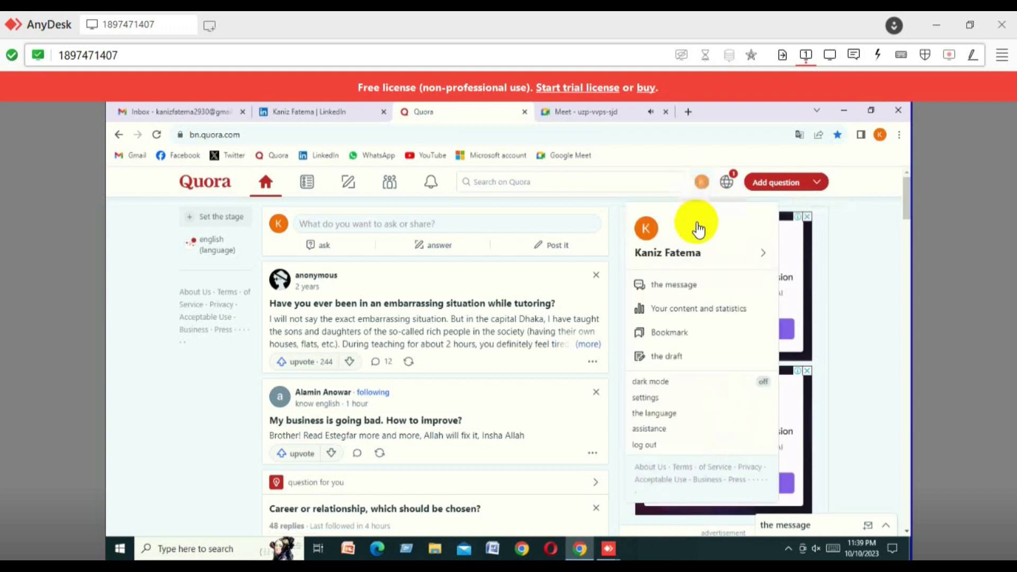
left_click(672, 254)
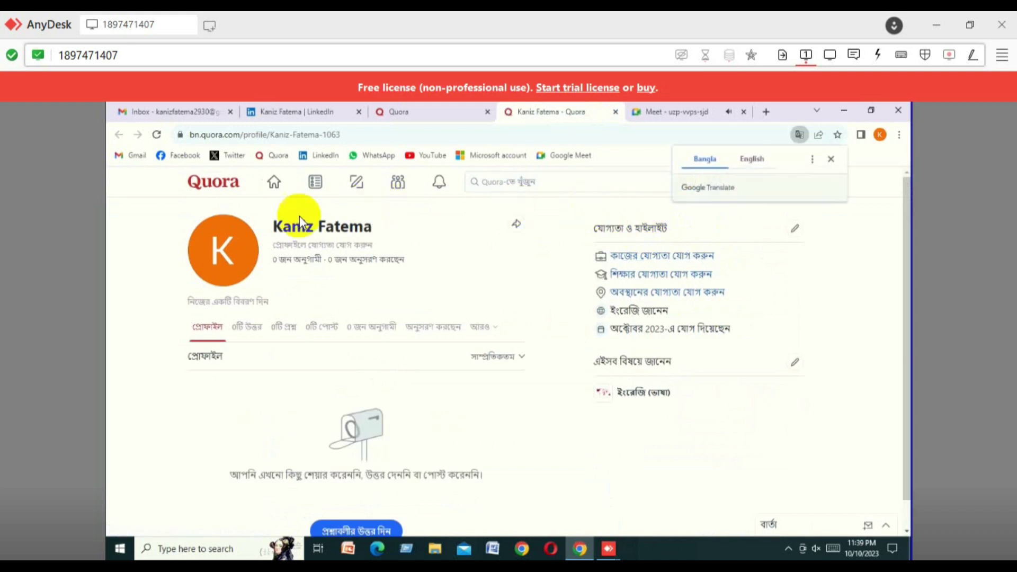
left_click(833, 159)
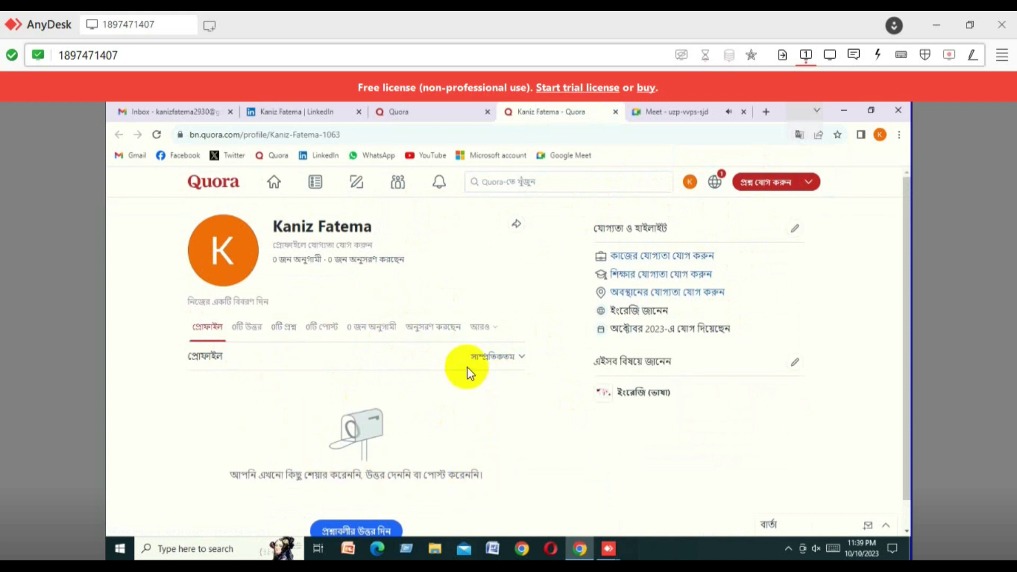
Examine the Quora profile's photo, description, activity area, credentials section and page address.
scroll(468, 373, "down", 1)
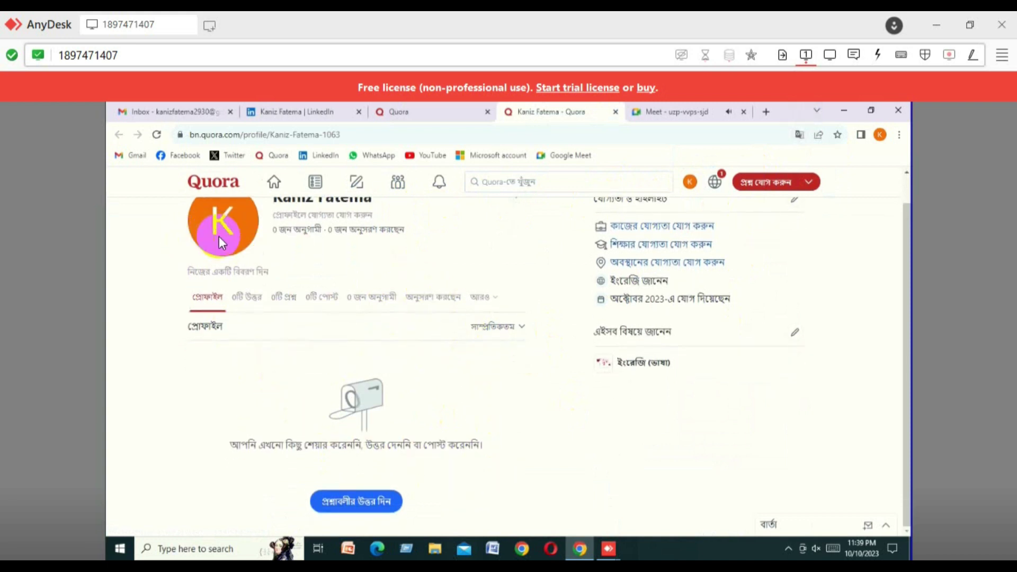
scroll(278, 324, "up", 1)
scroll(277, 324, "up", 1)
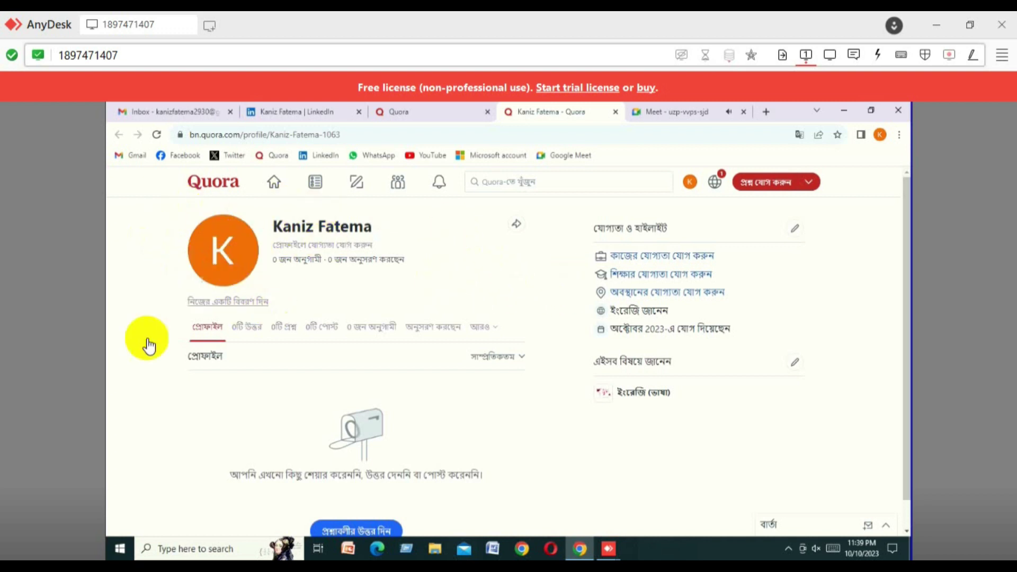
left_click(195, 271)
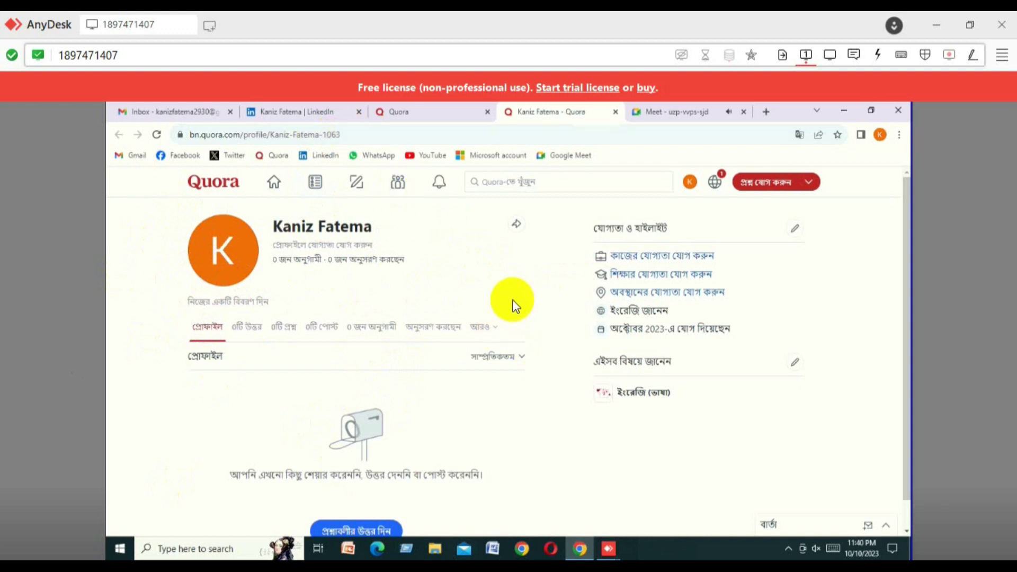
scroll(469, 332, "down", 1)
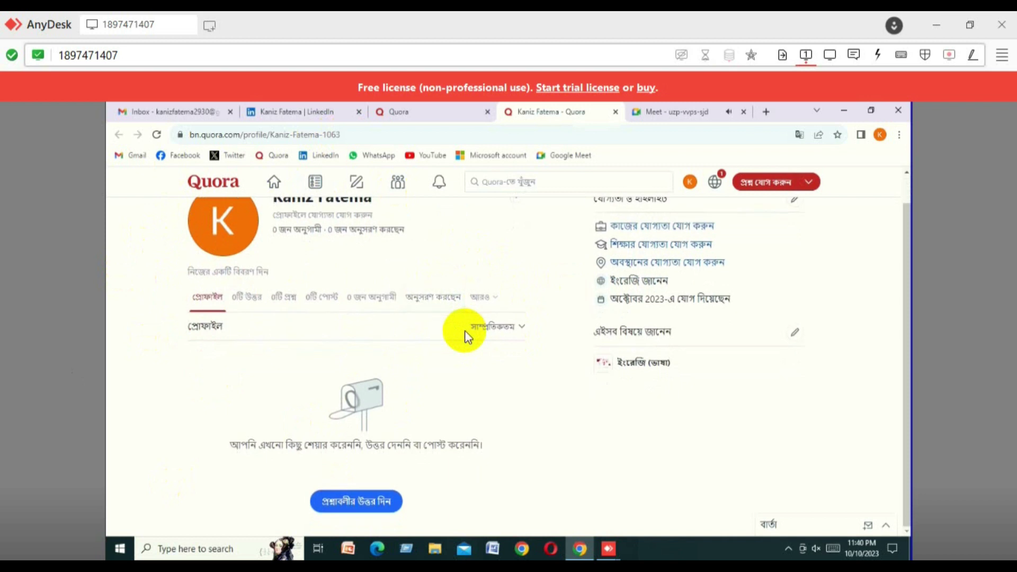
scroll(465, 333, "up", 1)
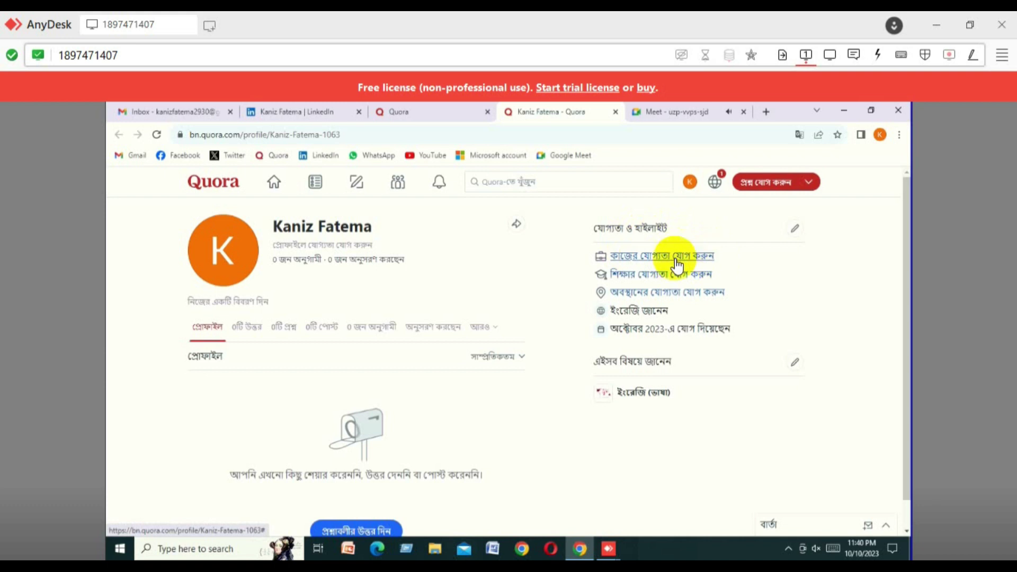
left_click(348, 136)
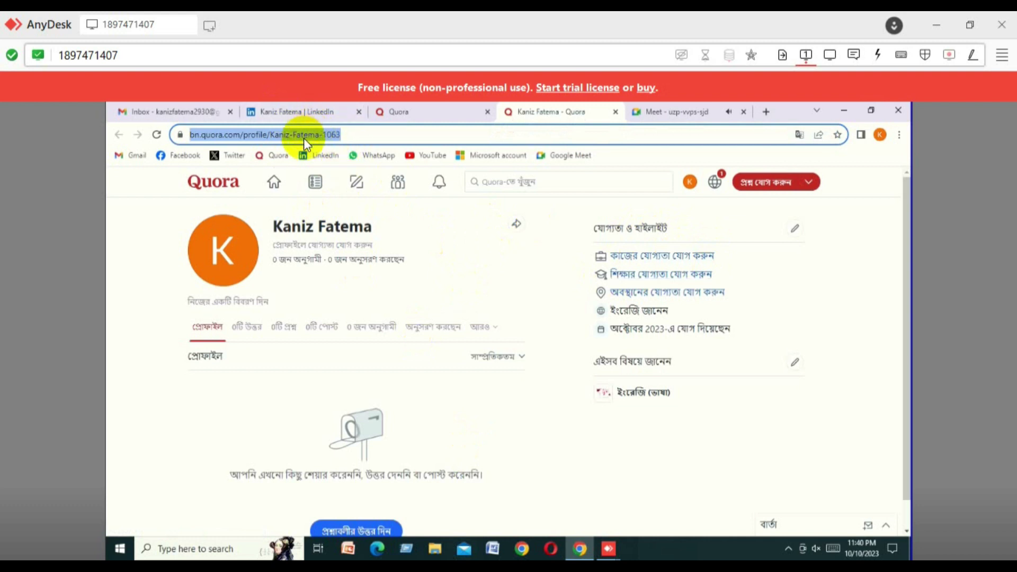
left_click(162, 249)
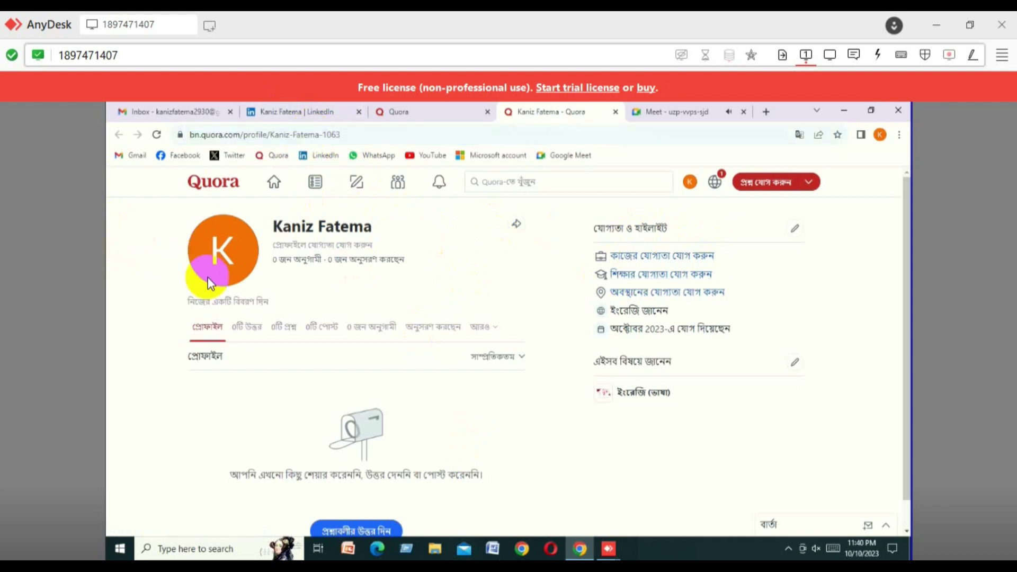
Start adding an employment credential to the Quora profile with Digital Marketing as the position.
left_click(654, 255)
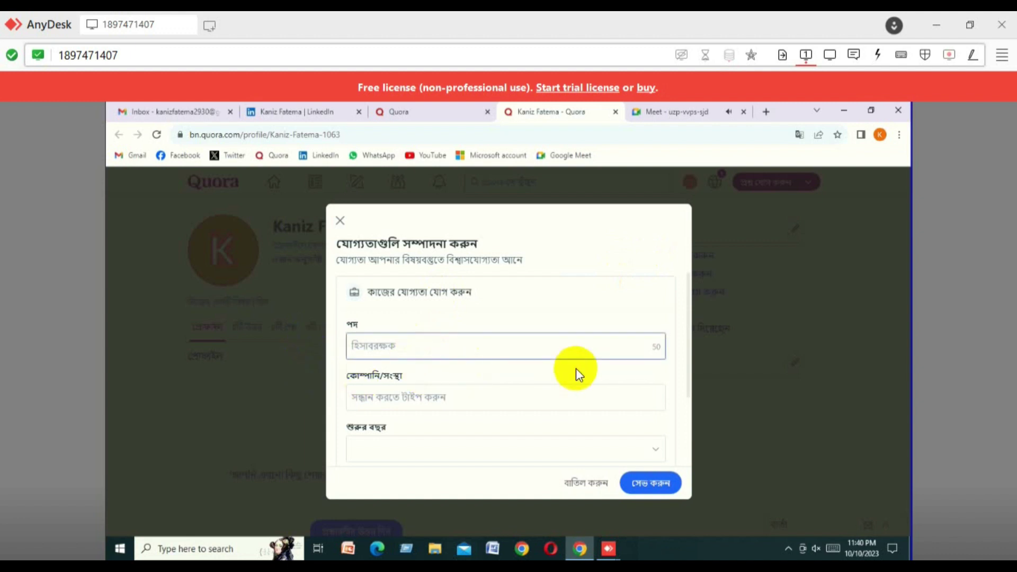
scroll(577, 368, "down", 1)
scroll(443, 375, "down", 1)
scroll(424, 326, "up", 1)
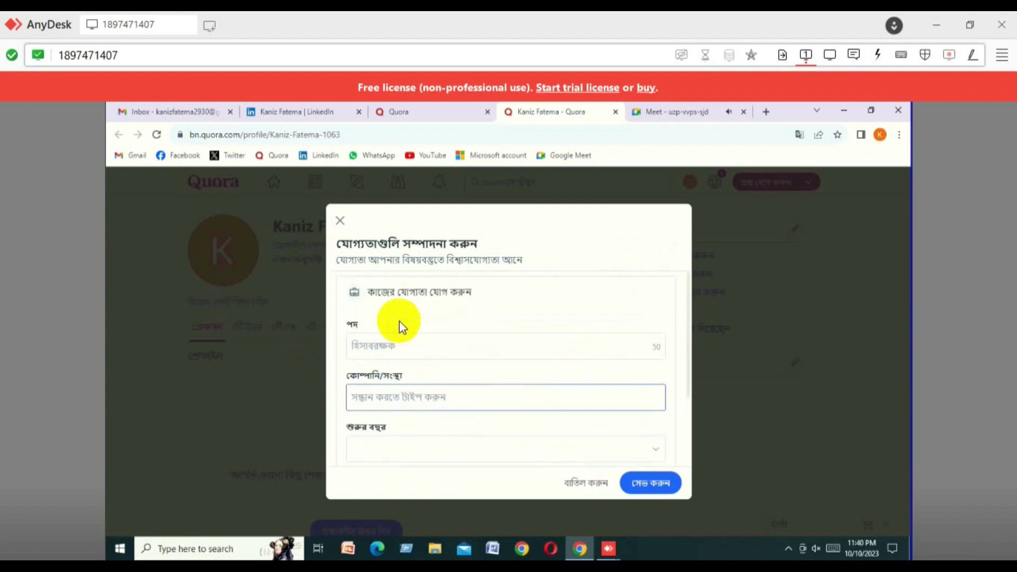
left_click(392, 351)
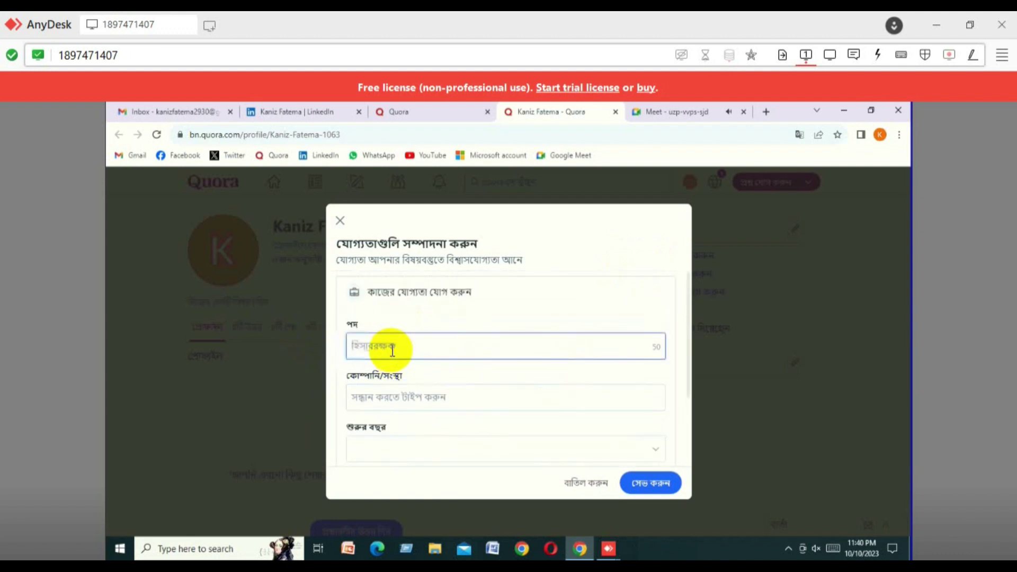
type("Dig")
key("BackSpace")
key("BackSpace")
type("Marketing")
Enter NB Teach bd as the company in the employment credential.
scroll(449, 461, "down", 2)
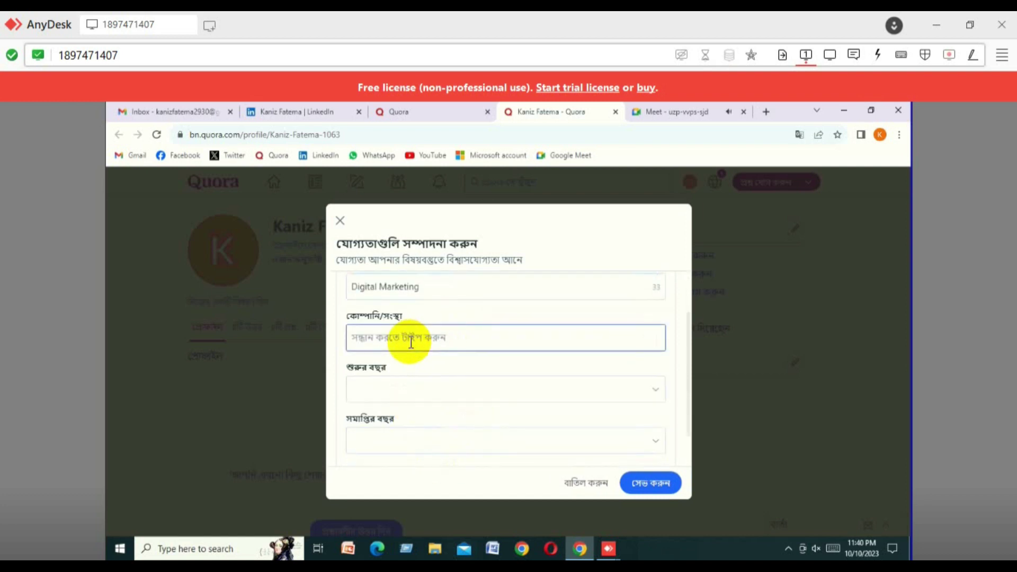
type("N")
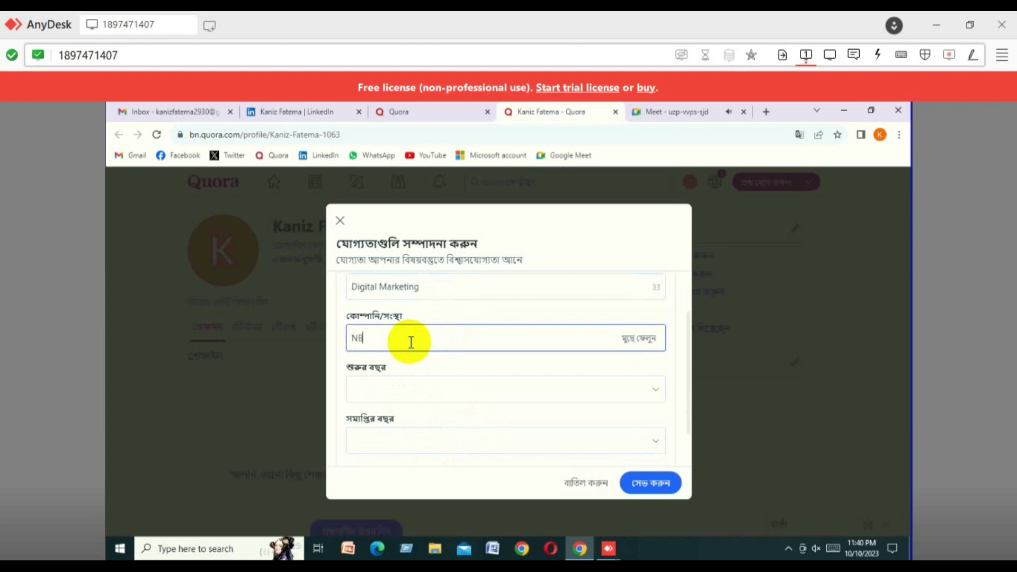
type("B")
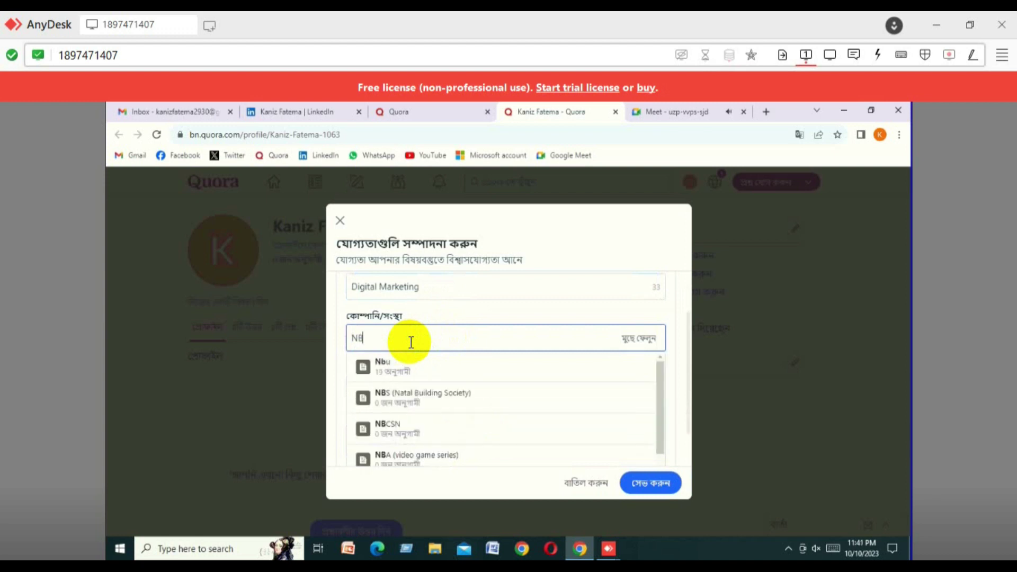
type(" TE")
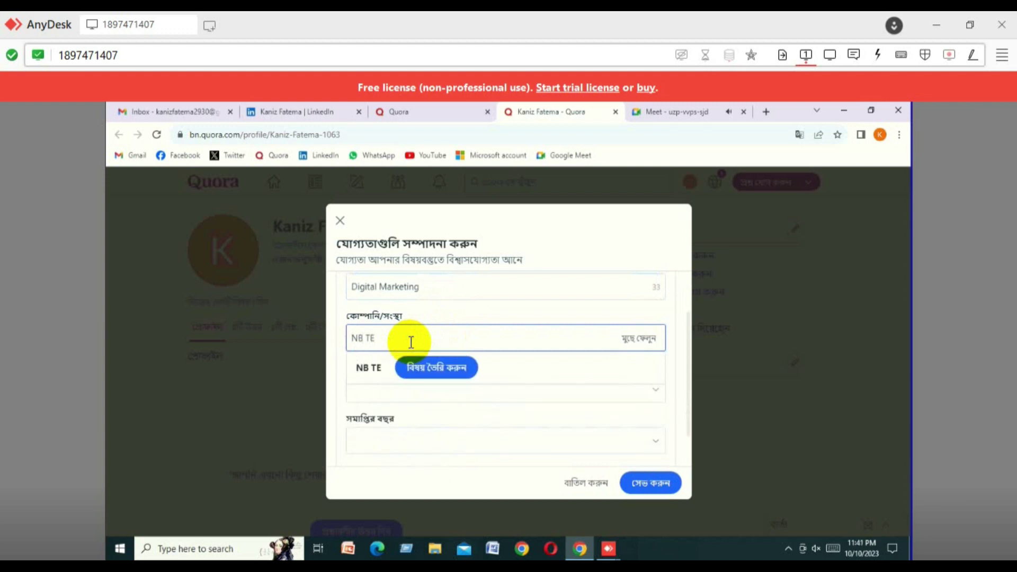
key("BackSpace")
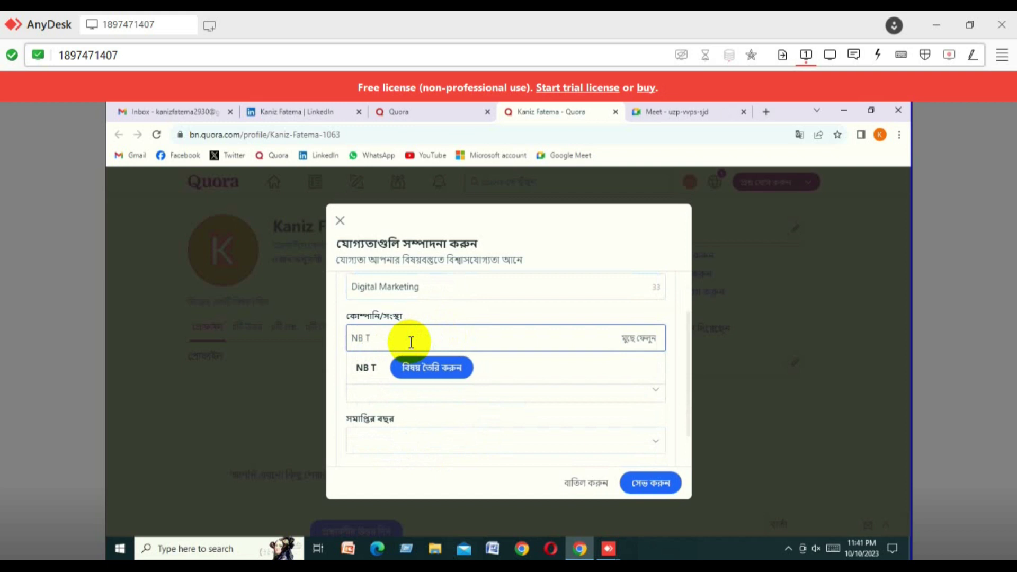
type("ach")
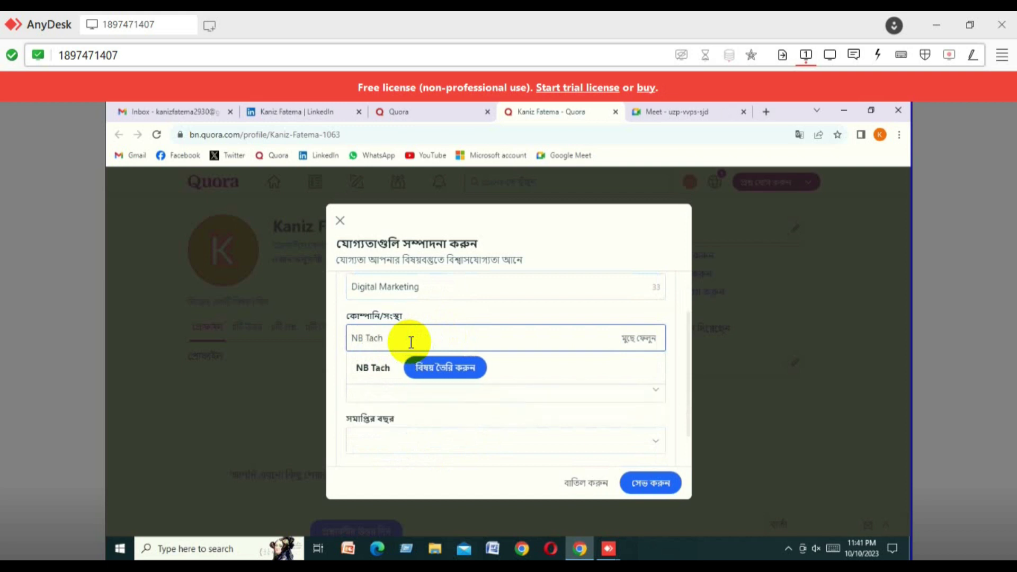
left_click(371, 339)
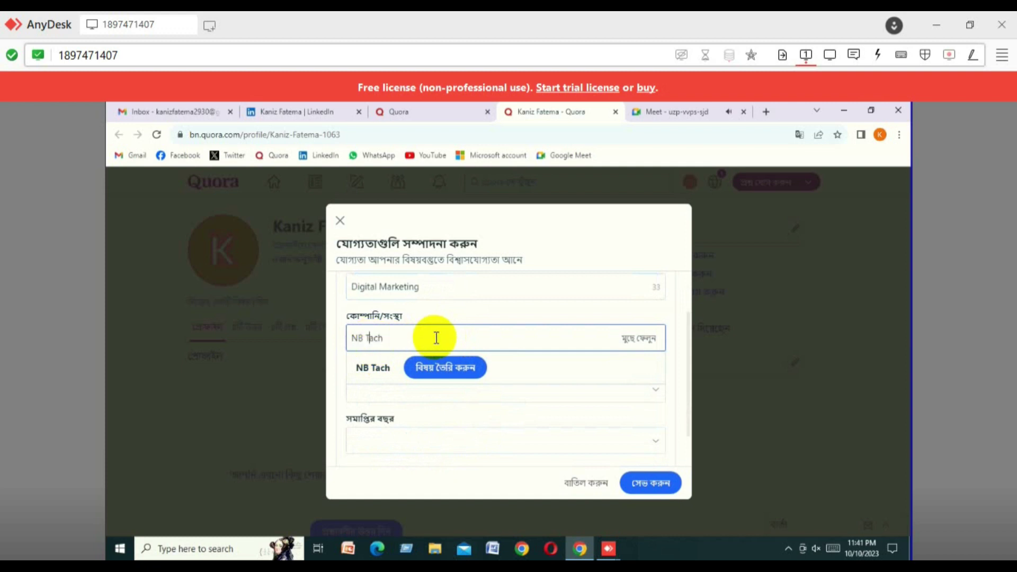
type("e")
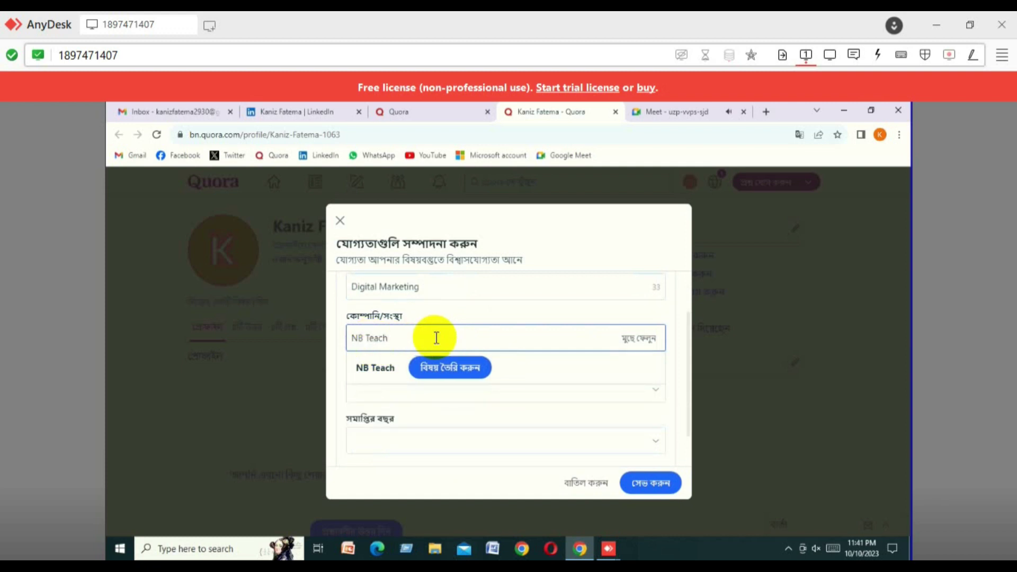
left_click(437, 338)
type("d")
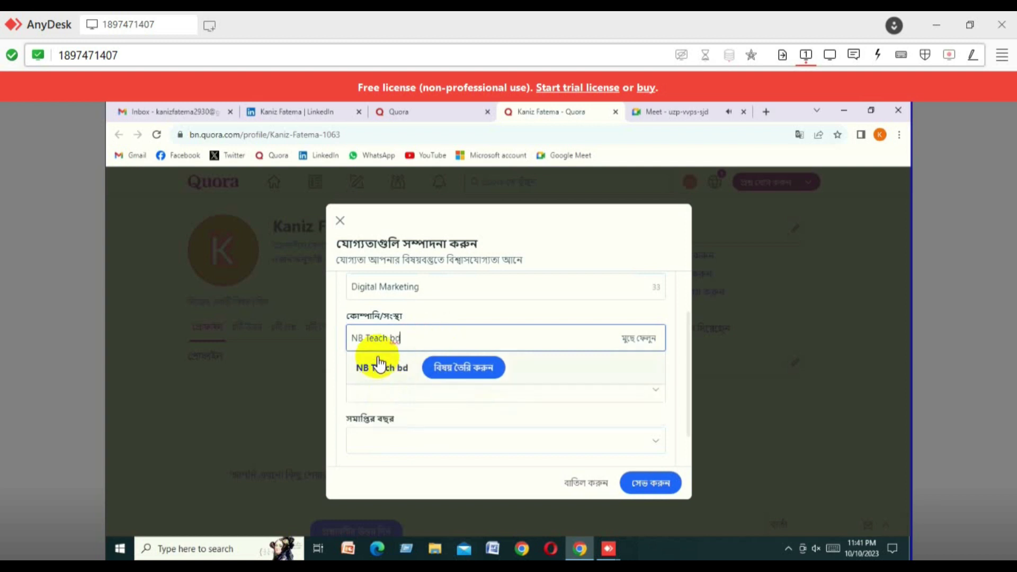